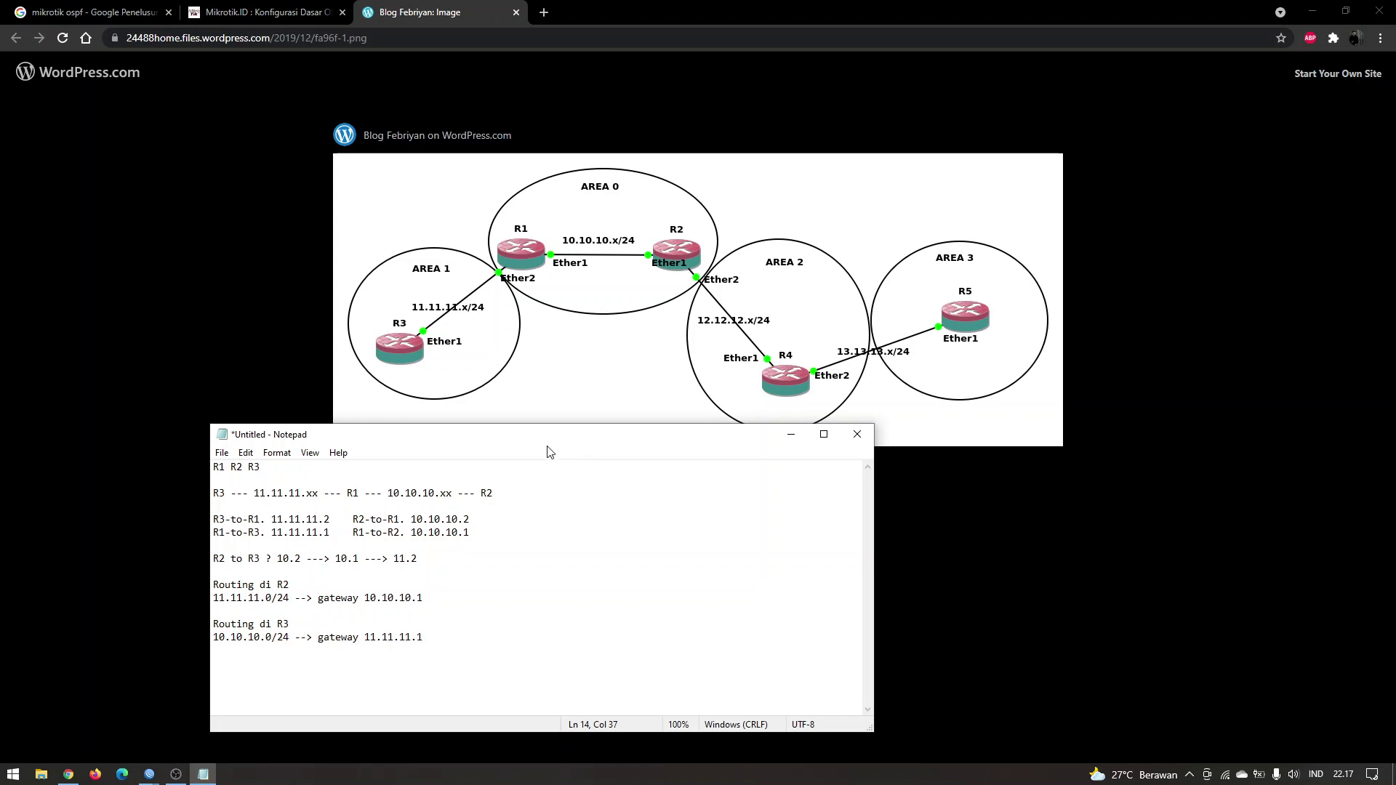
# Compare the static routing notes for R2 and R3 with the router topology diagram behind the notes.
pyautogui.moveTo(549, 438); pyautogui.dragTo(590, 441)
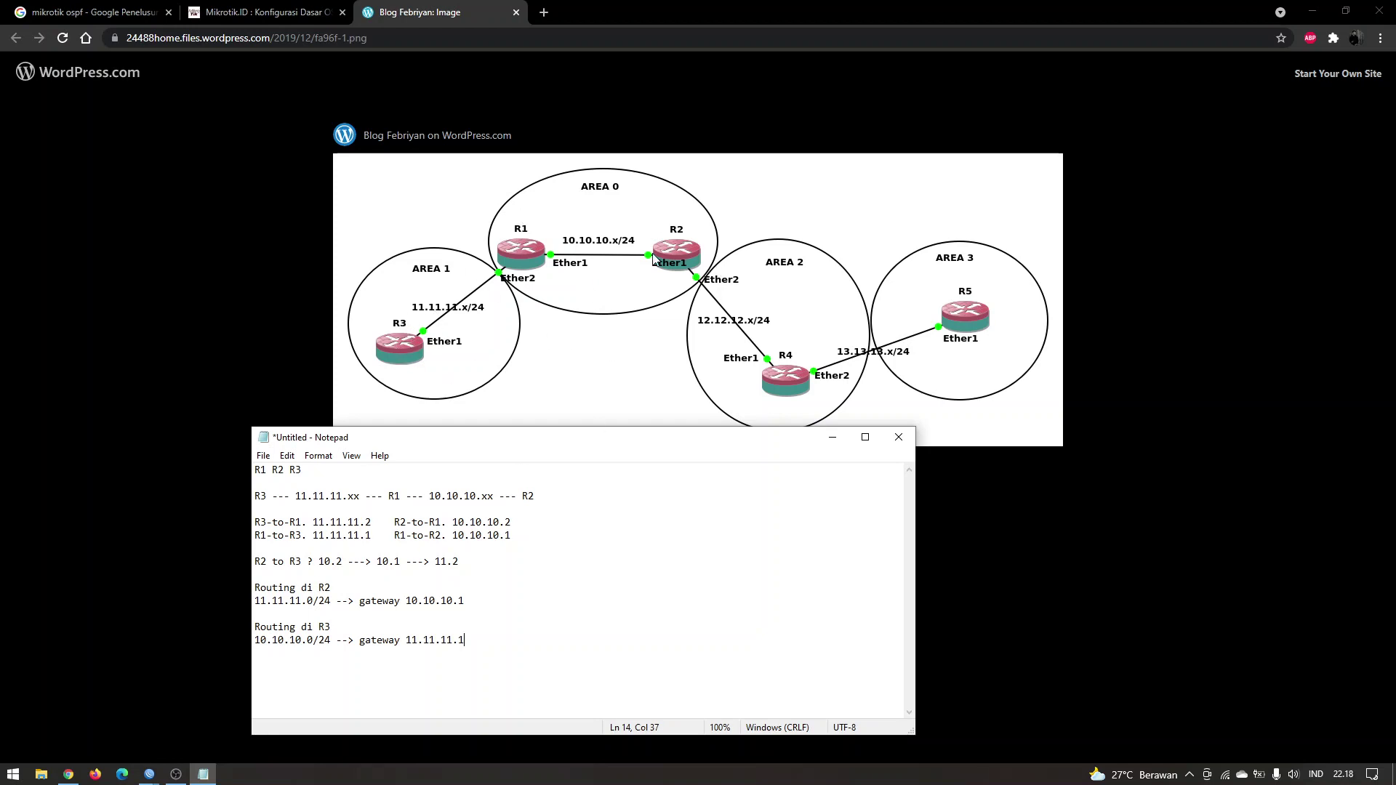
pyautogui.moveTo(499, 643); pyautogui.dragTo(250, 587)
pyautogui.moveTo(501, 643); pyautogui.dragTo(262, 585)
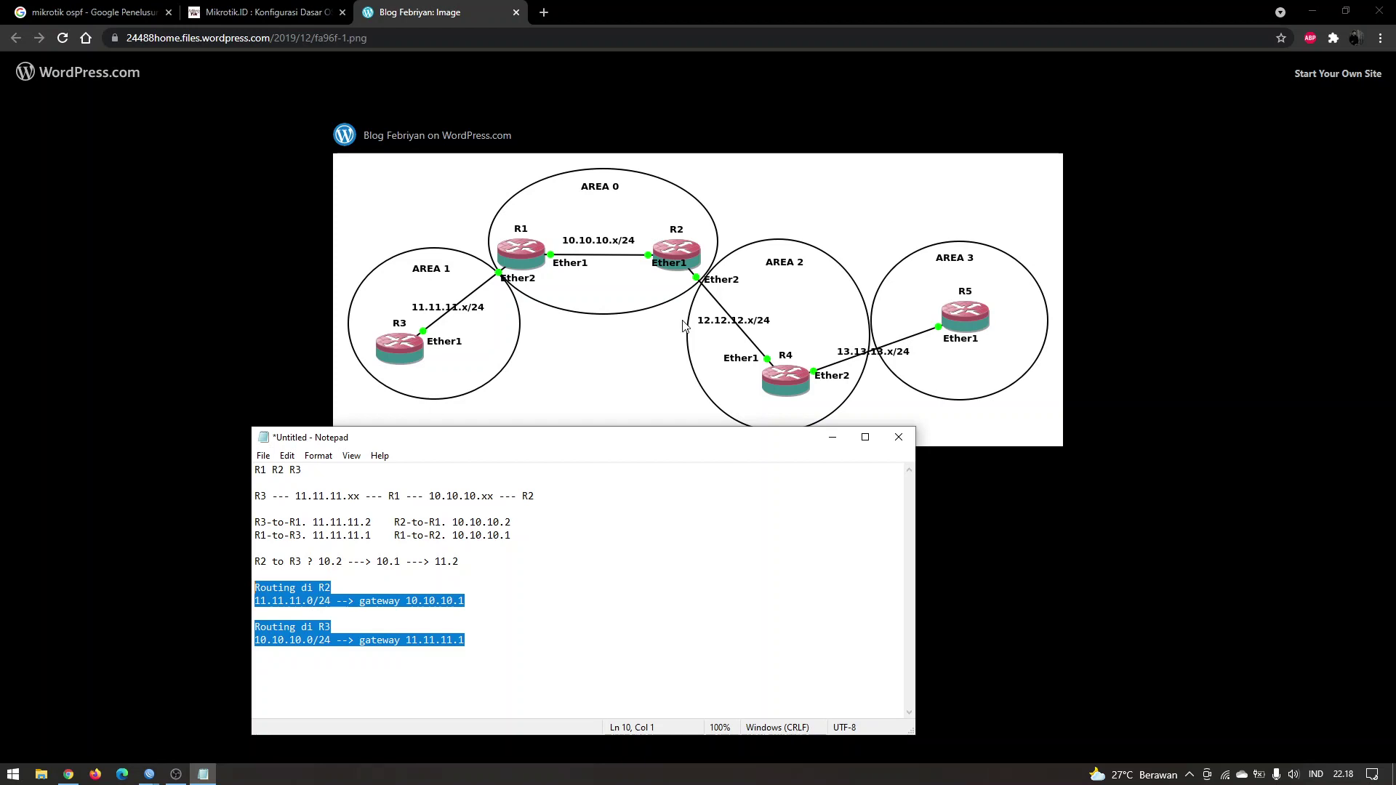
pyautogui.click(562, 678)
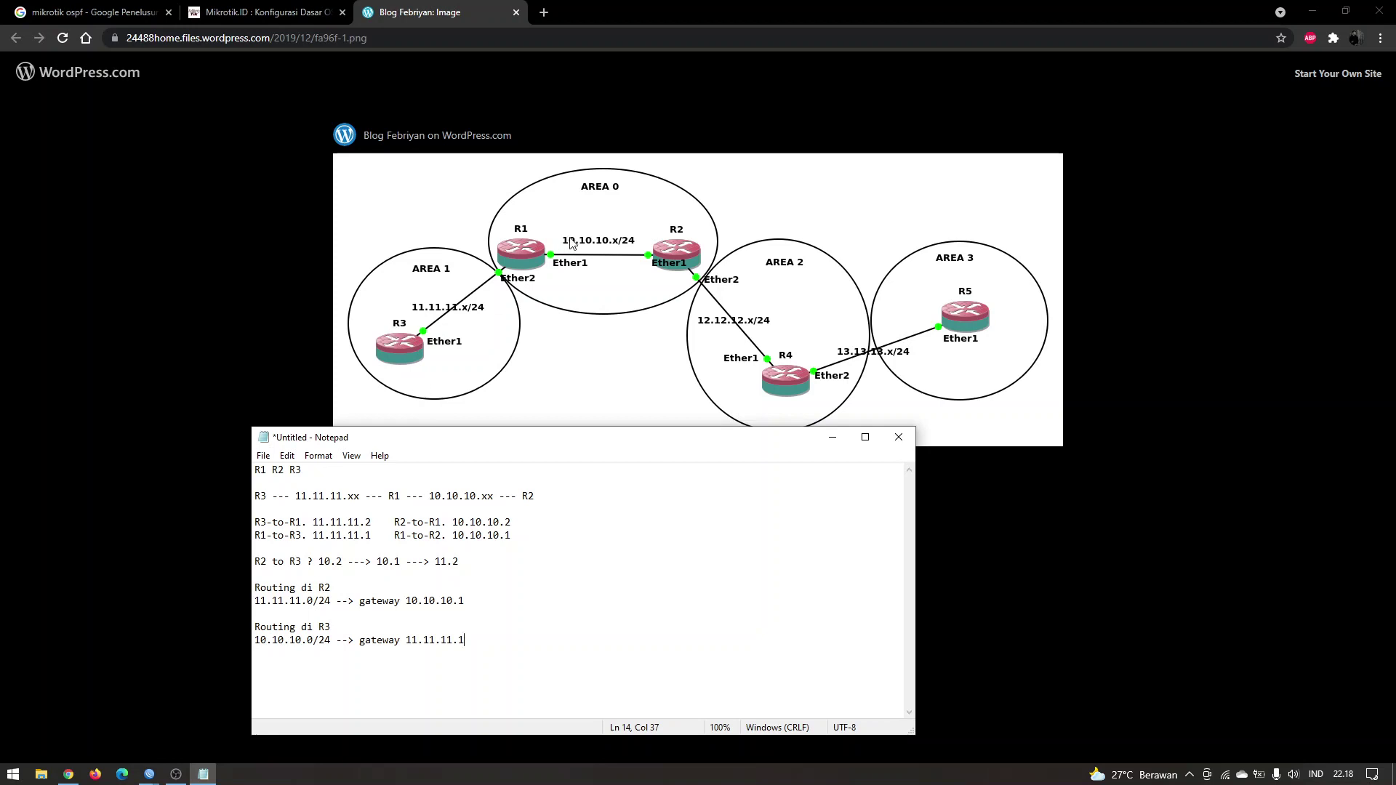
pyautogui.moveTo(285, 640); pyautogui.dragTo(387, 640)
pyautogui.click(480, 641)
pyautogui.moveTo(554, 442); pyautogui.dragTo(523, 383)
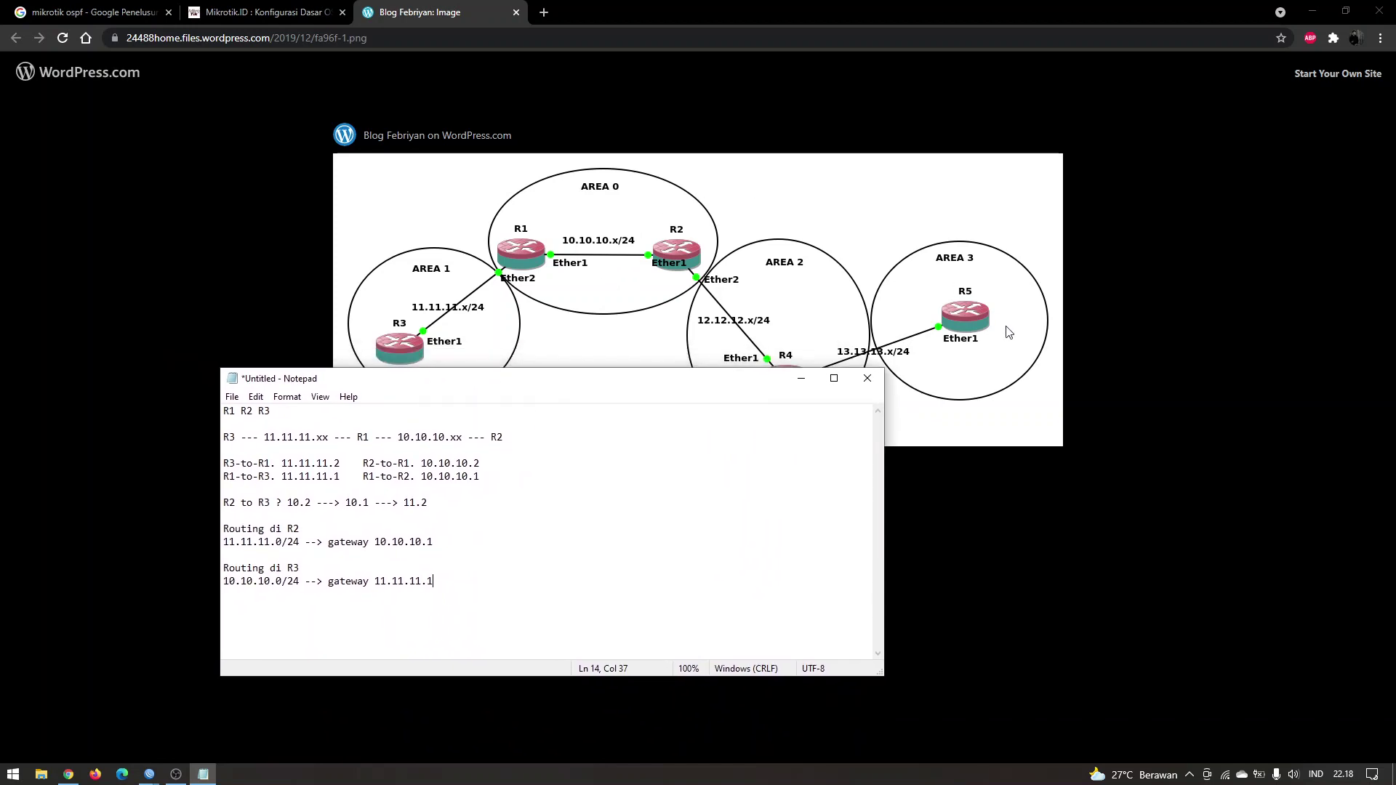
pyautogui.moveTo(652, 388); pyautogui.dragTo(674, 412)
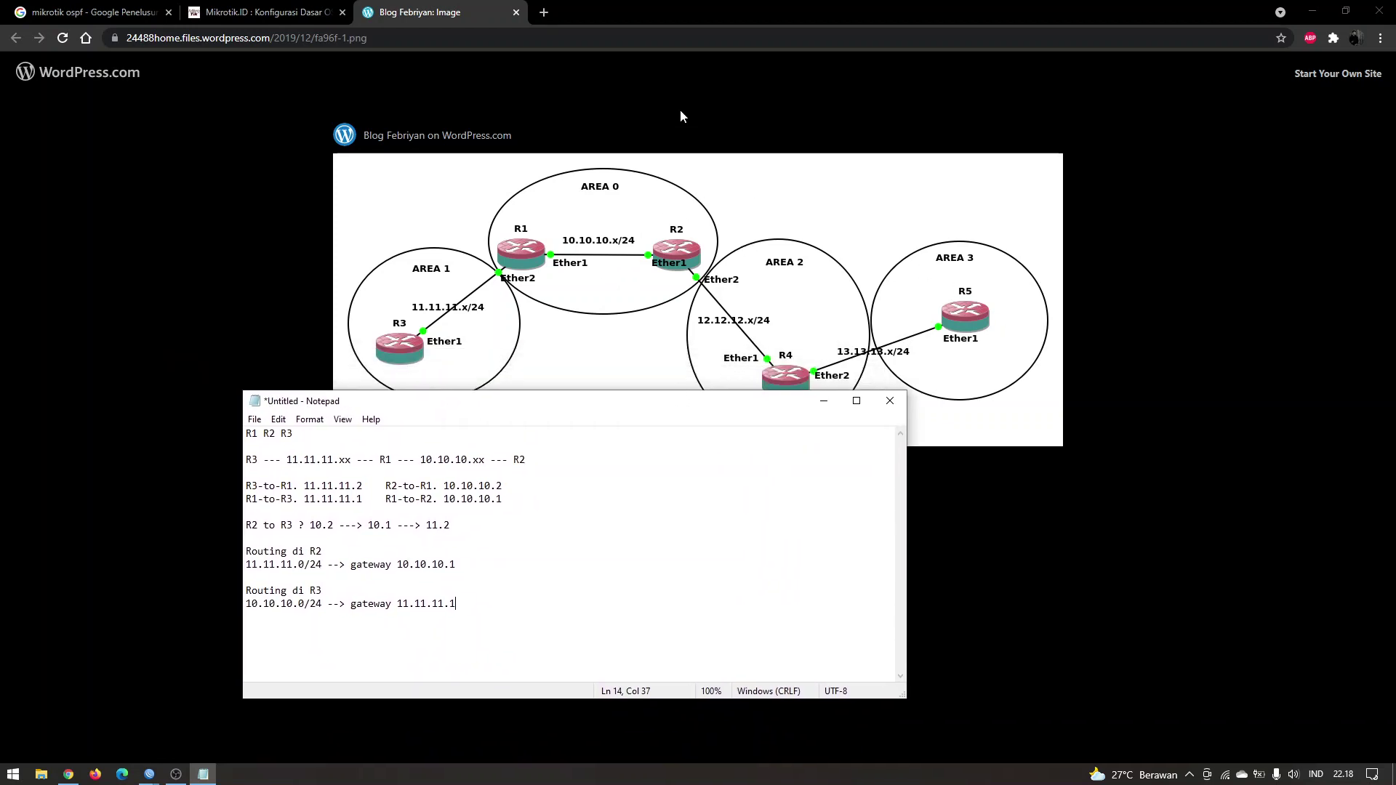
# Examine the five-router OSPF topology and the larger multi-area OSPF diagram in the "mikrotik ospf" image results.
pyautogui.click(664, 12)
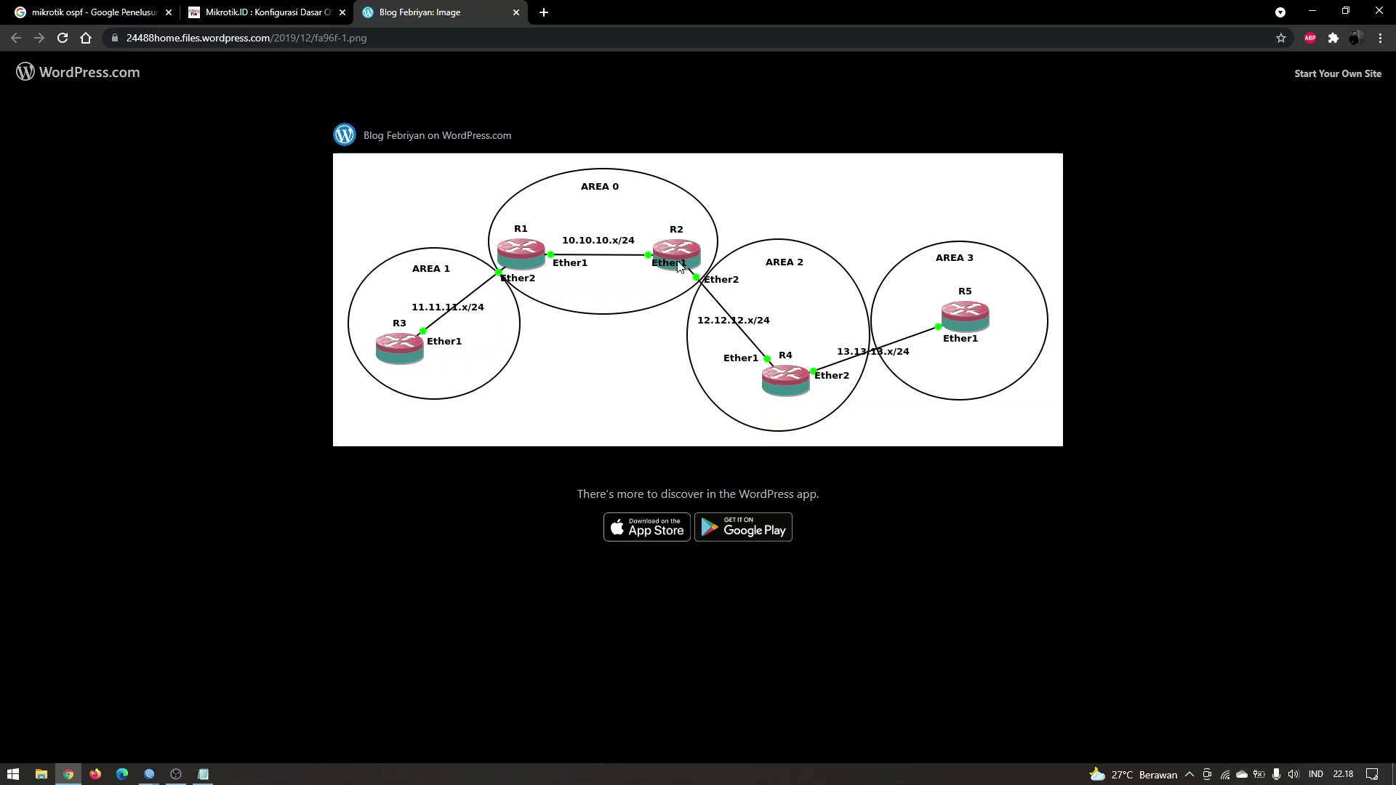
pyautogui.click(263, 15)
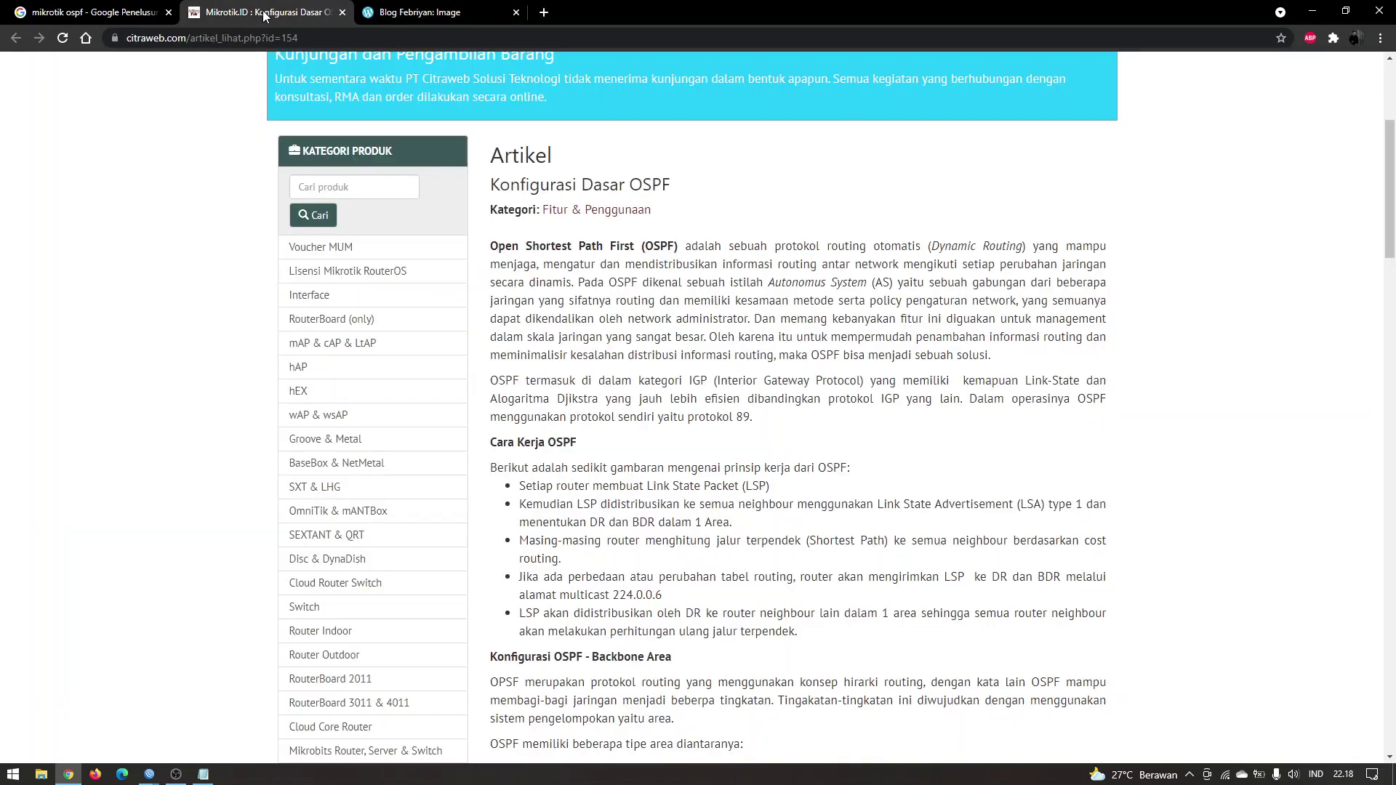
pyautogui.click(131, 15)
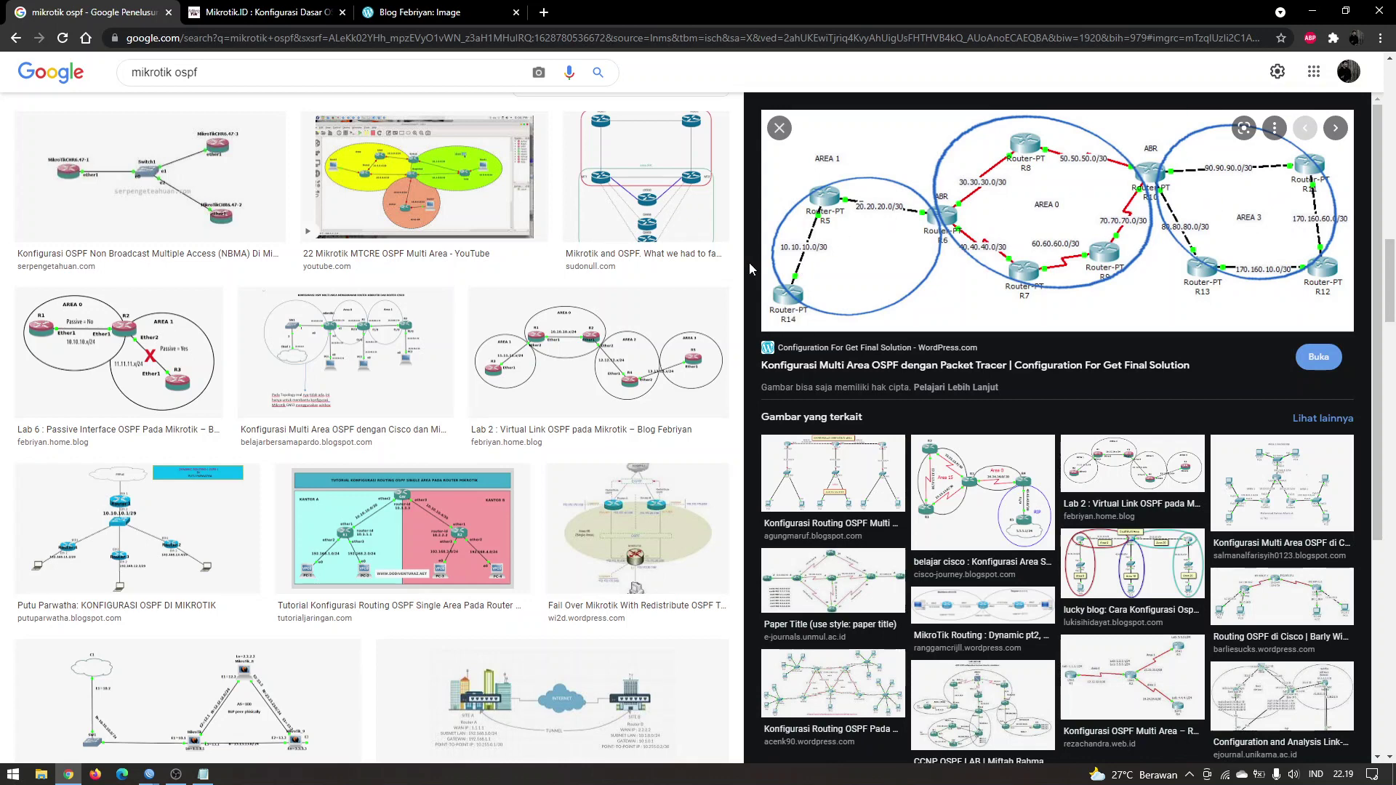
pyautogui.click(396, 20)
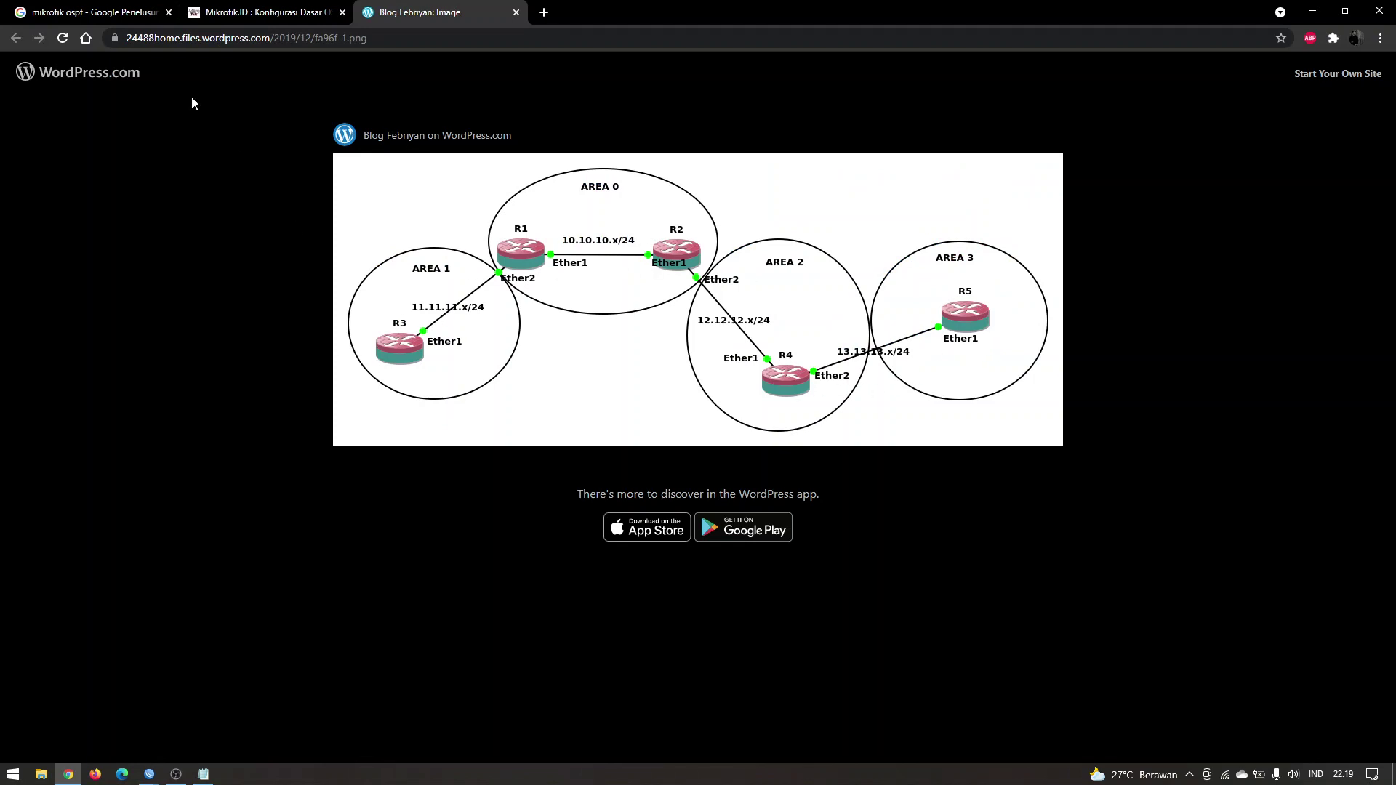
pyautogui.click(95, 12)
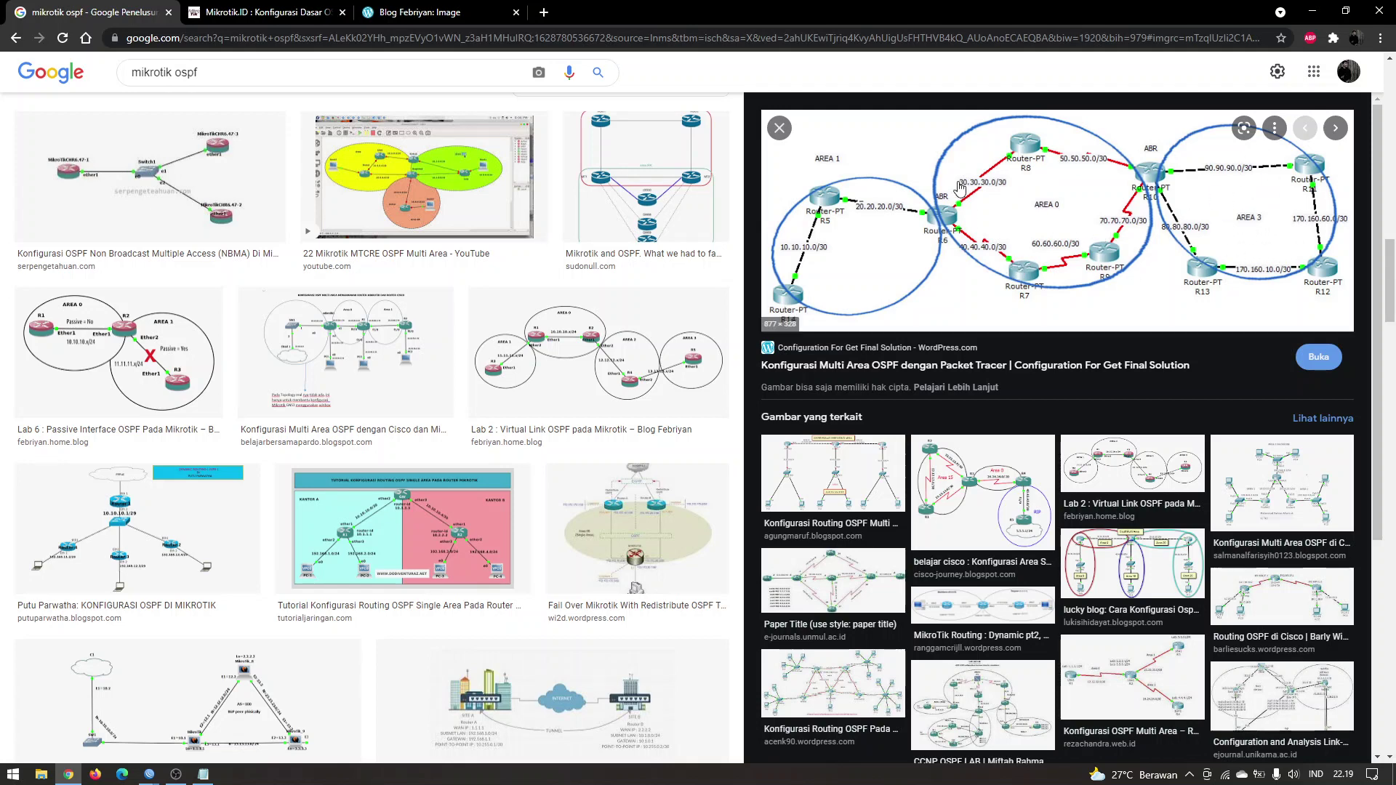
# Read the opening definition of OSPF as a dynamic routing protocol in the "Konfigurasi Dasar OSPF" article.
pyautogui.click(283, 14)
pyautogui.moveTo(499, 245); pyautogui.dragTo(948, 243)
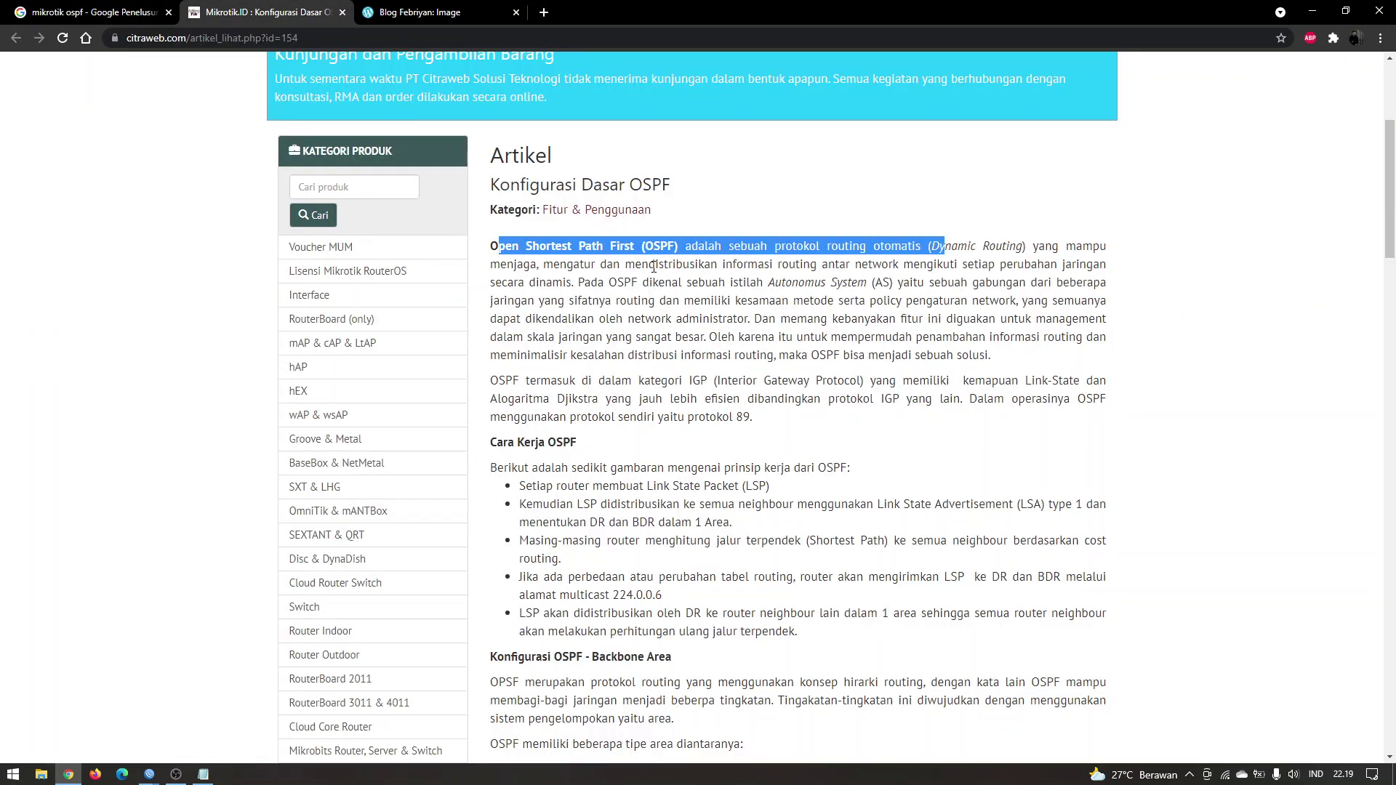
pyautogui.click(537, 265)
pyautogui.moveTo(490, 265); pyautogui.dragTo(538, 266)
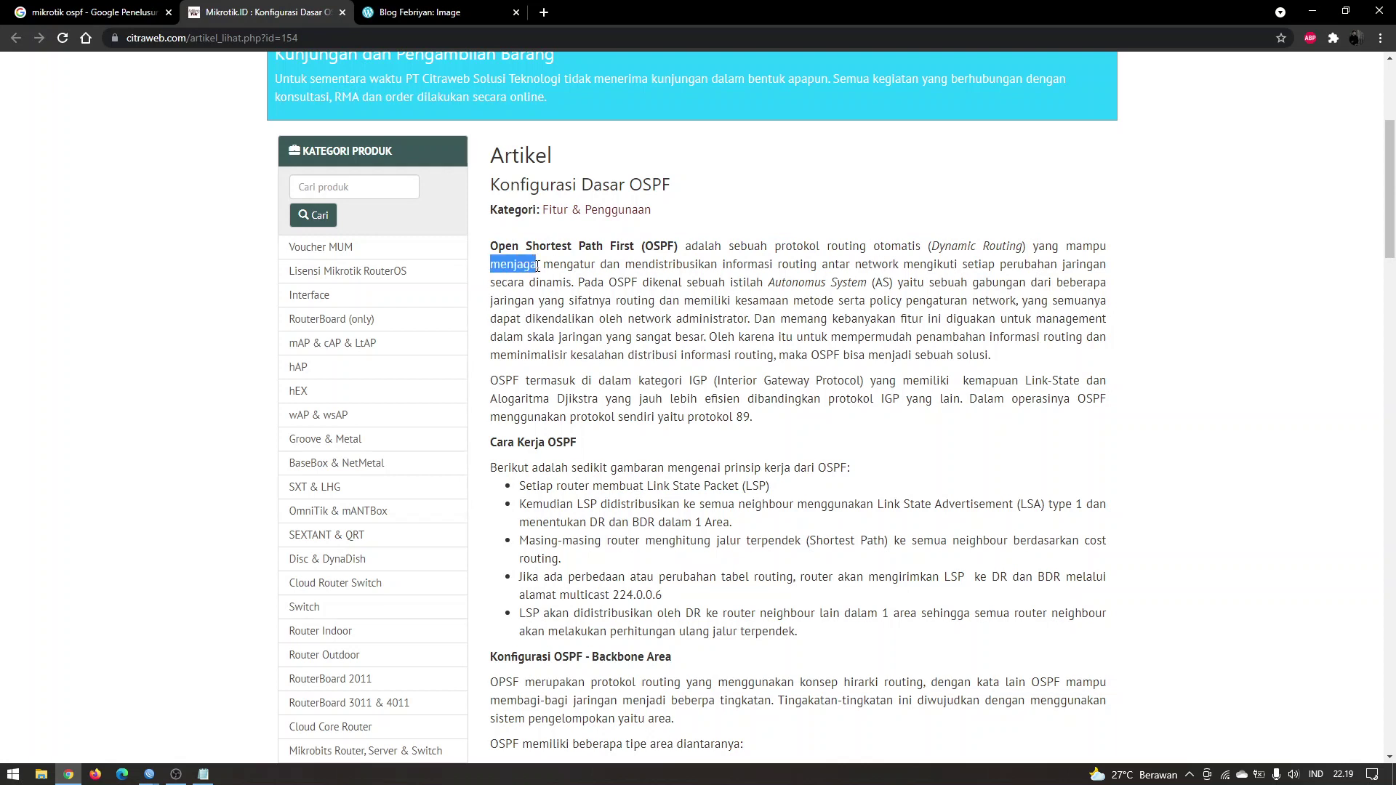
pyautogui.moveTo(543, 264); pyautogui.dragTo(882, 265)
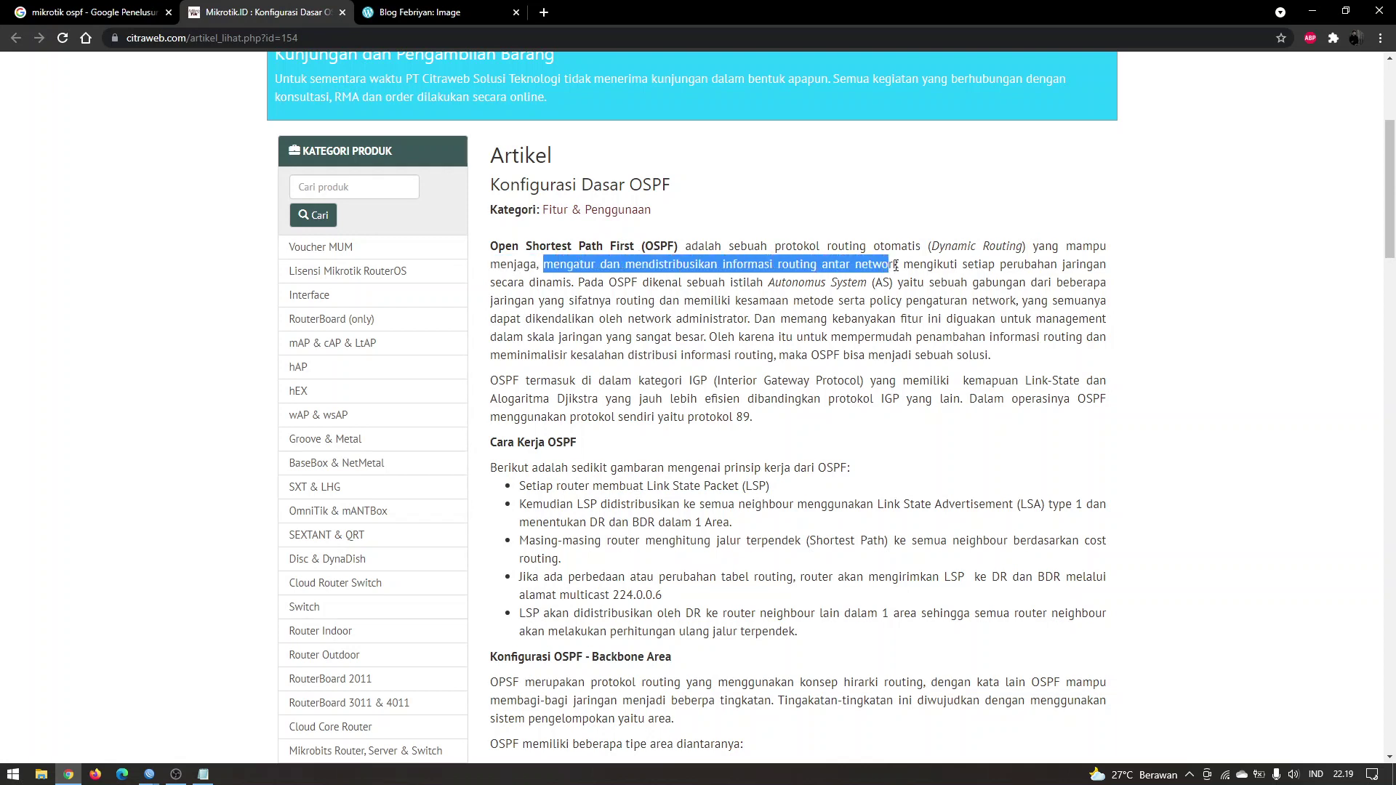
pyautogui.click(896, 265)
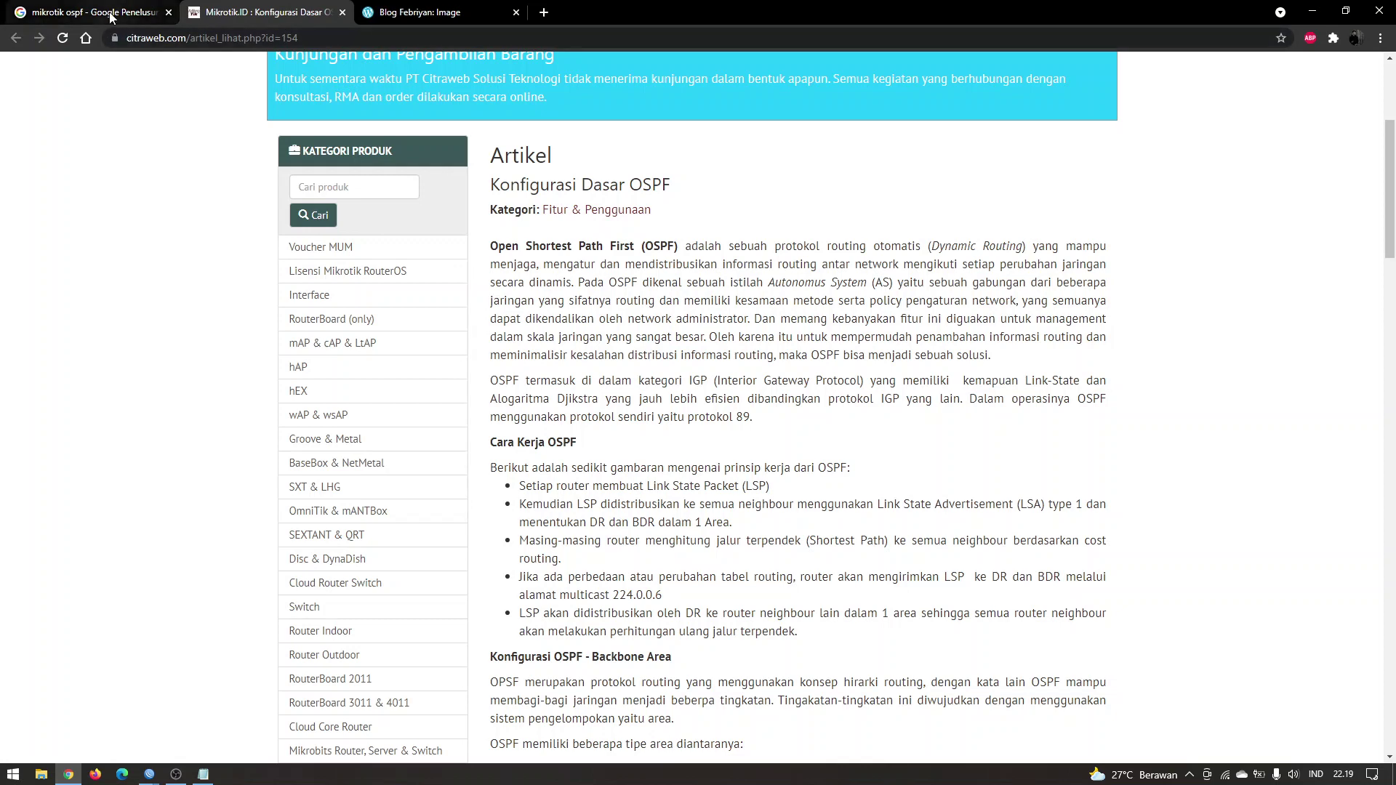
# Return to the multi-area OSPF diagram, and switch to WinBox with the hEX and hAP lite sessions side by side.
pyautogui.click(138, 13)
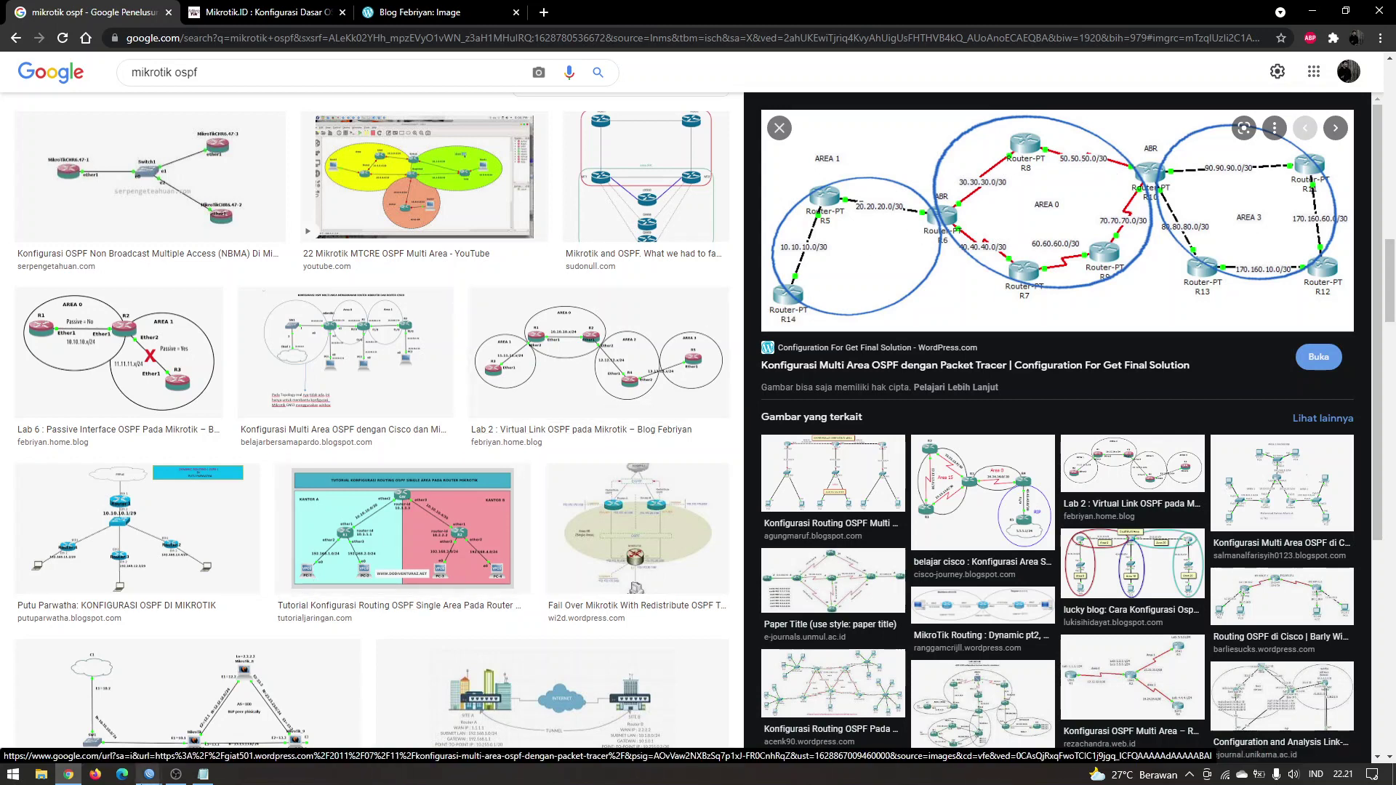
pyautogui.moveTo(150, 777)
pyautogui.click(127, 720)
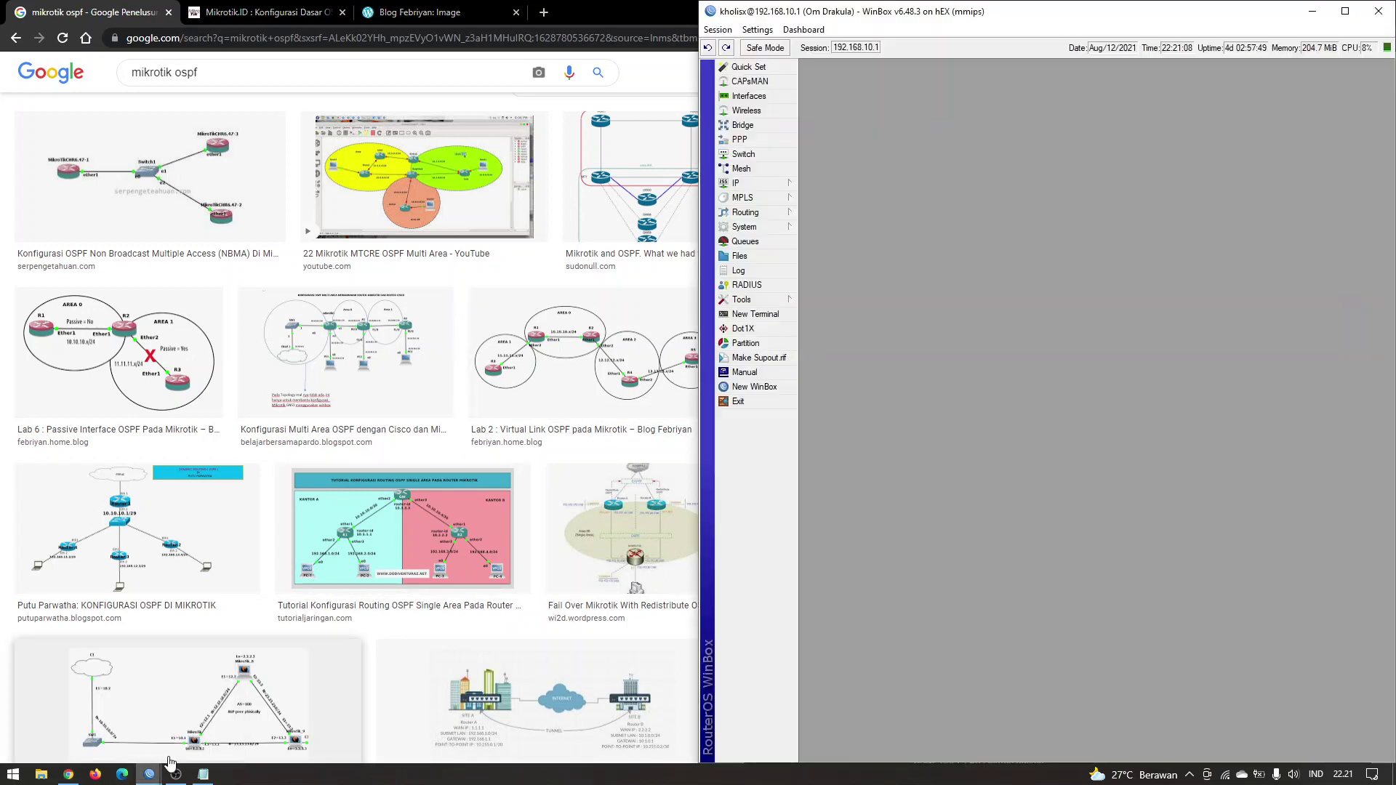
pyautogui.click(137, 739)
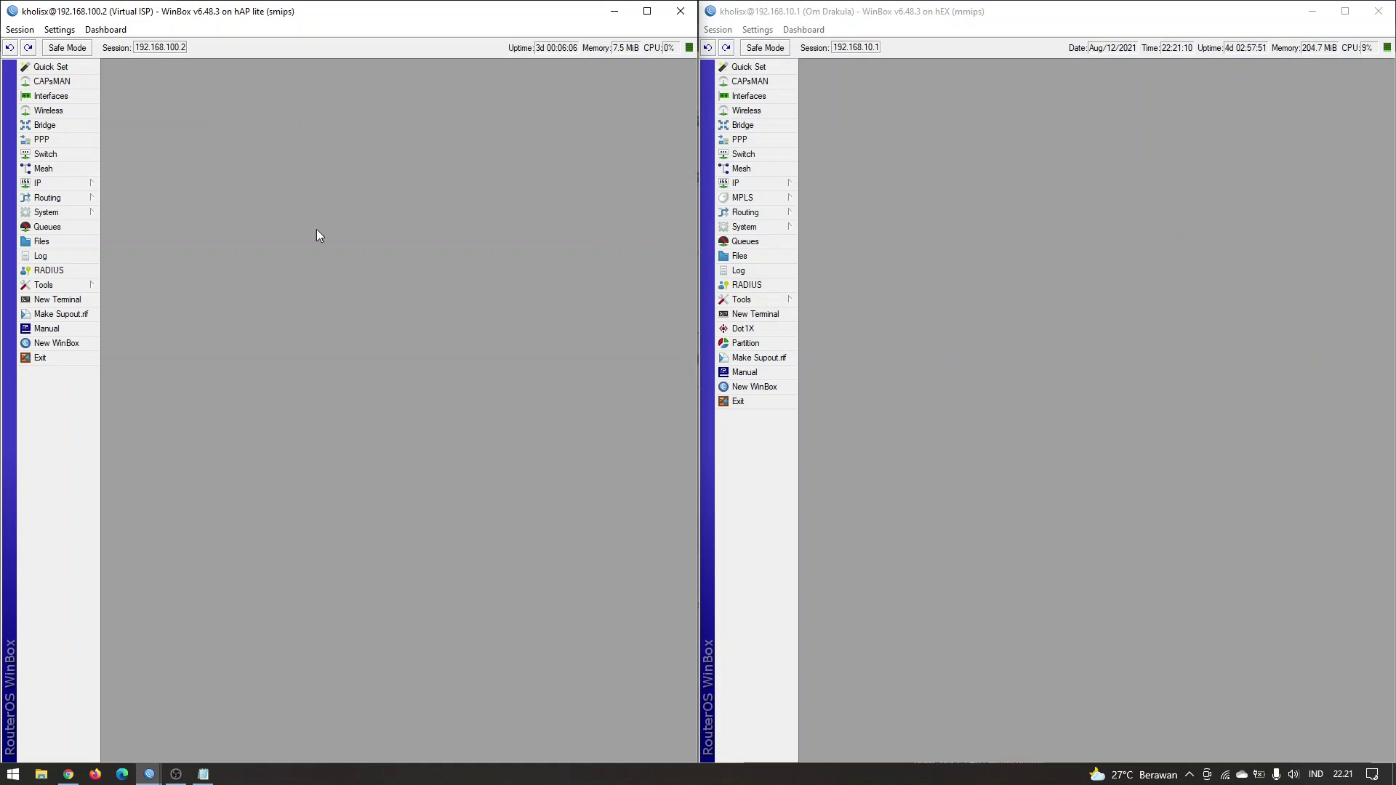
# Open the interface lists on both the hAP lite and hEX routers, leaving no CAPsMAN window open.
pyautogui.click(72, 98)
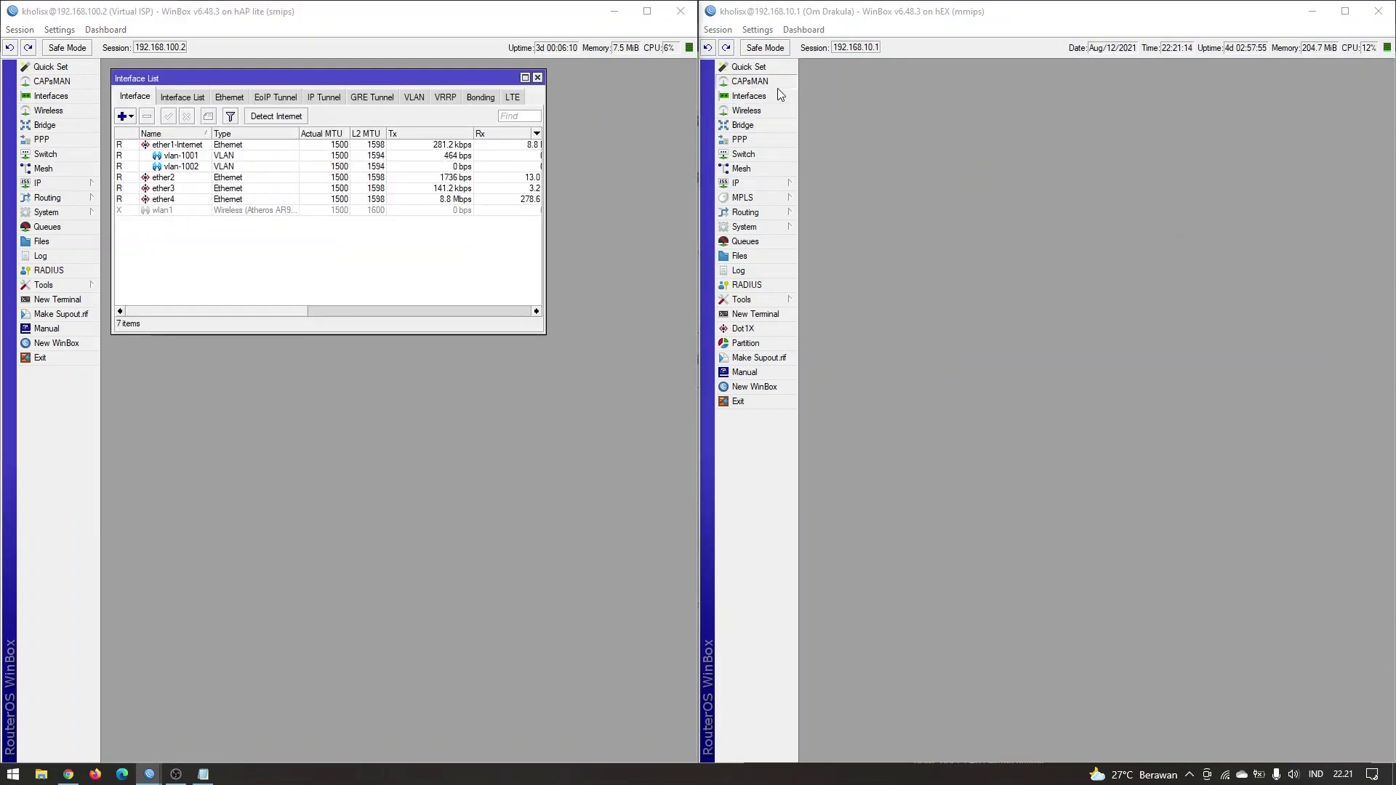
pyautogui.click(772, 95)
pyautogui.click(1347, 388)
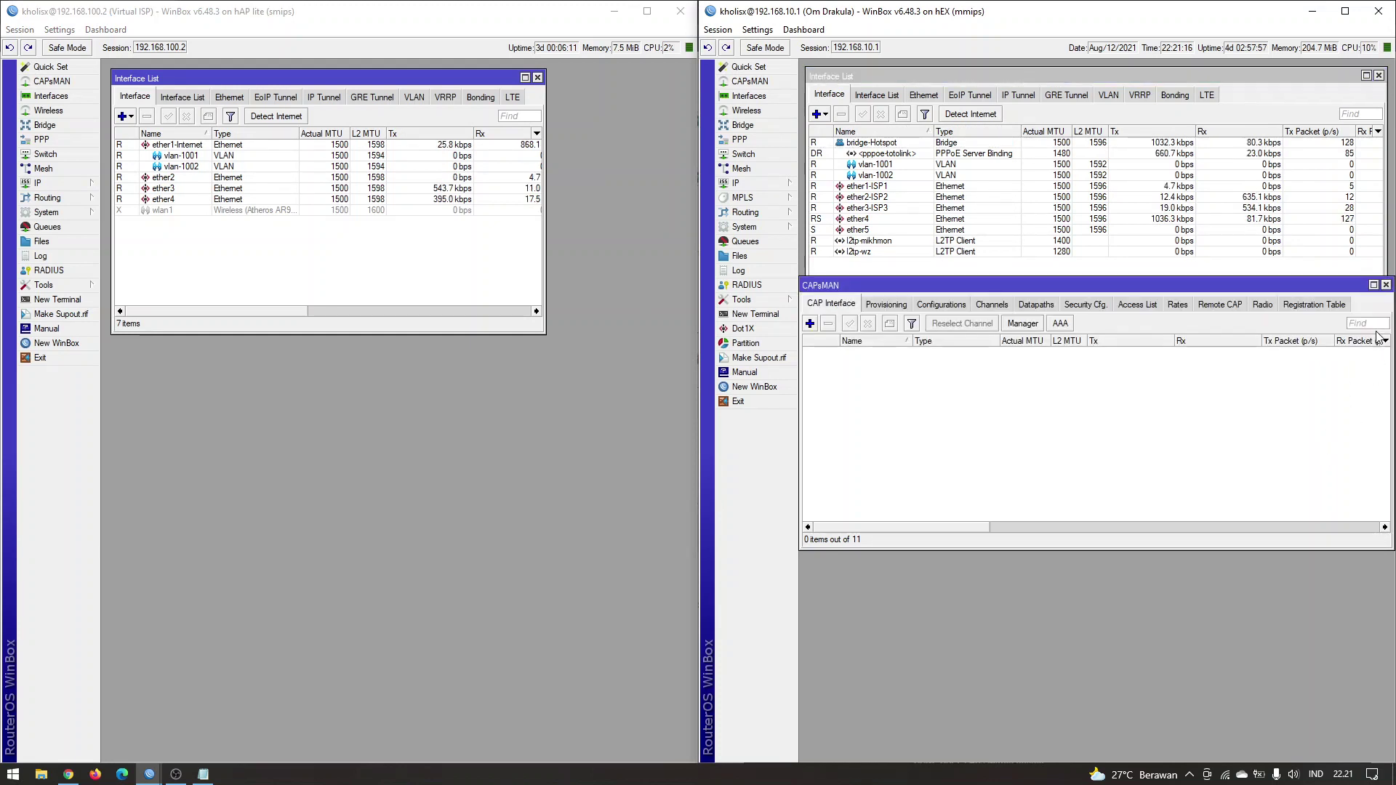
pyautogui.click(1386, 285)
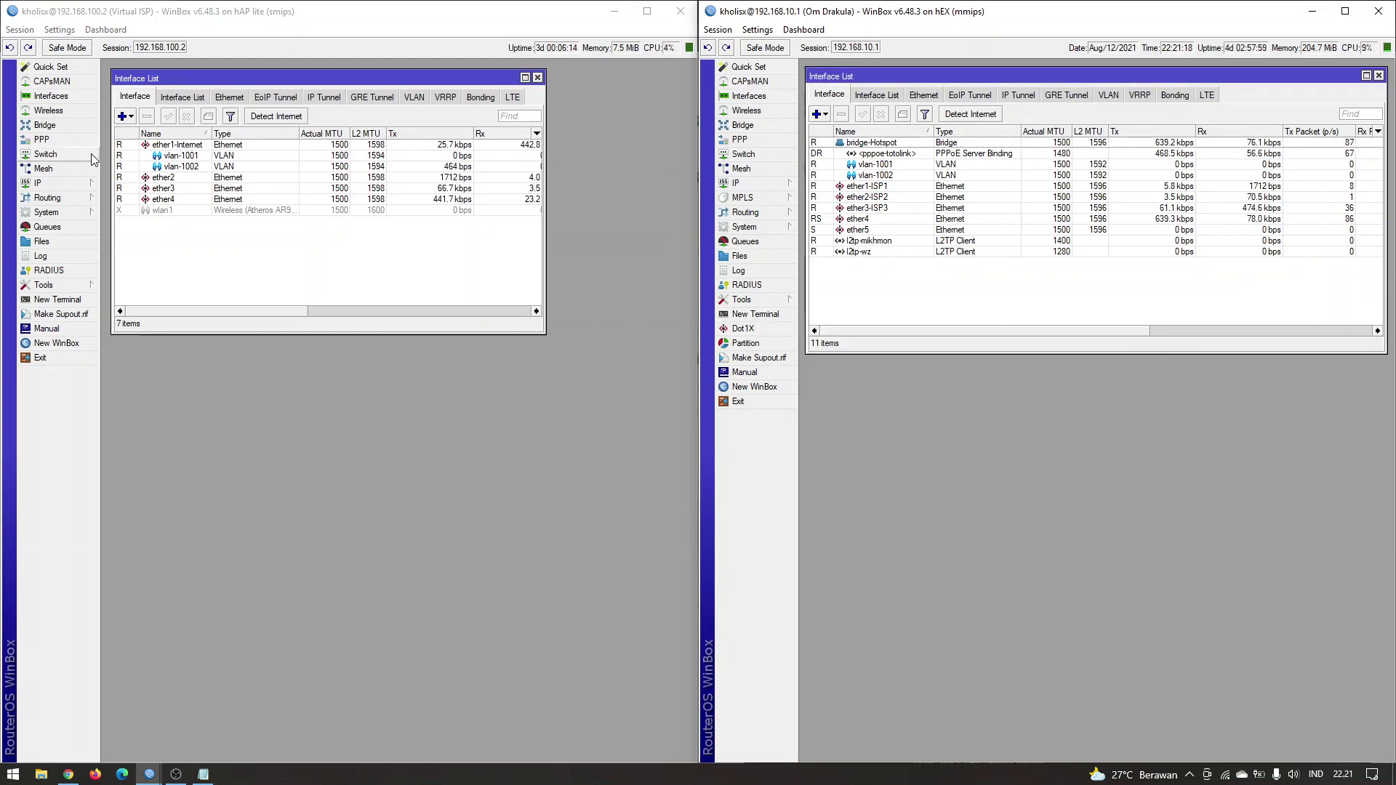
# Open the IP address lists on both routers and place each one below its interface list.
pyautogui.click(68, 183)
pyautogui.click(124, 213)
pyautogui.moveTo(293, 91); pyautogui.dragTo(291, 351)
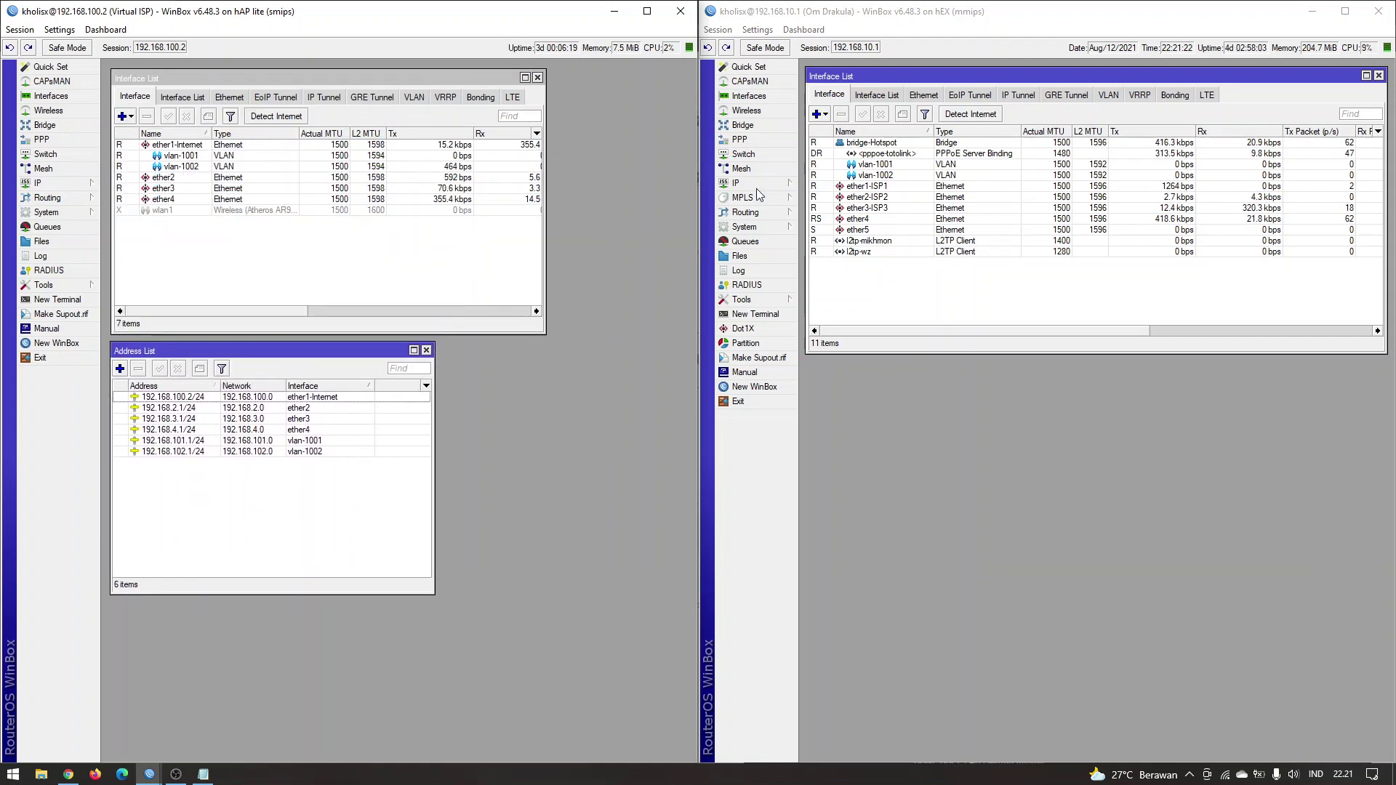
pyautogui.click(736, 182)
pyautogui.click(841, 216)
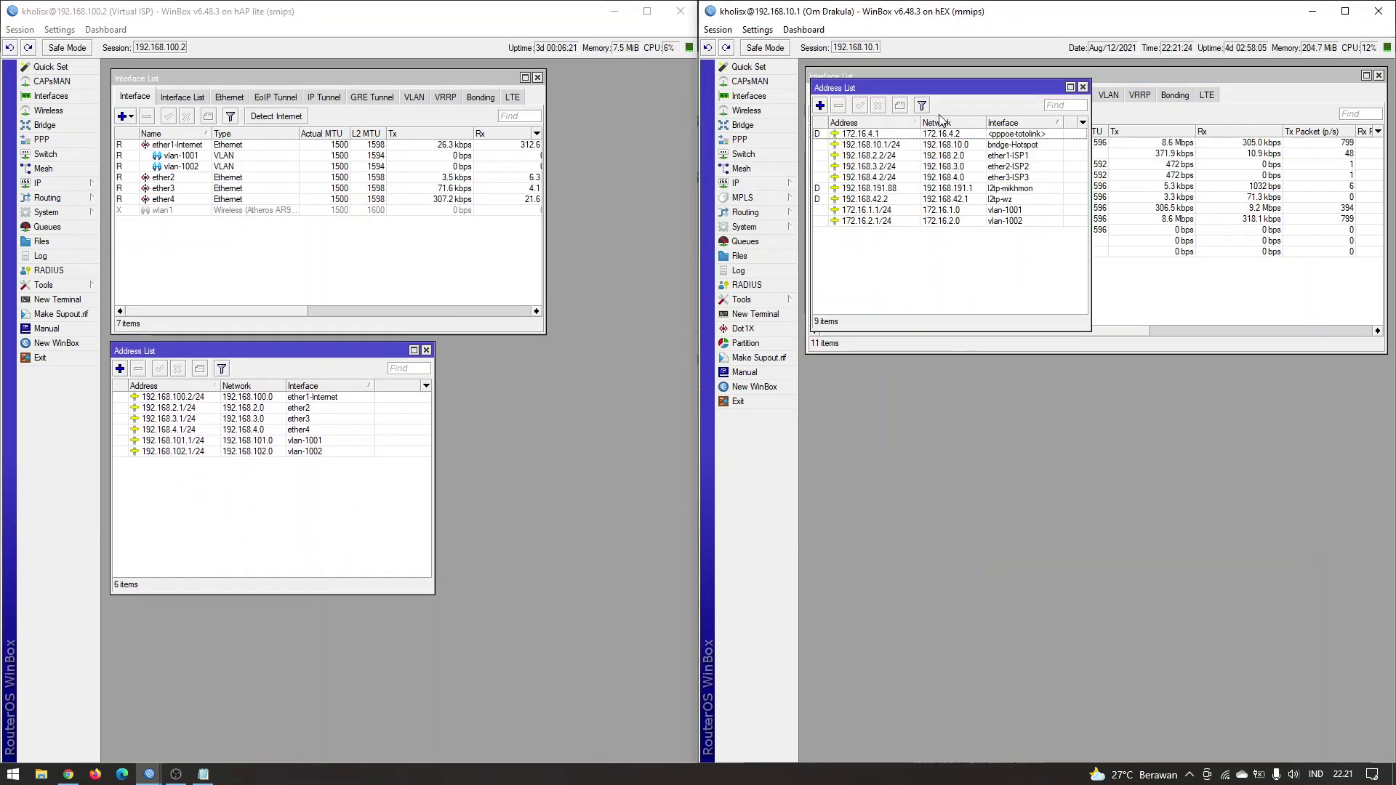
pyautogui.moveTo(943, 87); pyautogui.dragTo(941, 376)
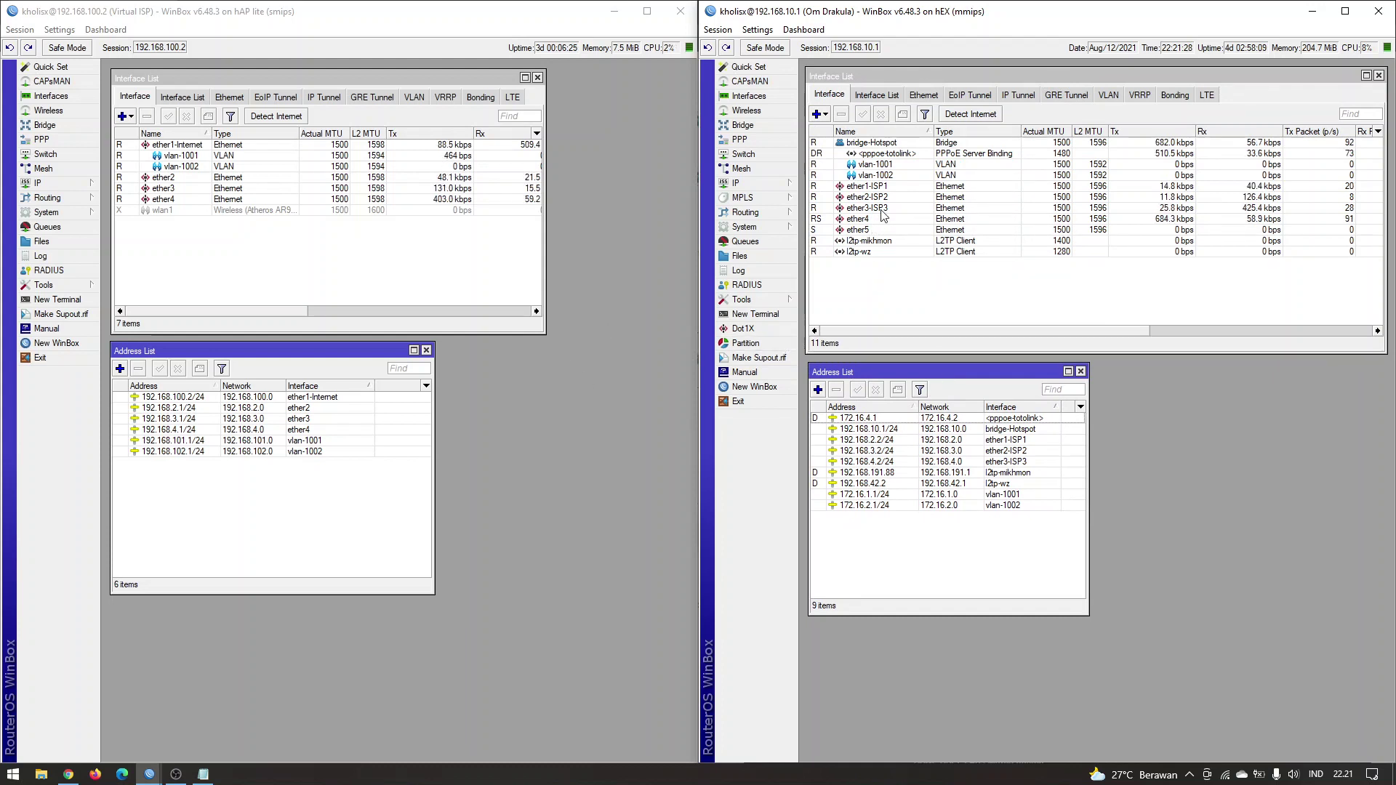
# Match the hEX ports ether1-ISP1, ether2-ISP2 and ether3-ISP3 with ether2, ether3 and ether4 on the hAP lite.
pyautogui.click(893, 187)
pyautogui.click(248, 177)
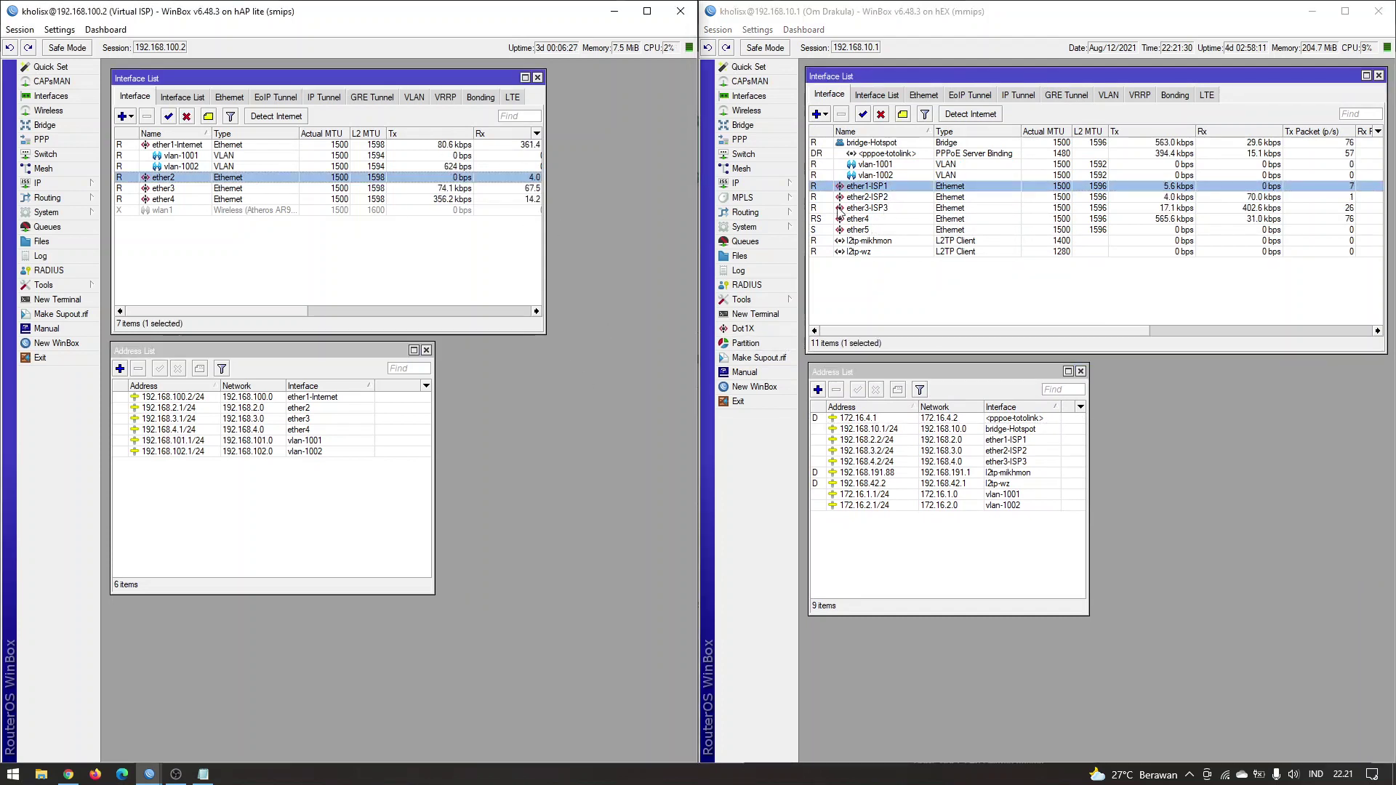
pyautogui.click(879, 197)
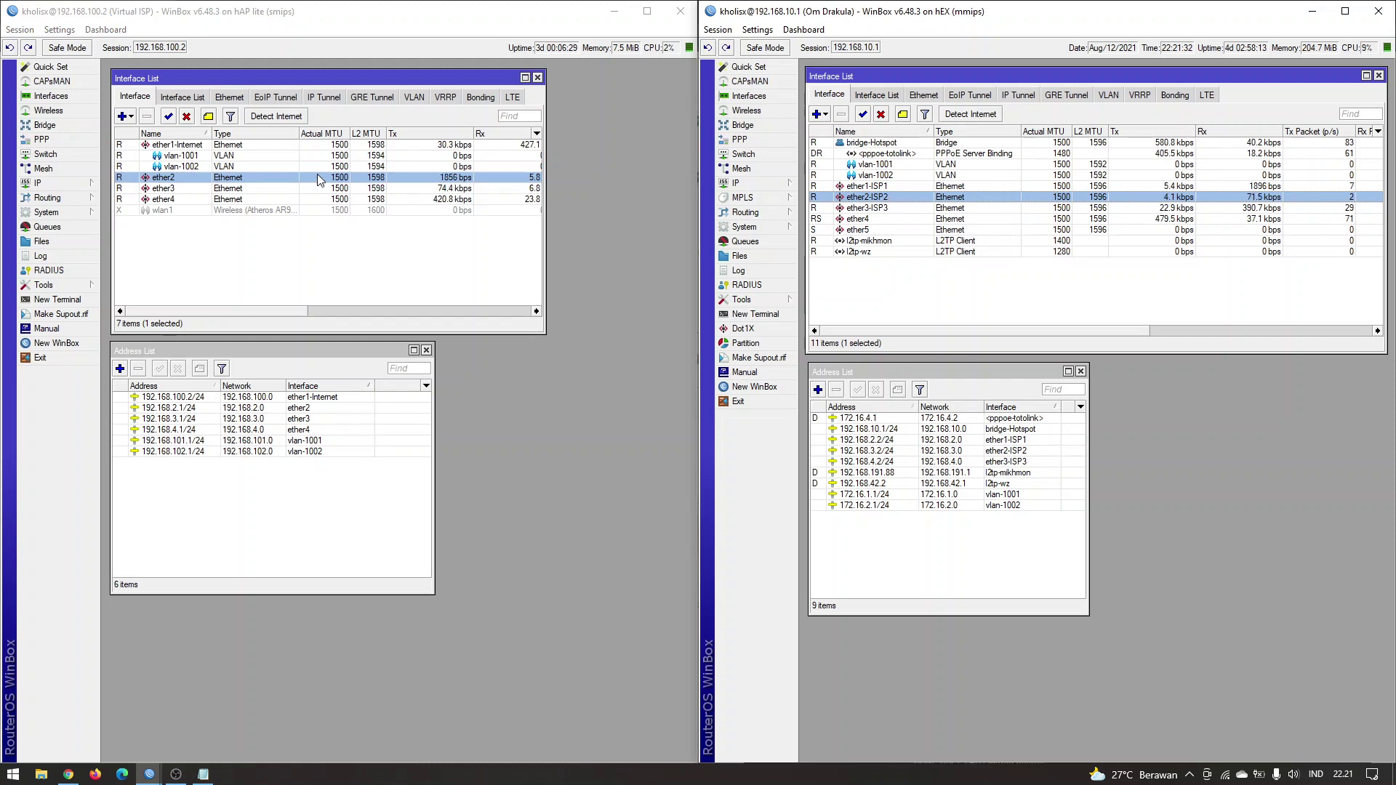
pyautogui.click(265, 188)
pyautogui.click(893, 208)
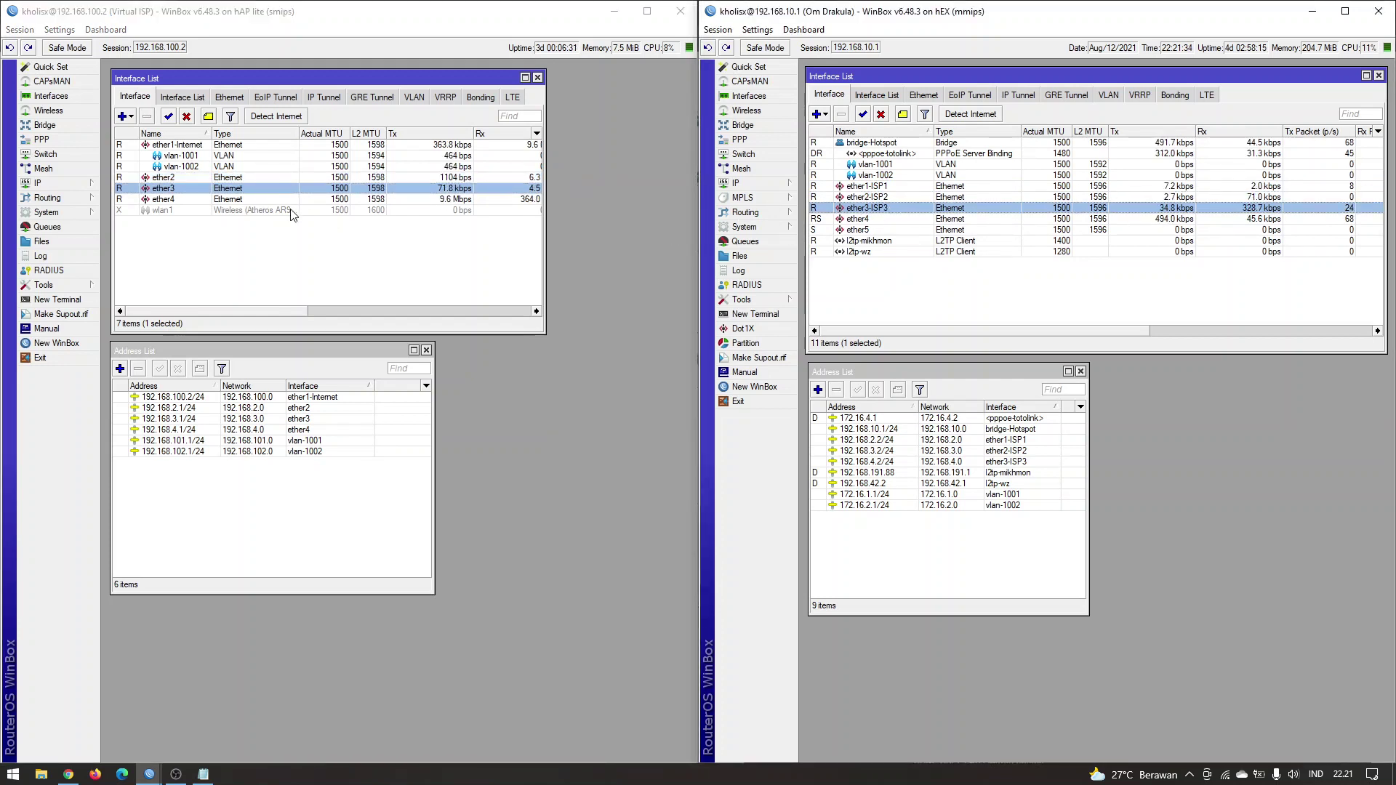
pyautogui.click(273, 198)
pyautogui.click(997, 310)
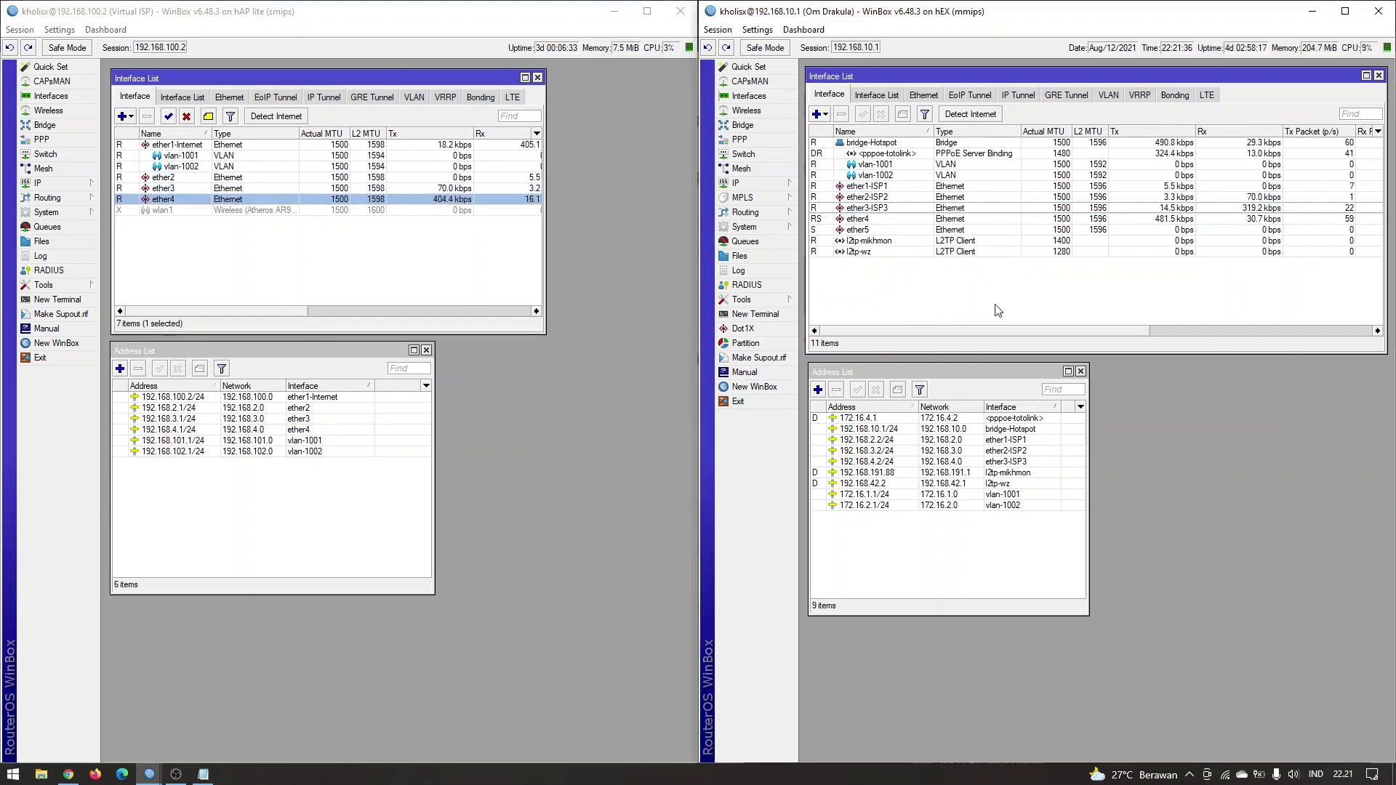
# Examine the ether4 port in the hEX interface list alongside the interfaces of the hAP lite.
pyautogui.click(868, 220)
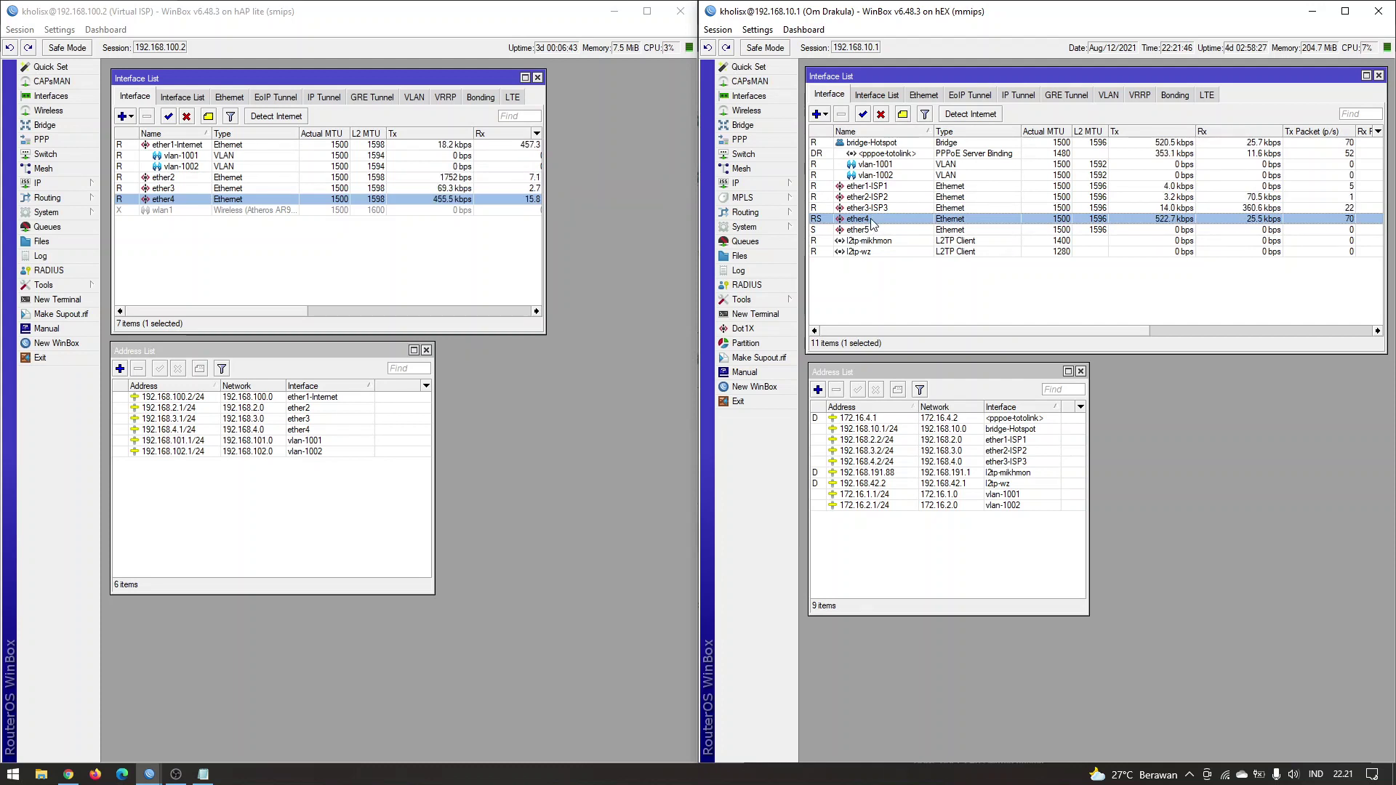
pyautogui.click(881, 283)
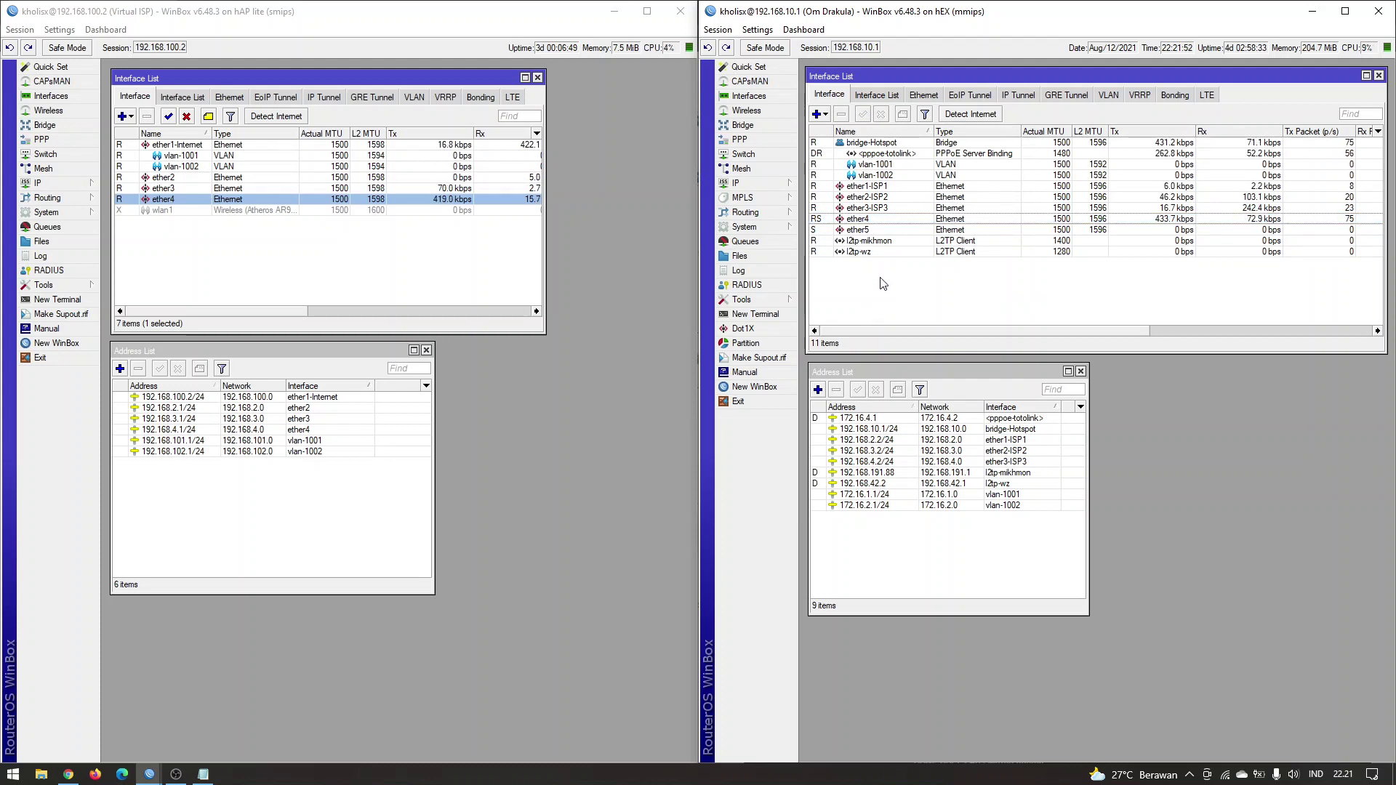
pyautogui.click(348, 233)
pyautogui.click(889, 218)
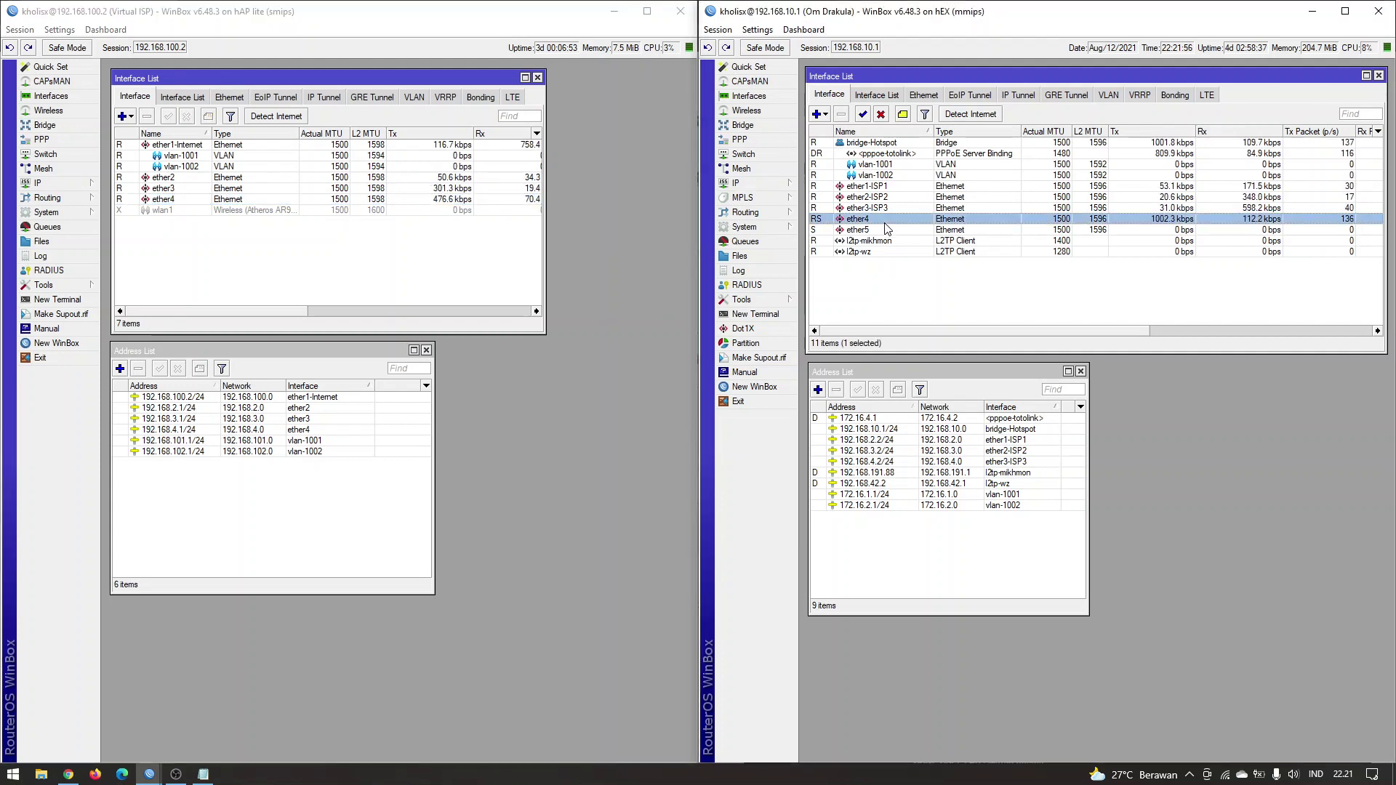
pyautogui.click(901, 198)
pyautogui.click(895, 218)
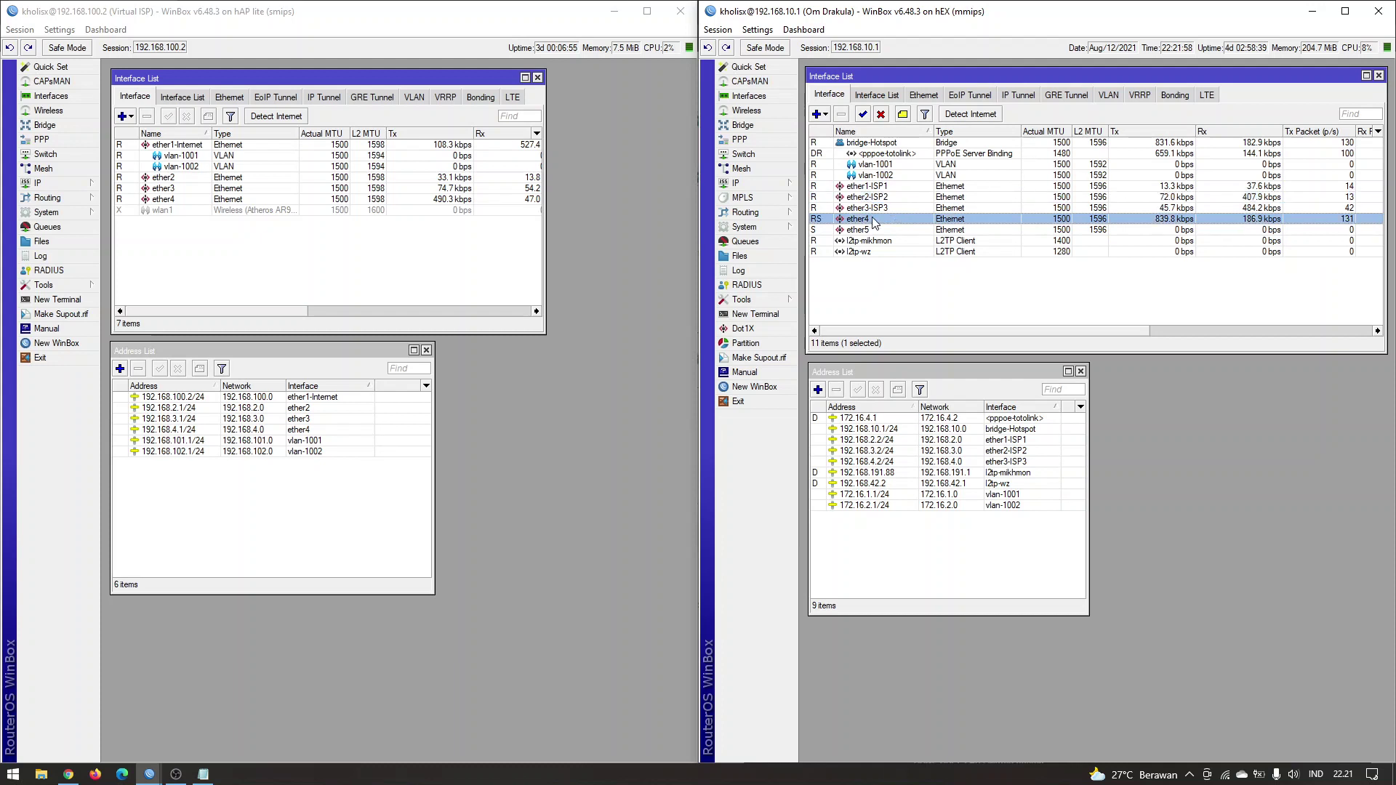
pyautogui.click(449, 236)
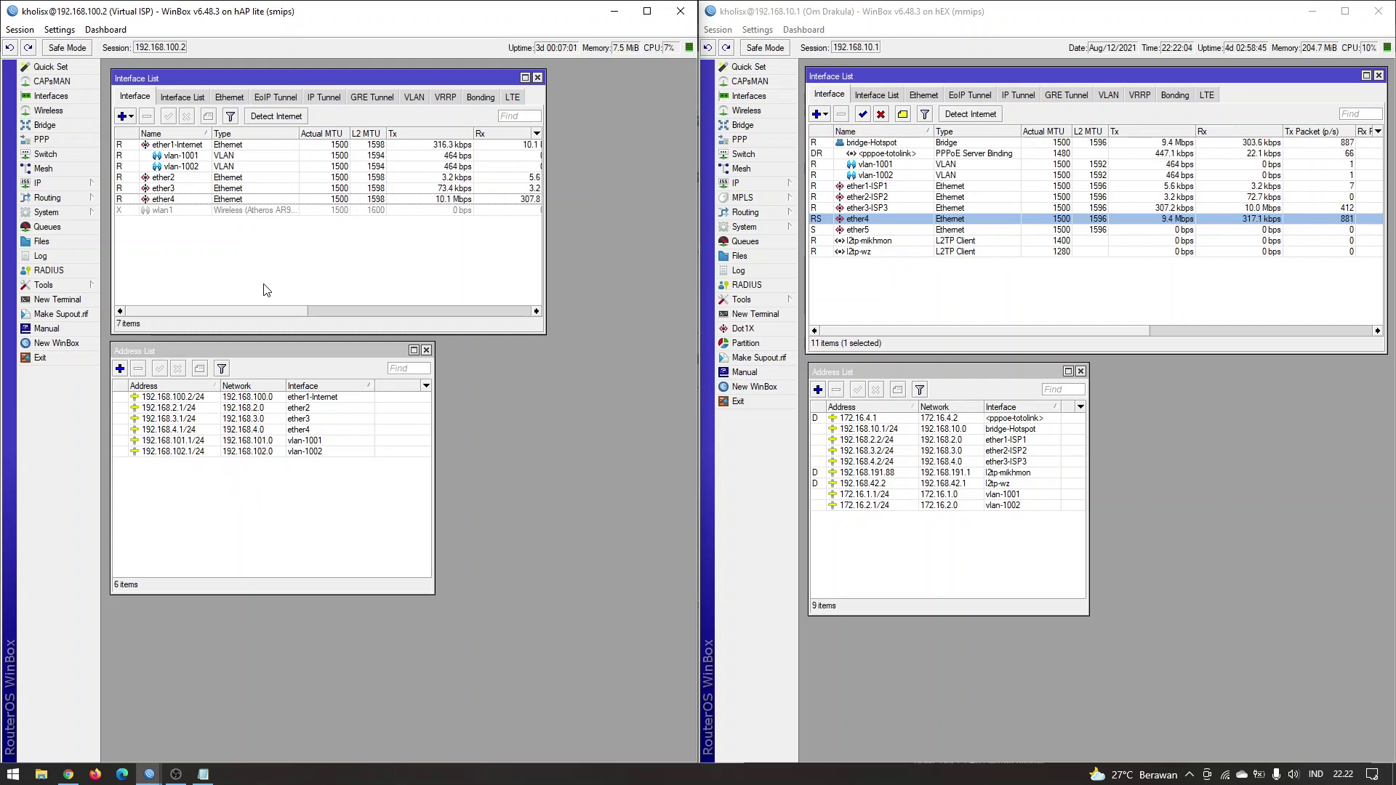
pyautogui.click(992, 304)
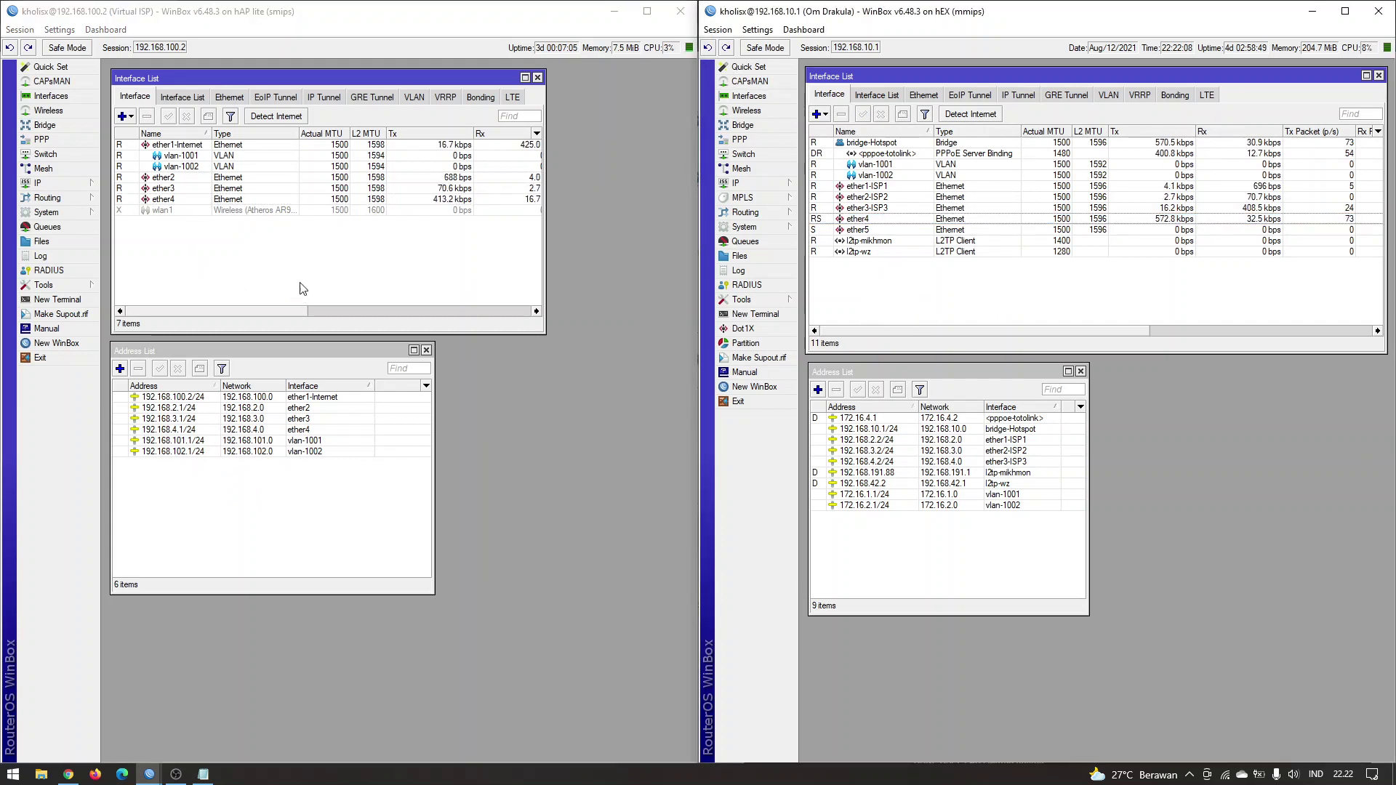
pyautogui.click(262, 262)
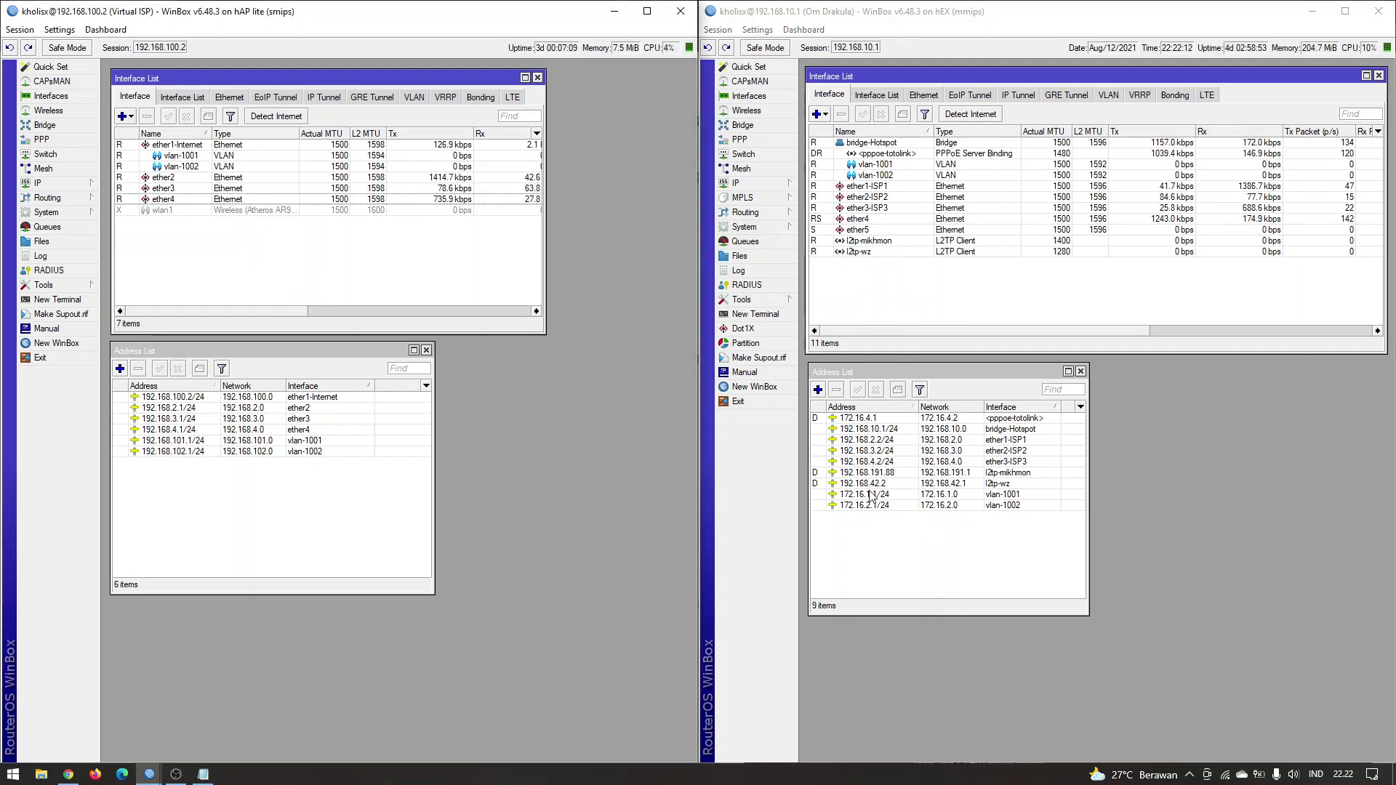
# Examine the vlan-1001 and vlan-1002 interfaces on the hEX router and their entries in its address list.
pyautogui.click(886, 174)
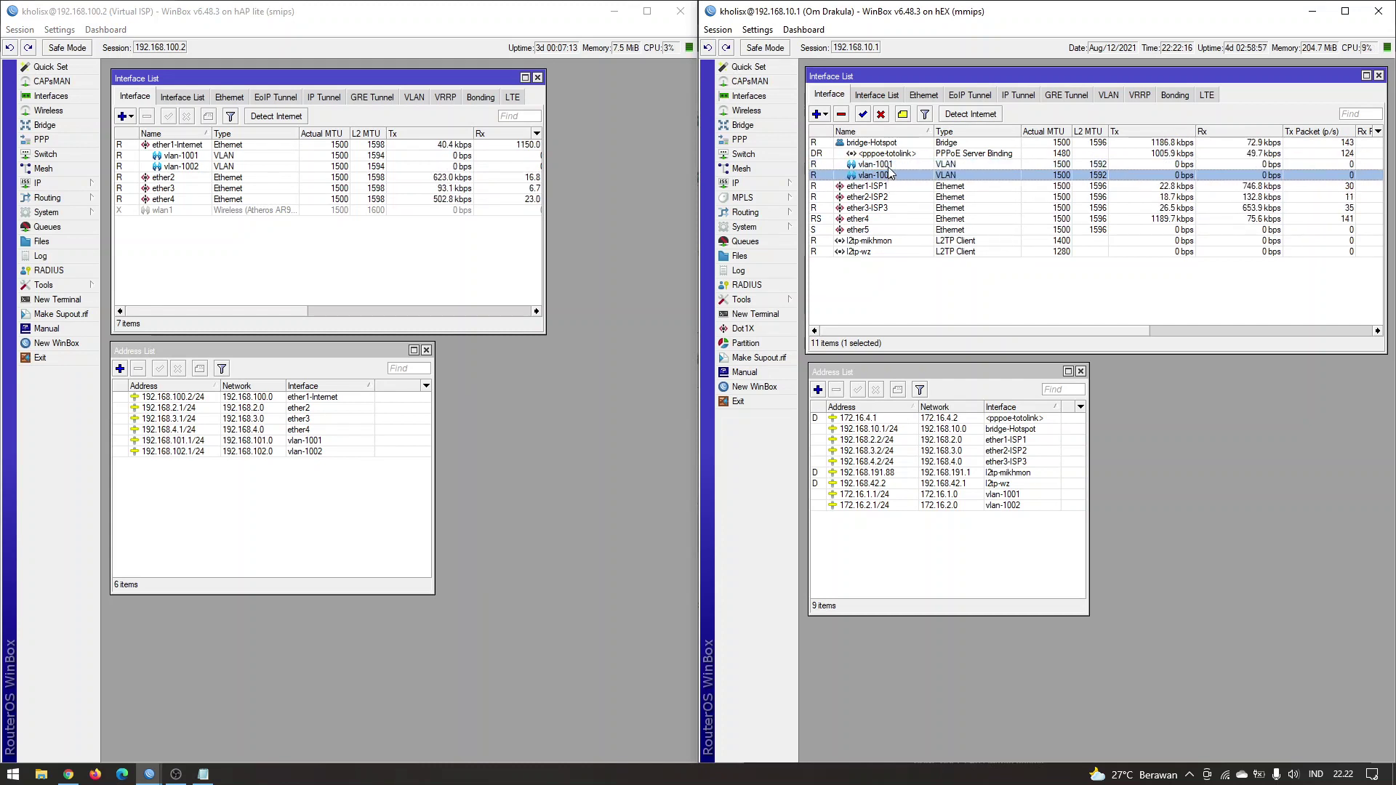
pyautogui.click(888, 165)
pyautogui.click(507, 263)
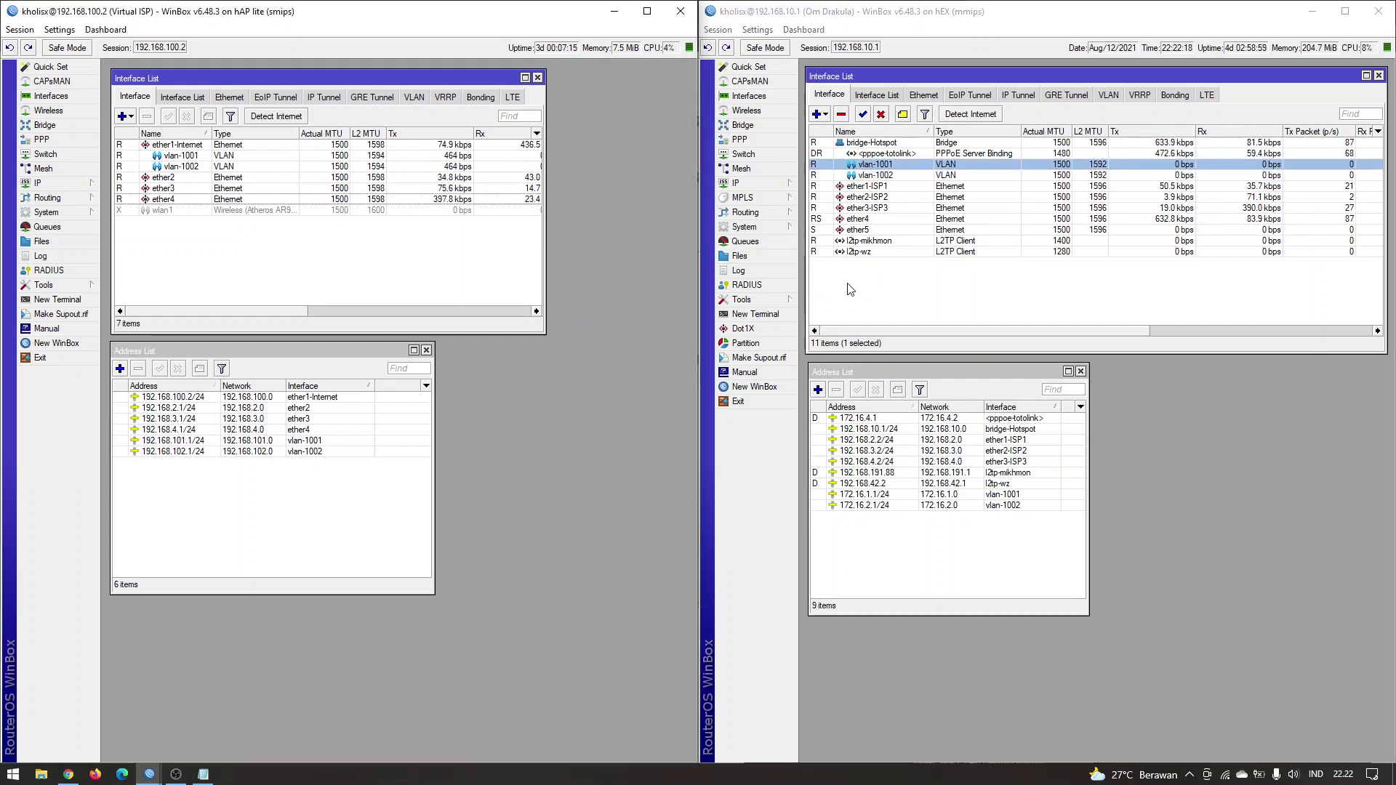
pyautogui.click(955, 571)
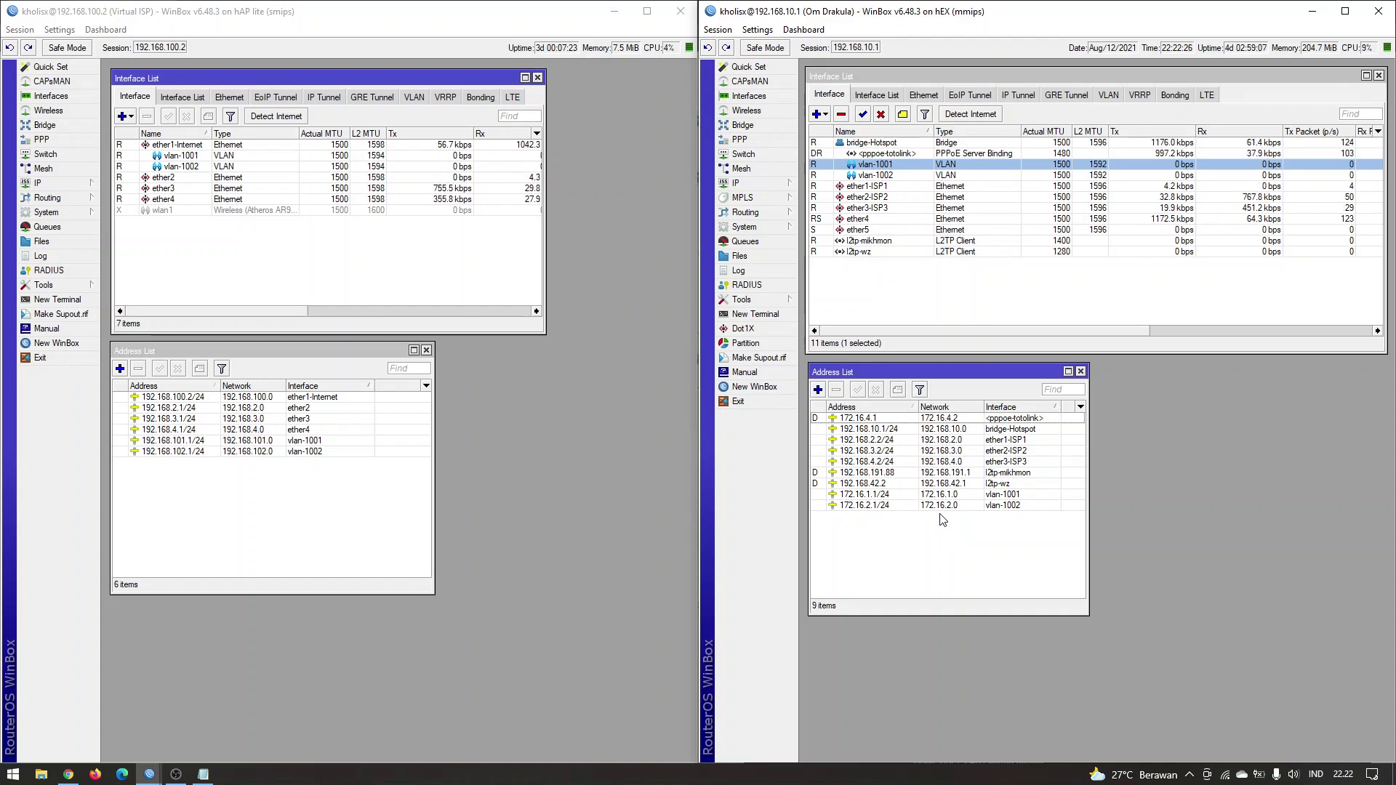
pyautogui.click(908, 168)
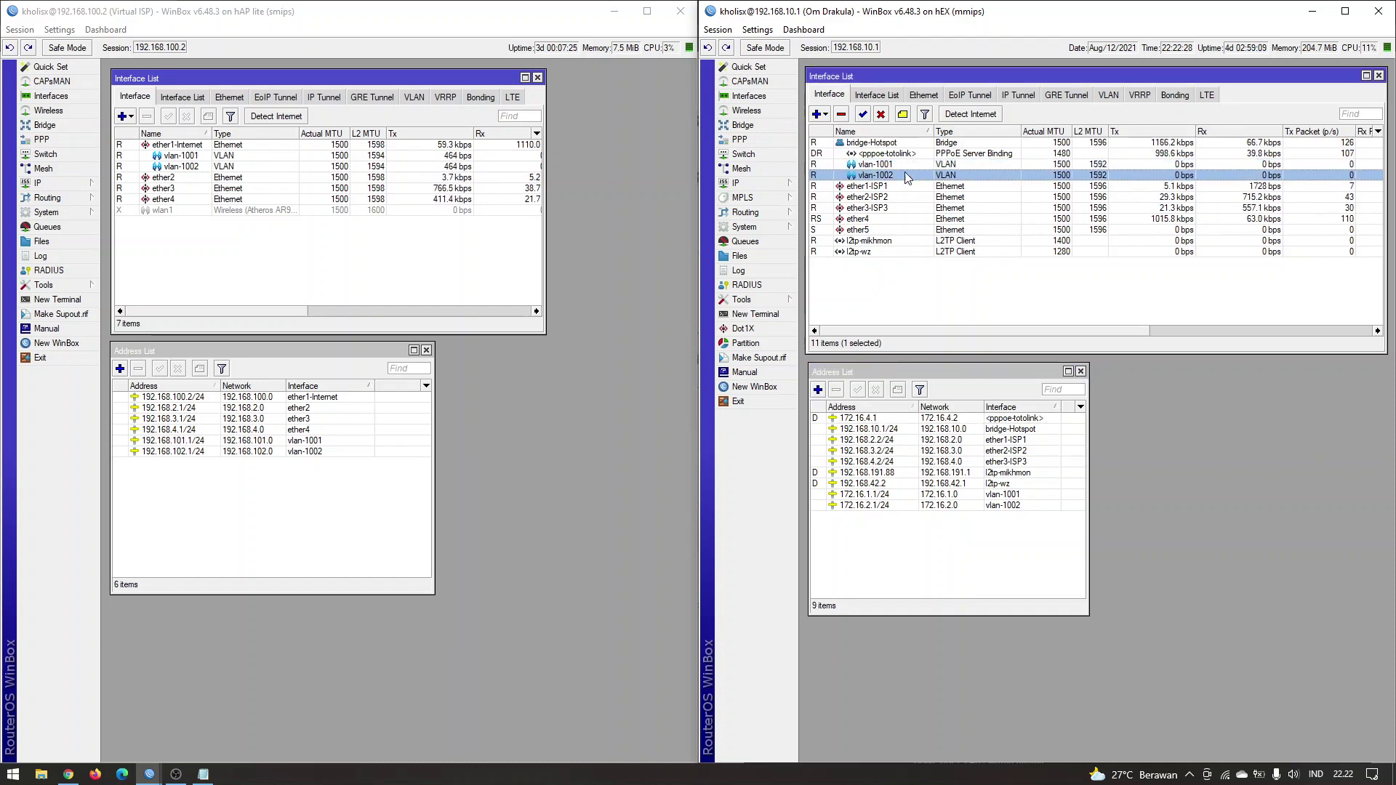
pyautogui.click(909, 173)
pyautogui.click(913, 164)
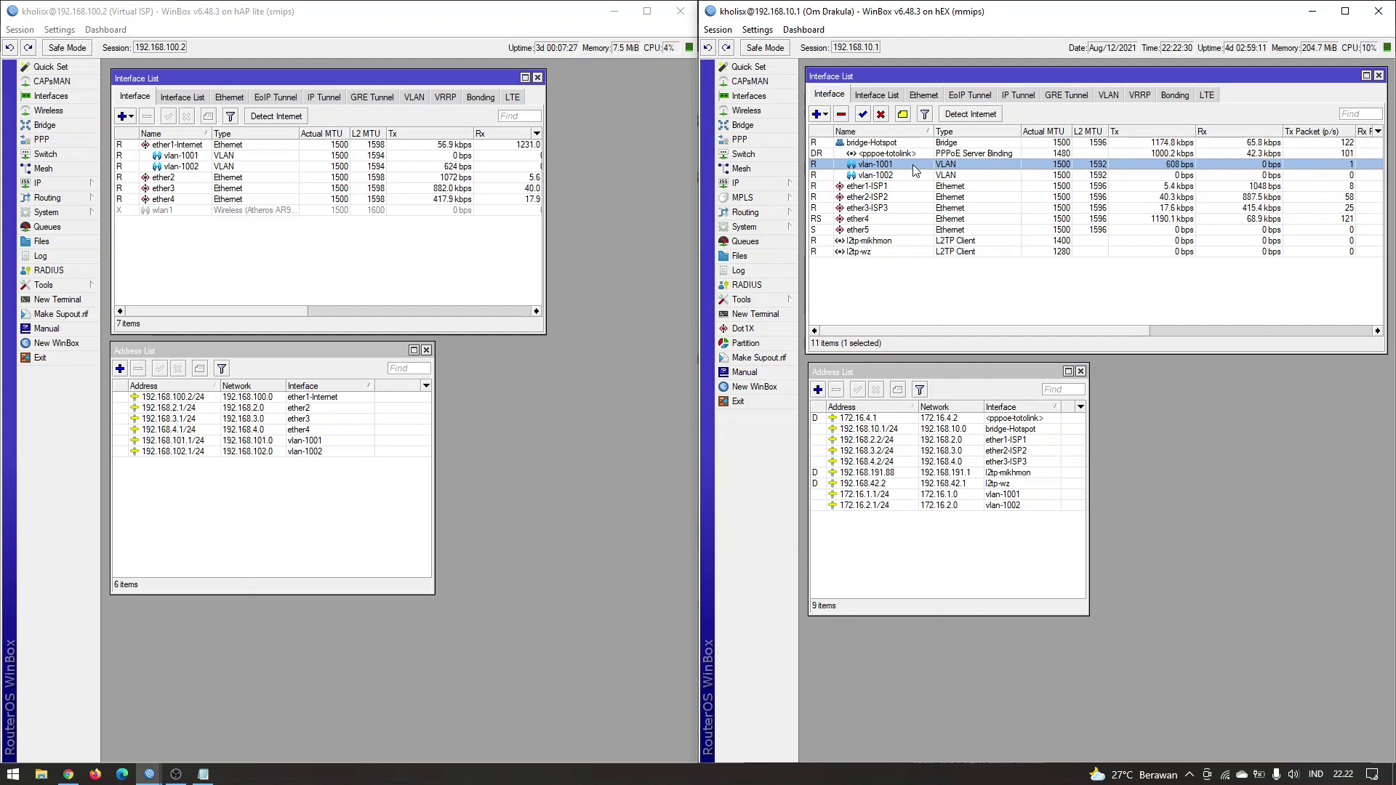
pyautogui.click(909, 174)
pyautogui.click(908, 166)
pyautogui.click(908, 173)
pyautogui.click(911, 166)
pyautogui.click(909, 173)
pyautogui.click(911, 164)
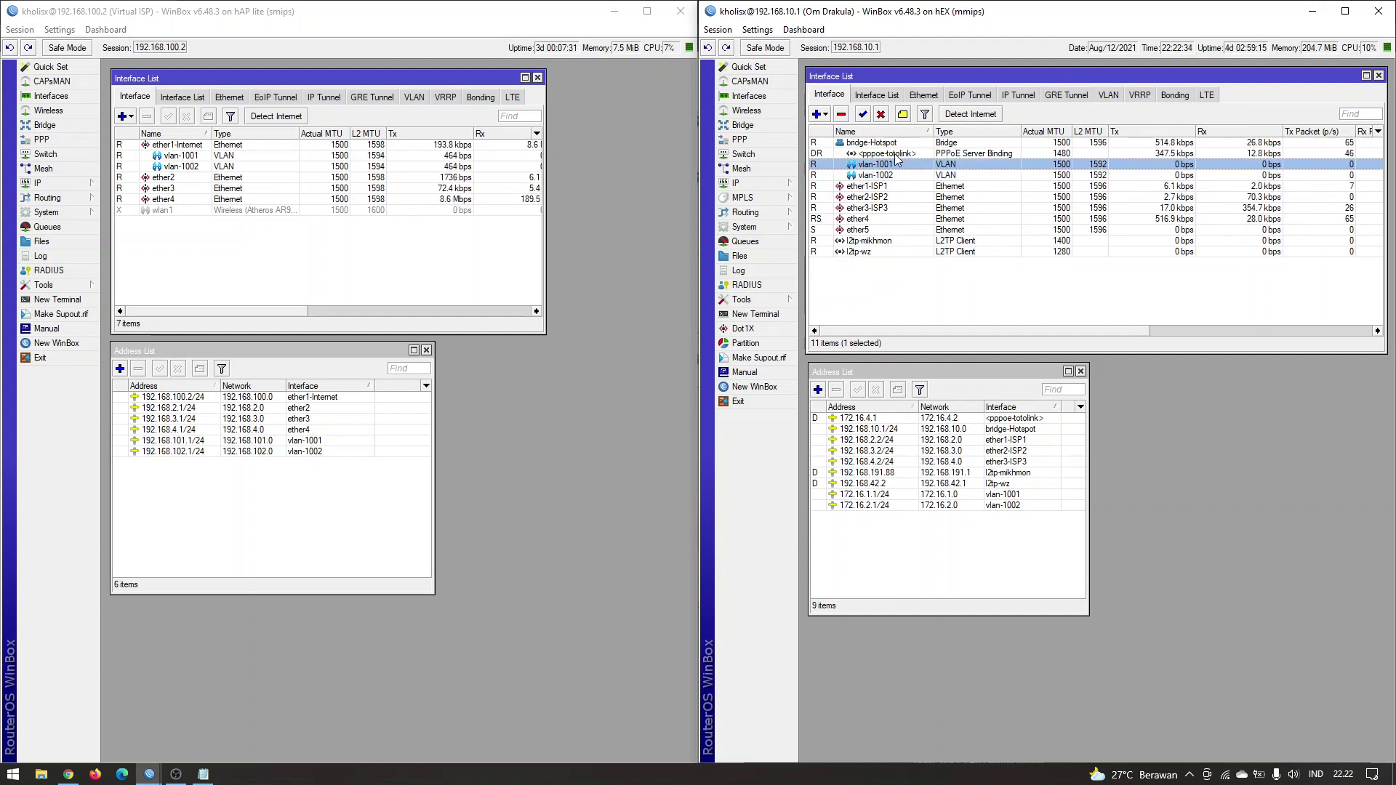
# Review the bridge-Hotspot interface together with the ether4 and ether5 ports on the hEX router.
pyautogui.click(892, 144)
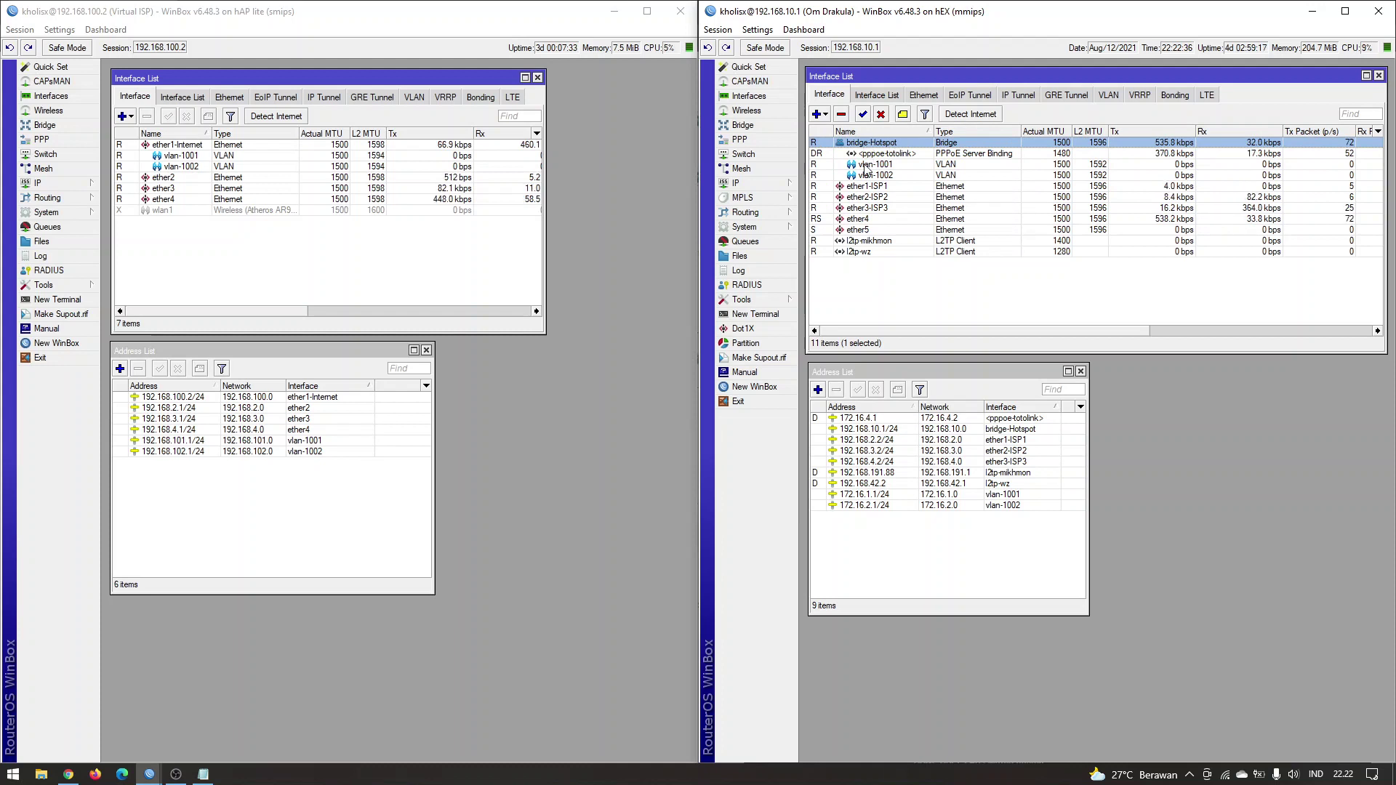
pyautogui.click(878, 220)
pyautogui.click(879, 230)
pyautogui.click(879, 219)
pyautogui.click(879, 229)
pyautogui.click(880, 219)
pyautogui.click(881, 229)
pyautogui.click(880, 219)
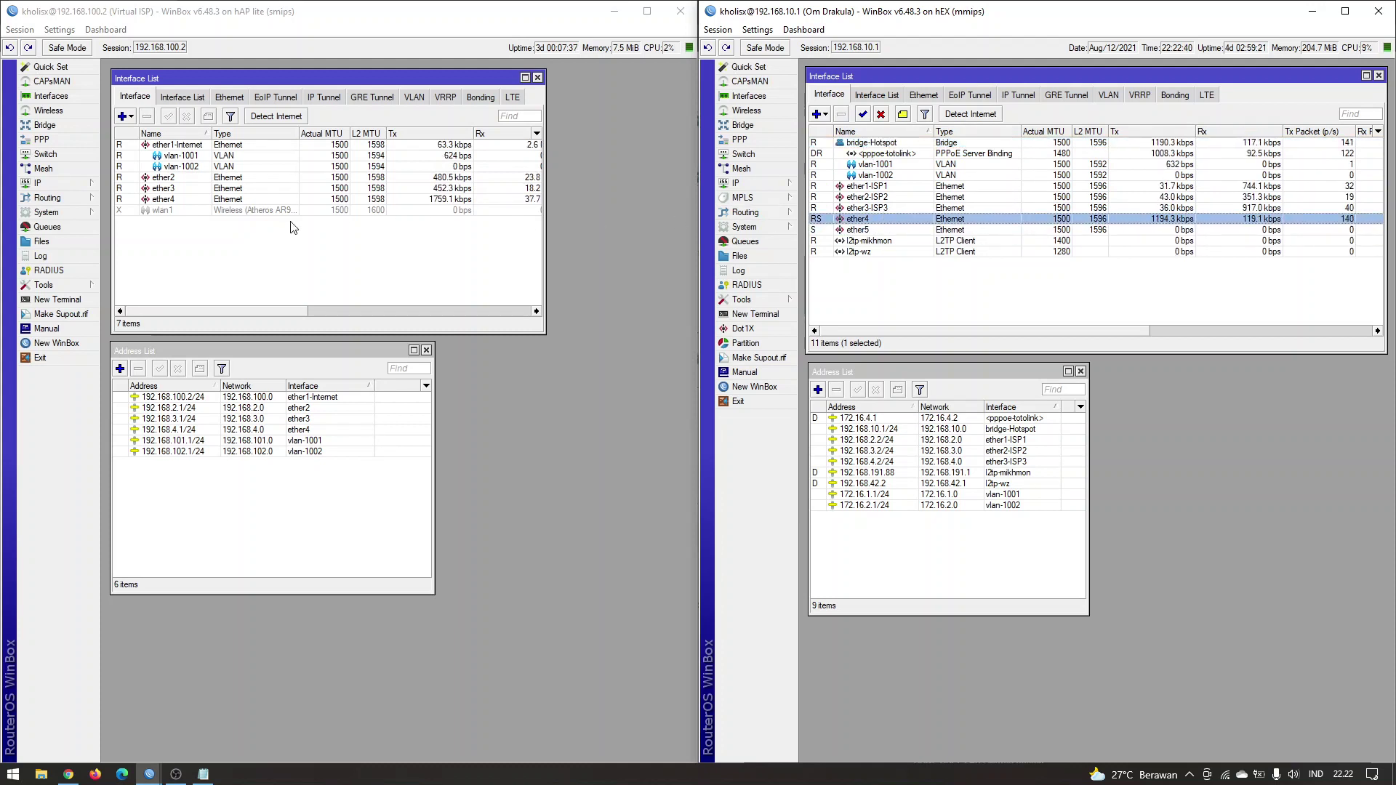
# Review the uplink ports ether1-ISP1, ether2-ISP2 and ether3-ISP3 and the ether4 port on the hEX, along with its address list.
pyautogui.click(892, 187)
pyautogui.click(896, 206)
pyautogui.click(895, 198)
pyautogui.click(896, 207)
pyautogui.click(896, 197)
pyautogui.click(894, 208)
pyautogui.click(890, 219)
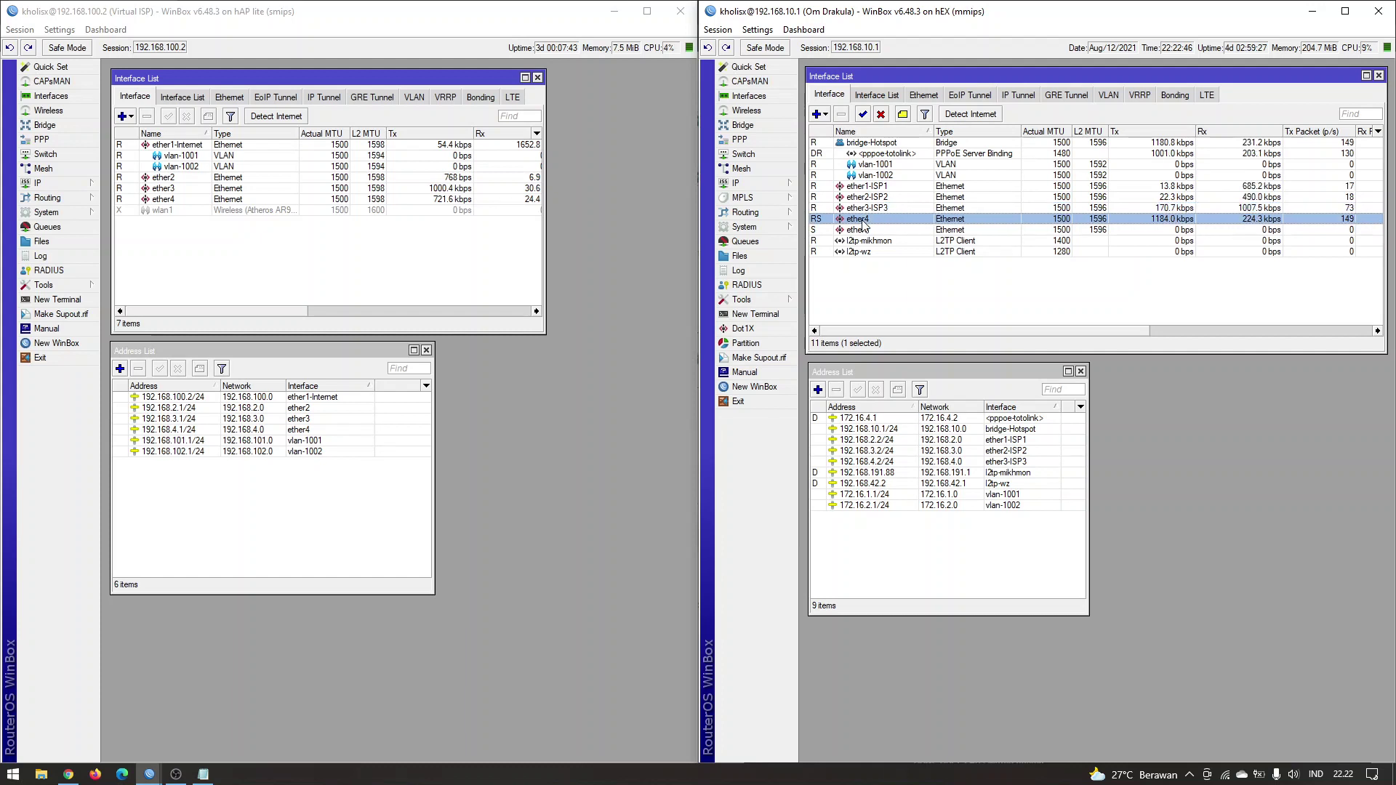
pyautogui.click(919, 584)
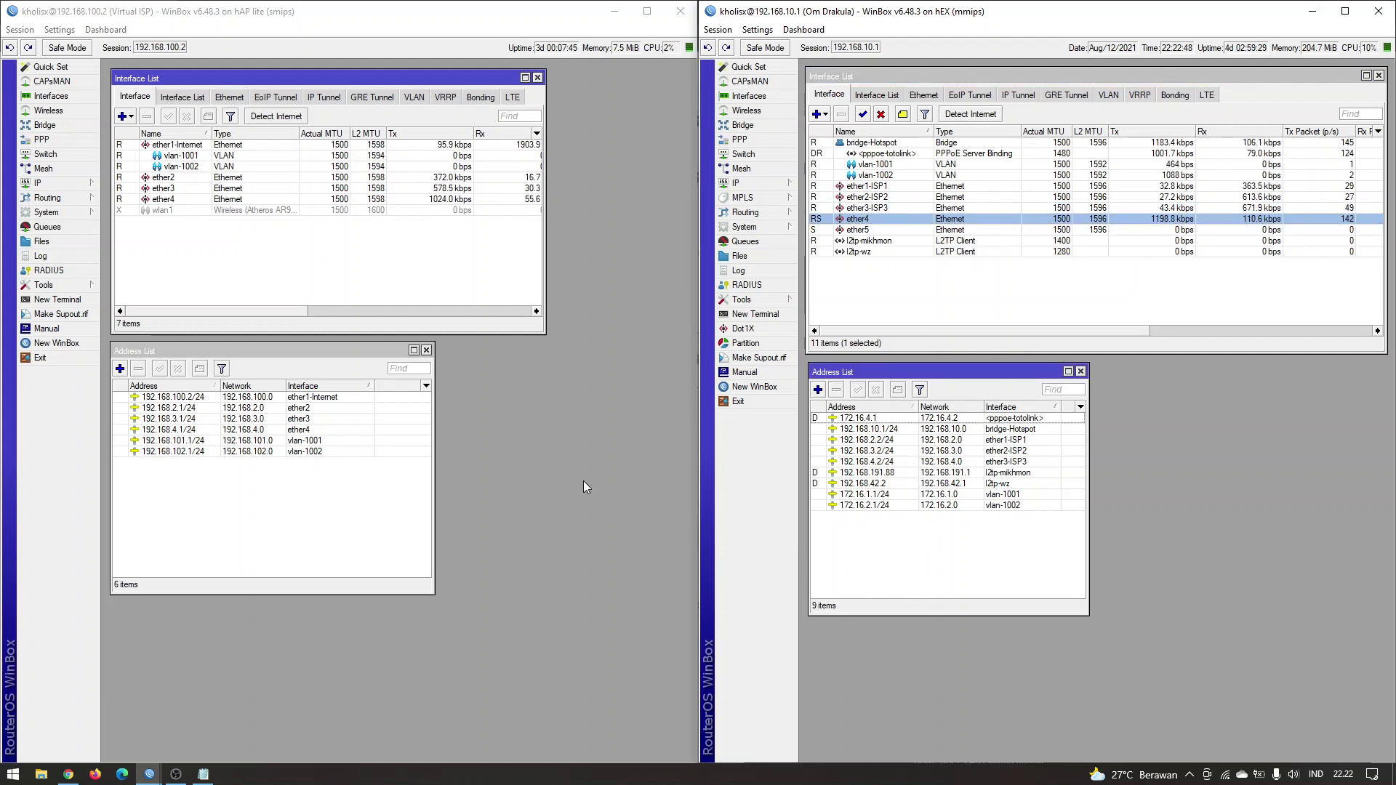
# Open the OSPF networks list on the hAP lite router.
pyautogui.click(84, 202)
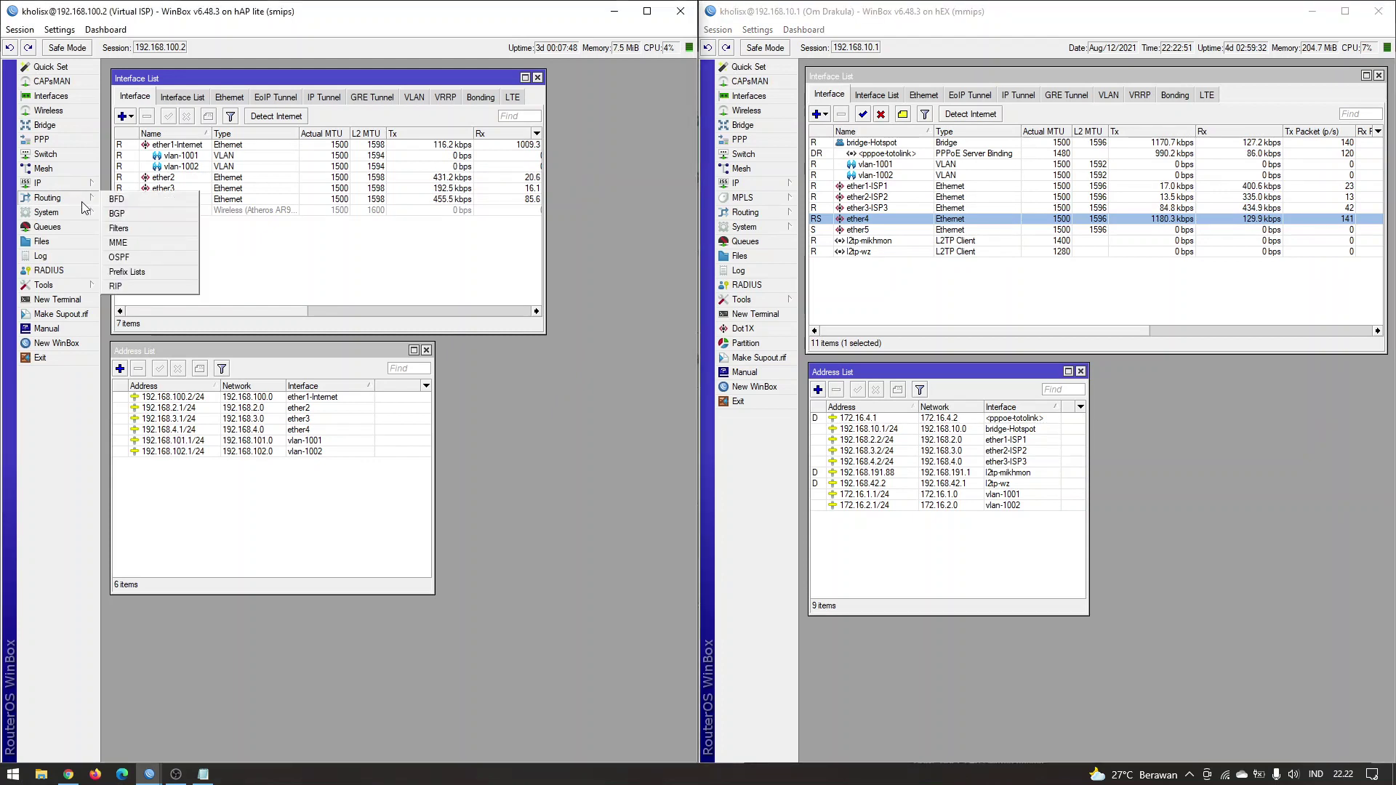
pyautogui.click(137, 257)
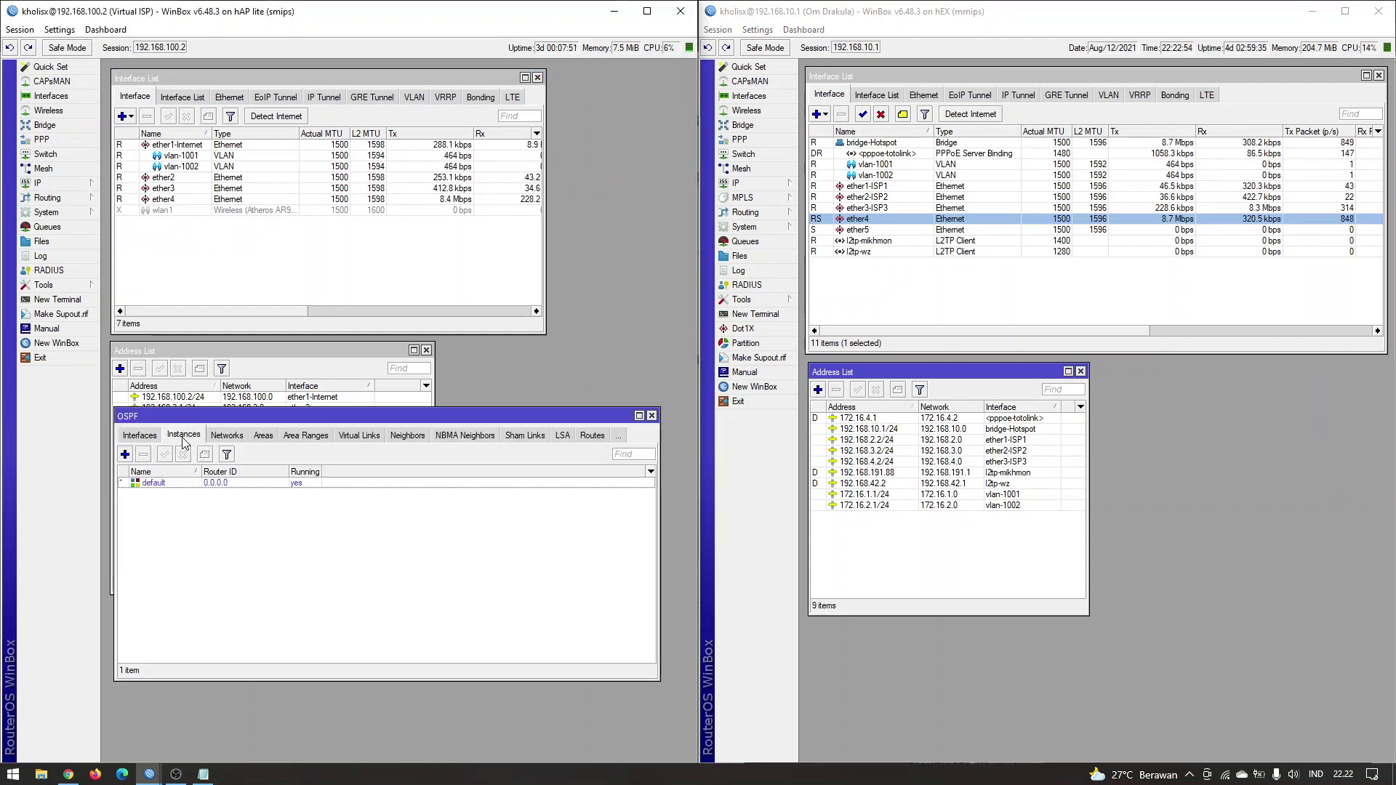
pyautogui.click(227, 435)
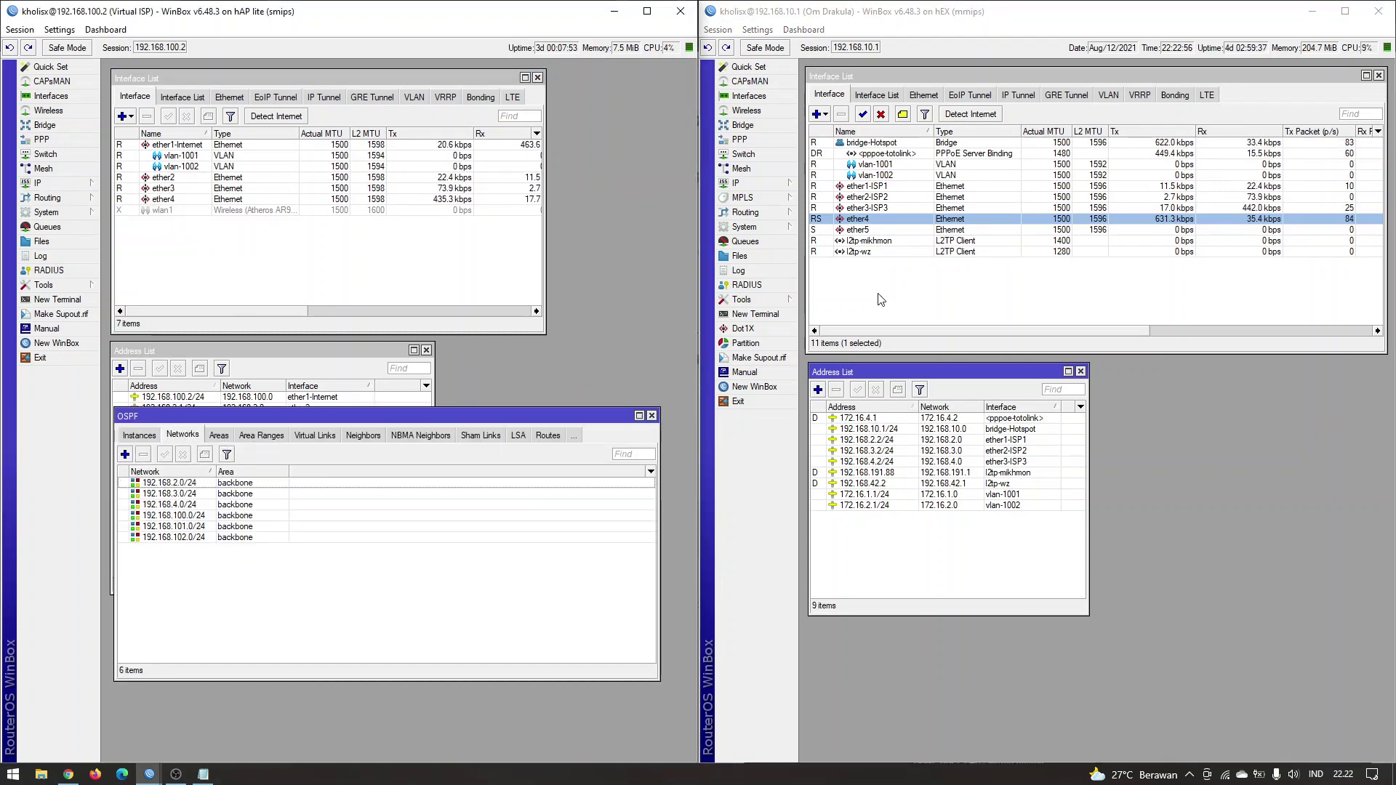
# Open the OSPF networks list on the hEX router, restore its window from full size and place it below the interface list.
pyautogui.click(748, 211)
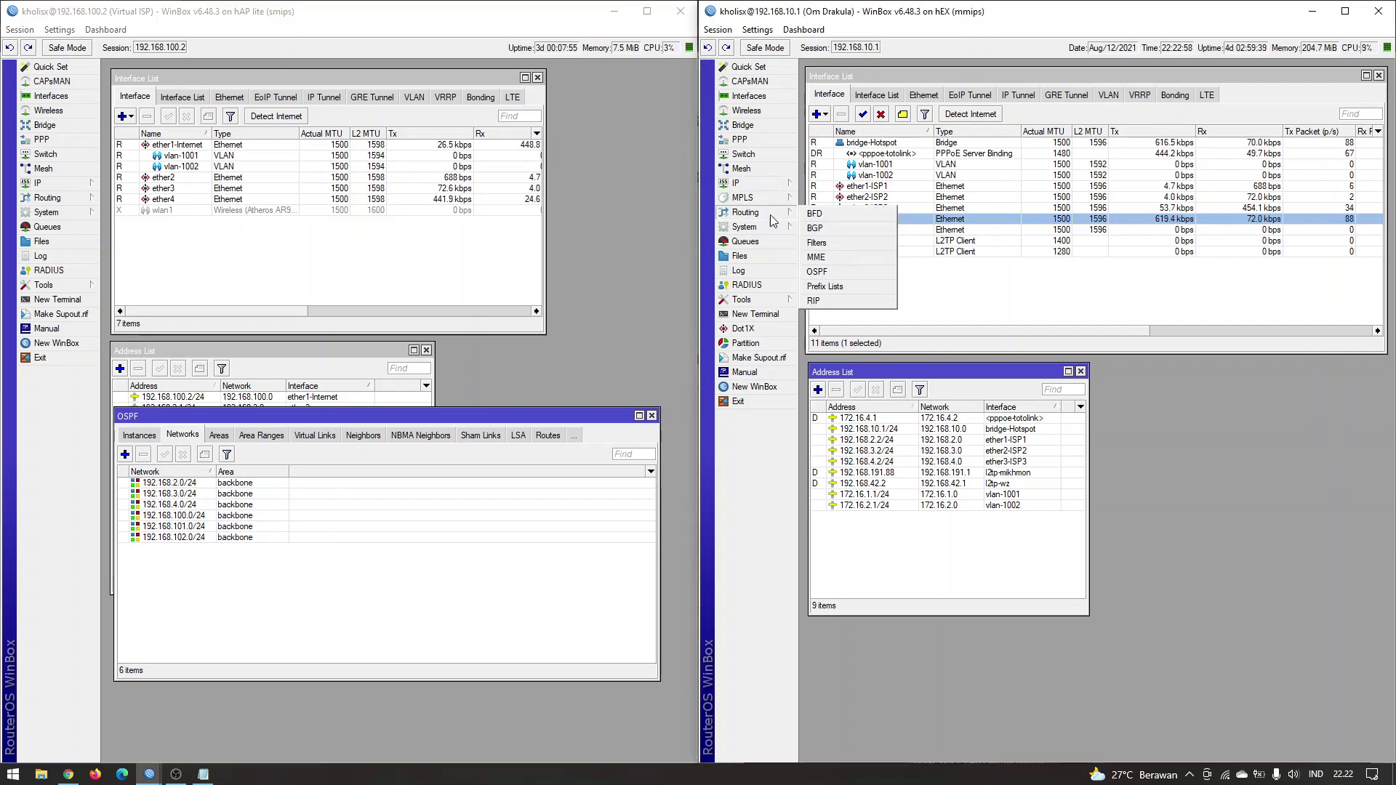
pyautogui.click(854, 272)
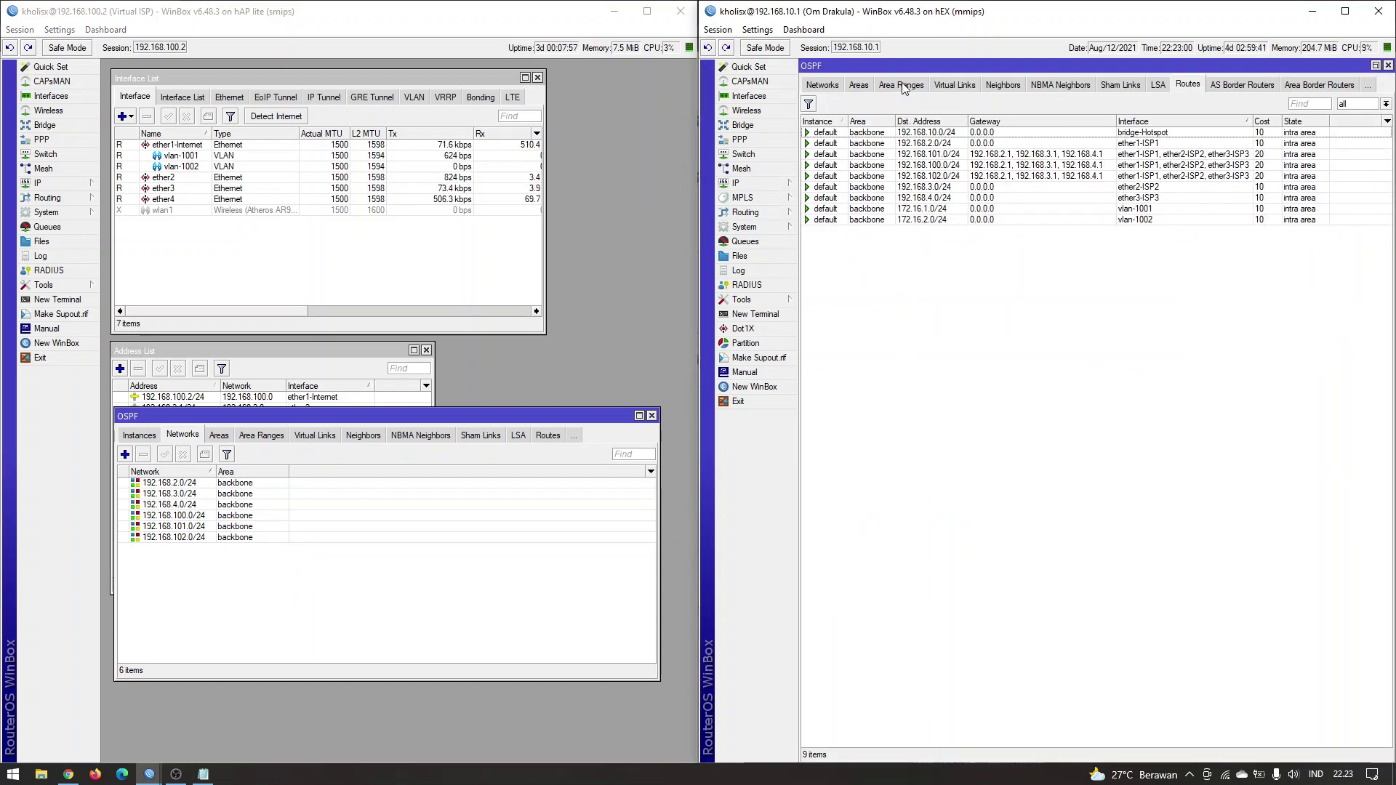
pyautogui.click(823, 85)
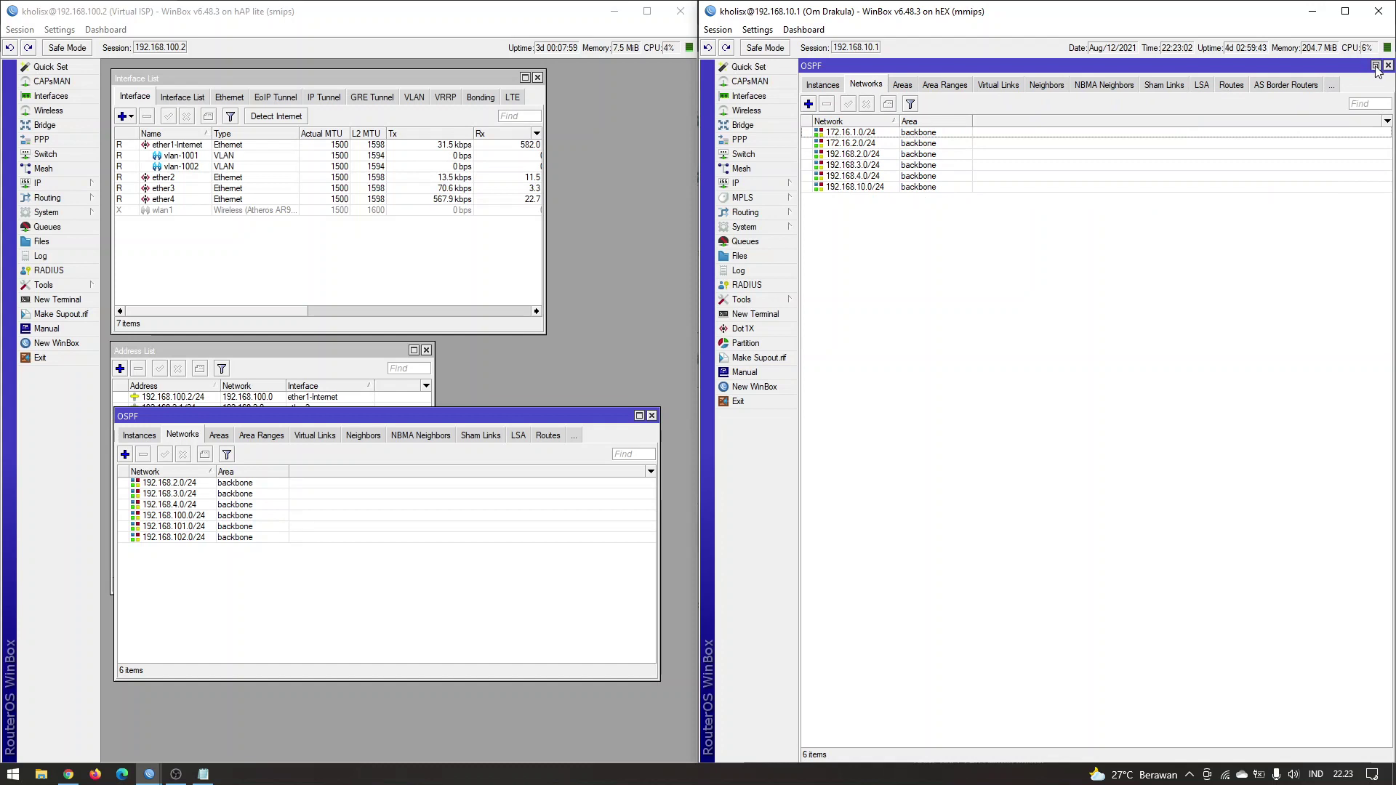
pyautogui.click(1374, 65)
pyautogui.moveTo(1039, 94); pyautogui.dragTo(1075, 419)
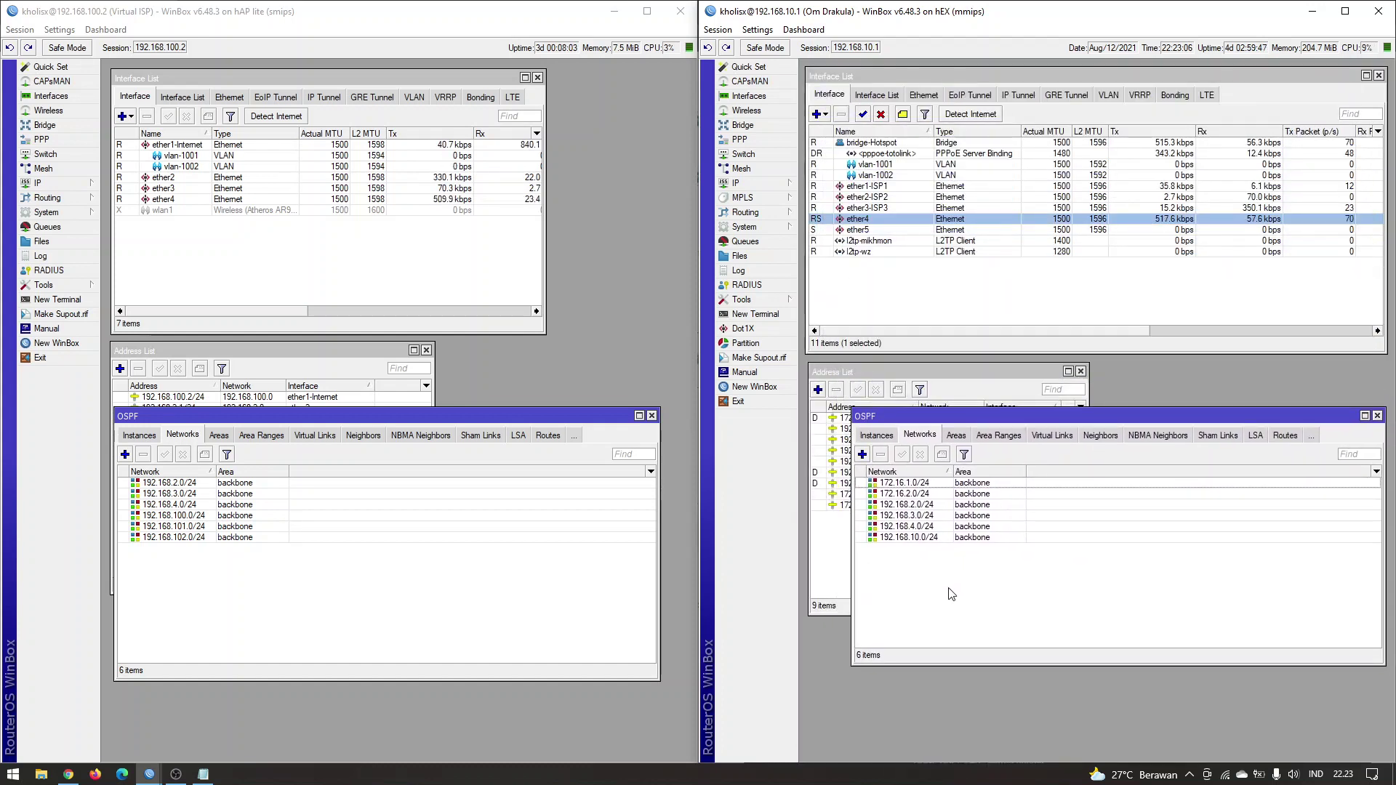
# Move the address lists on both routers above their OSPF windows so addresses and OSPF networks can be read together.
pyautogui.moveTo(1002, 367); pyautogui.dragTo(1175, 169)
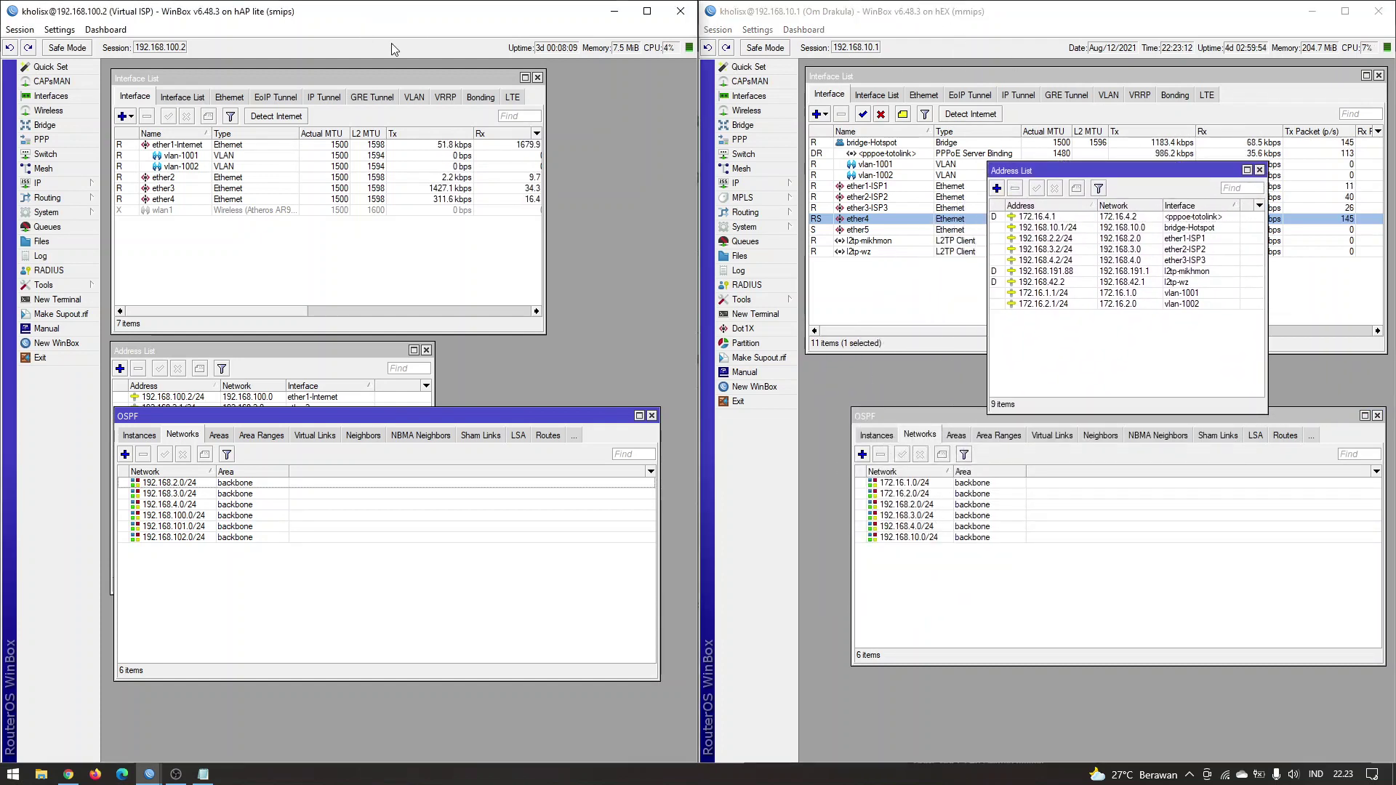
pyautogui.click(1090, 445)
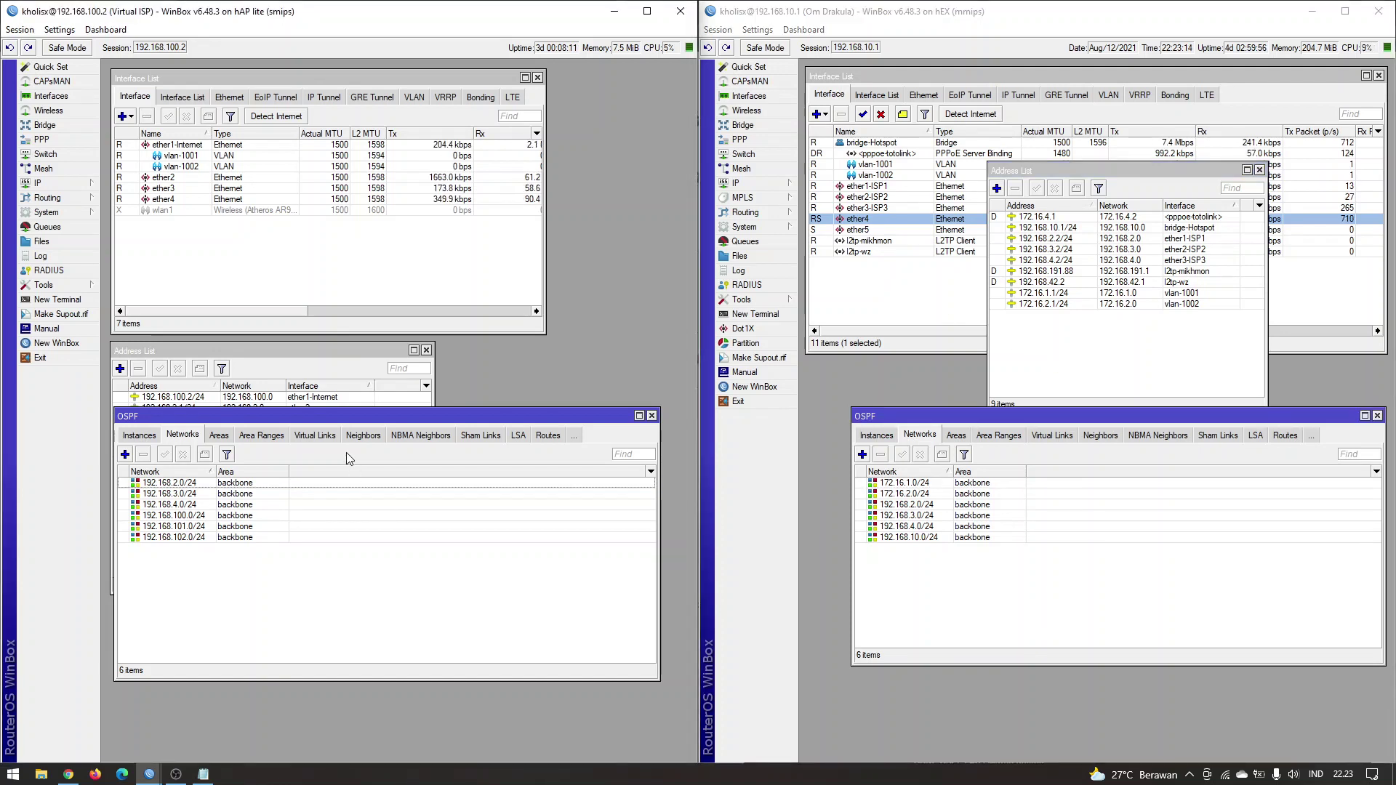
pyautogui.moveTo(345, 416); pyautogui.dragTo(348, 418)
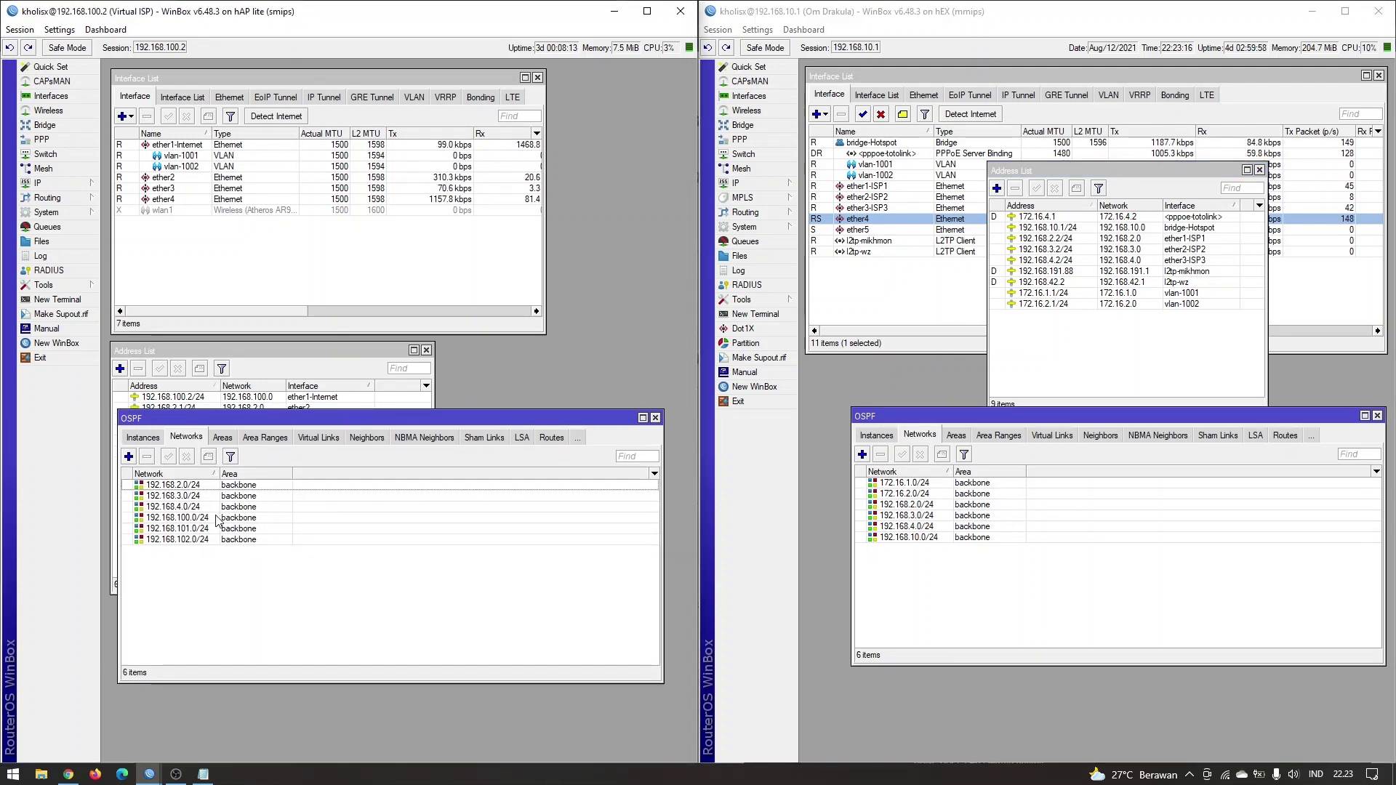
pyautogui.click(230, 485)
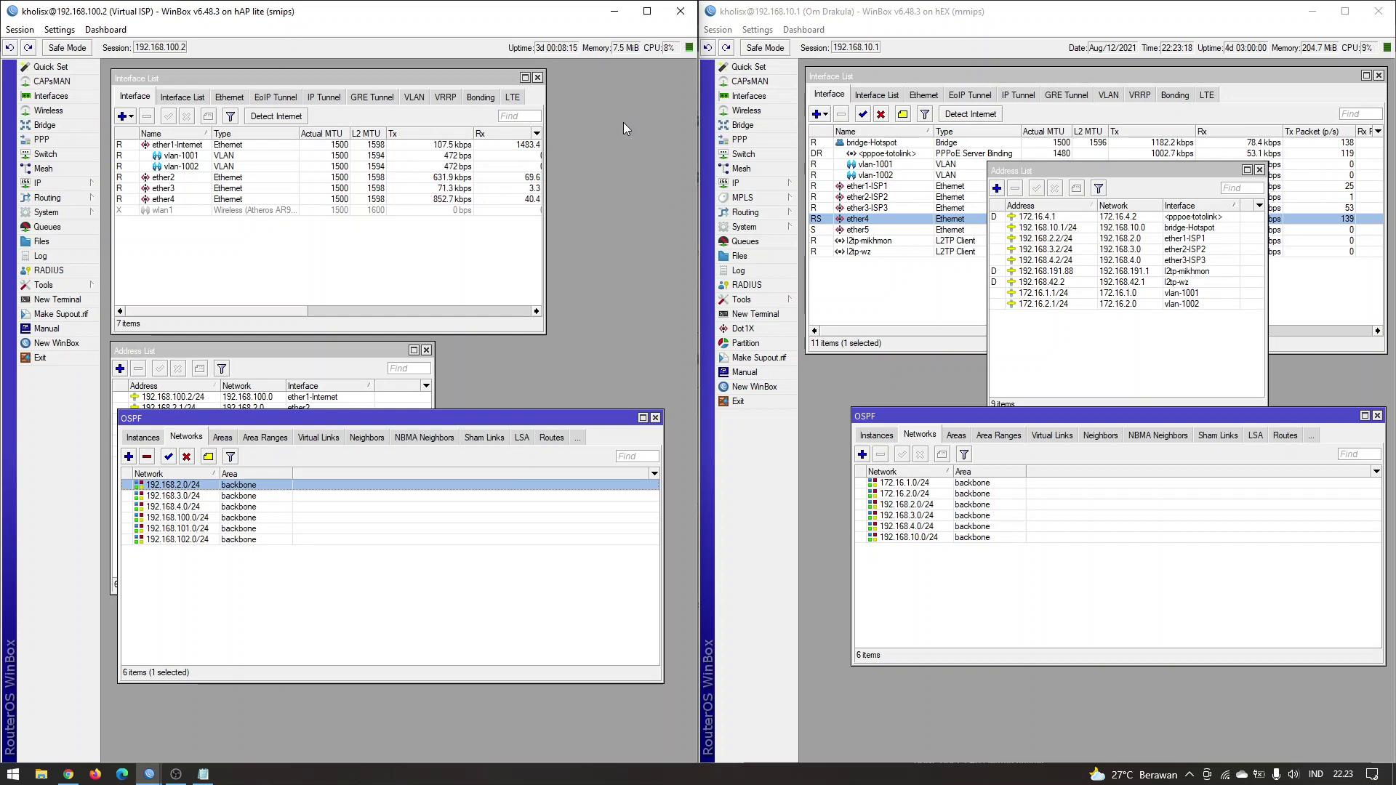
pyautogui.moveTo(254, 351); pyautogui.dragTo(462, 156)
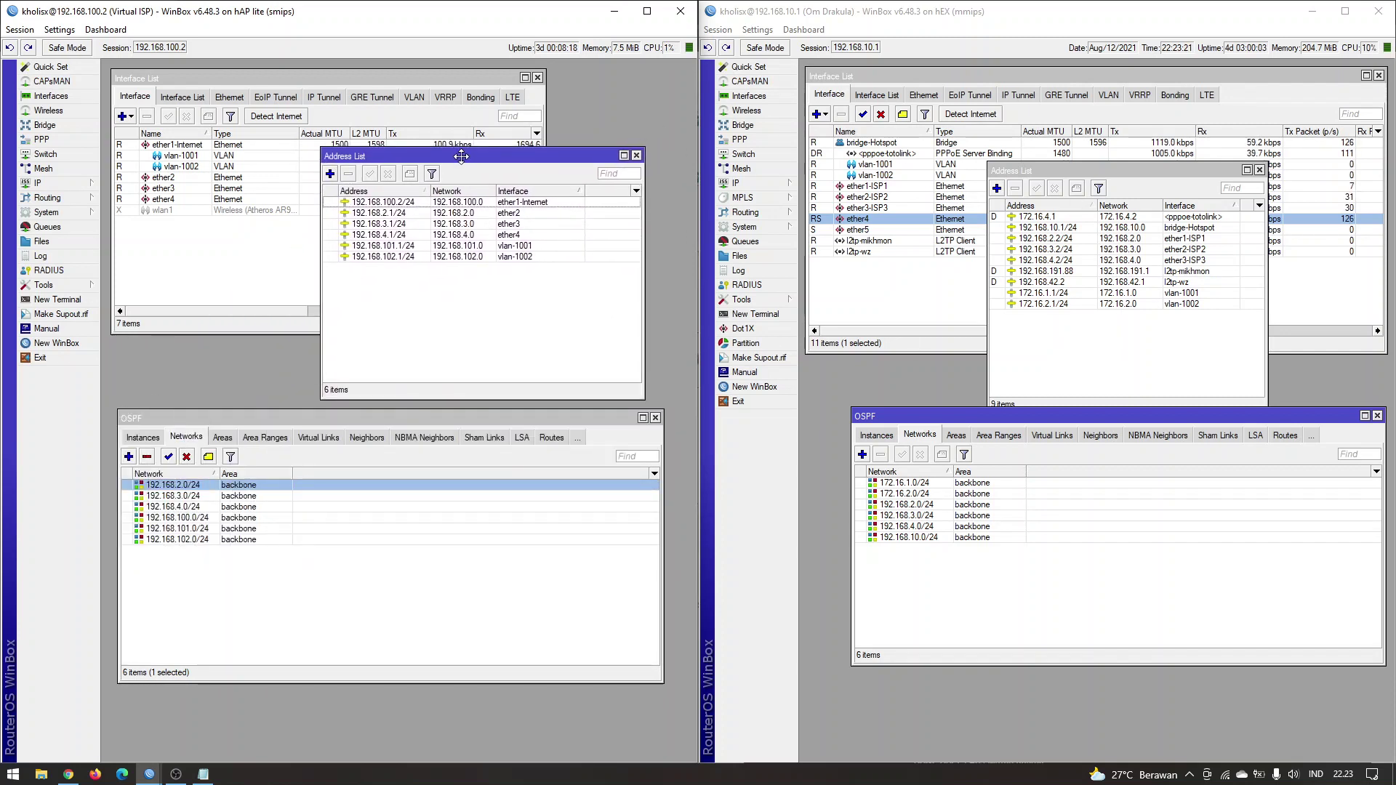
# Compare the OSPF networks of both routers, covering 192.168.3.0/24, 192.168.4.0/24, 192.168.100.0/24 on the hAP lite and 192.168.10.0/24 on the hEX.
pyautogui.click(384, 616)
pyautogui.click(230, 495)
pyautogui.click(230, 507)
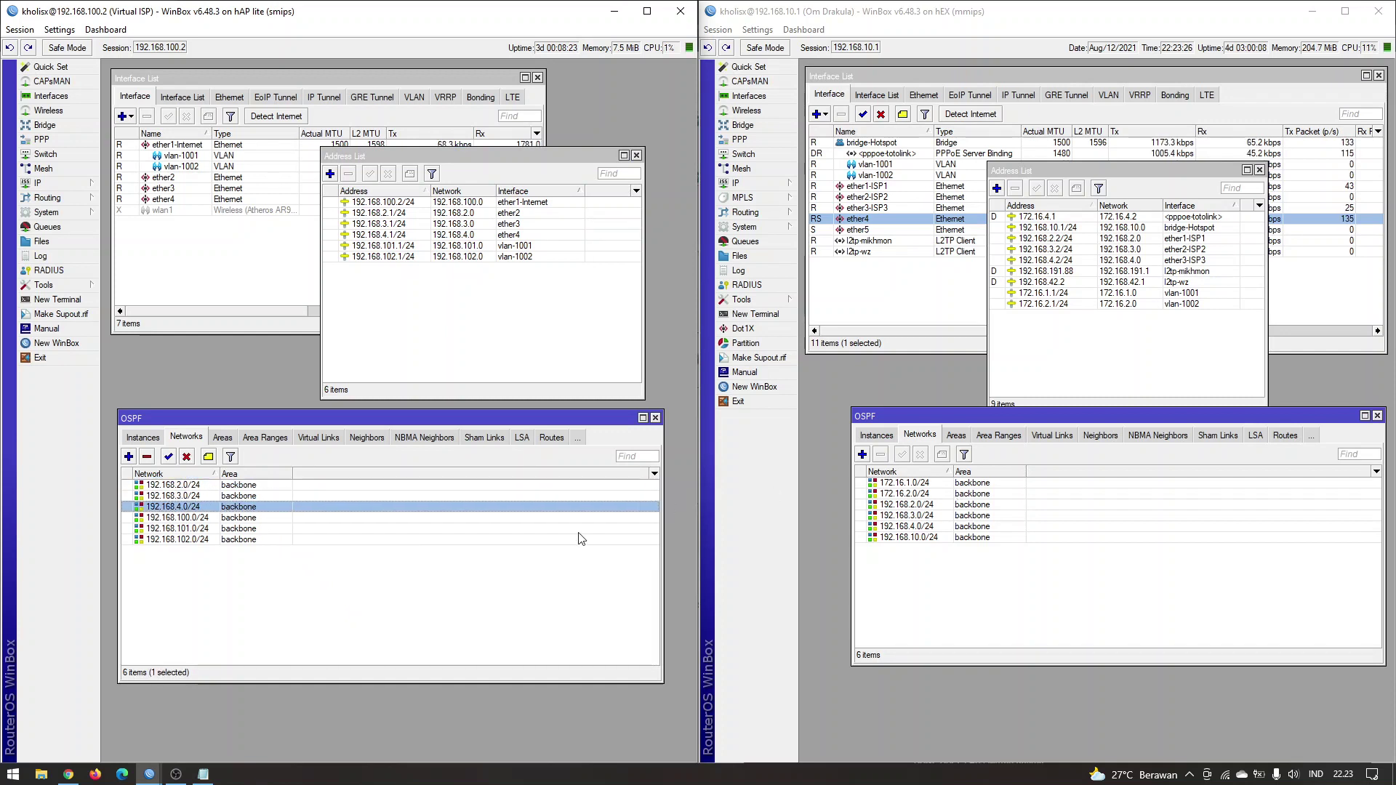
pyautogui.click(970, 514)
pyautogui.click(969, 526)
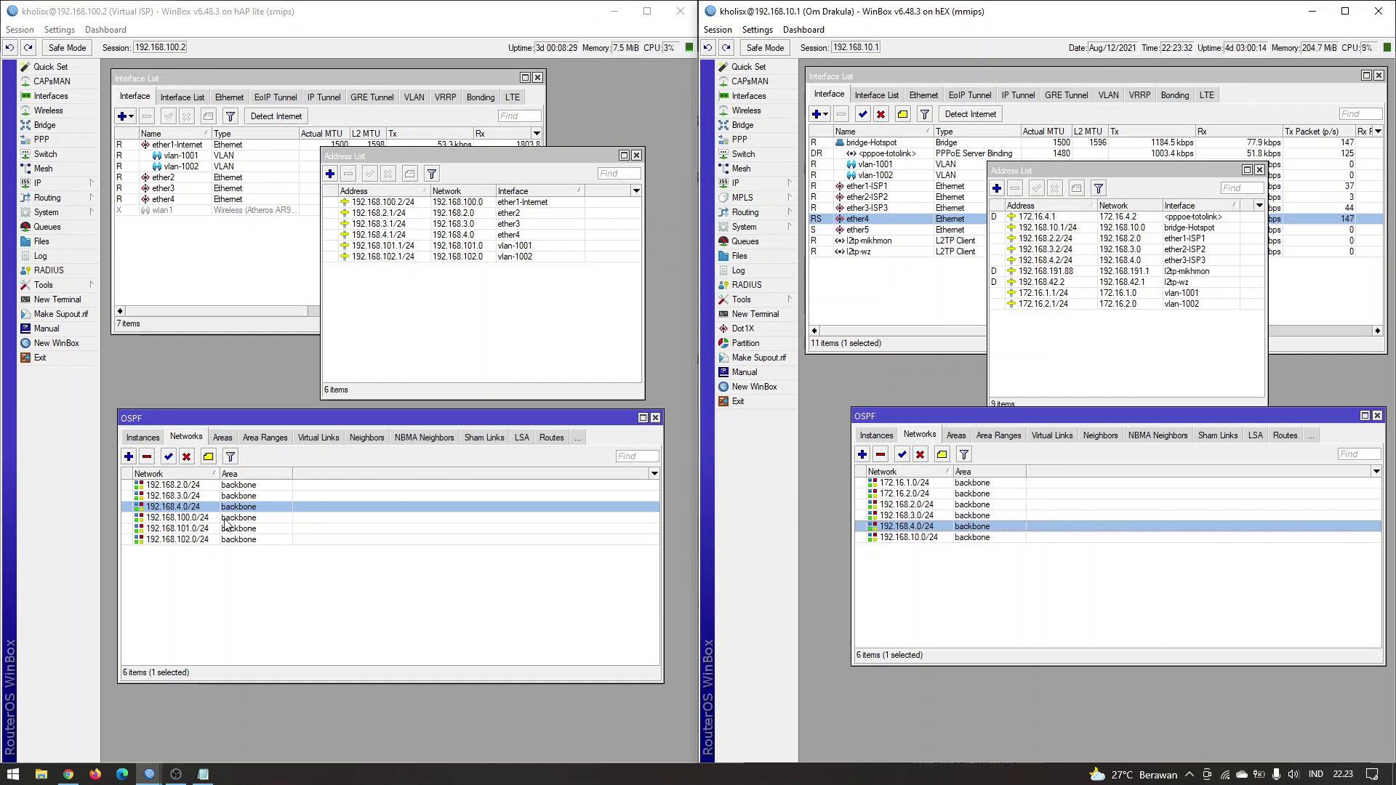
pyautogui.click(186, 518)
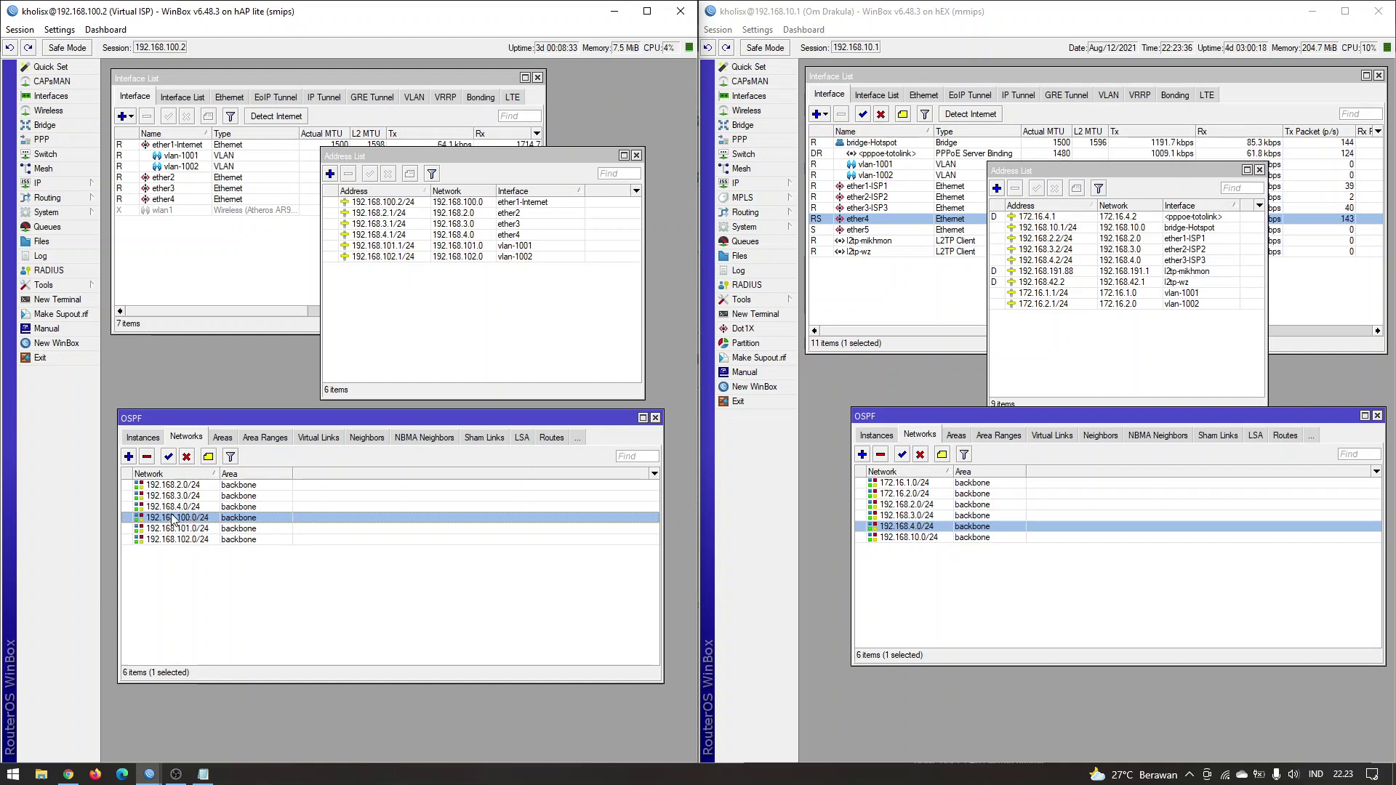
pyautogui.click(993, 582)
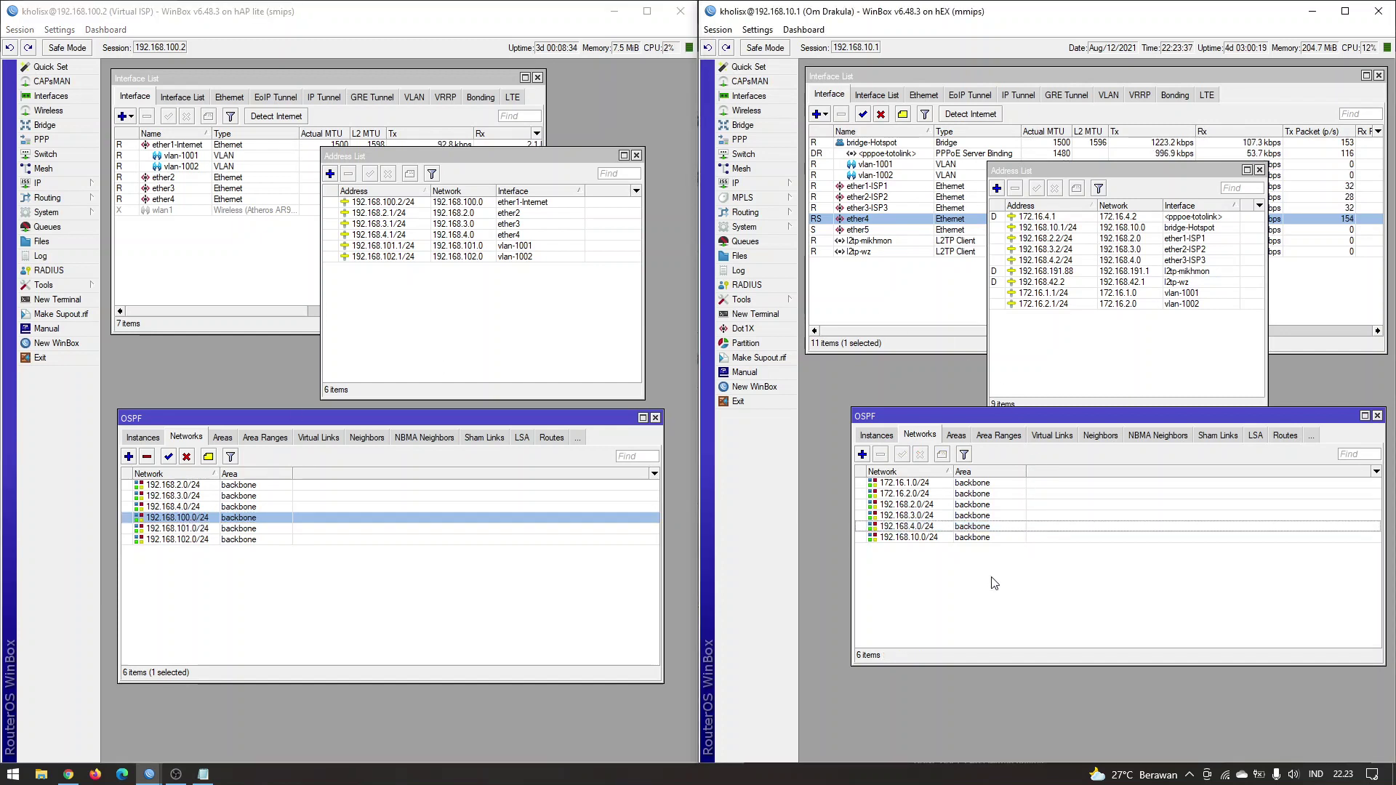
pyautogui.click(923, 538)
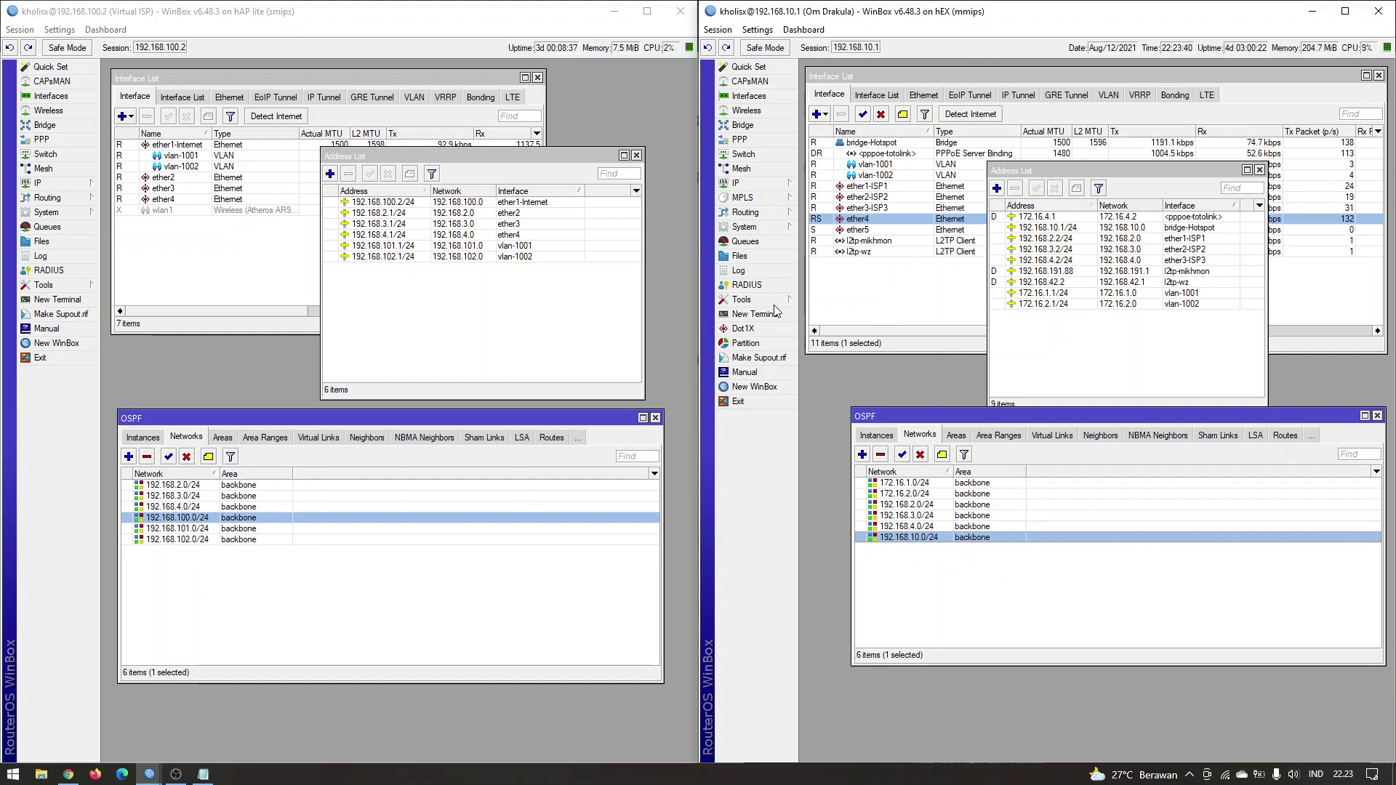
pyautogui.click(251, 601)
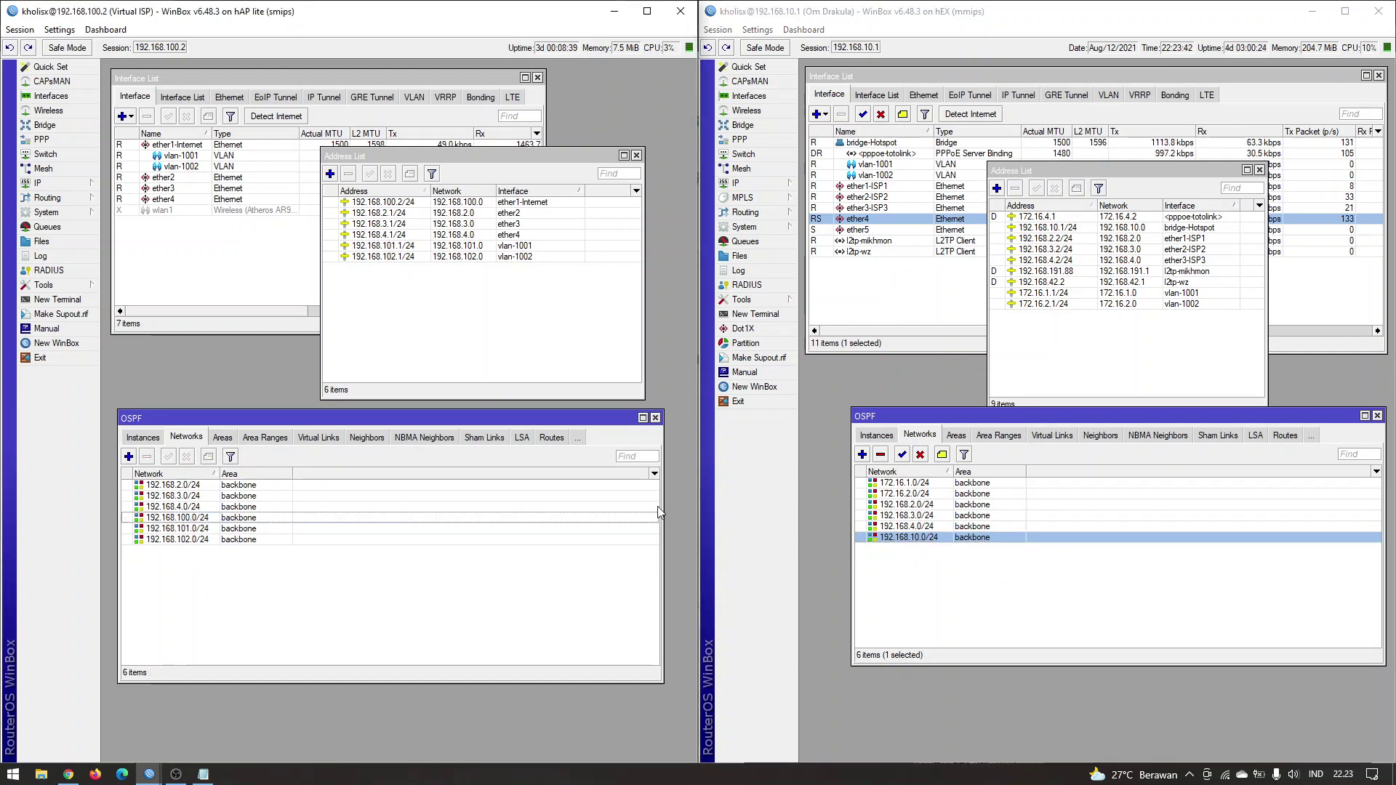
# Compare the OSPF networks 192.168.101.0/24 and 192.168.102.0/24 on the hAP lite with 172.16.1.0/24 and 172.16.2.0/24 on the hEX.
pyautogui.click(244, 528)
pyautogui.click(228, 540)
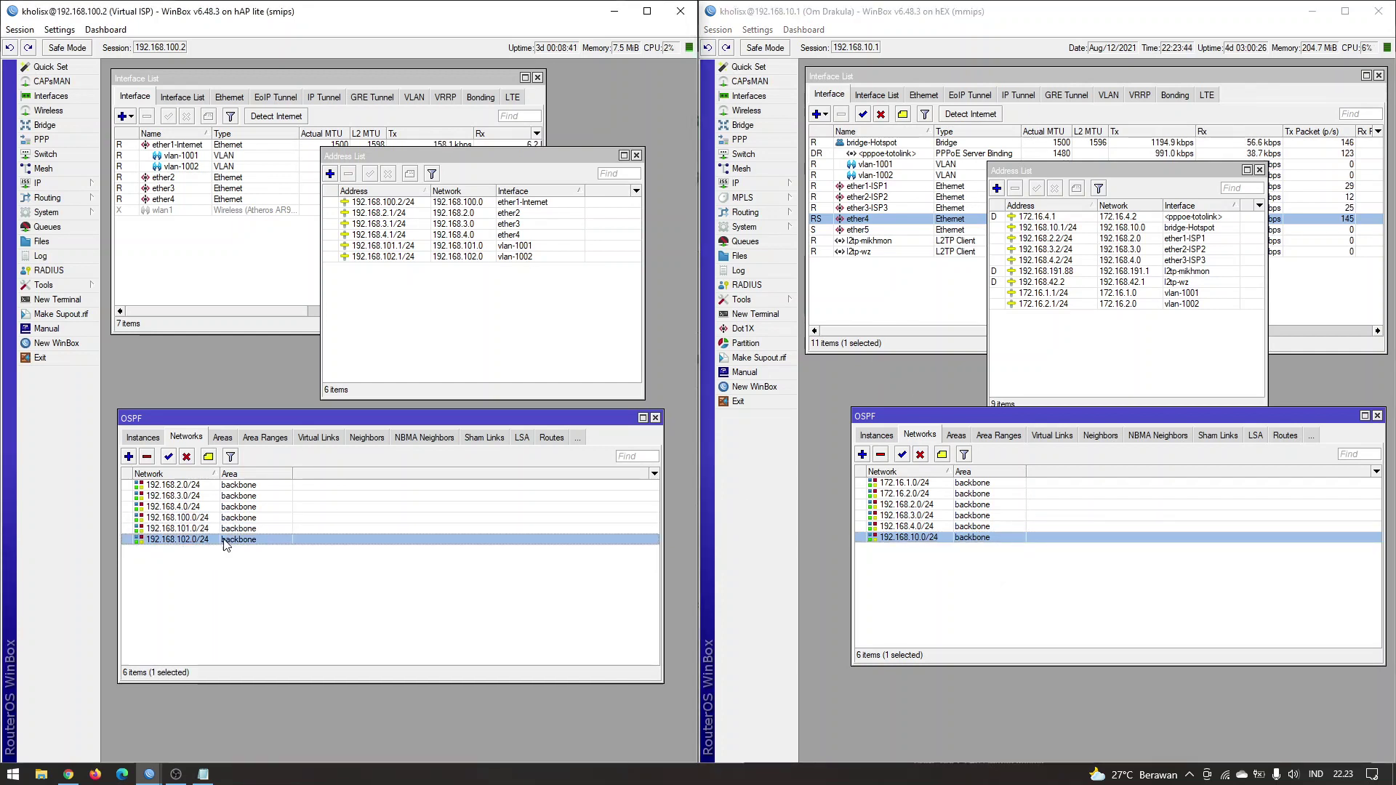
pyautogui.click(1078, 597)
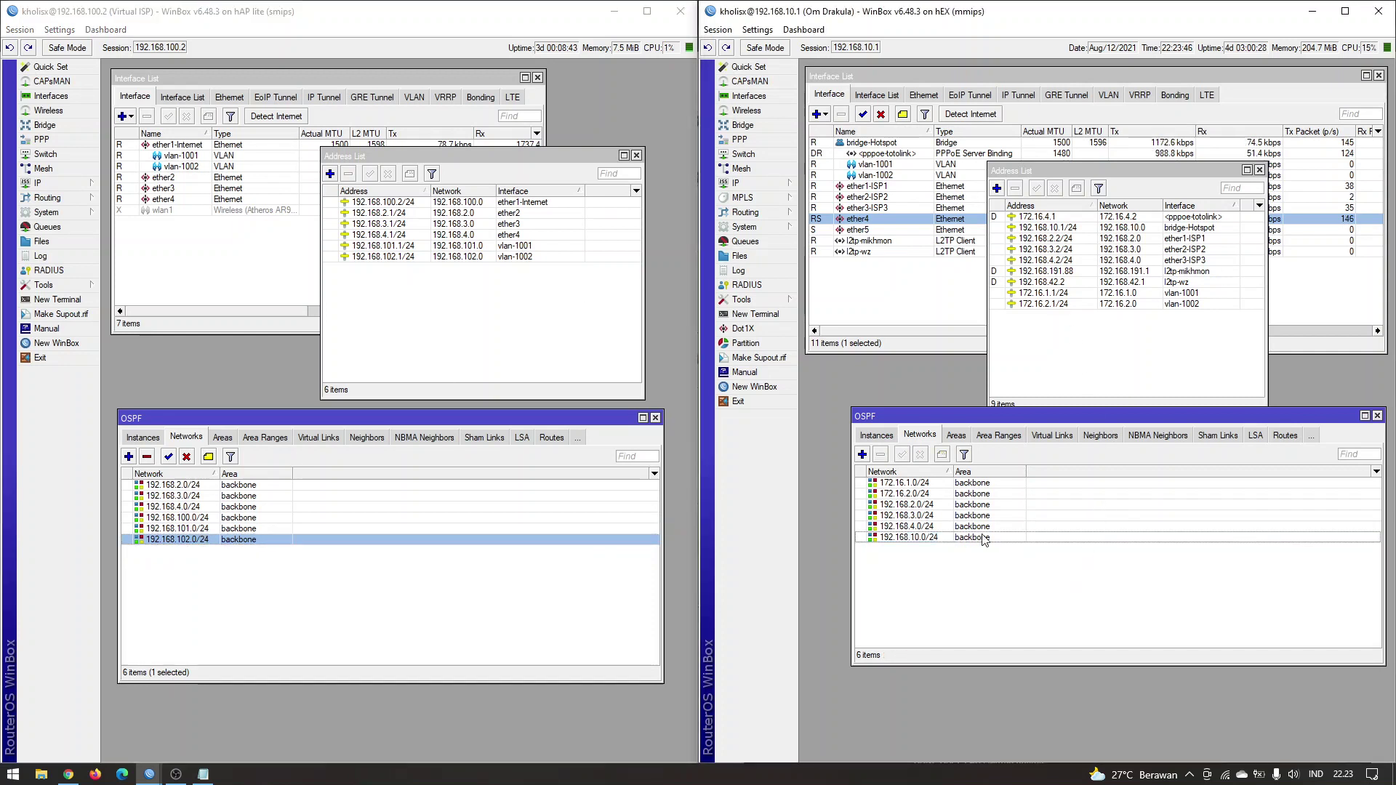
pyautogui.click(922, 483)
pyautogui.click(921, 495)
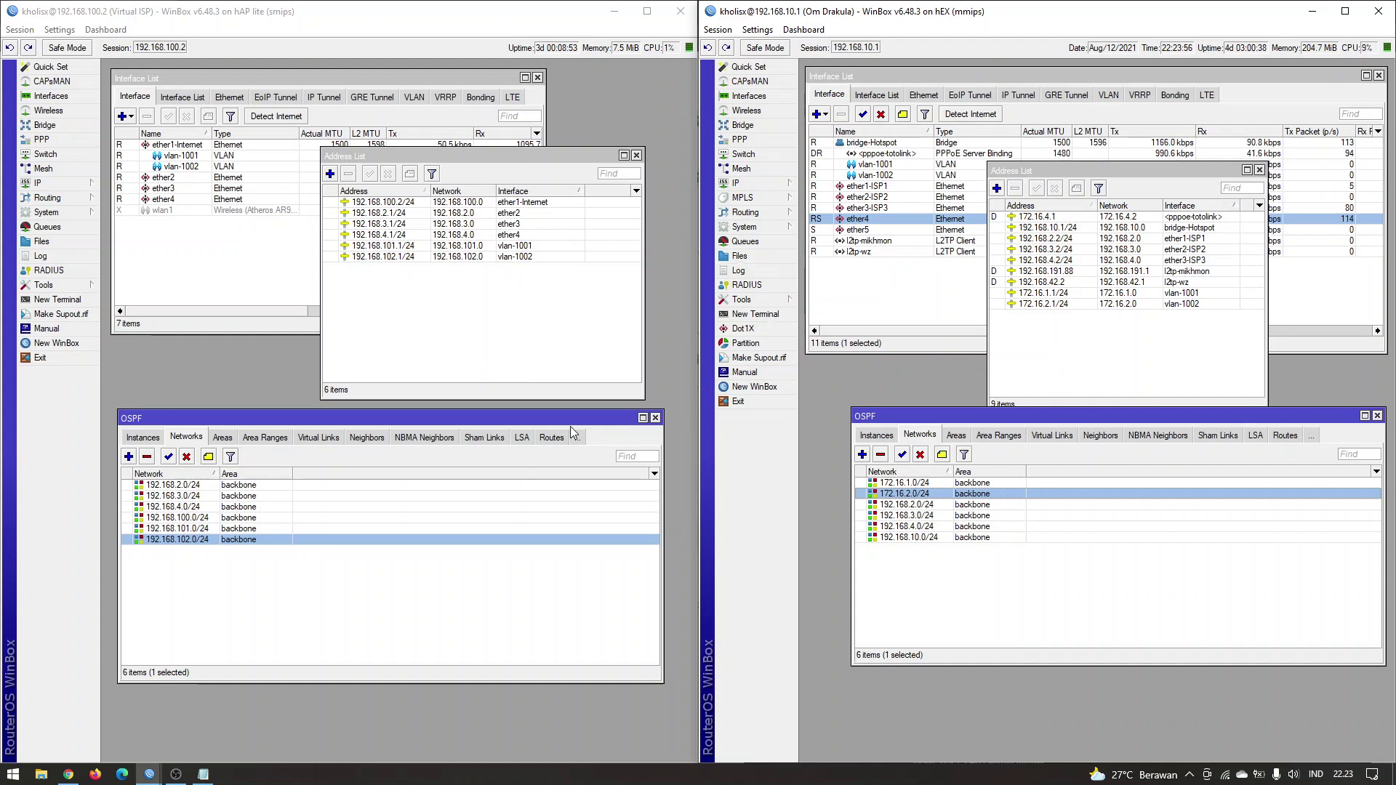
# Review the hEX OSPF networks from 172.16.1.0/24 to 192.168.10.0/24 against 192.168.3.0/24 and 192.168.100.0/24 on the hAP lite.
pyautogui.click(949, 537)
pyautogui.click(931, 505)
pyautogui.click(930, 484)
pyautogui.click(927, 515)
pyautogui.click(923, 525)
pyautogui.keyDown('ctrl'); pyautogui.click(920, 525); pyautogui.keyUp('ctrl')
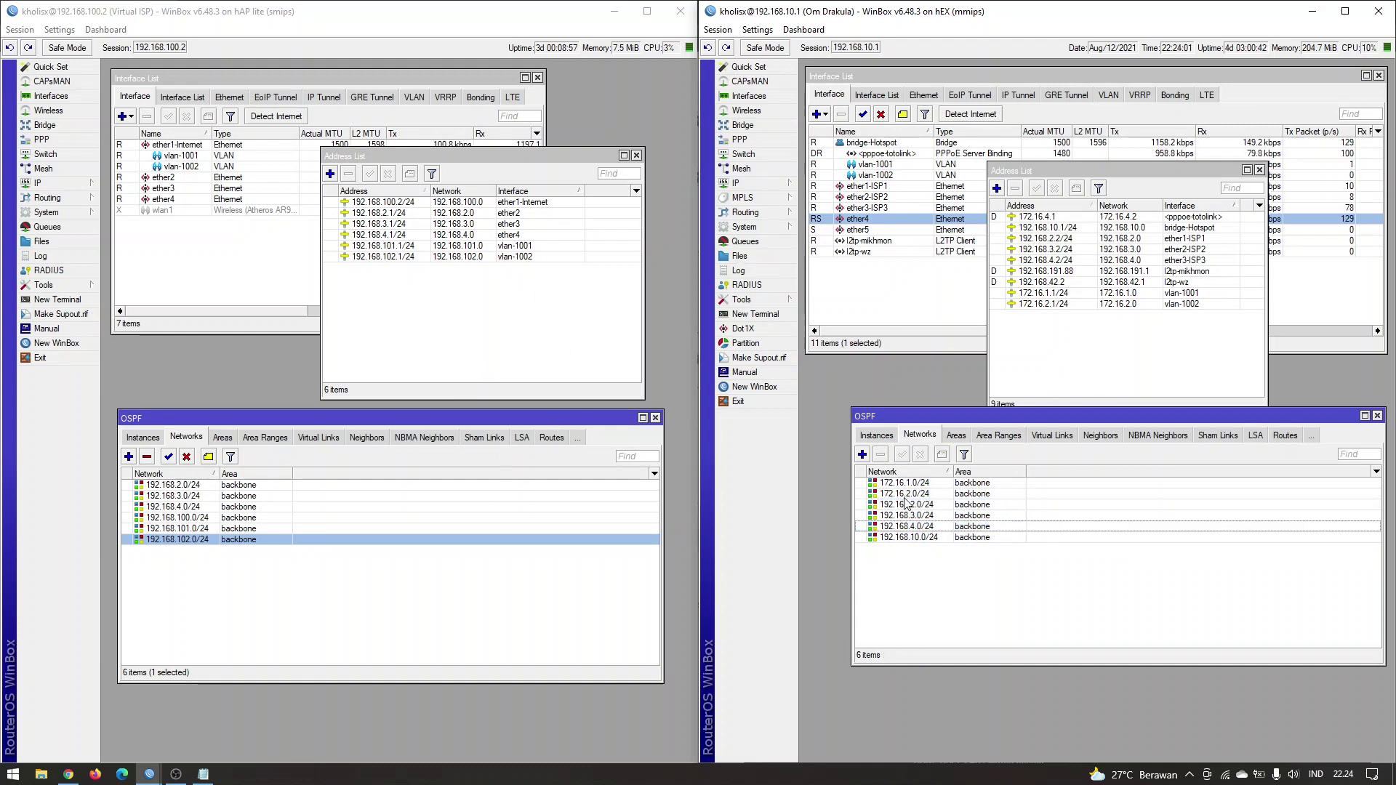
pyautogui.click(280, 496)
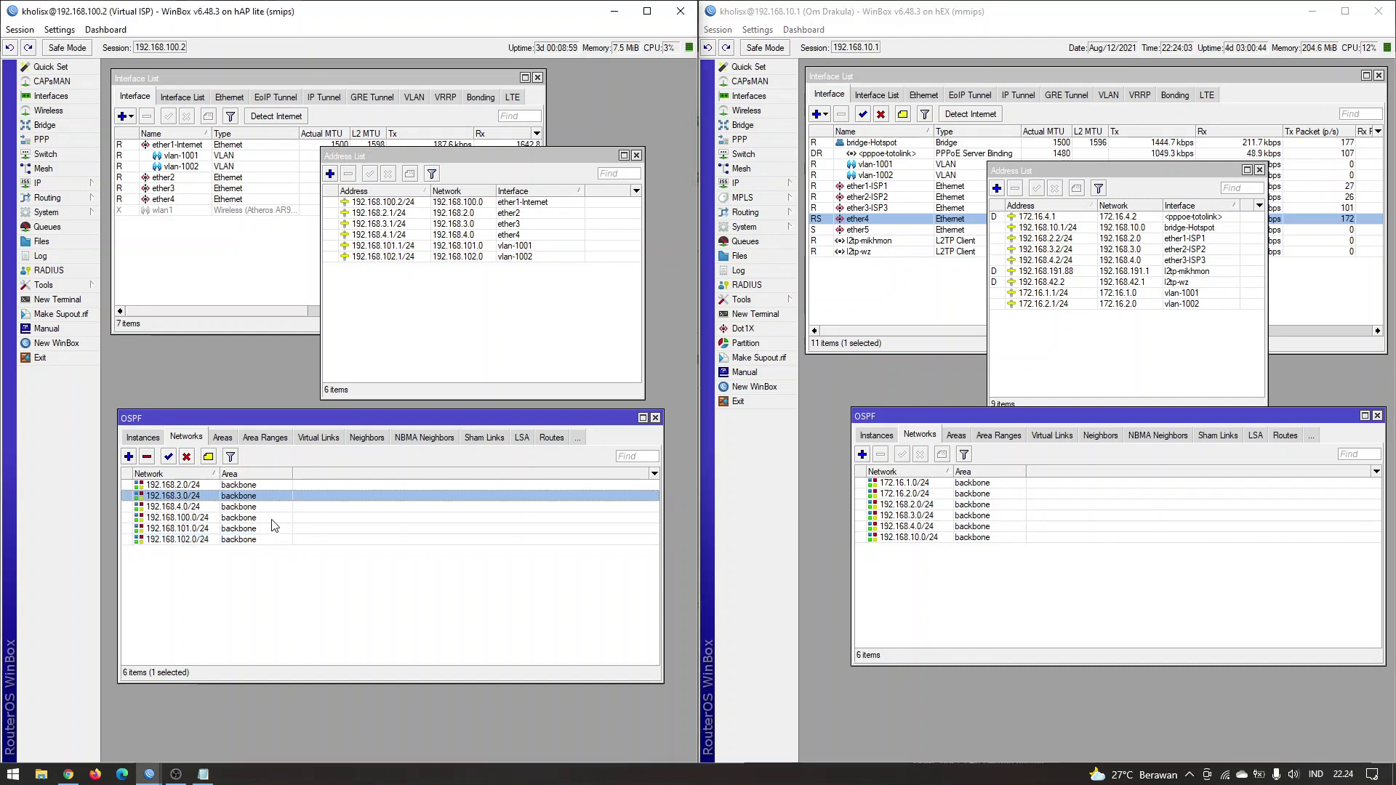
pyautogui.click(274, 517)
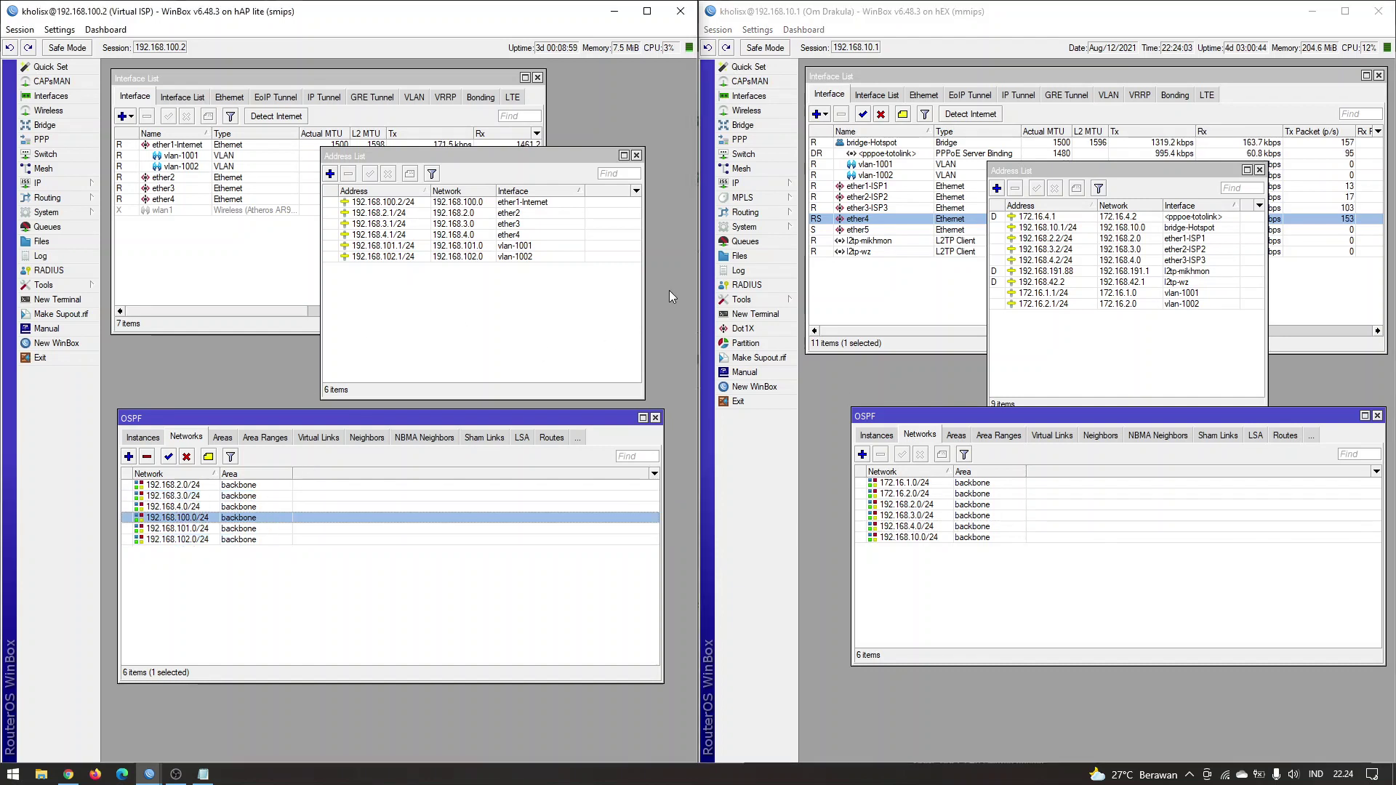
# Switch to Chrome to view the MikroTik OSPF topology image results and return to the two WinBox windows.
pyautogui.click(71, 777)
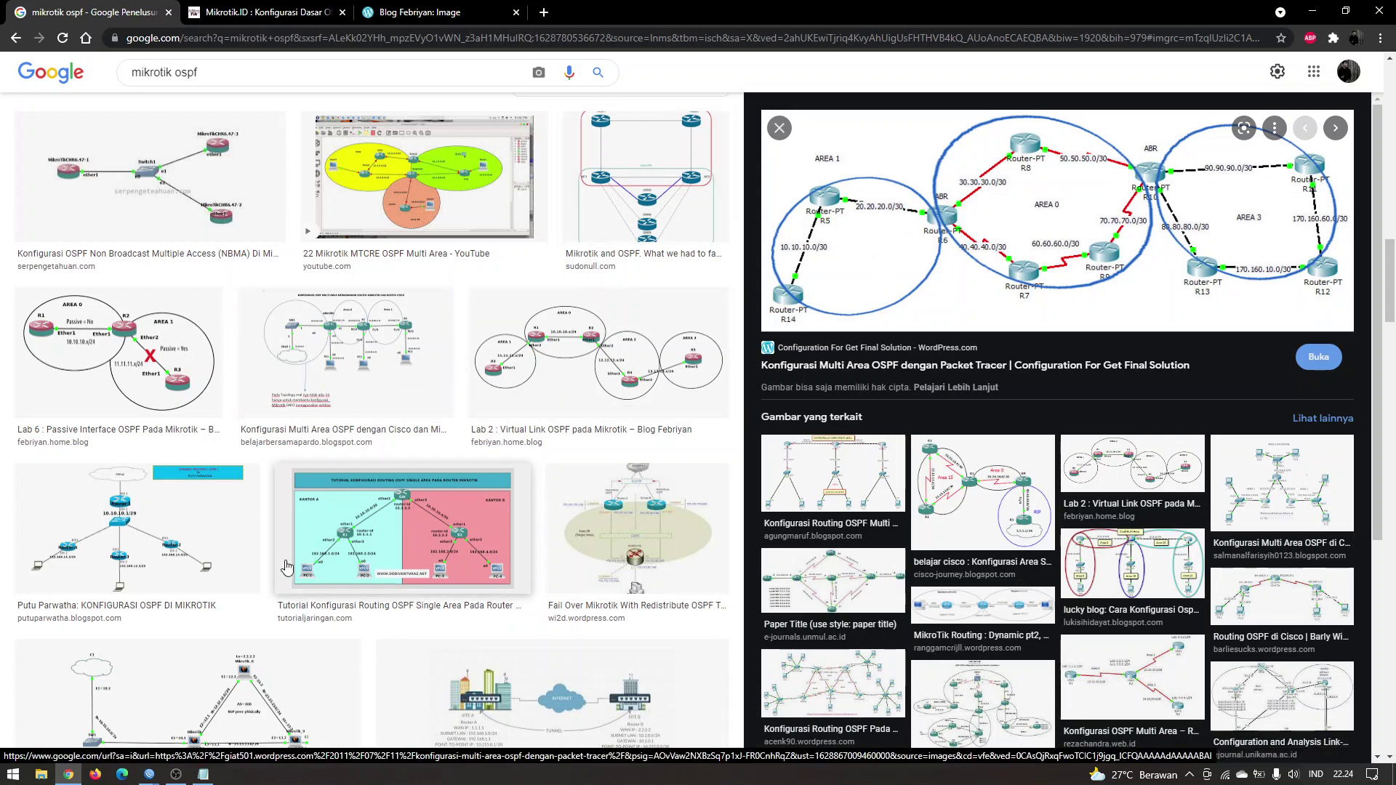
pyautogui.click(151, 780)
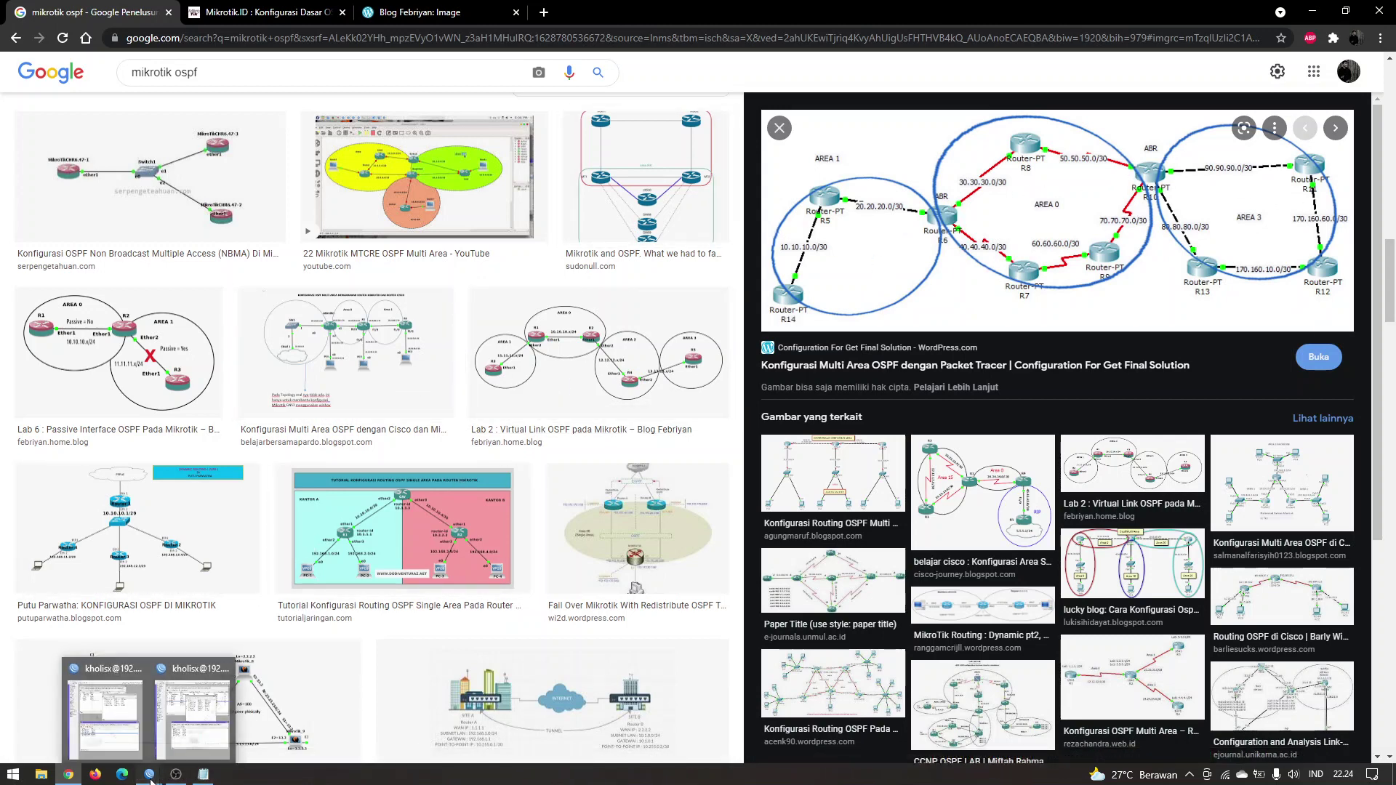
pyautogui.click(192, 716)
pyautogui.click(153, 772)
pyautogui.click(105, 729)
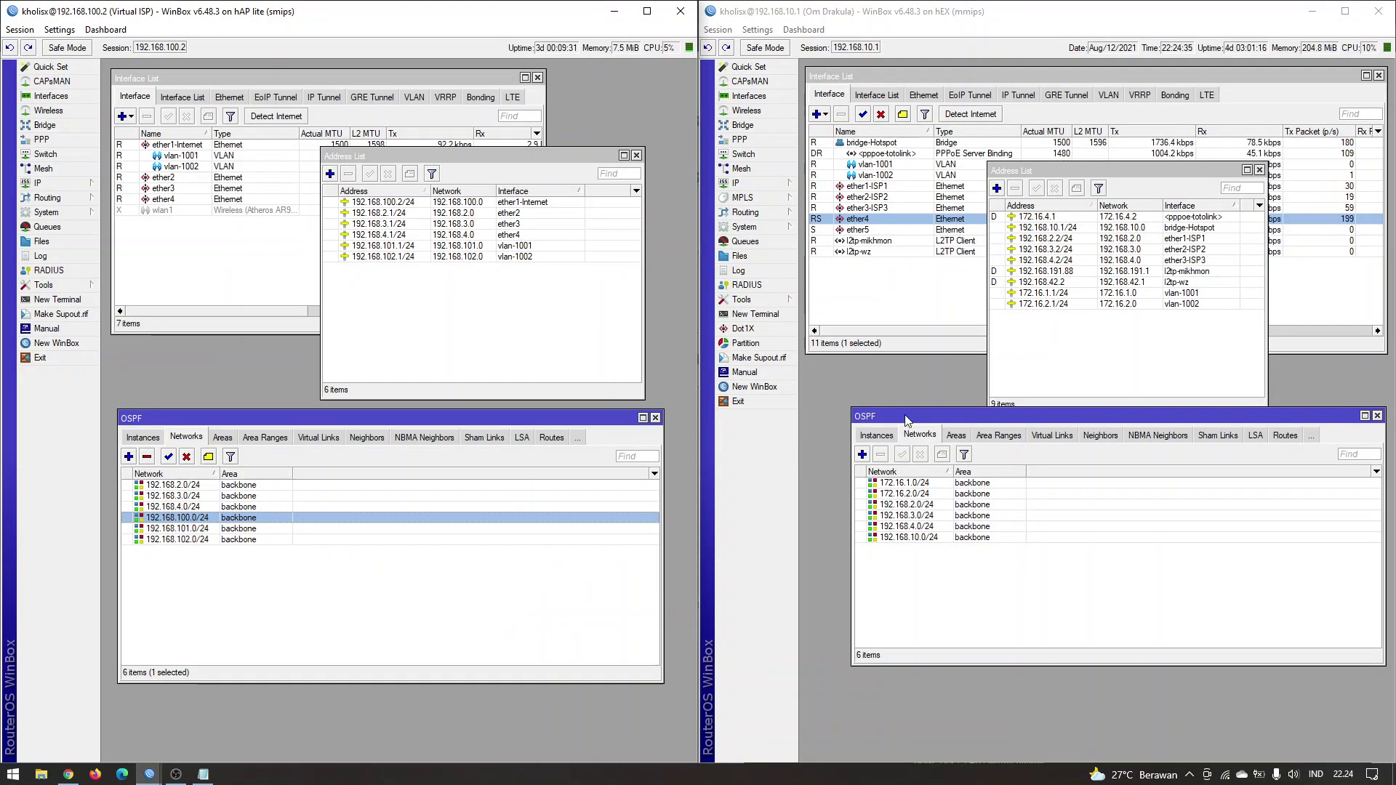
pyautogui.click(445, 613)
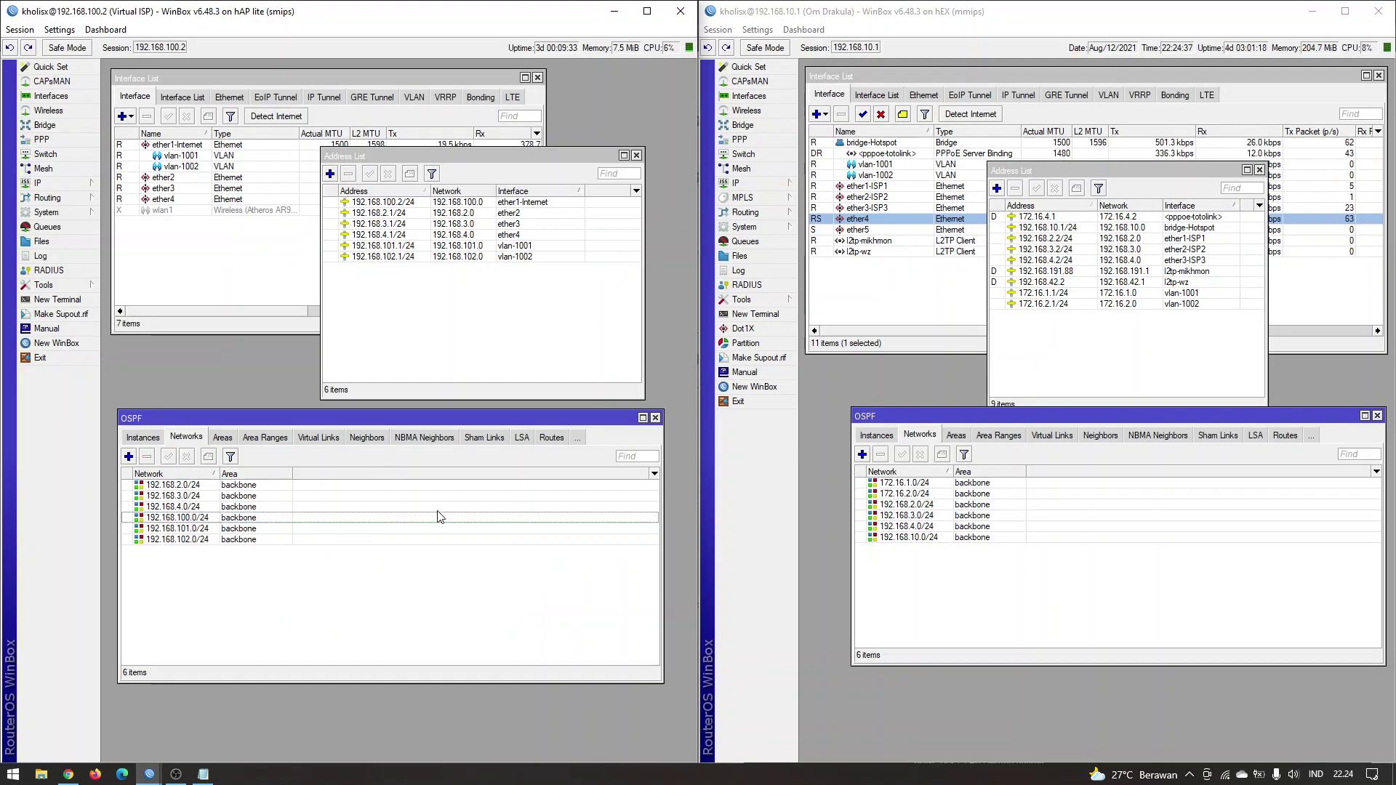
pyautogui.click(1146, 623)
pyautogui.click(269, 544)
pyautogui.click(1039, 595)
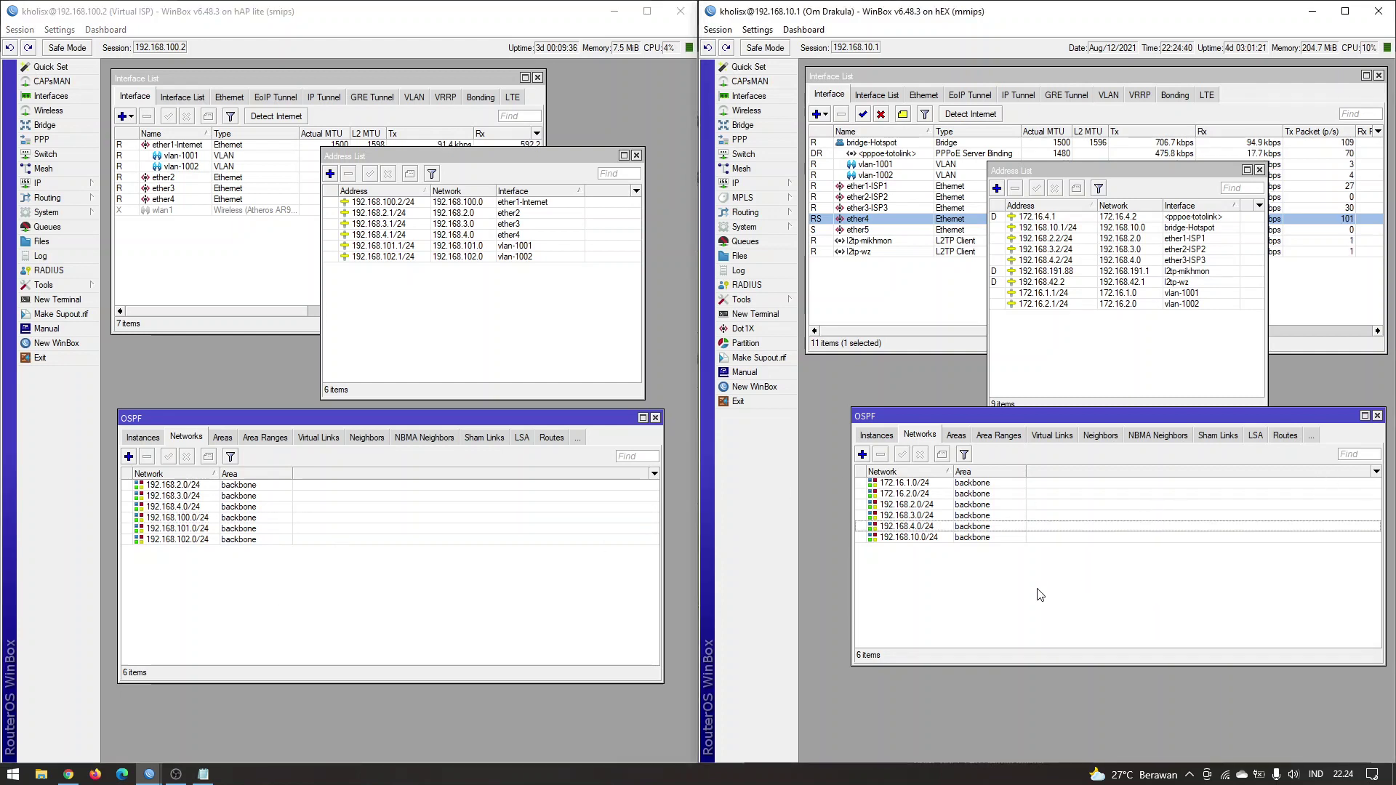
# Highlight the 192.168.10.0/24 network on the hEX, raise the hAP lite's OSPF window and show its OSPF routes.
pyautogui.click(943, 539)
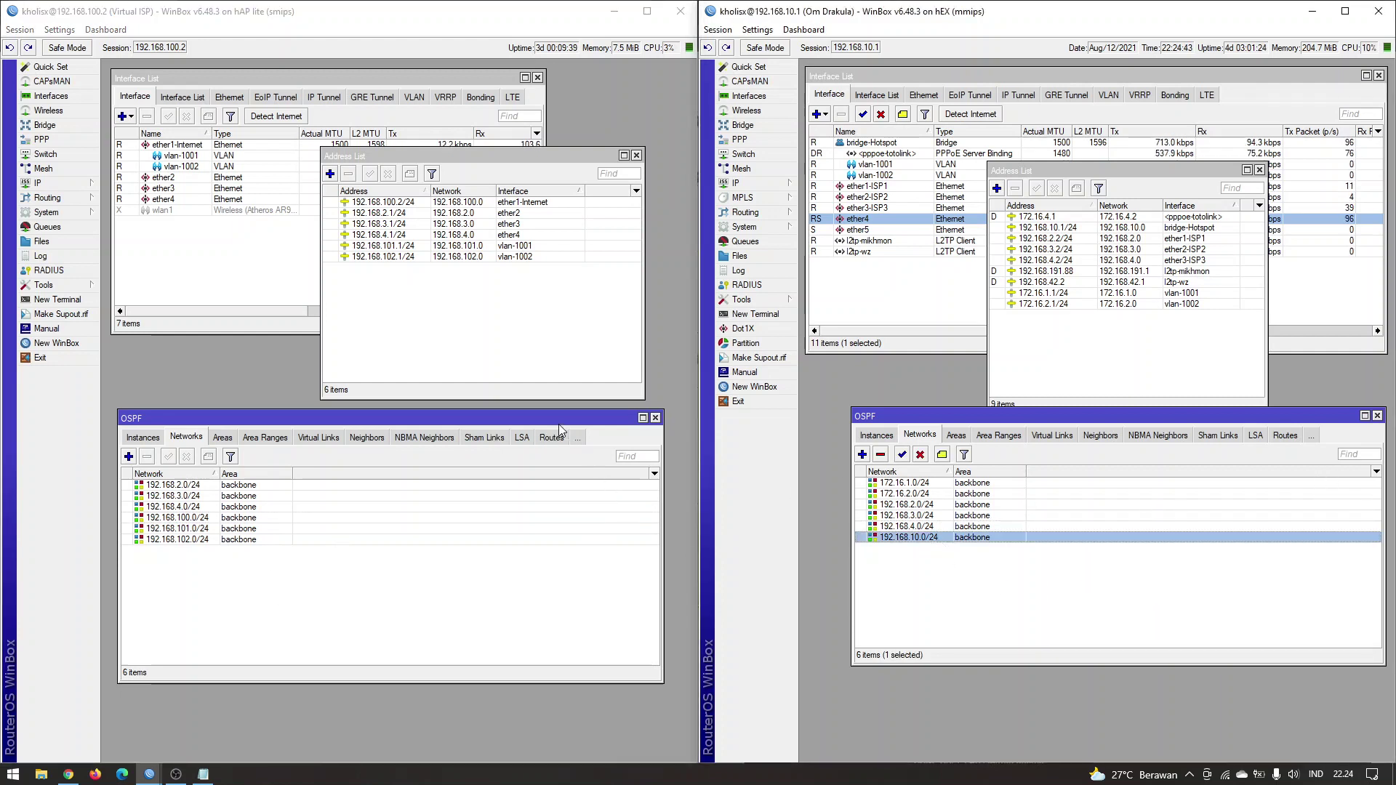
pyautogui.moveTo(545, 418); pyautogui.dragTo(545, 370)
pyautogui.click(551, 389)
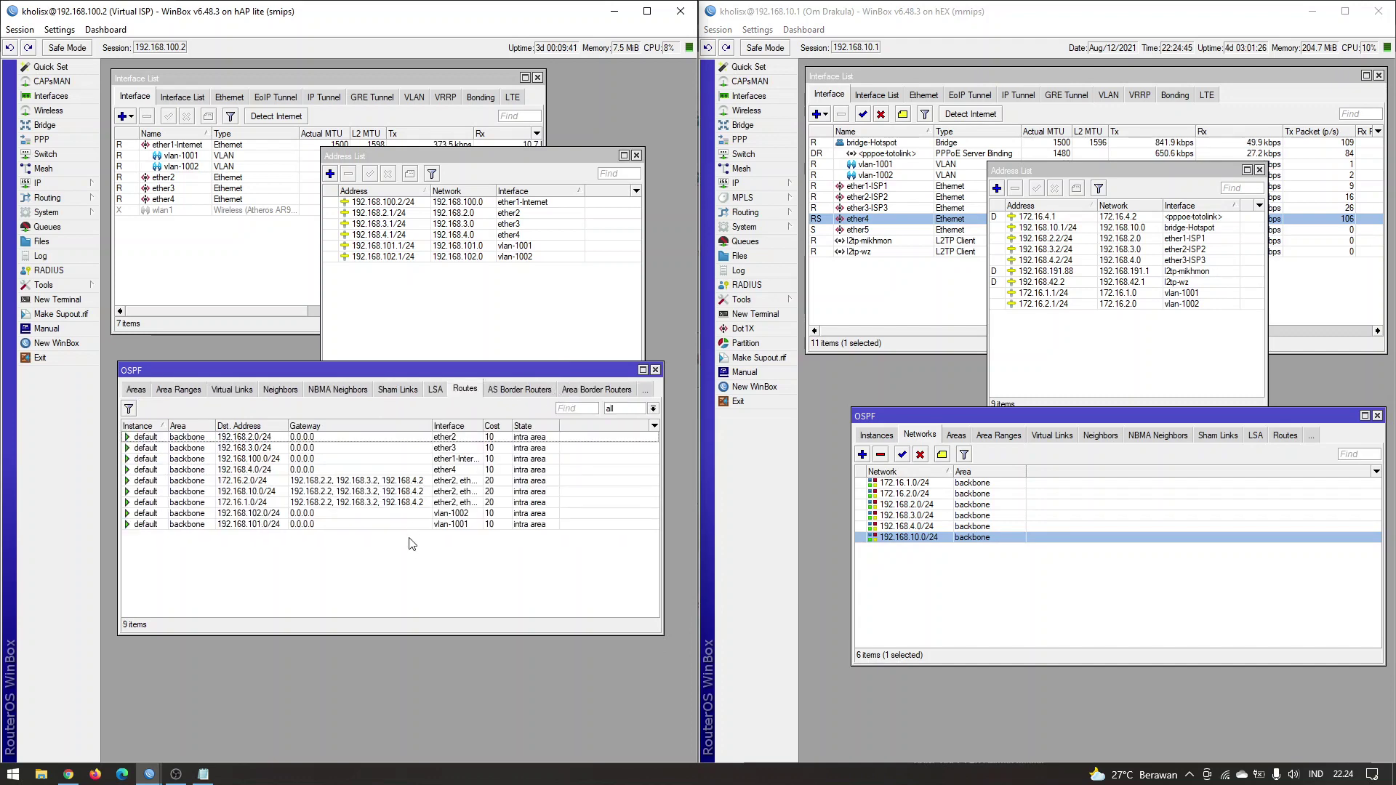
# Sort the hAP lite's OSPF routes by destination address and select the route to the hEX network 192.168.10.0/24.
pyautogui.click(936, 537)
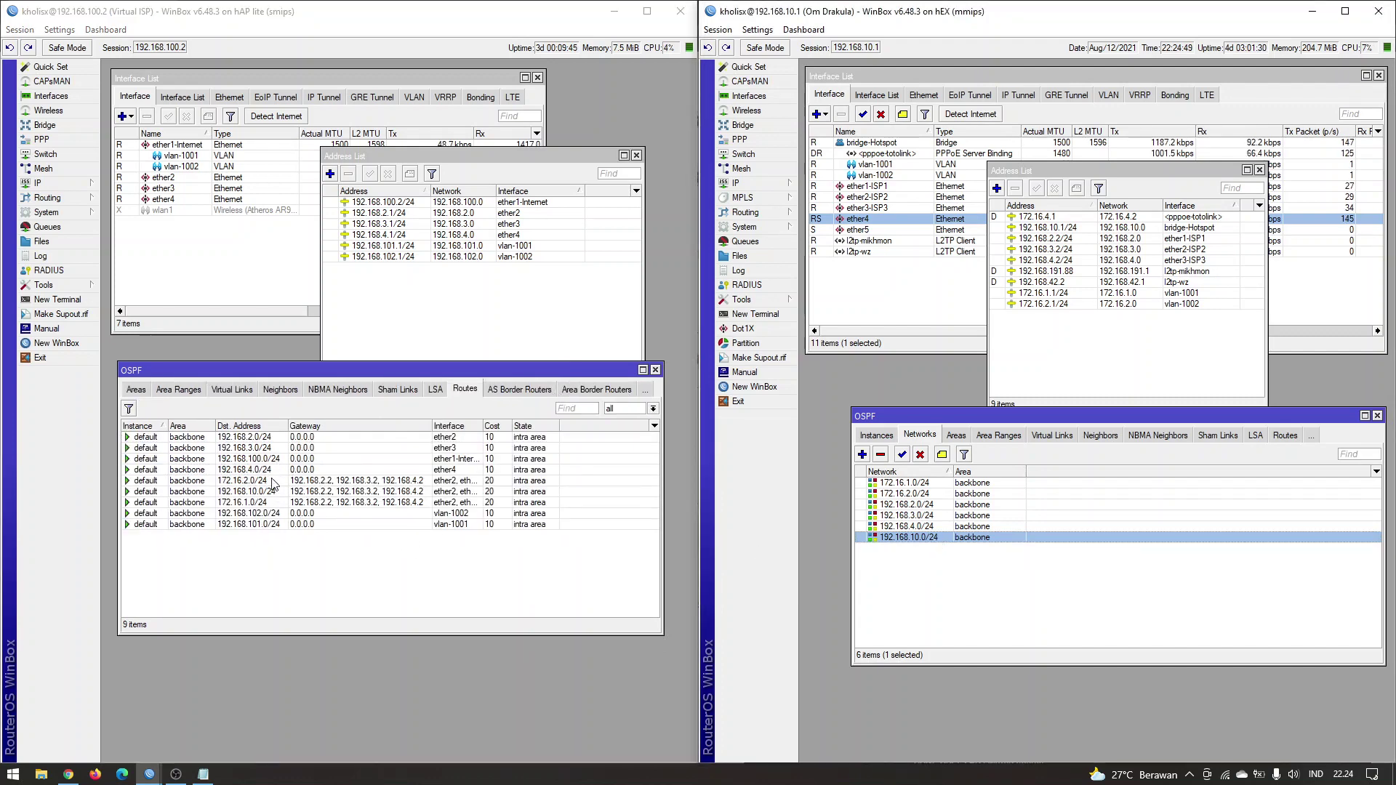
pyautogui.click(275, 426)
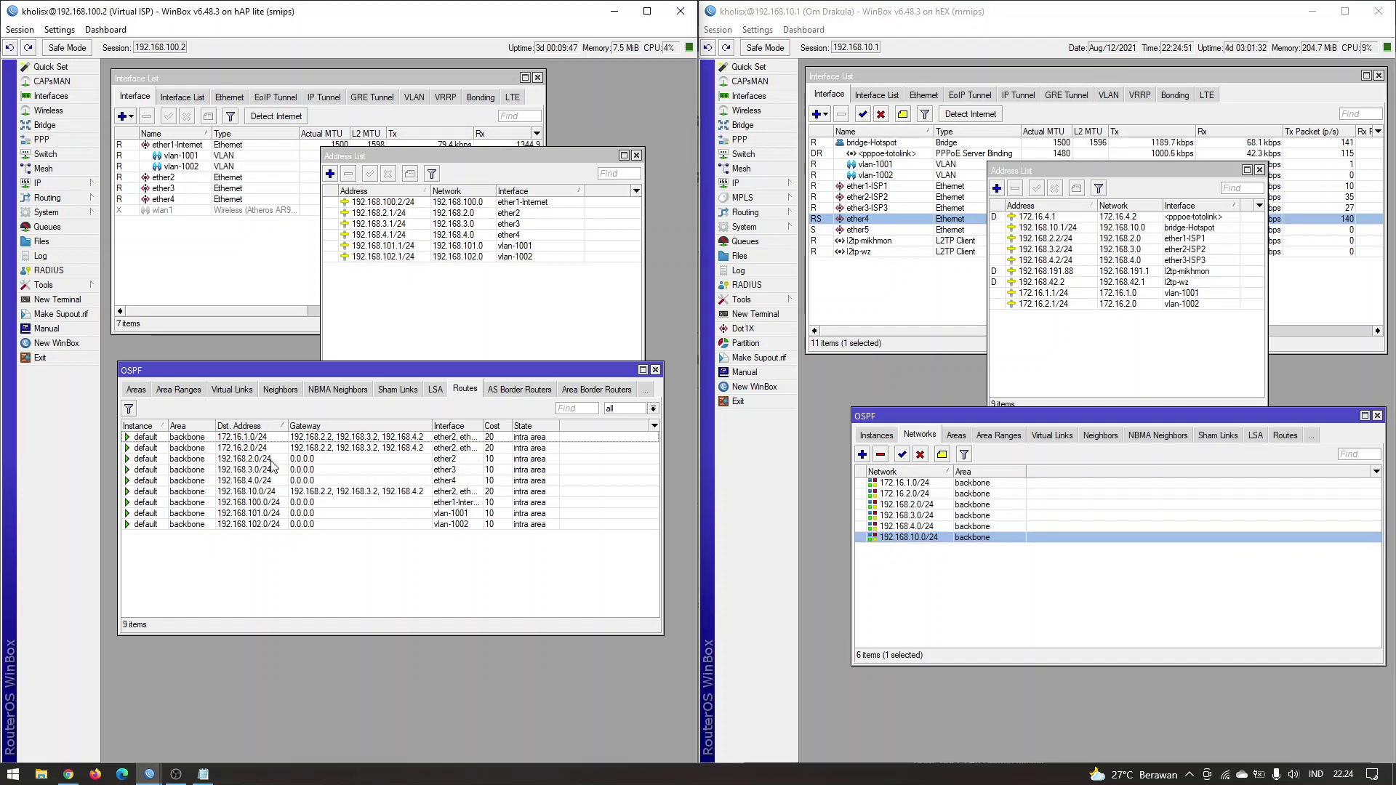
pyautogui.click(275, 493)
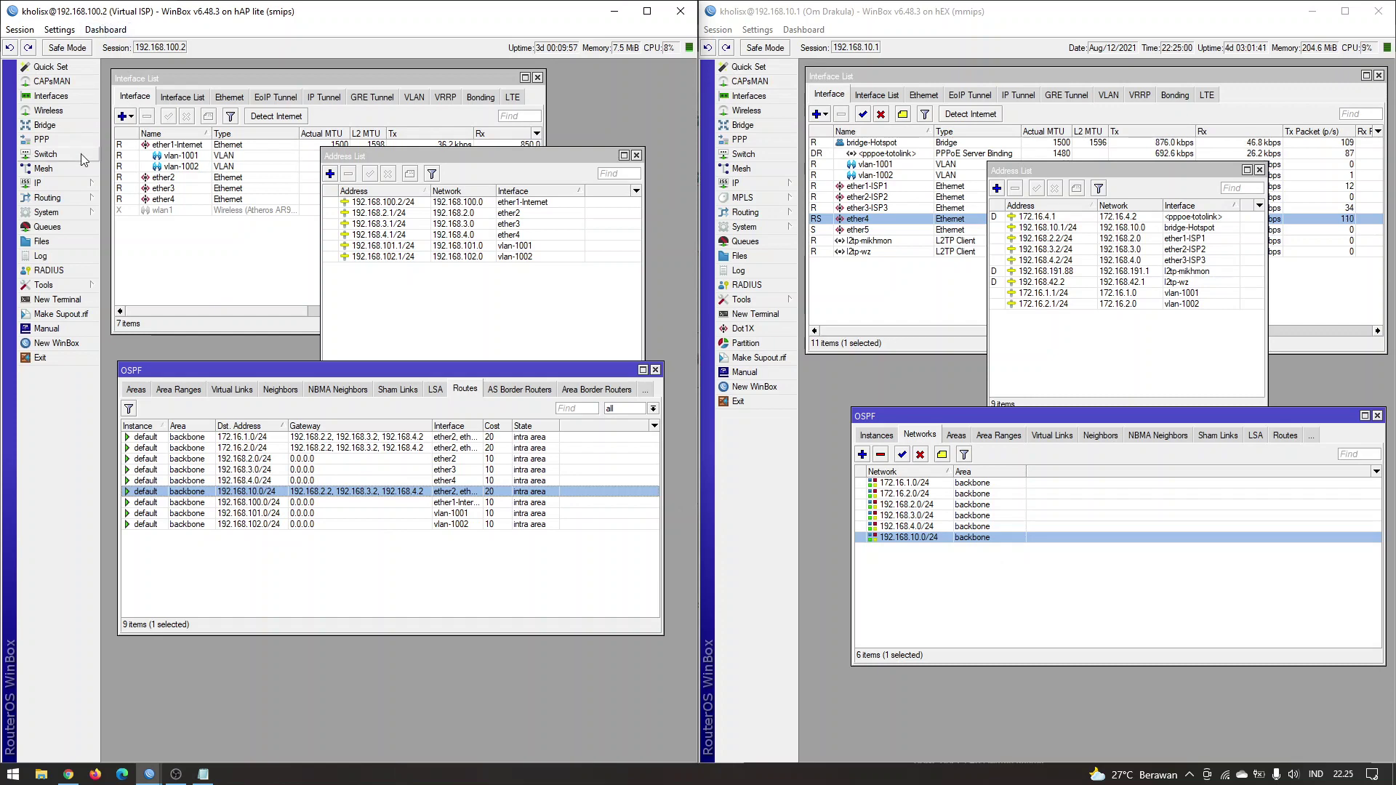
# Open a terminal on the hAP lite and ping the hEX address 192.168.10.1.
pyautogui.click(446, 305)
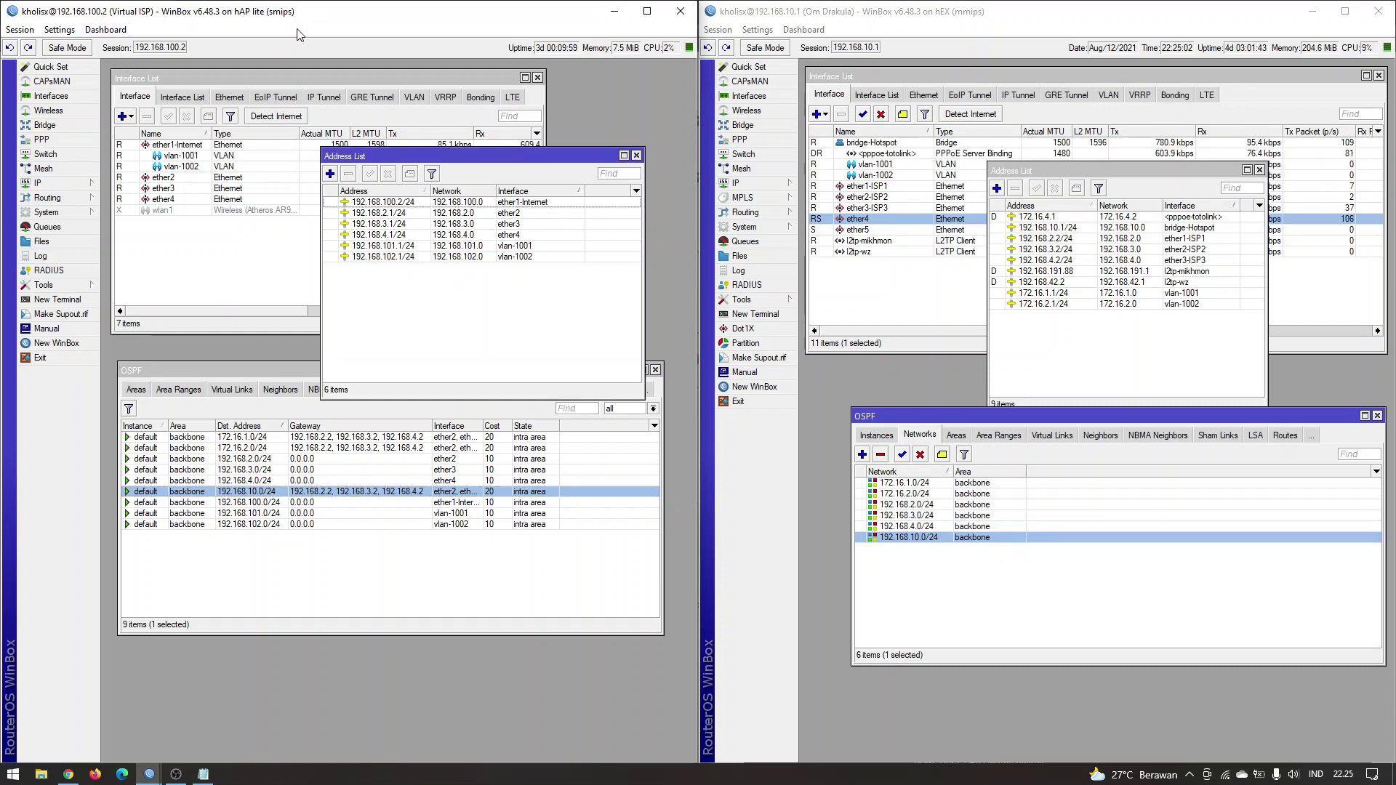
pyautogui.click(64, 301)
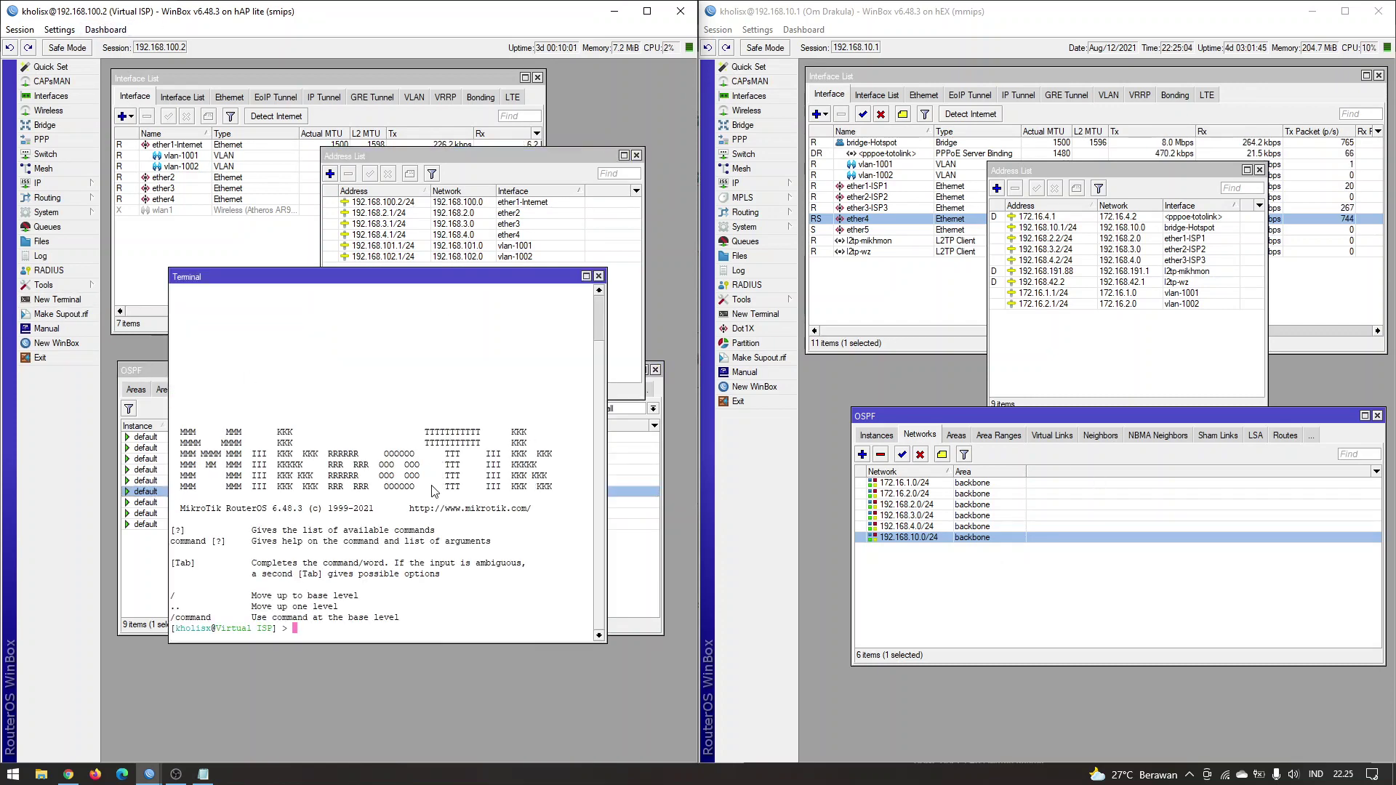
pyautogui.write('ping 1')
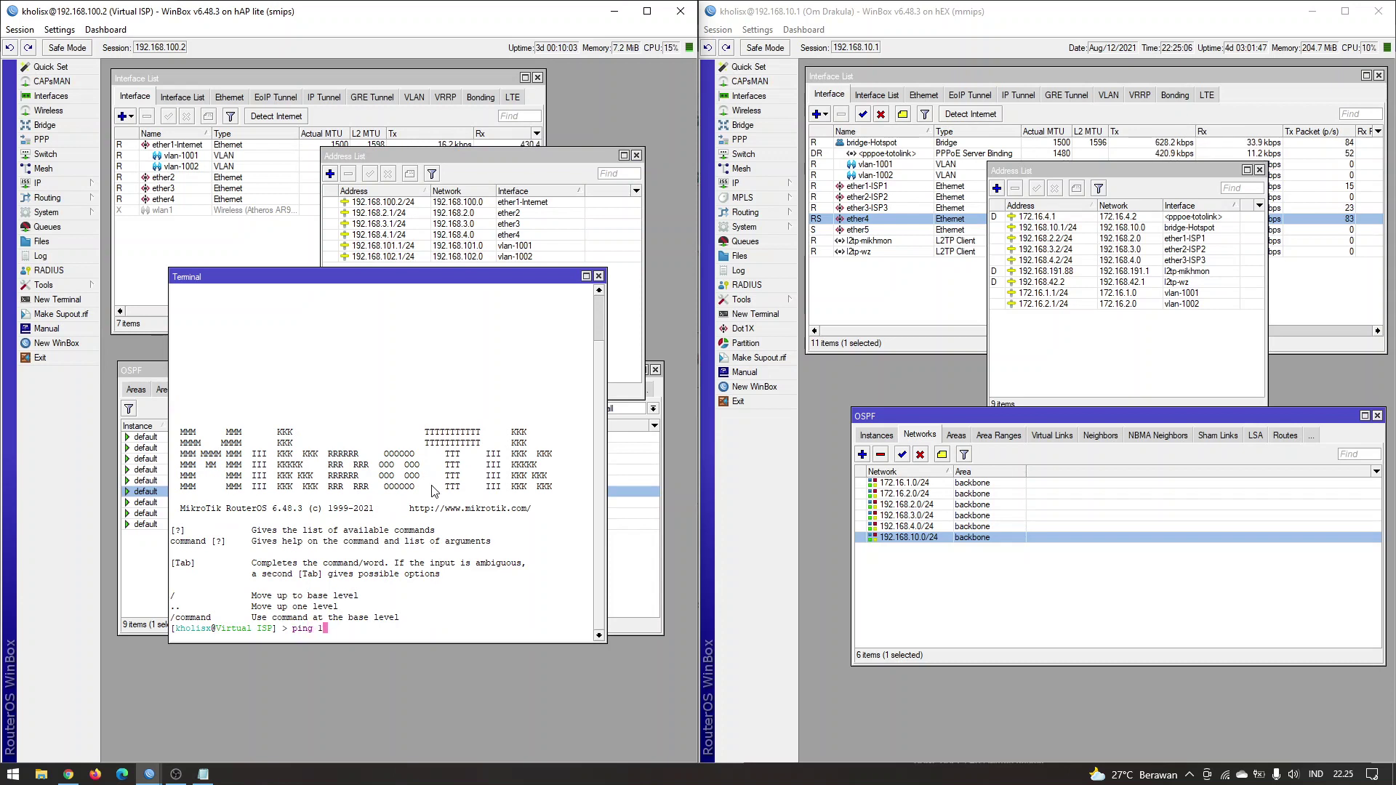
pyautogui.write('92.168.10.1')
pyautogui.press('Return')
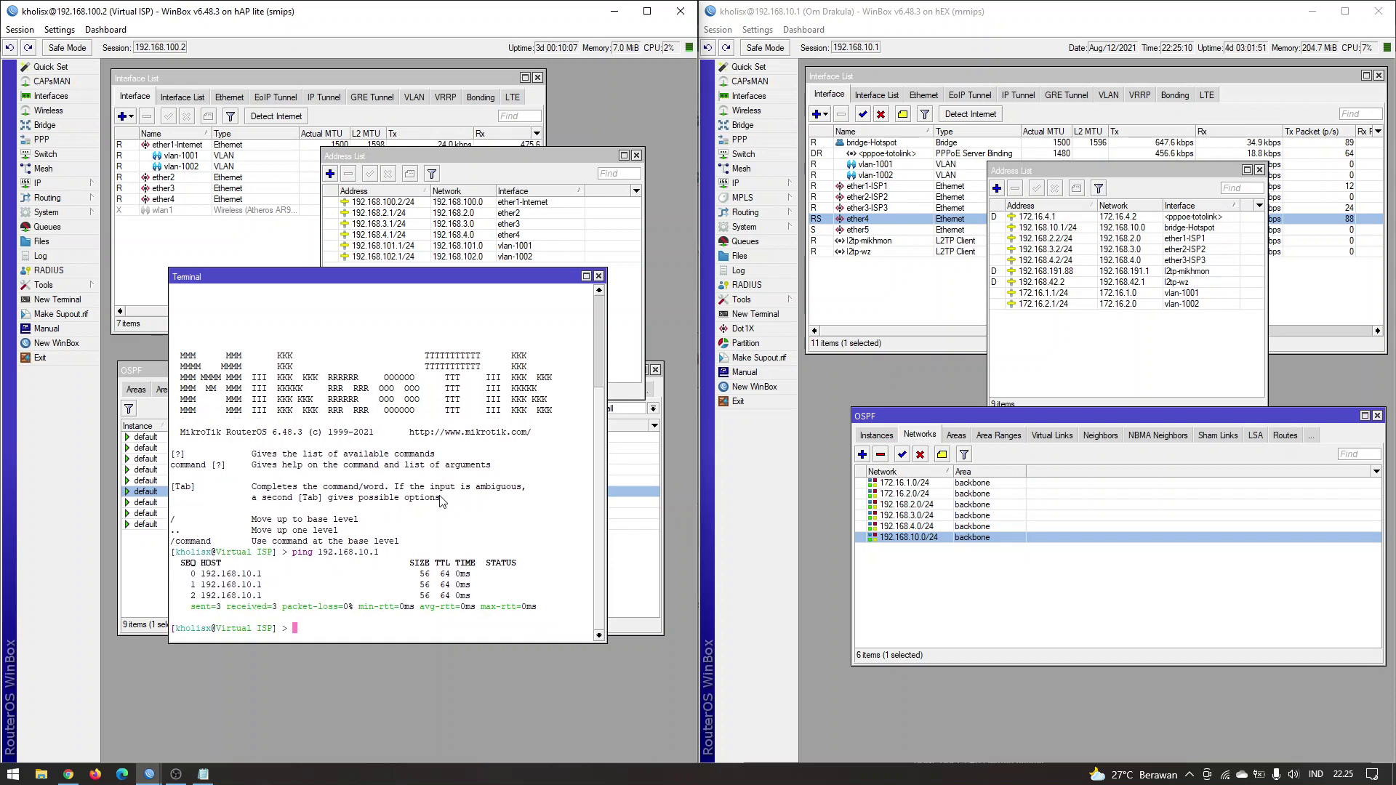
# Ping 192.168.10.250 from the hAP lite terminal and point out that address in the output.
pyautogui.press('Up')
pyautogui.press('BackSpace')
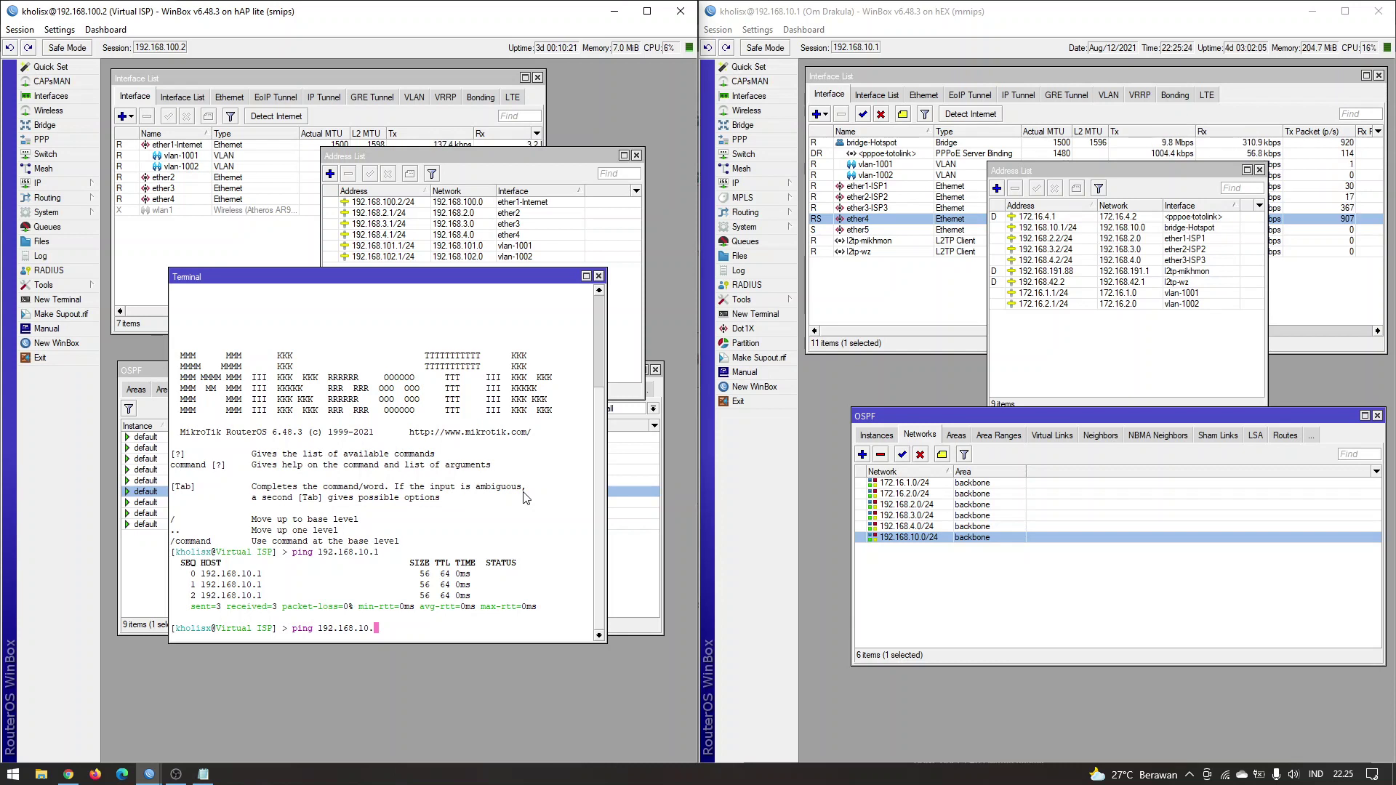
pyautogui.write('250')
pyautogui.press('Return')
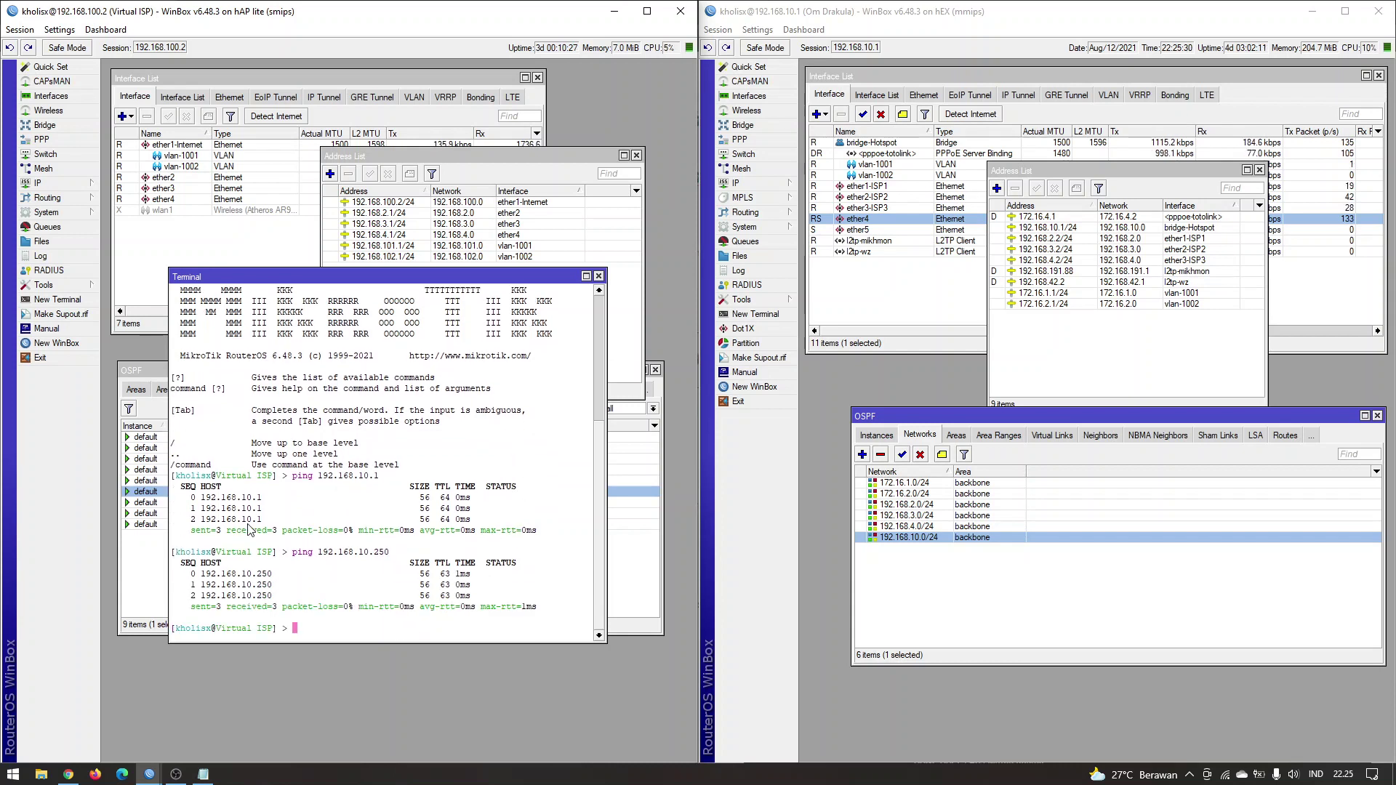
pyautogui.moveTo(319, 552); pyautogui.dragTo(390, 554)
pyautogui.click(382, 553)
# Switch to Notepad and add the heading "Topologi akeses poin" with the line "modem --- virtual isp --- om drakula --- access point" below it.
pyautogui.click(203, 774)
pyautogui.moveTo(564, 398); pyautogui.dragTo(964, 258)
pyautogui.press('Return')
pyautogui.write('Topologi ak')
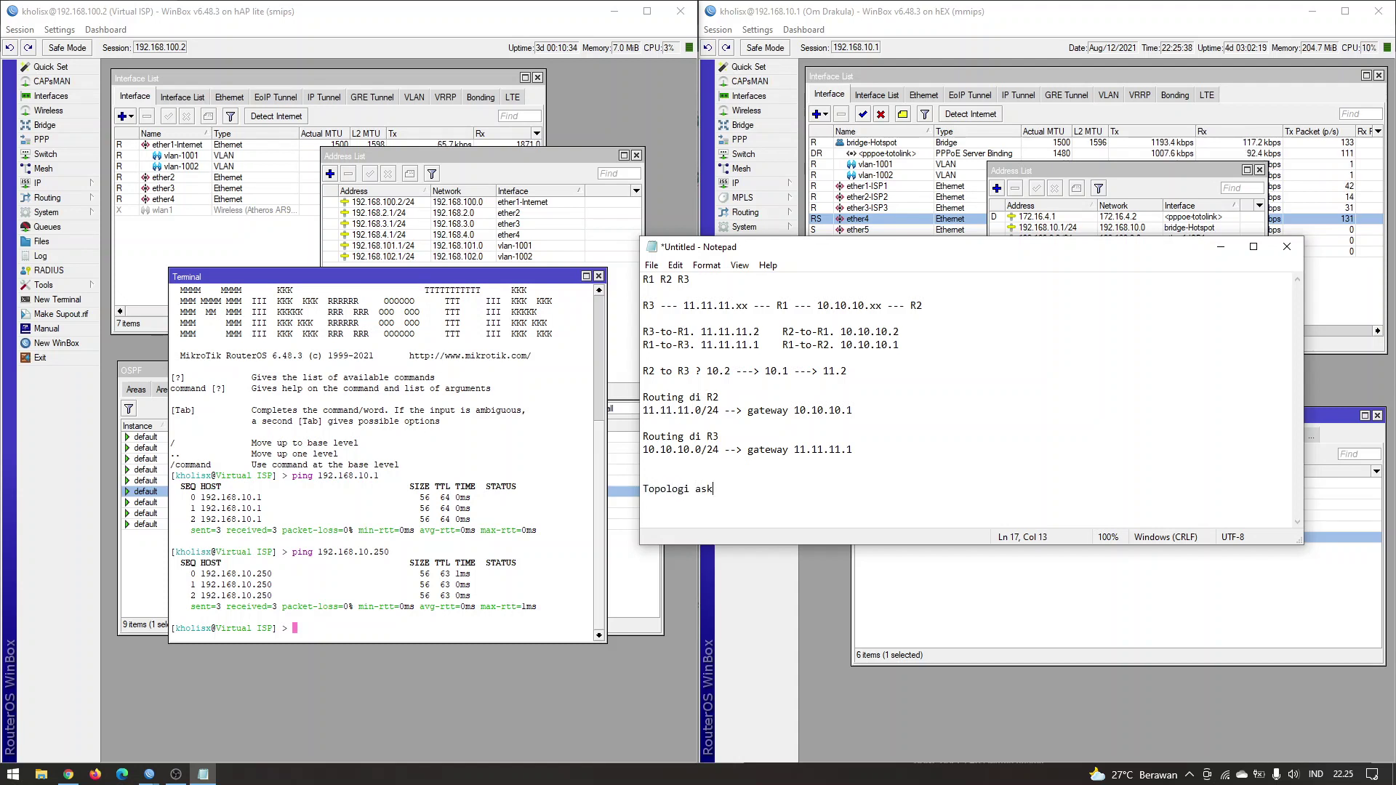
pyautogui.write('ese po')
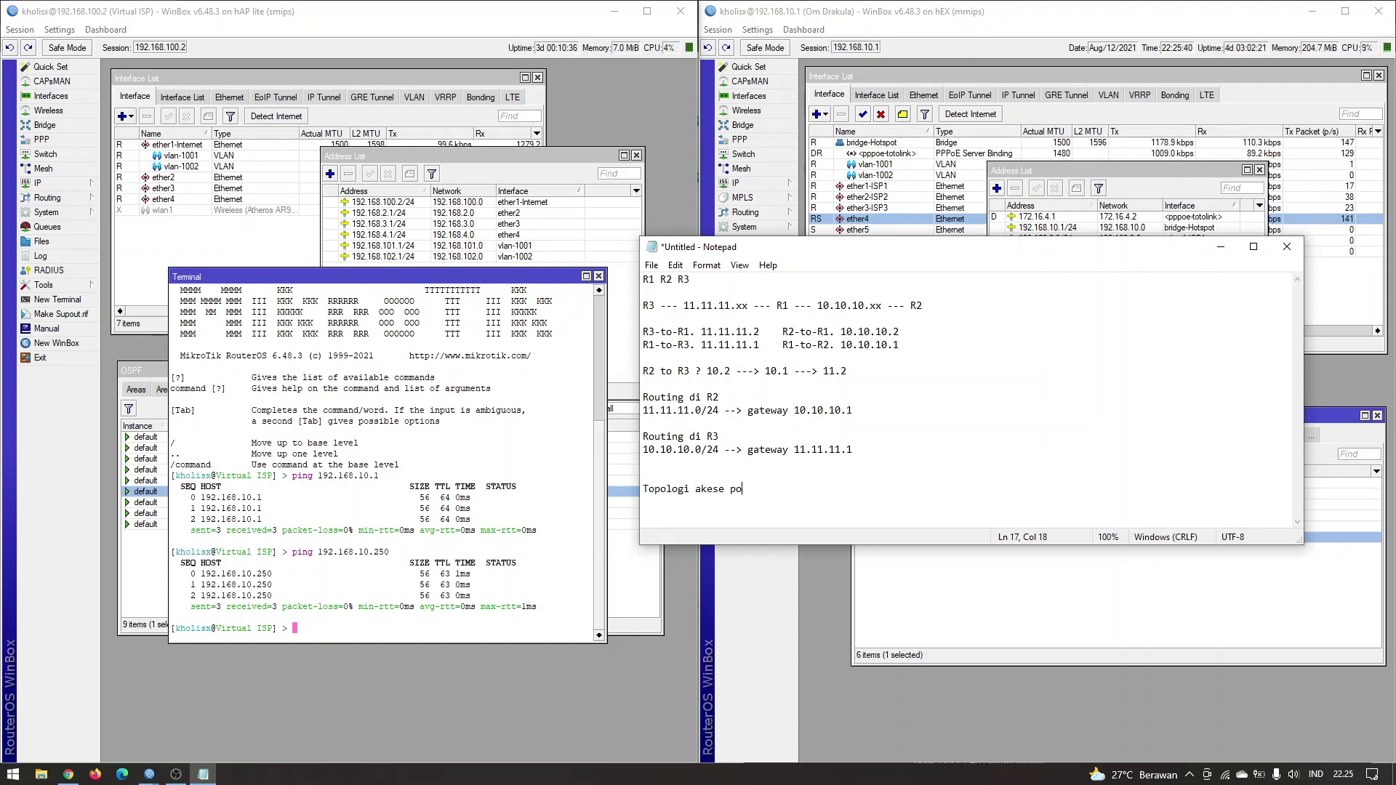
pyautogui.write('sinmode')
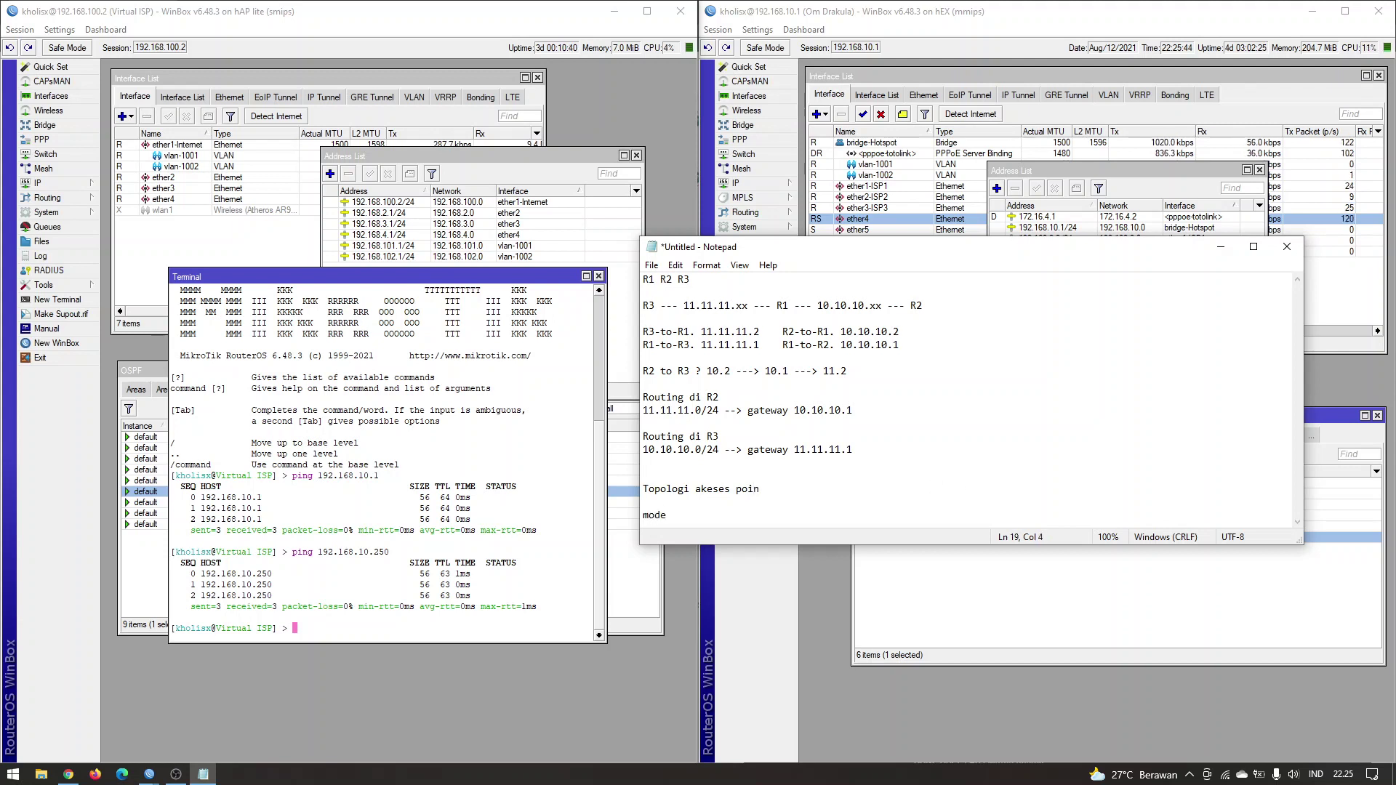
pyautogui.write('m --- virtual is')
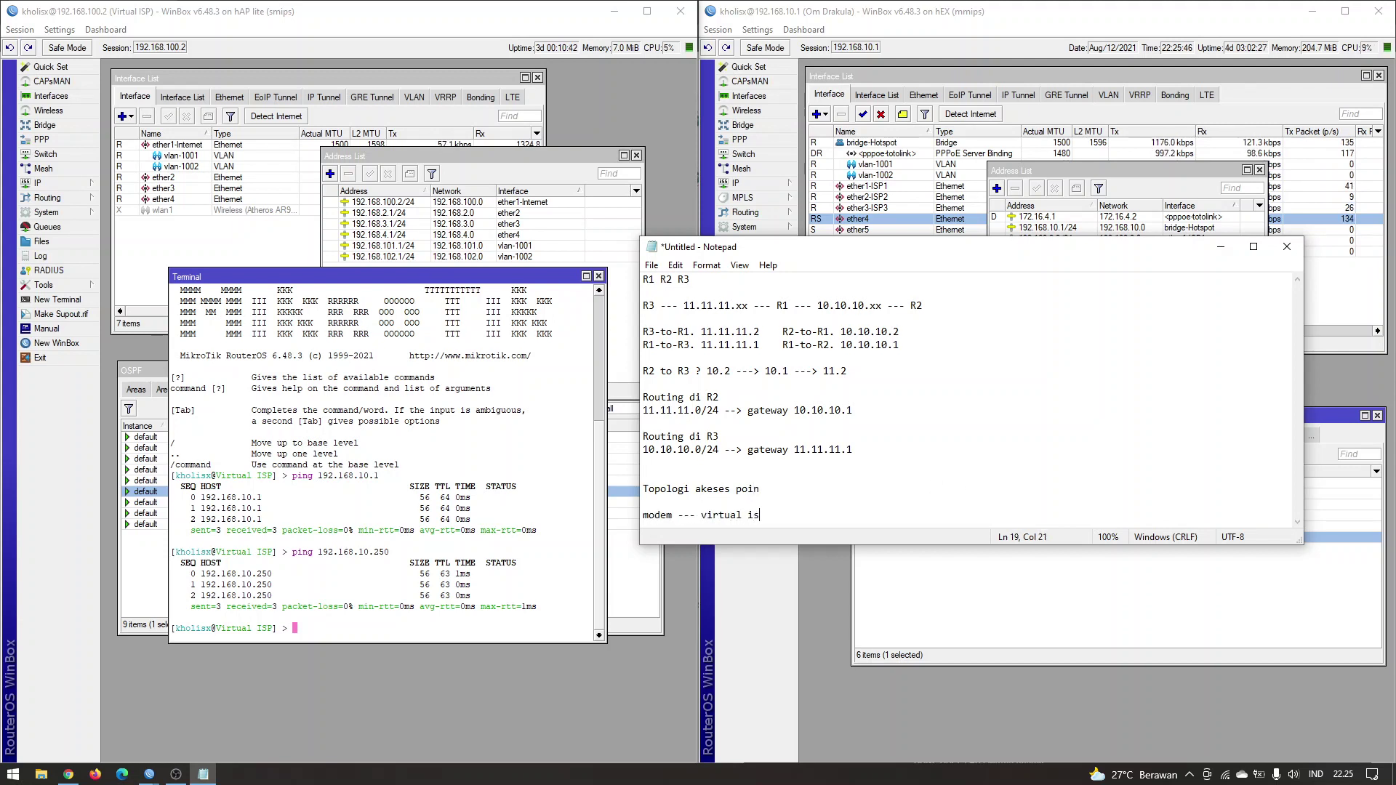
pyautogui.write('p --- om drak')
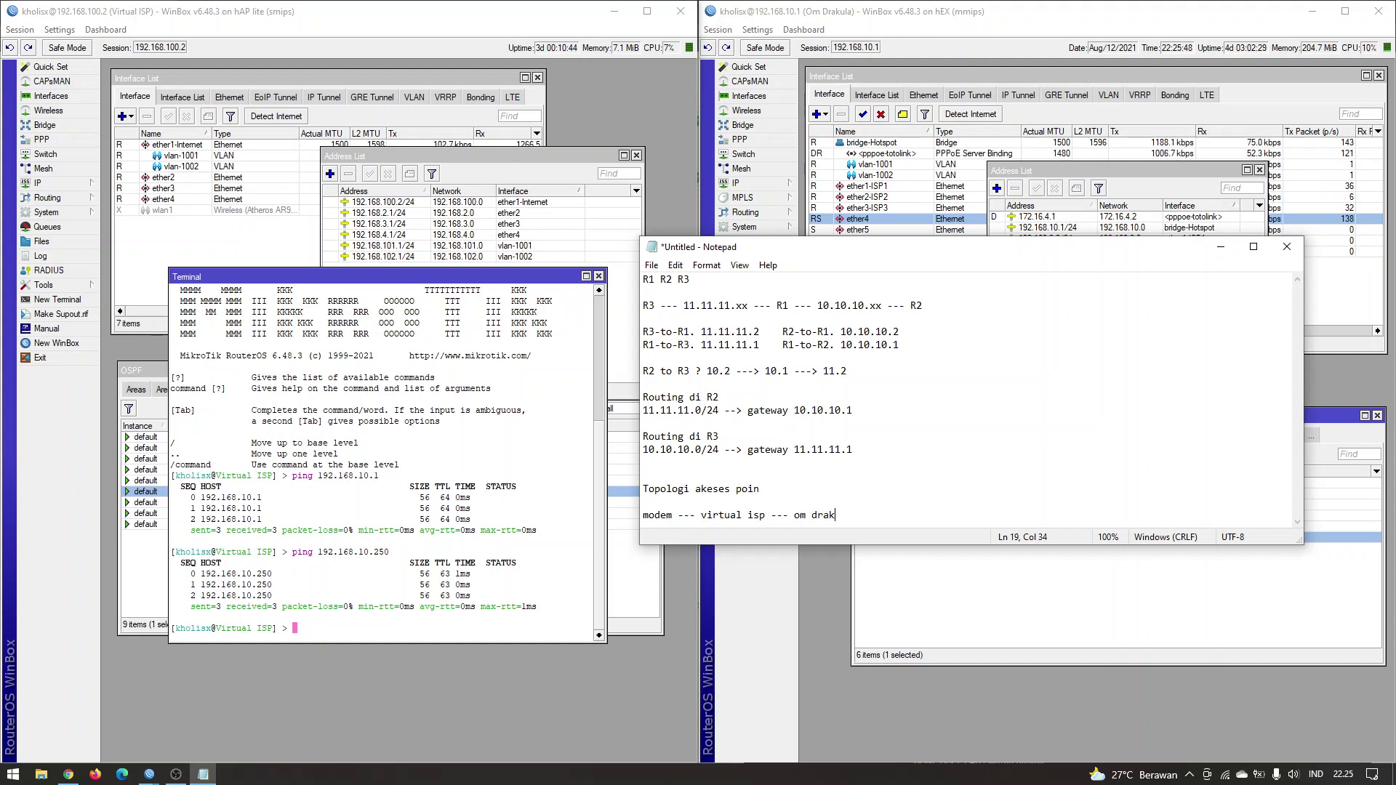
pyautogui.write('ula --- access point')
pyautogui.press('Return')
pyautogui.press('Return')
pyautogui.press('BackSpace')
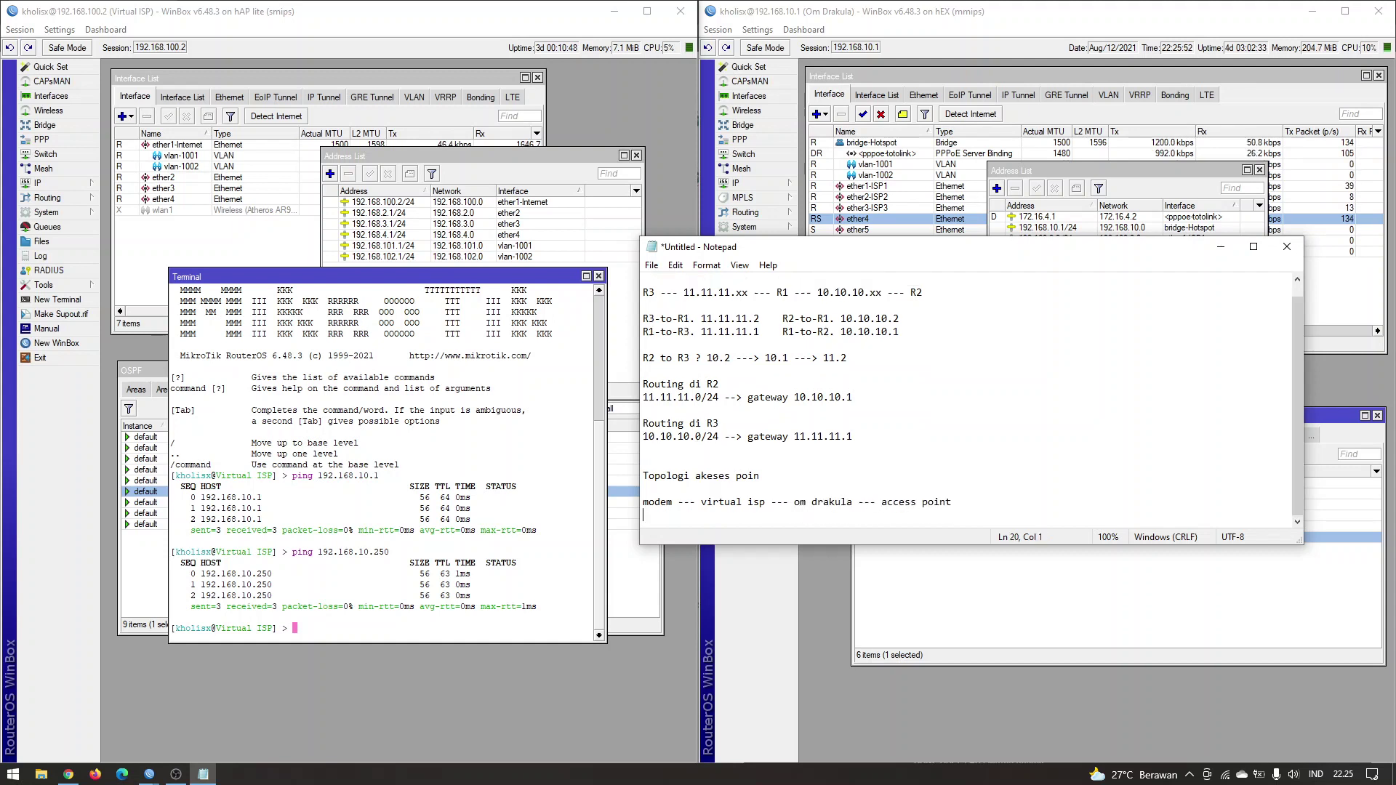
# Trace the path between "virtual isp" and "access point" along the topology line in the notes.
pyautogui.moveTo(701, 502); pyautogui.dragTo(765, 502)
pyautogui.click(729, 503)
pyautogui.moveTo(958, 502); pyautogui.dragTo(874, 508)
pyautogui.click(883, 508)
pyautogui.doubleClick(945, 502)
pyautogui.click(953, 502)
pyautogui.click(763, 505)
pyautogui.moveTo(763, 505); pyautogui.dragTo(709, 504)
pyautogui.click(907, 501)
pyautogui.moveTo(974, 502); pyautogui.dragTo(880, 502)
pyautogui.moveTo(768, 503); pyautogui.dragTo(700, 504)
pyautogui.click(726, 502)
pyautogui.moveTo(953, 502); pyautogui.dragTo(901, 502)
pyautogui.click(753, 506)
pyautogui.moveTo(699, 503); pyautogui.dragTo(748, 503)
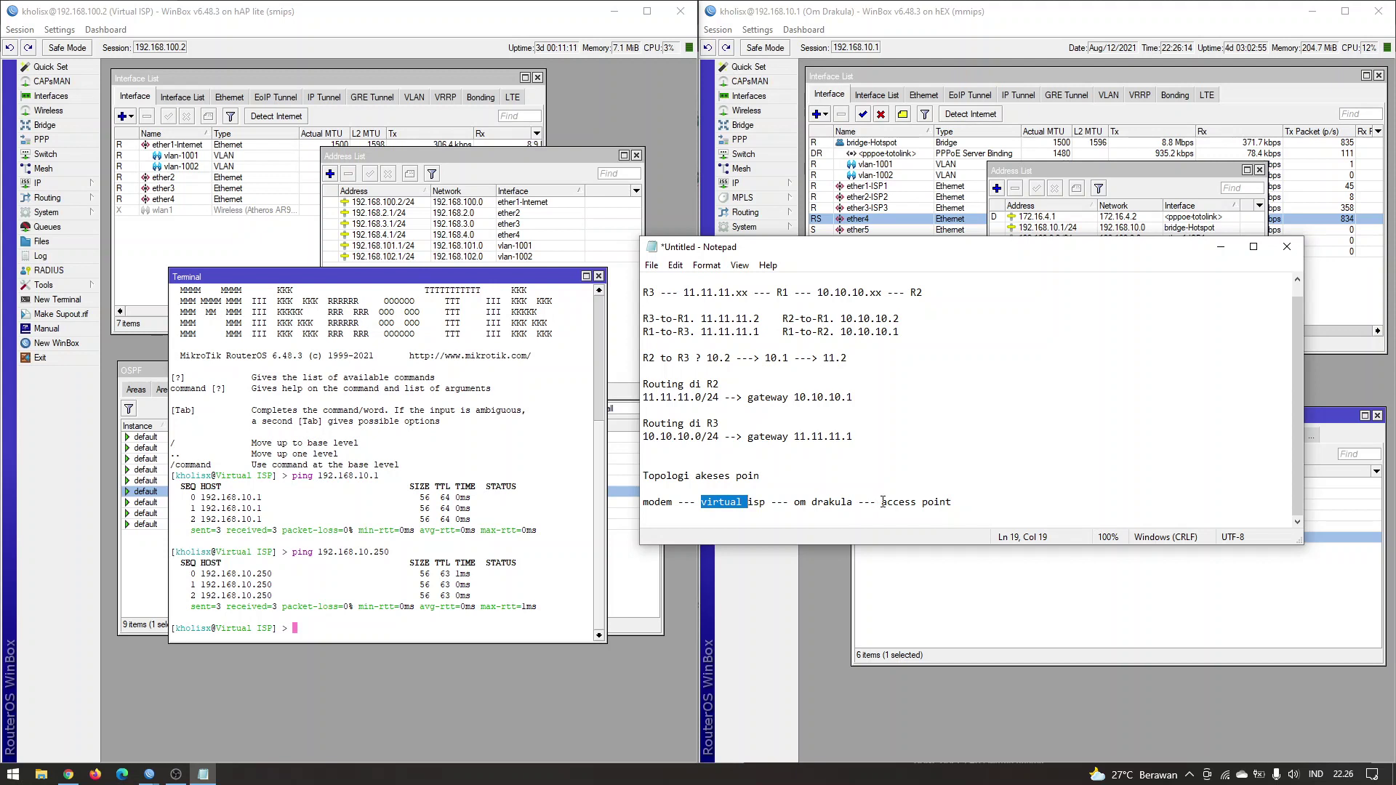
pyautogui.moveTo(881, 503); pyautogui.dragTo(957, 502)
pyautogui.click(956, 502)
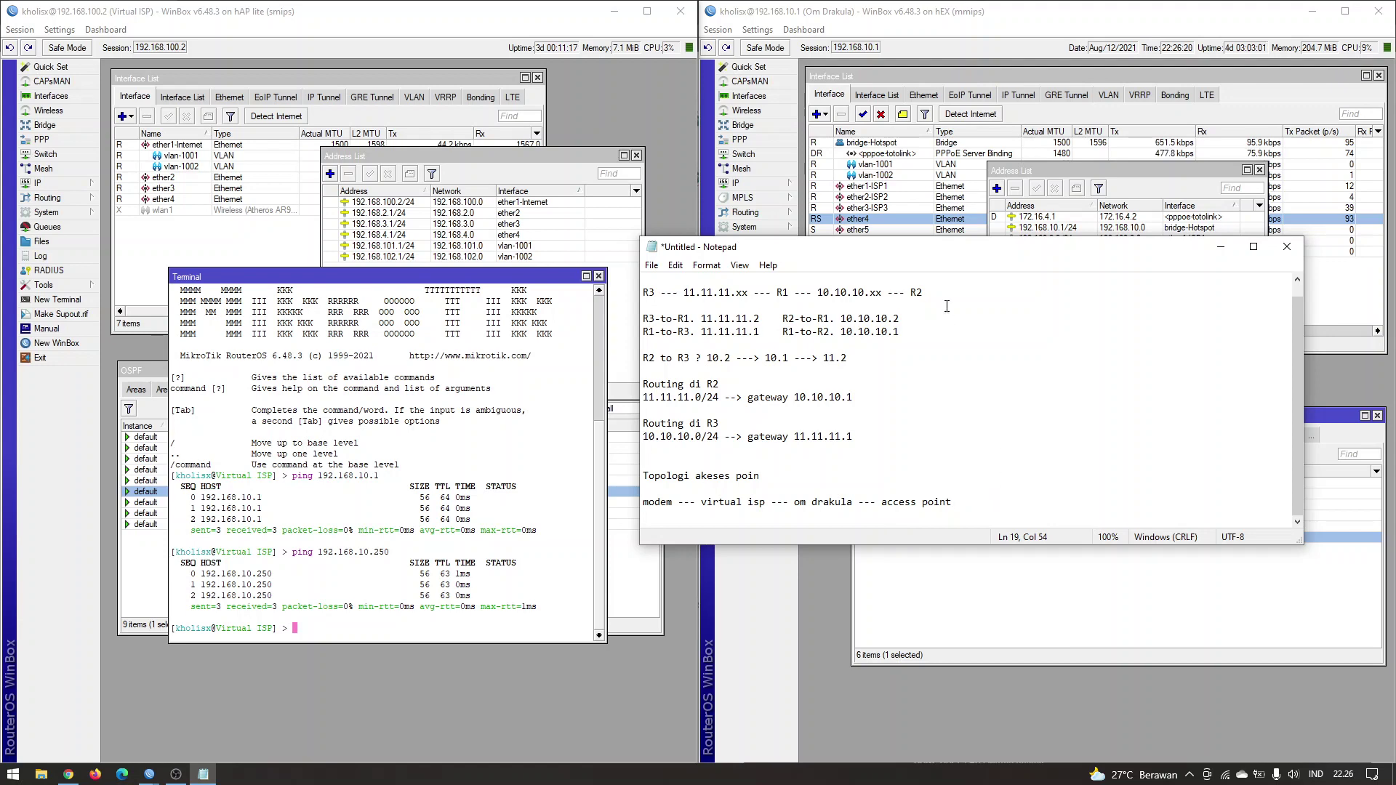
# Move the Notepad window up and append 192.168.10.250 after "access point" in the topology line.
pyautogui.moveTo(921, 242); pyautogui.dragTo(913, 194)
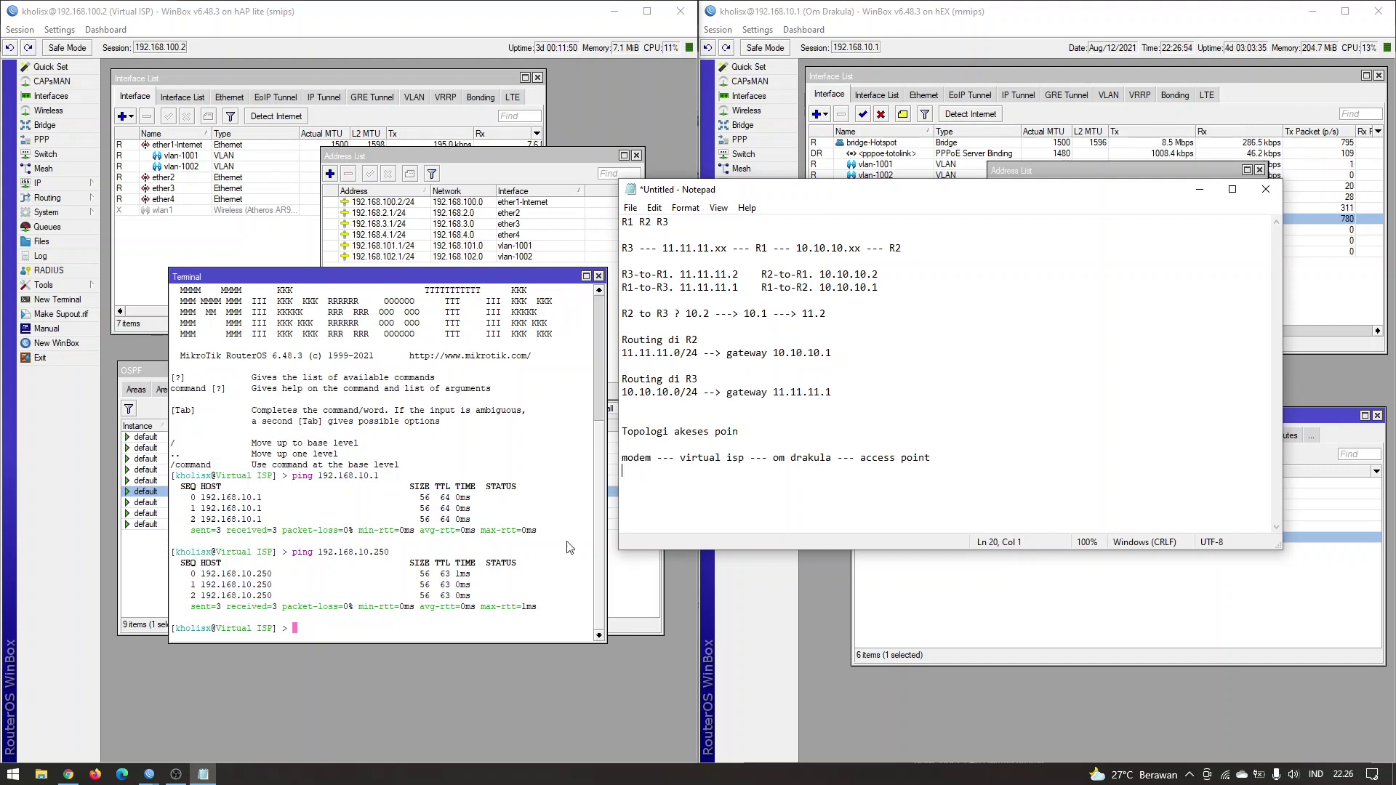
pyautogui.moveTo(745, 458); pyautogui.dragTo(687, 456)
pyautogui.click(948, 459)
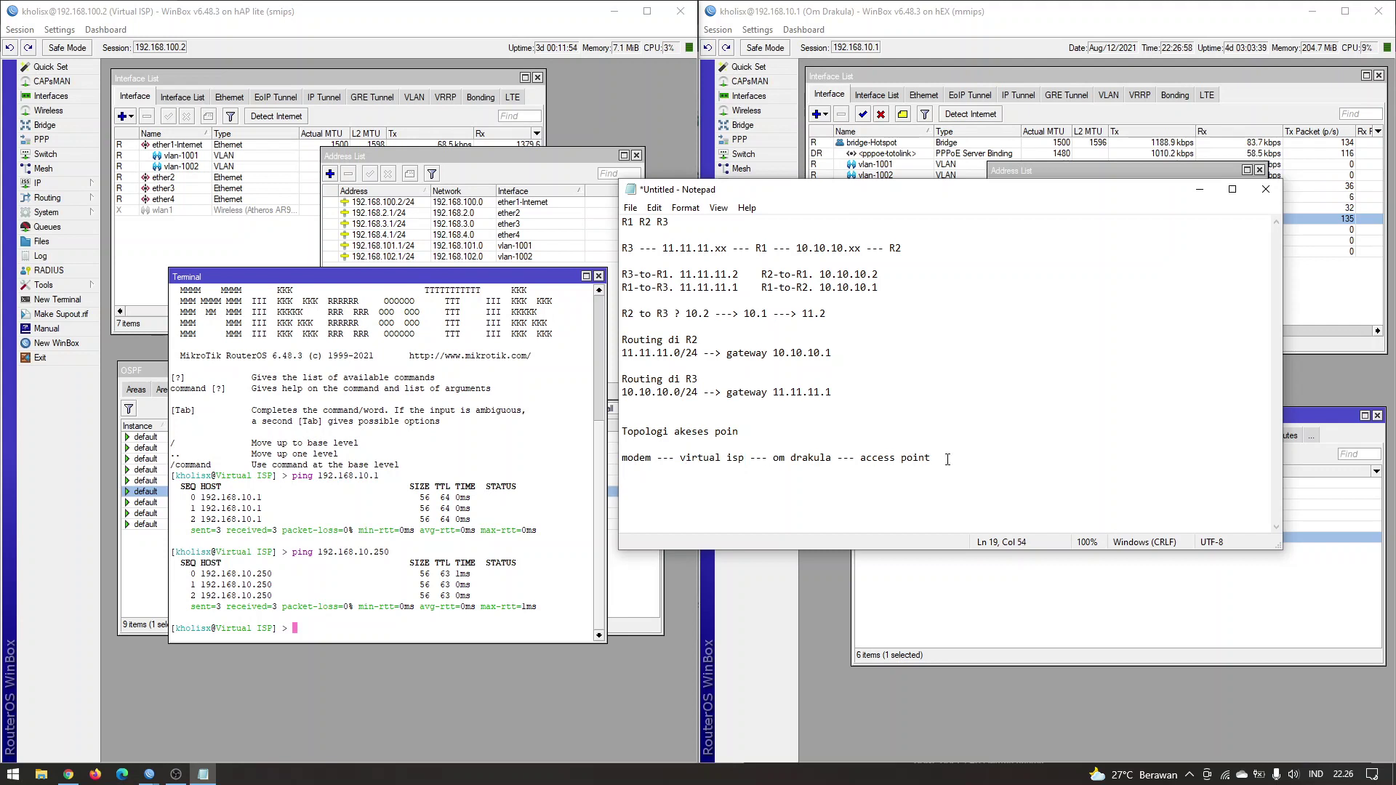
pyautogui.write('192.176')
pyautogui.press('BackSpace')
pyautogui.write('68.10.250')
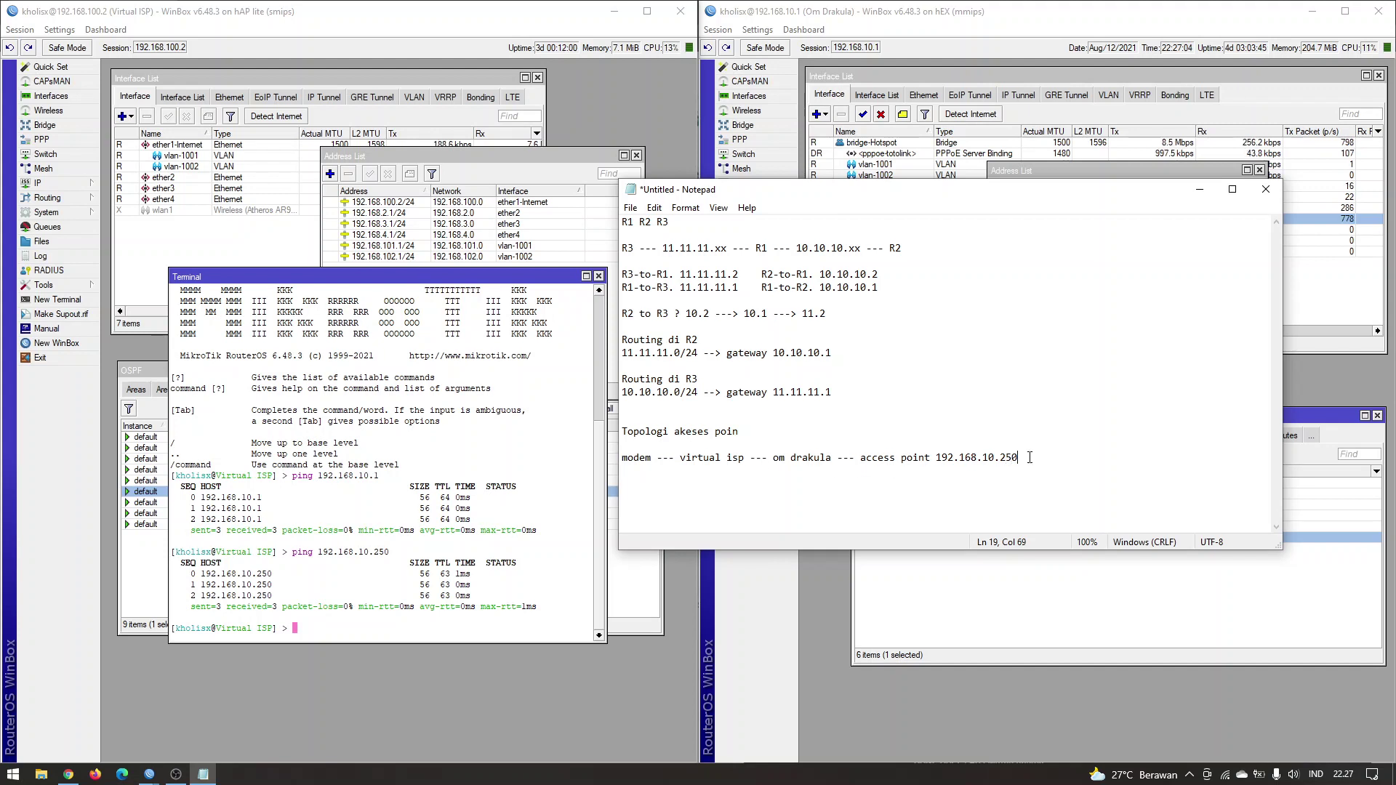
# Move 192.168.10.250 from the end of the topology line to the line below, placed under "access point".
pyautogui.moveTo(1038, 457); pyautogui.dragTo(938, 455)
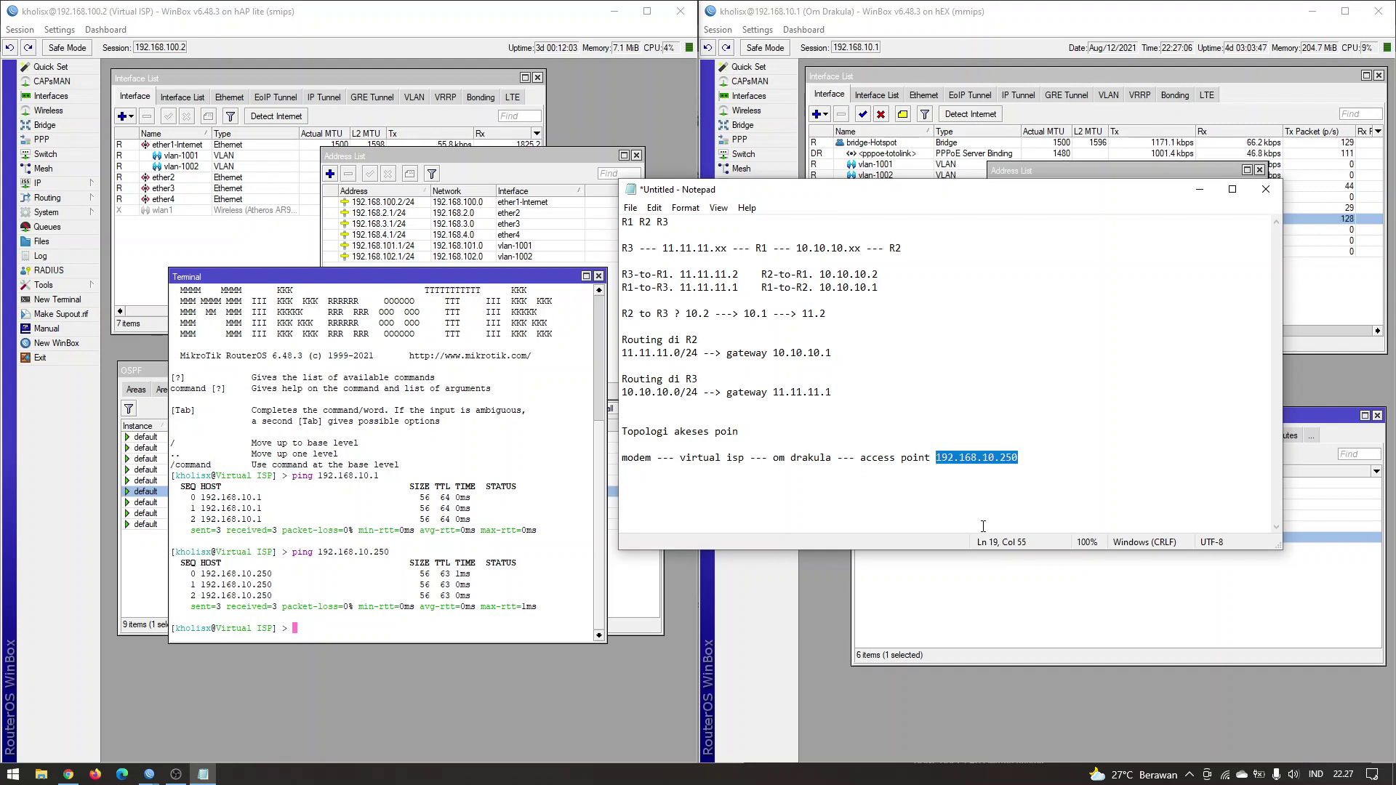
pyautogui.hotkey('ctrl', 'x')
pyautogui.click(714, 469)
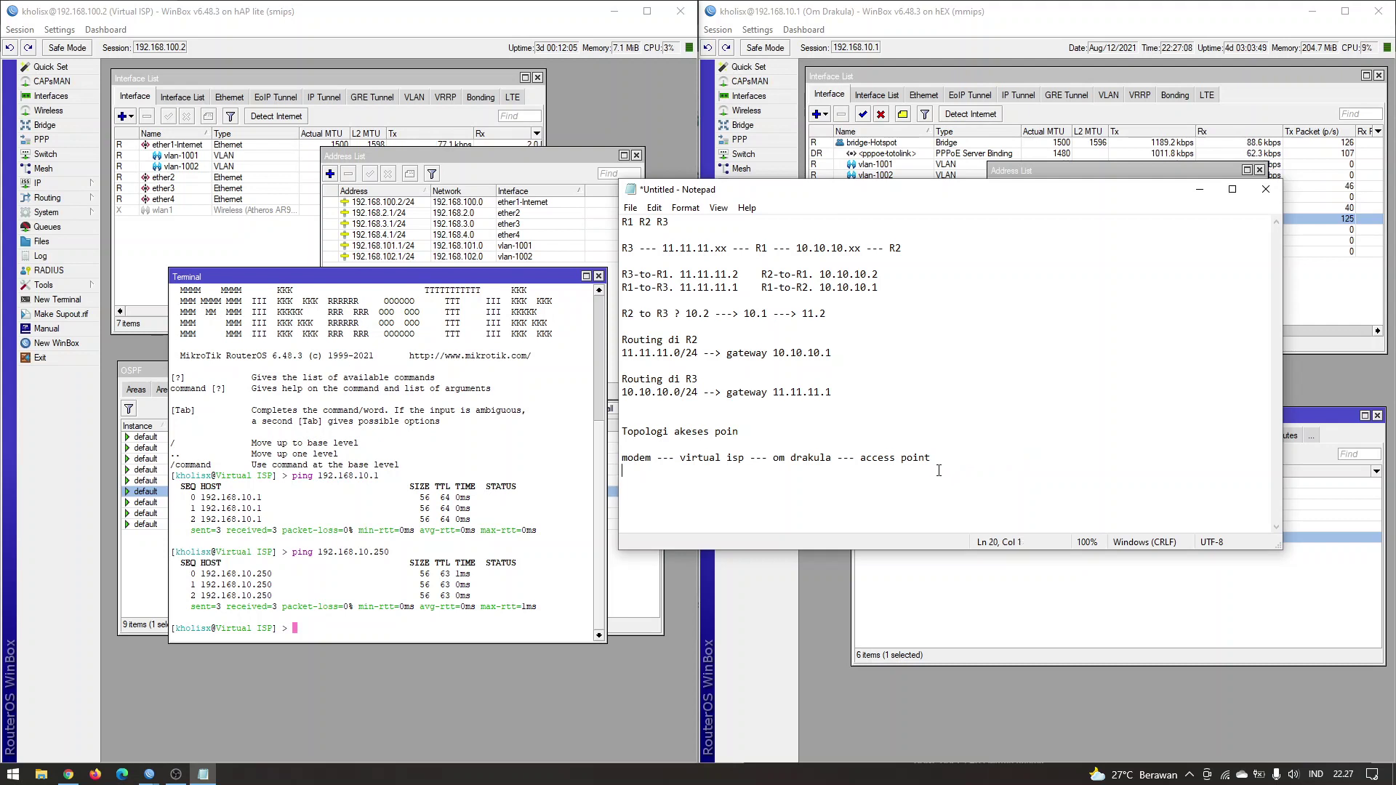
pyautogui.click(854, 469)
pyautogui.hotkey('ctrl', 'v')
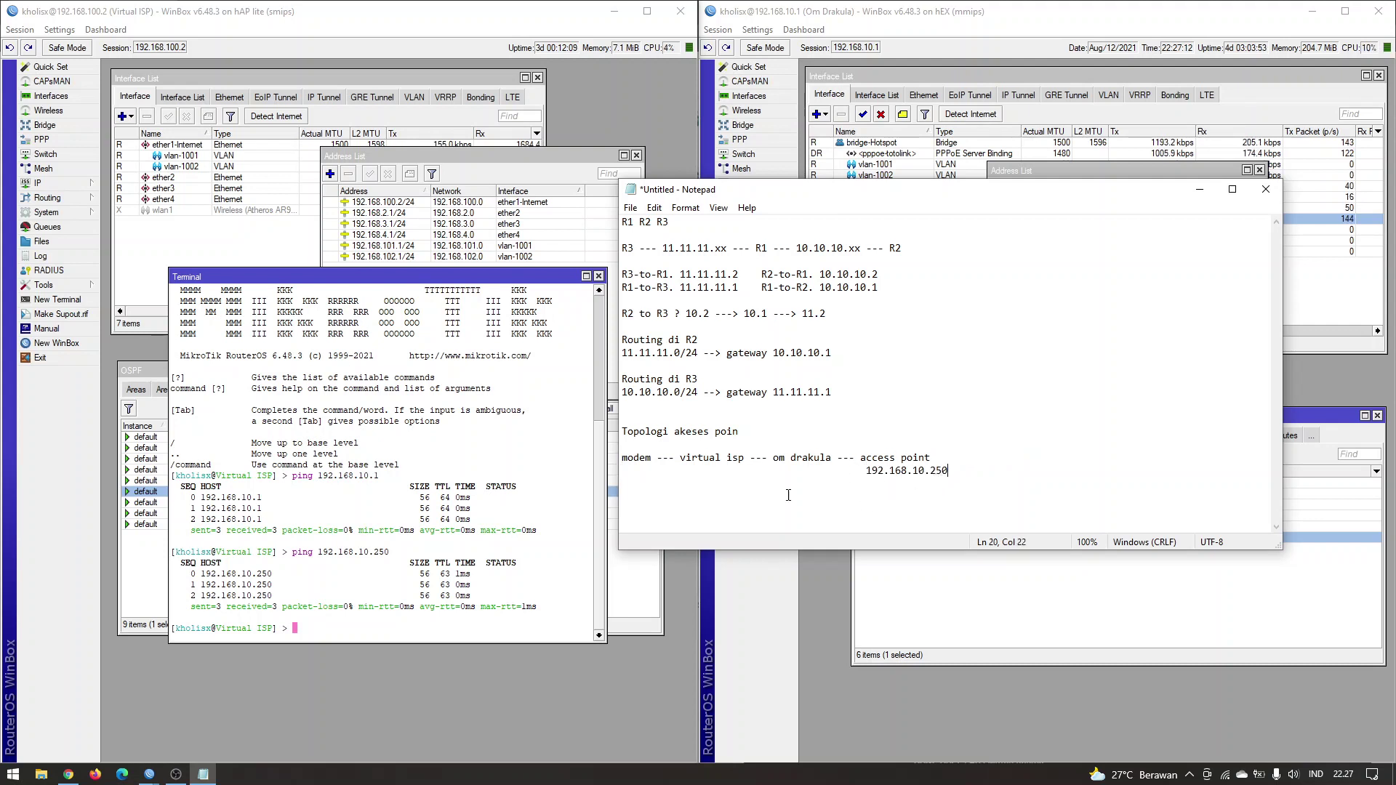
# Trace the path from "virtual isp" through "om drakula" to "access point" in the topology notes.
pyautogui.click(716, 474)
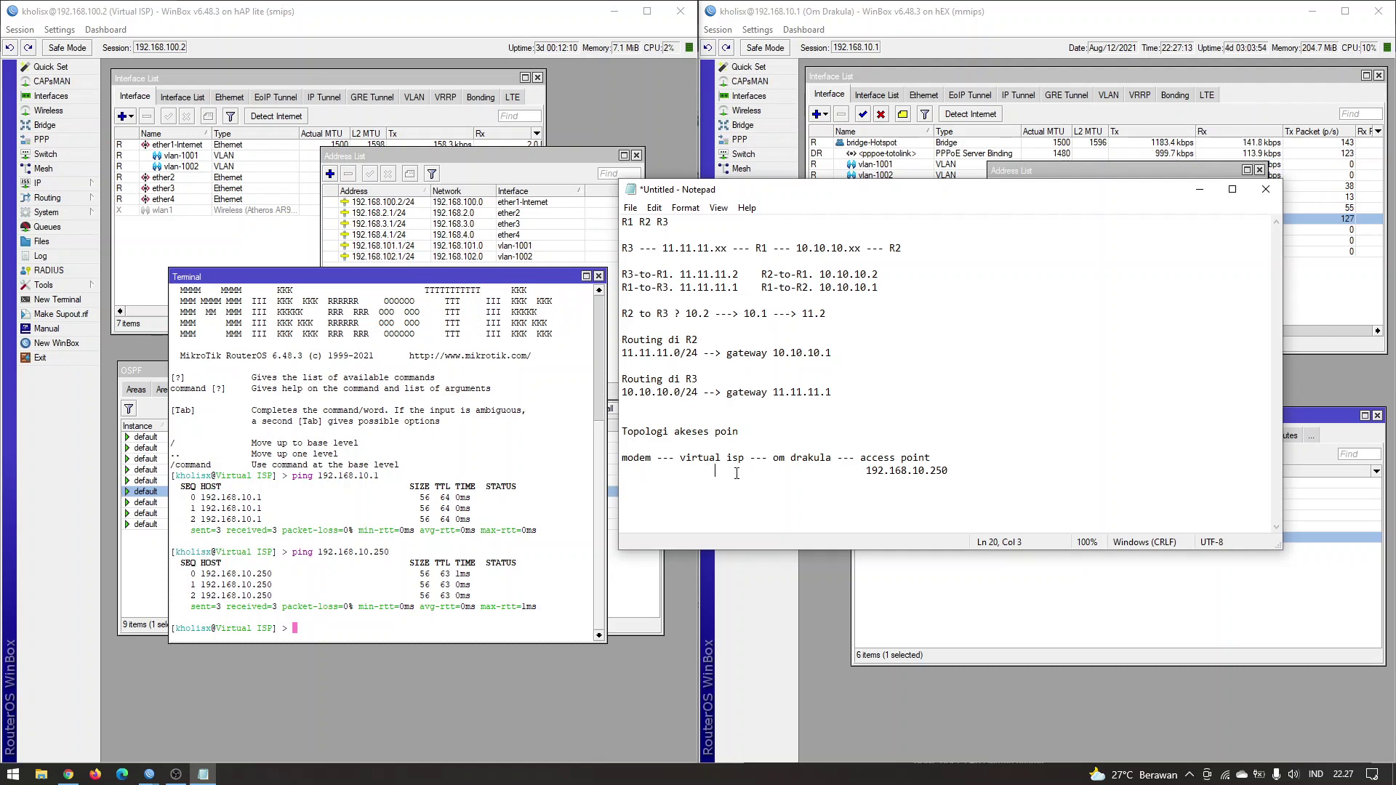
pyautogui.click(307, 634)
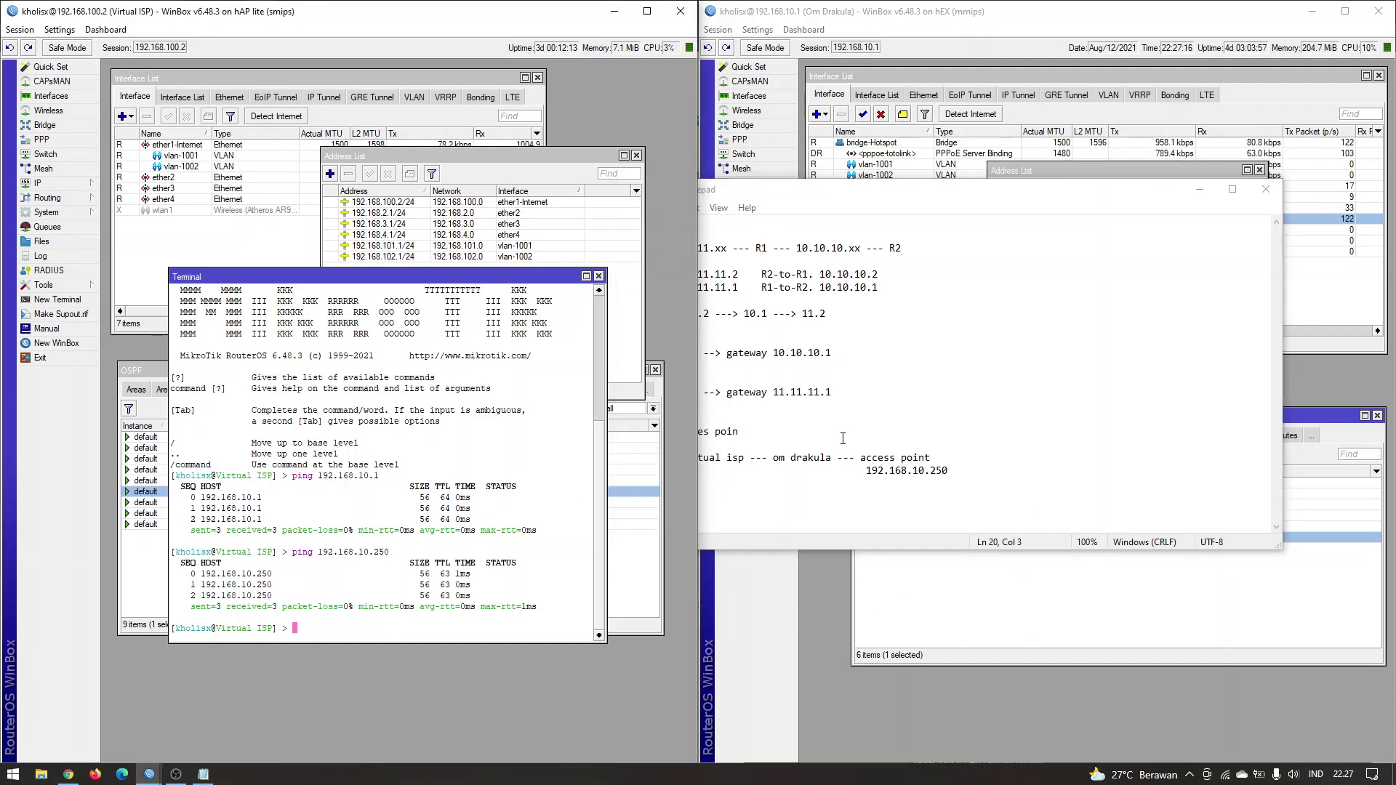
pyautogui.click(881, 185)
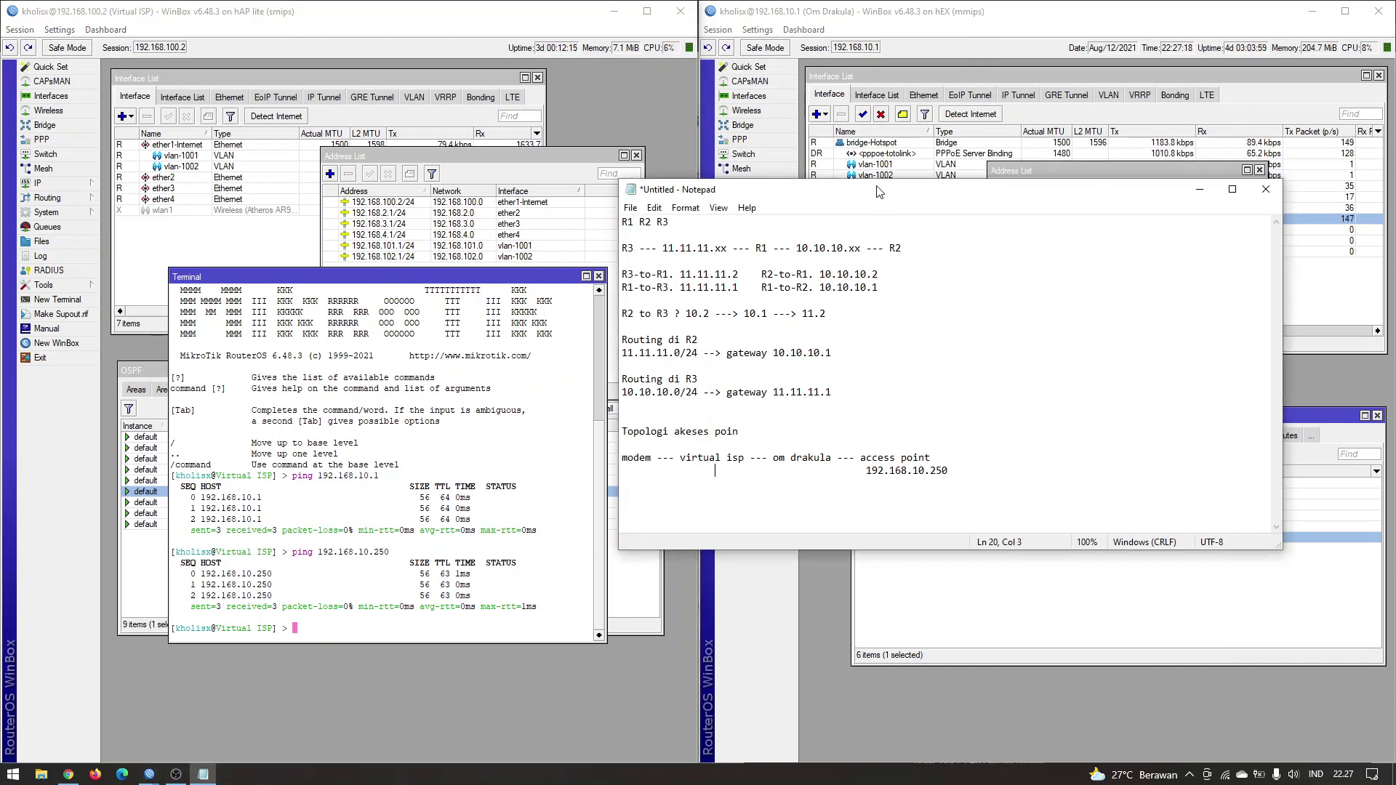
pyautogui.moveTo(686, 457); pyautogui.dragTo(722, 457)
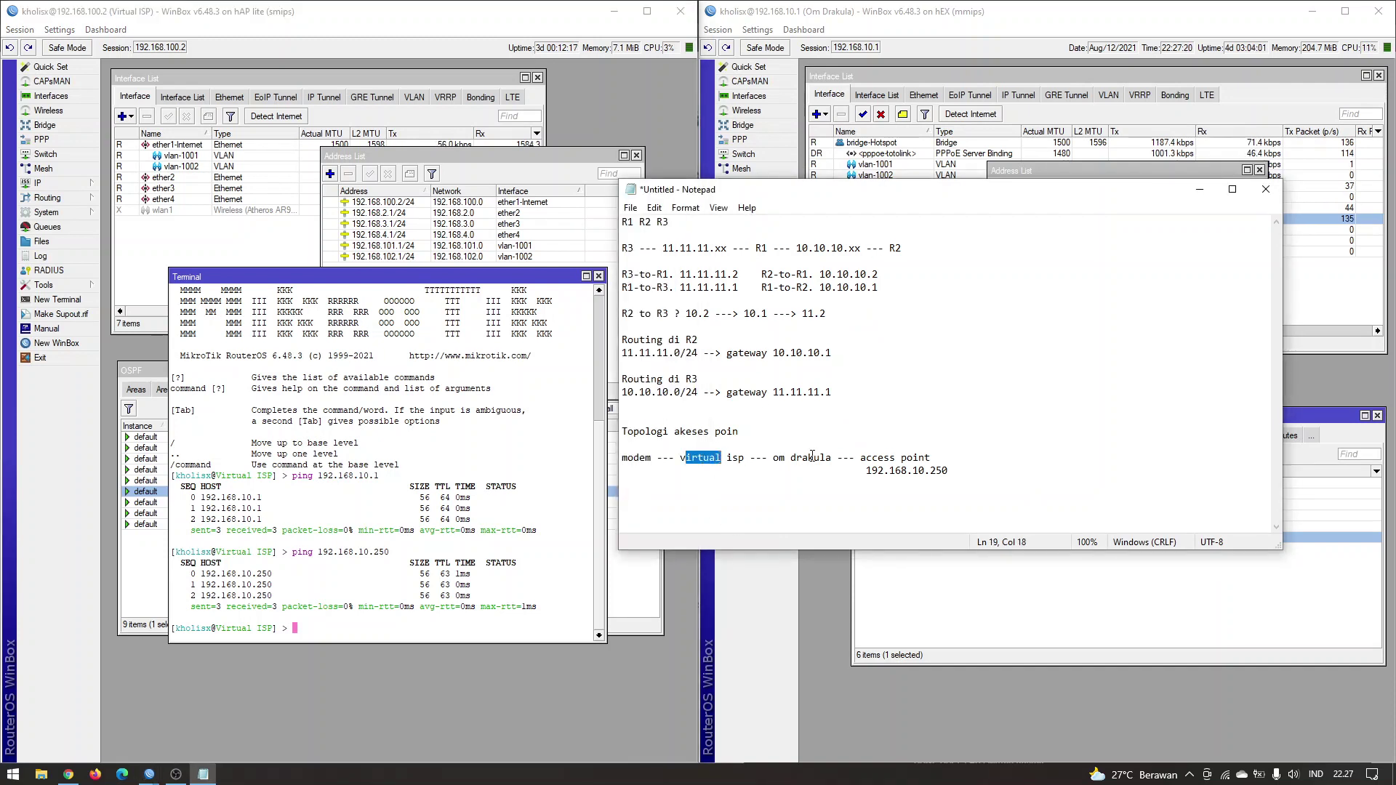
pyautogui.moveTo(833, 457); pyautogui.dragTo(774, 457)
pyautogui.click(889, 453)
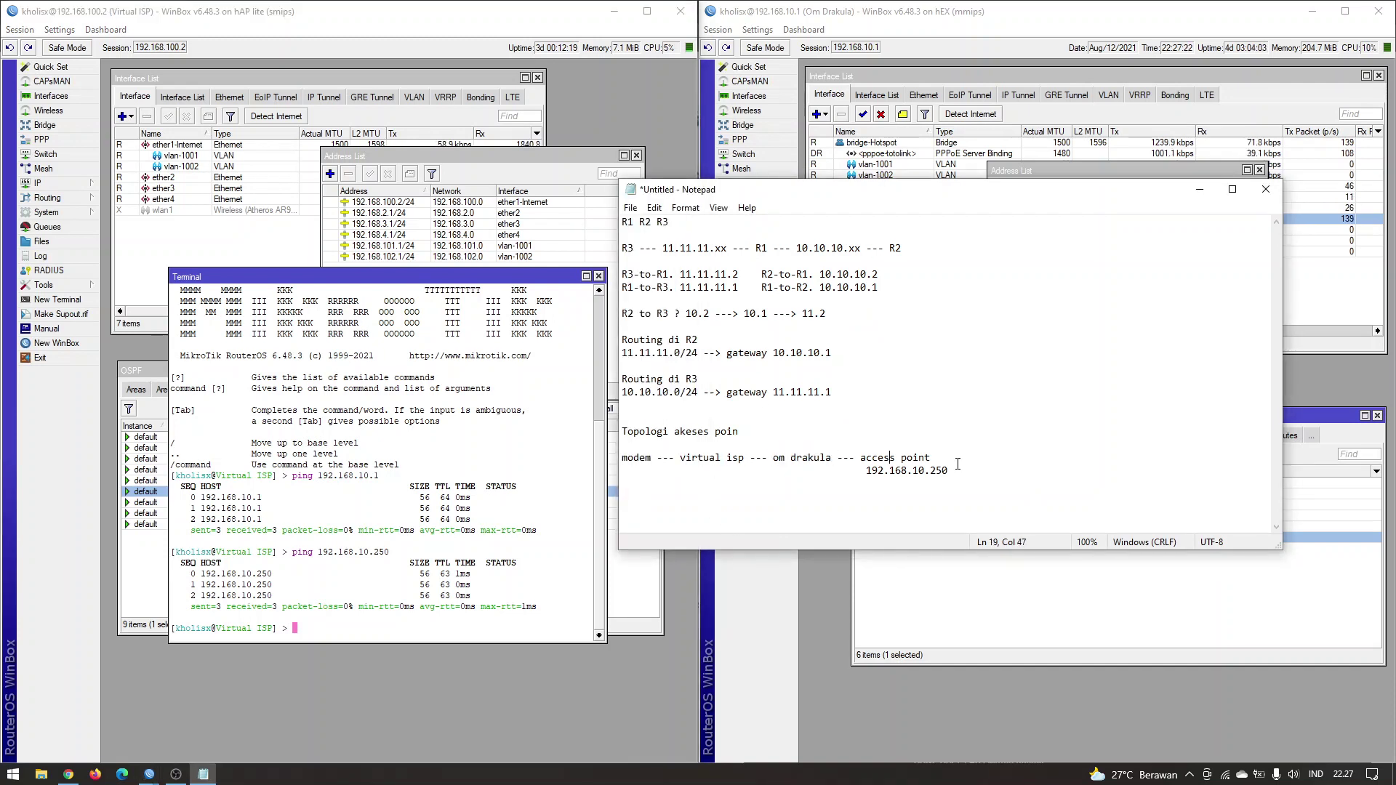
# Append "--- HP" after "access point" in the topology line and highlight the path back to "virtual isp".
pyautogui.press('Right')
pyautogui.press('Right')
pyautogui.write('--- HOP')
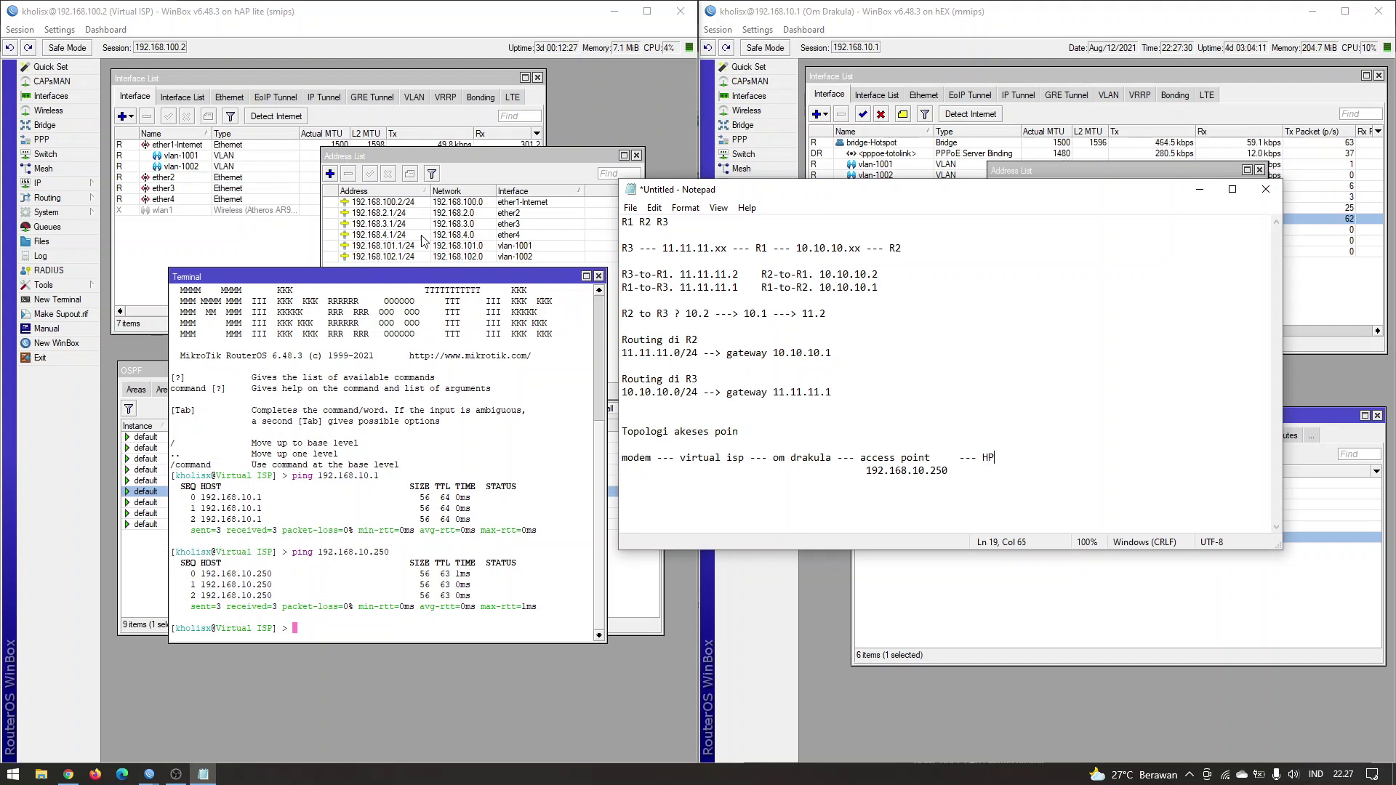
pyautogui.moveTo(998, 457); pyautogui.dragTo(746, 457)
pyautogui.click(1006, 457)
# Move the Notepad window up and review the status and traffic of the pppoe-totolink interface on the Om Drakula router.
pyautogui.moveTo(965, 192); pyautogui.dragTo(932, 125)
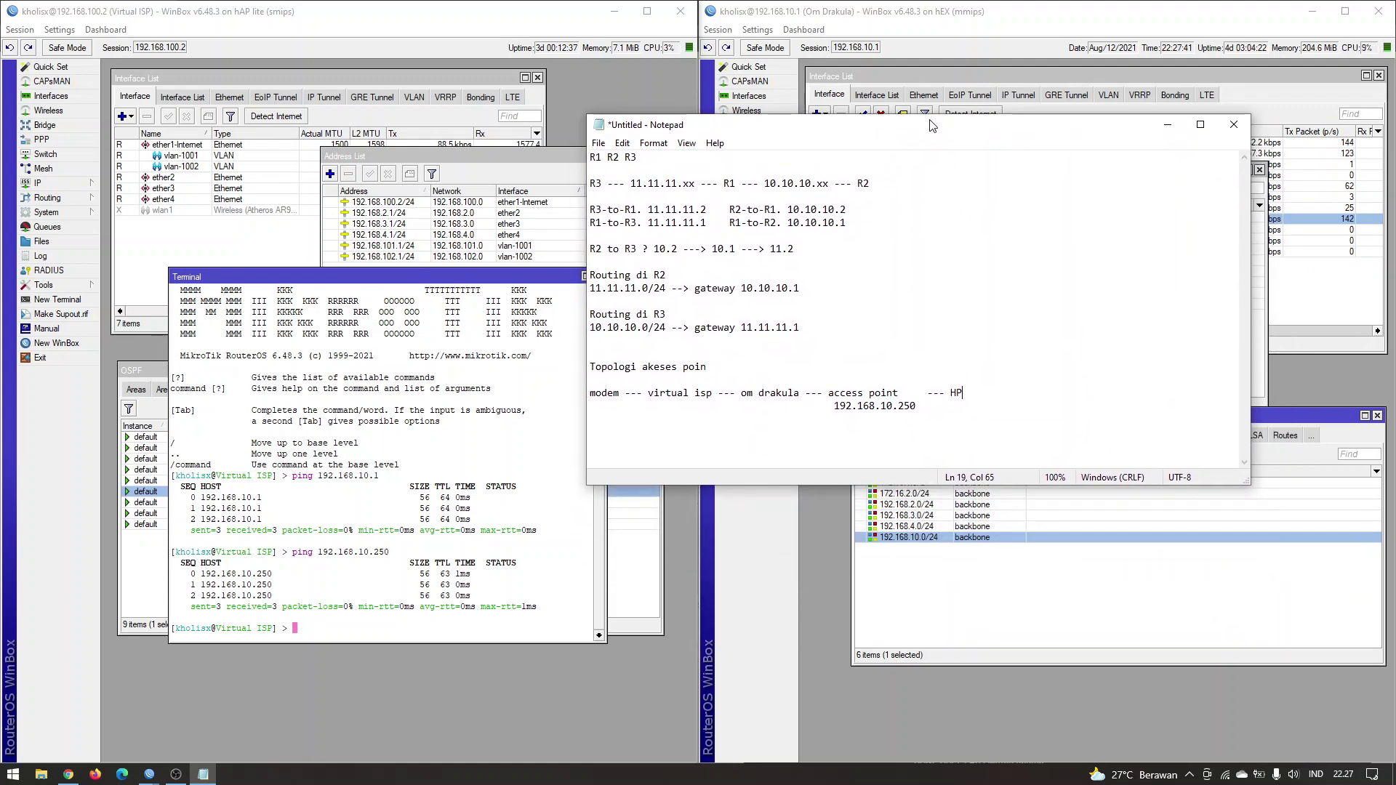
pyautogui.click(931, 495)
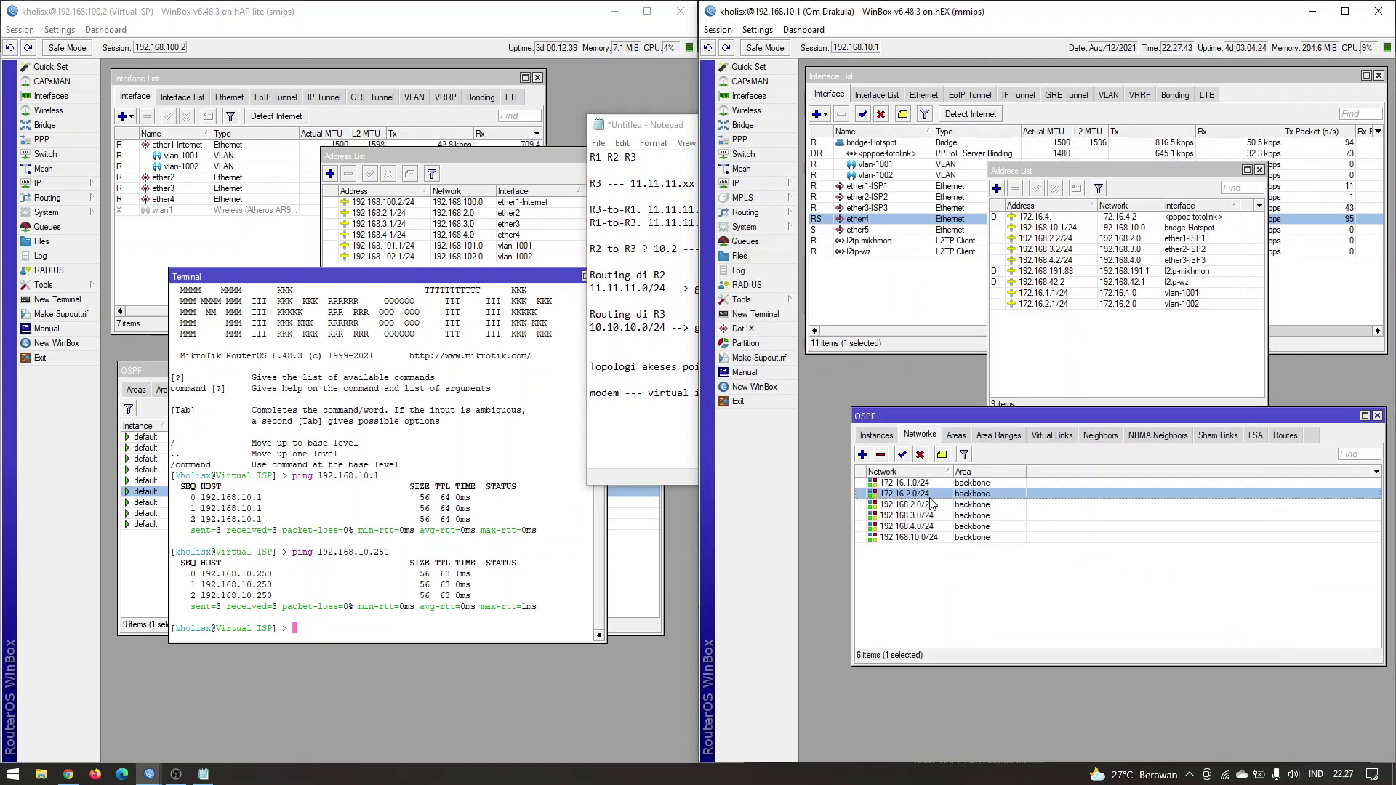
pyautogui.doubleClick(913, 154)
pyautogui.click(1123, 165)
pyautogui.click(1158, 165)
pyautogui.click(1124, 166)
pyautogui.click(1154, 165)
pyautogui.moveTo(1166, 146); pyautogui.dragTo(1120, 90)
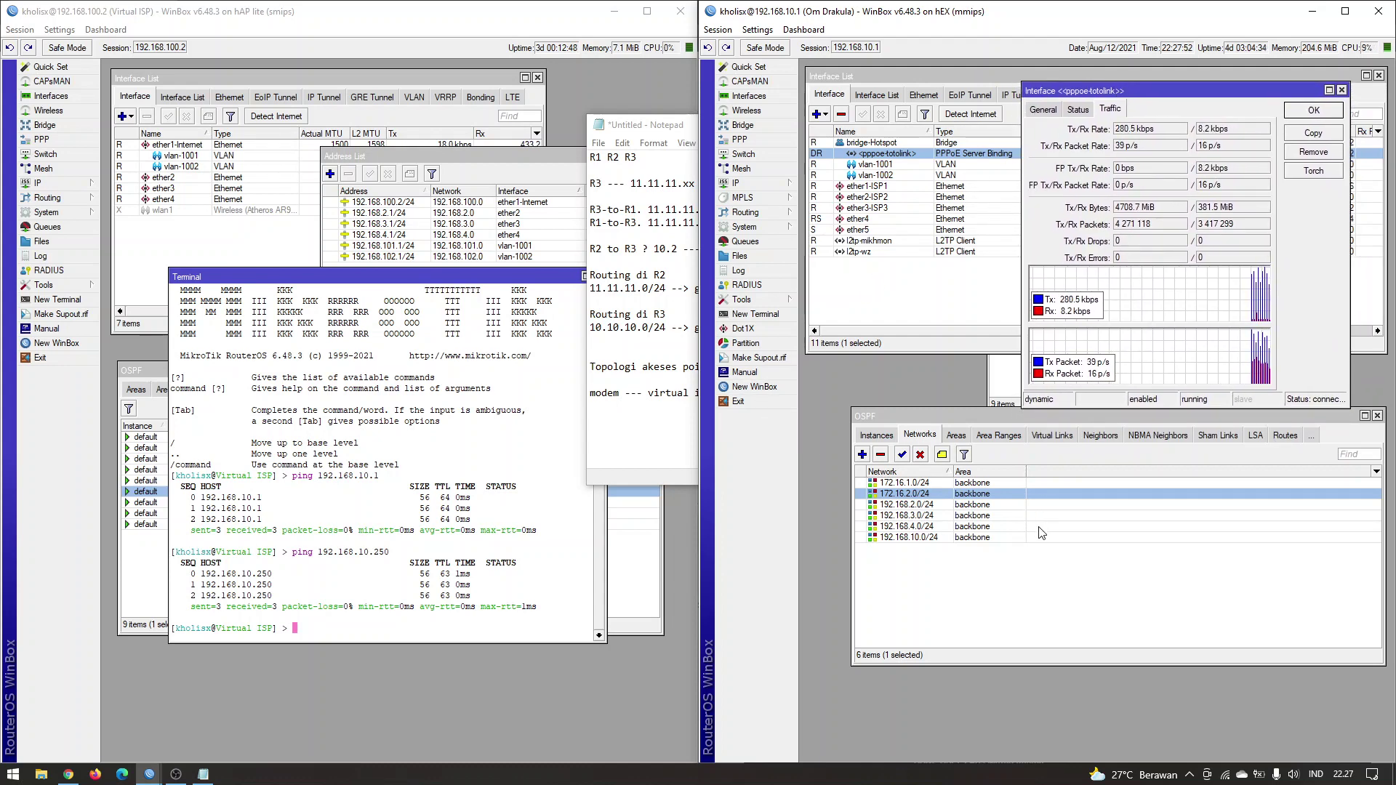
# Switch to Notepad and replace the end of the topology line after "access point" with "--- pppoe a720r", spaced further out.
pyautogui.hotkey('alt', 'Tab')
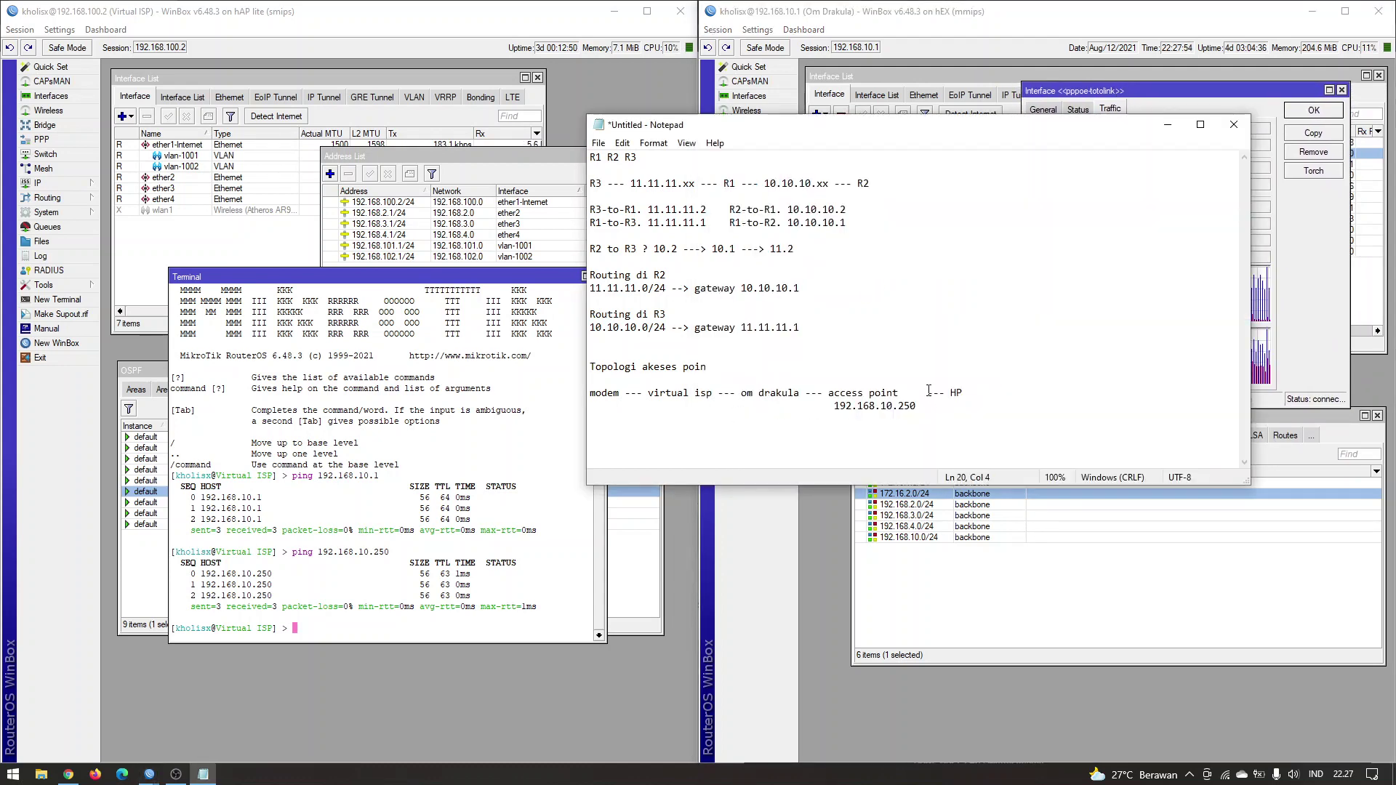
pyautogui.moveTo(899, 394); pyautogui.dragTo(996, 393)
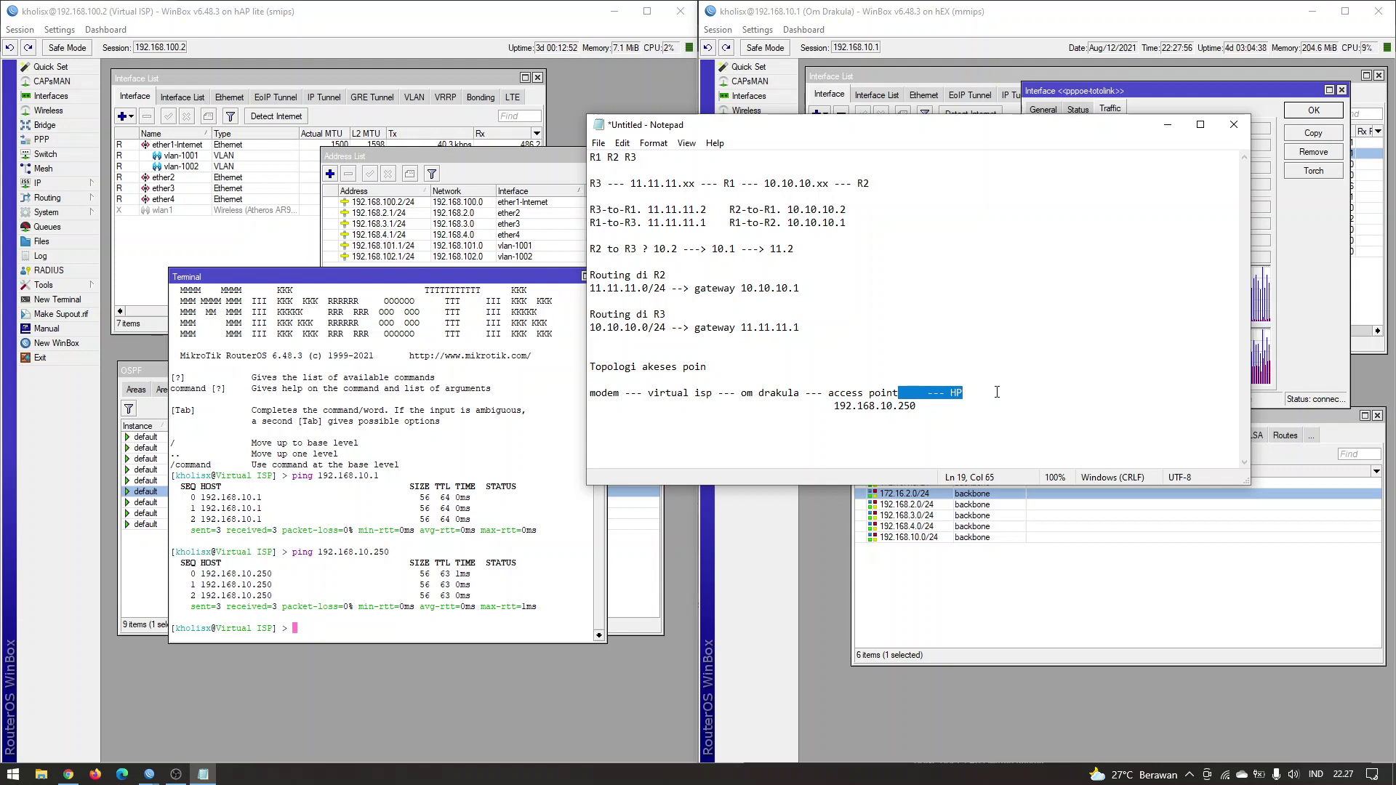
pyautogui.write('--- pppoe a720')
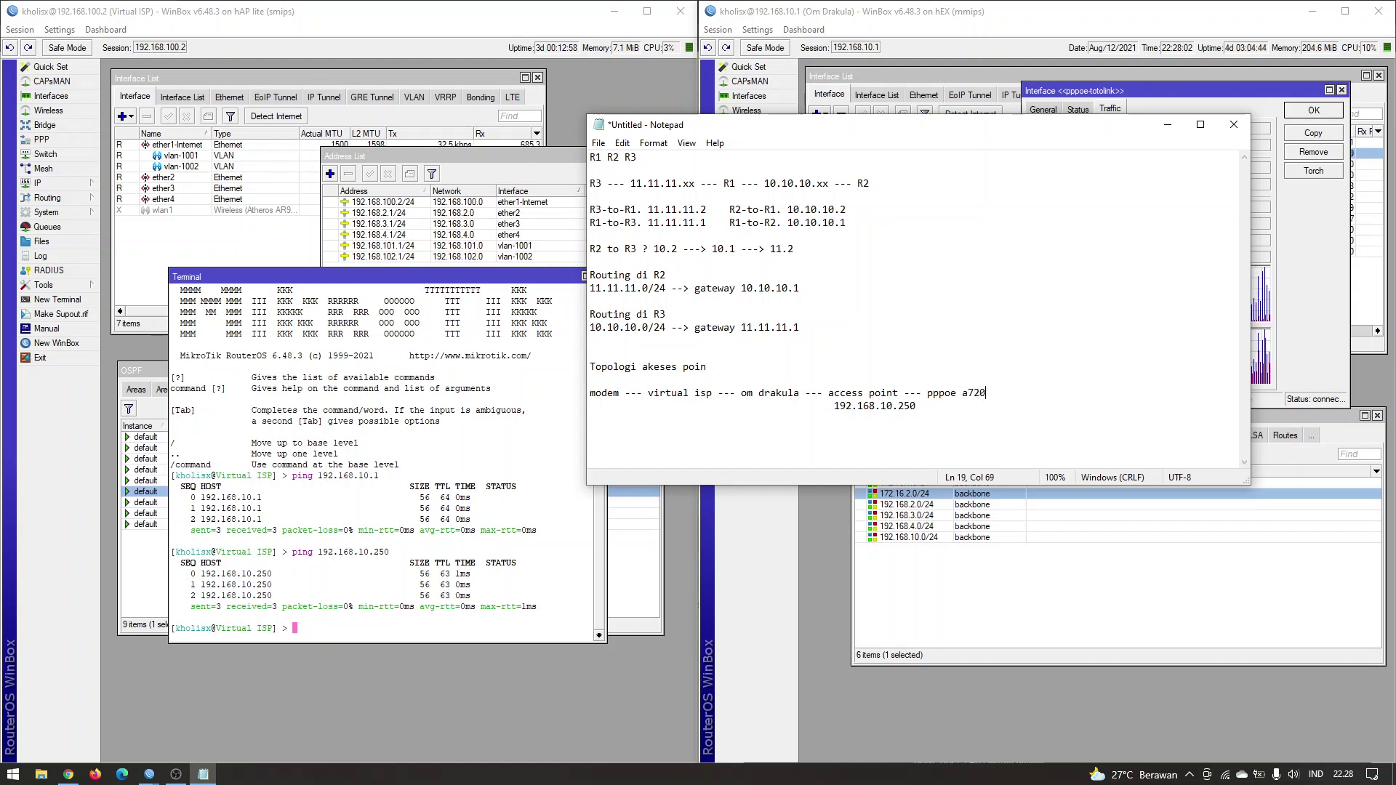
pyautogui.write('r')
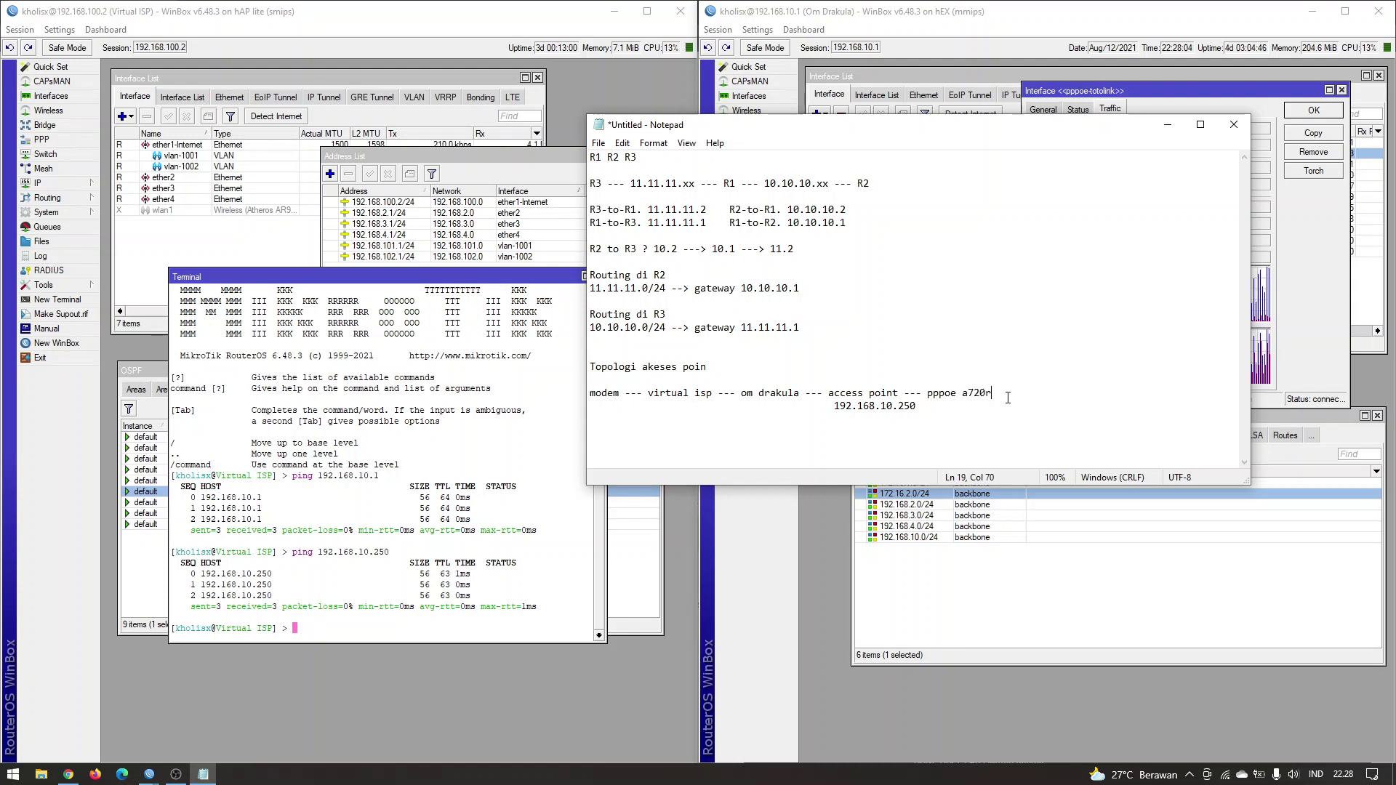
pyautogui.hotkey('ctrl', 'Left')
pyautogui.hotkey('ctrl', 'Left')
# Add the address 172.16.4.2 beneath "pppoe a720r" in the topology notes and highlight it.
pyautogui.click(996, 406)
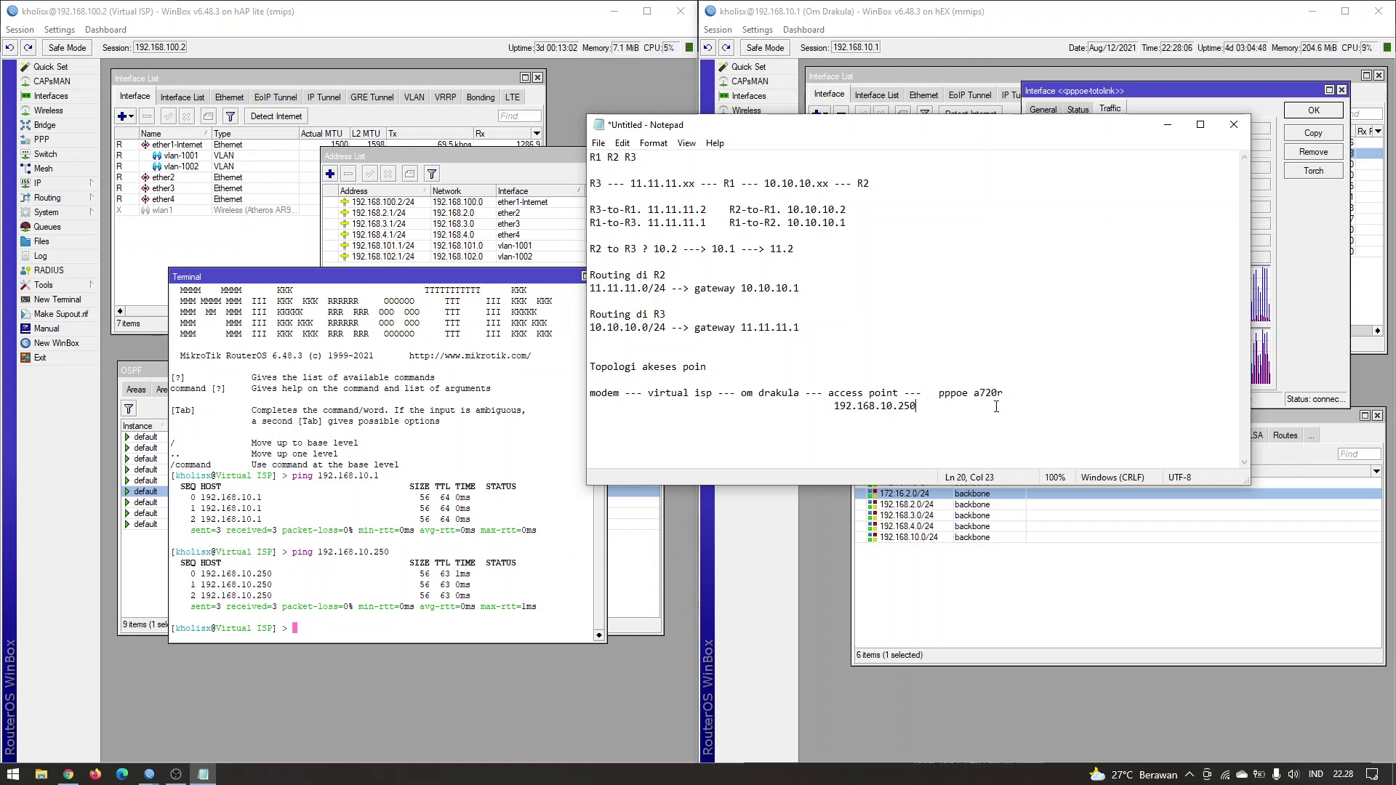
pyautogui.write('172.16.,')
pyautogui.write('.2')
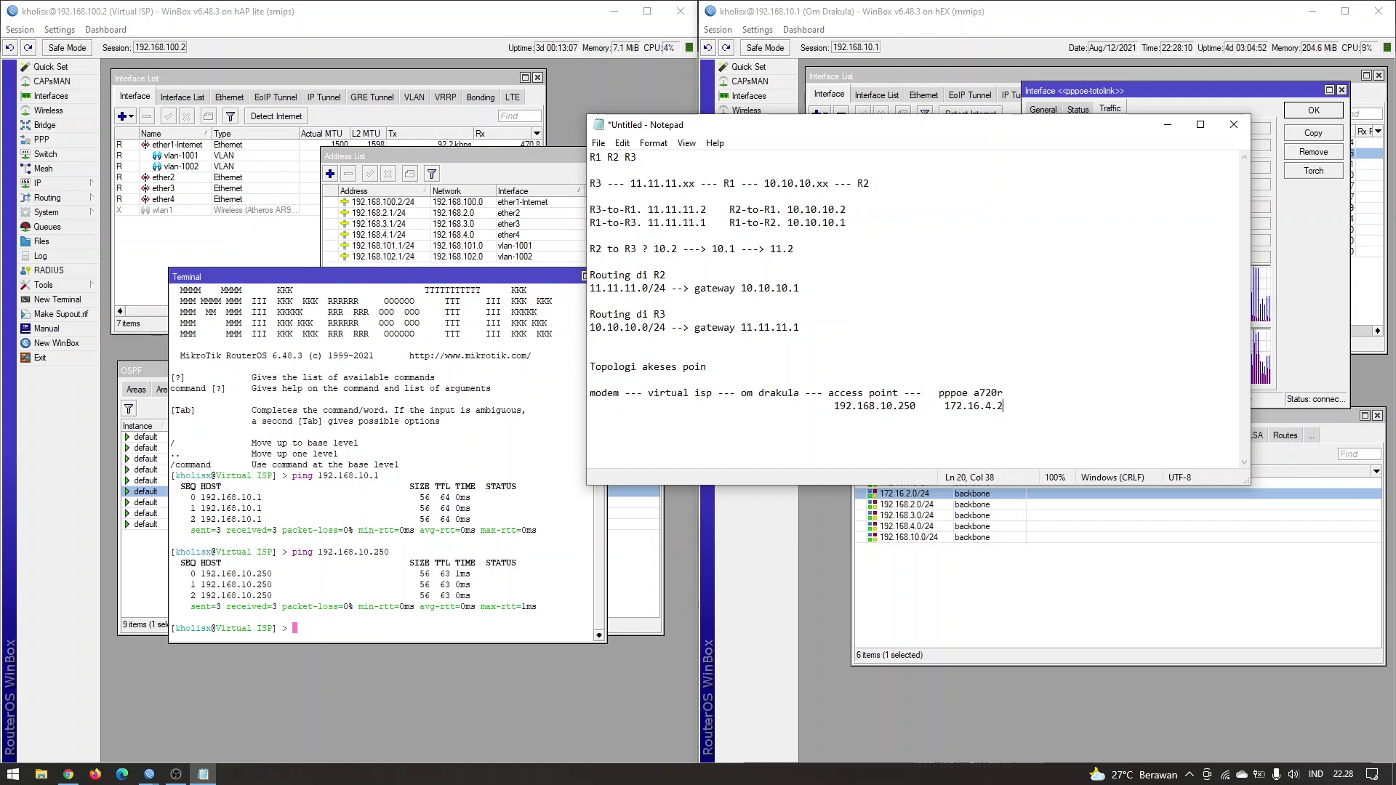
pyautogui.moveTo(1007, 412); pyautogui.dragTo(943, 407)
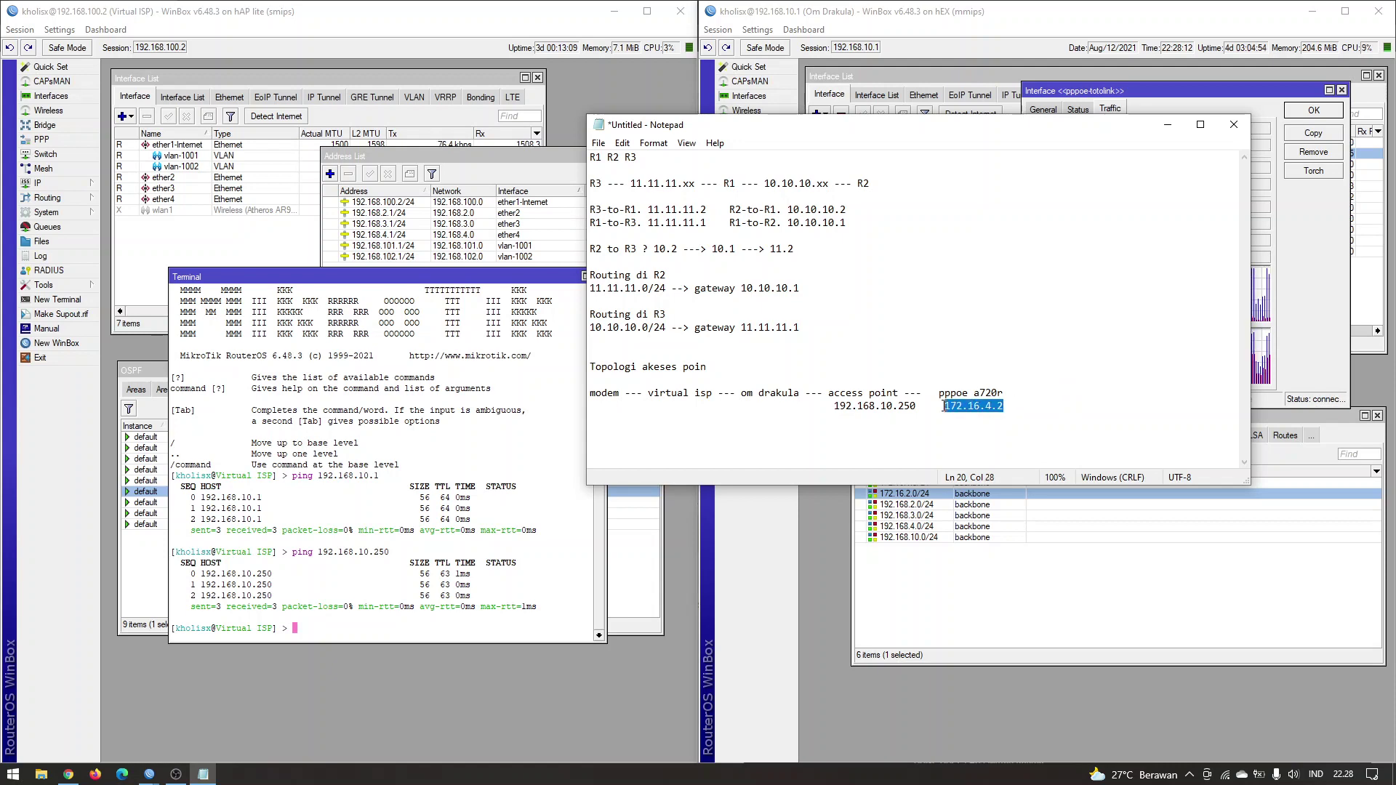
pyautogui.click(673, 405)
pyautogui.press('Left')
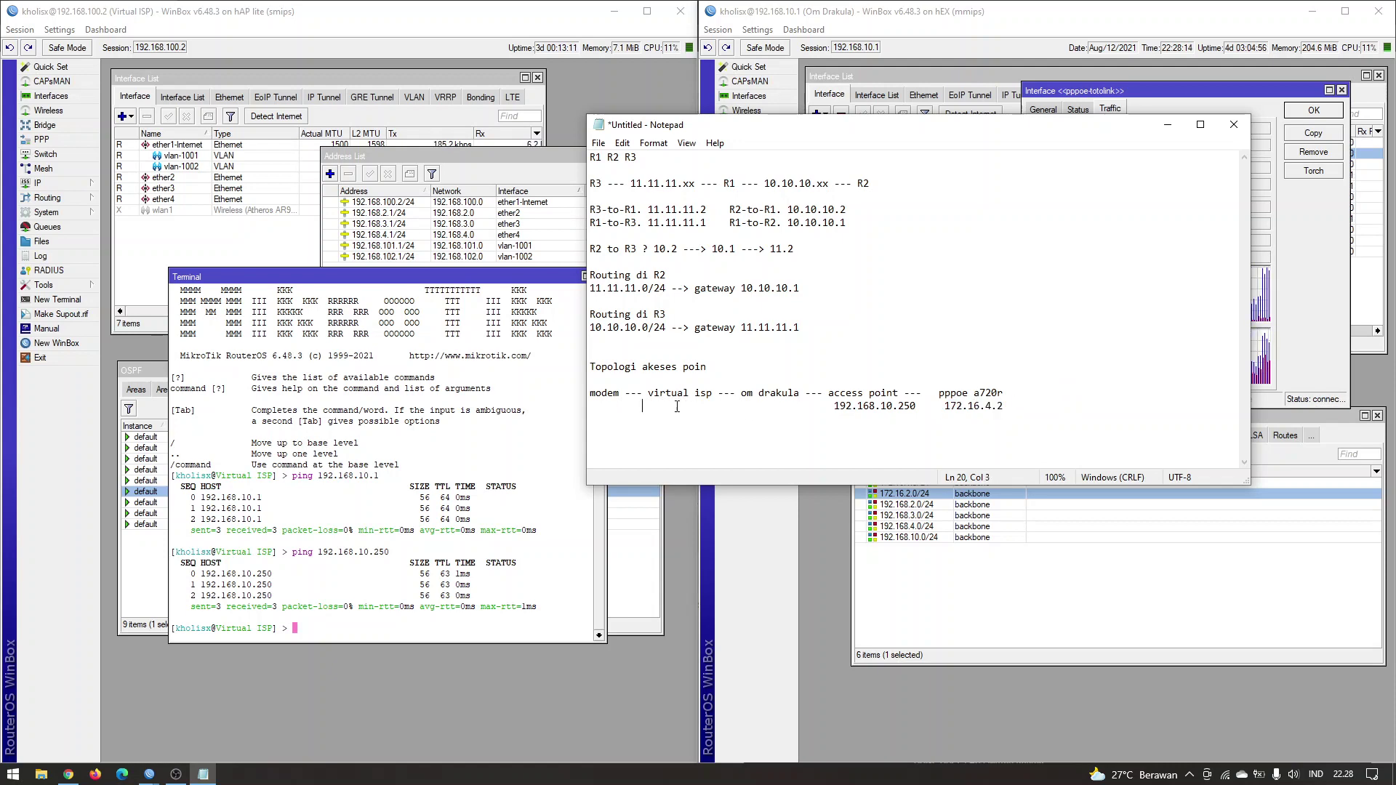
# Add the OSPF network 172.16.4.0/24 in the backbone area on the Om Drakula router and apply it.
pyautogui.click(1000, 495)
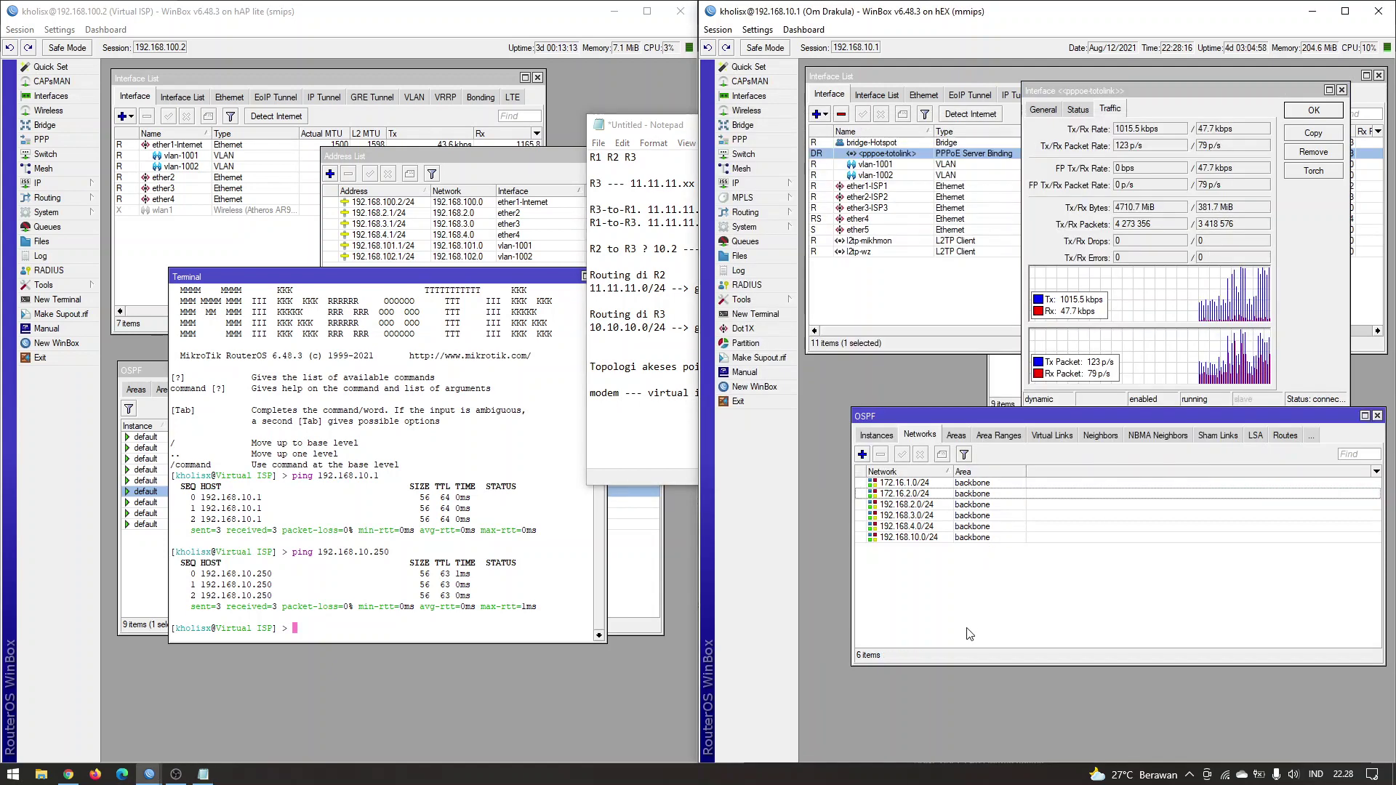
pyautogui.click(862, 454)
pyautogui.write('172.16.4.2')
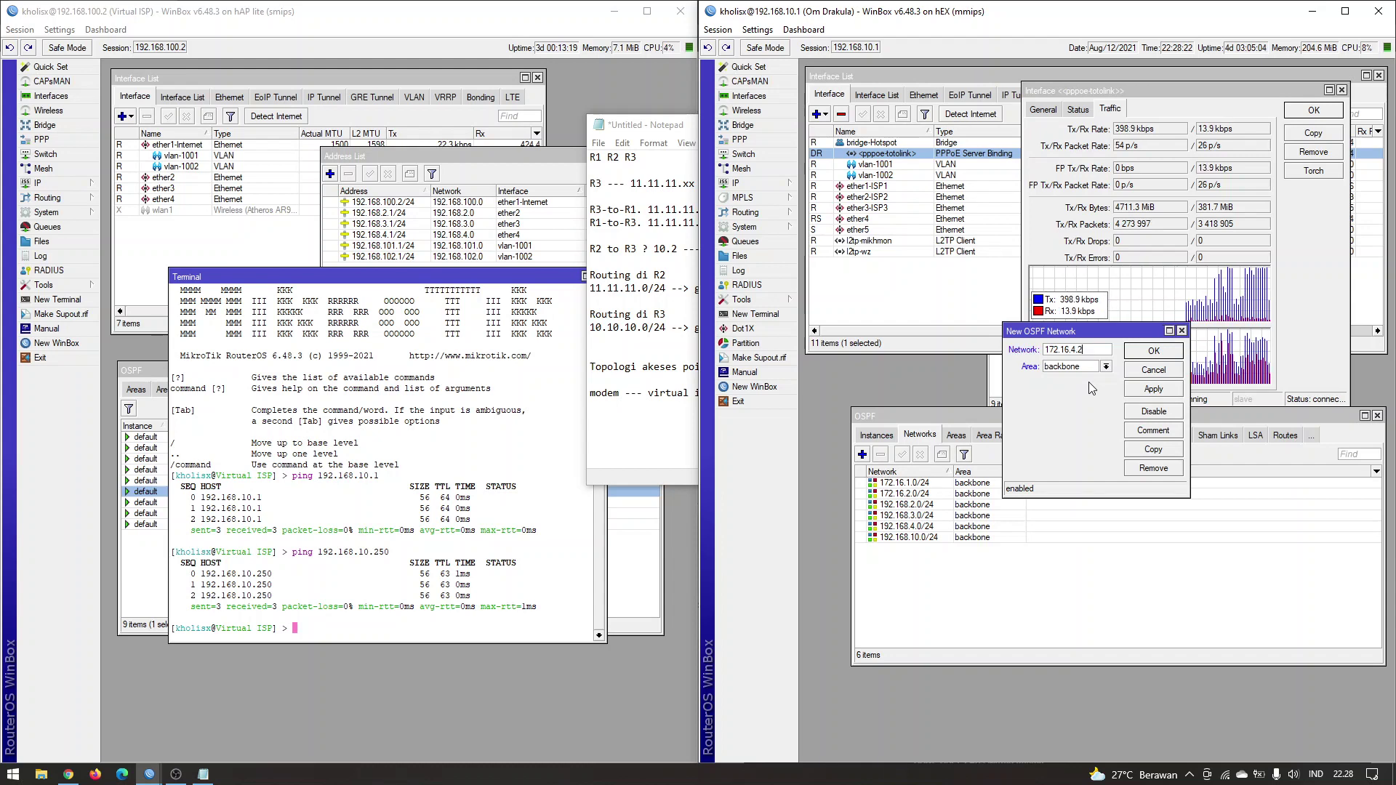
pyautogui.press('BackSpace')
pyautogui.write('0/24')
pyautogui.click(1154, 389)
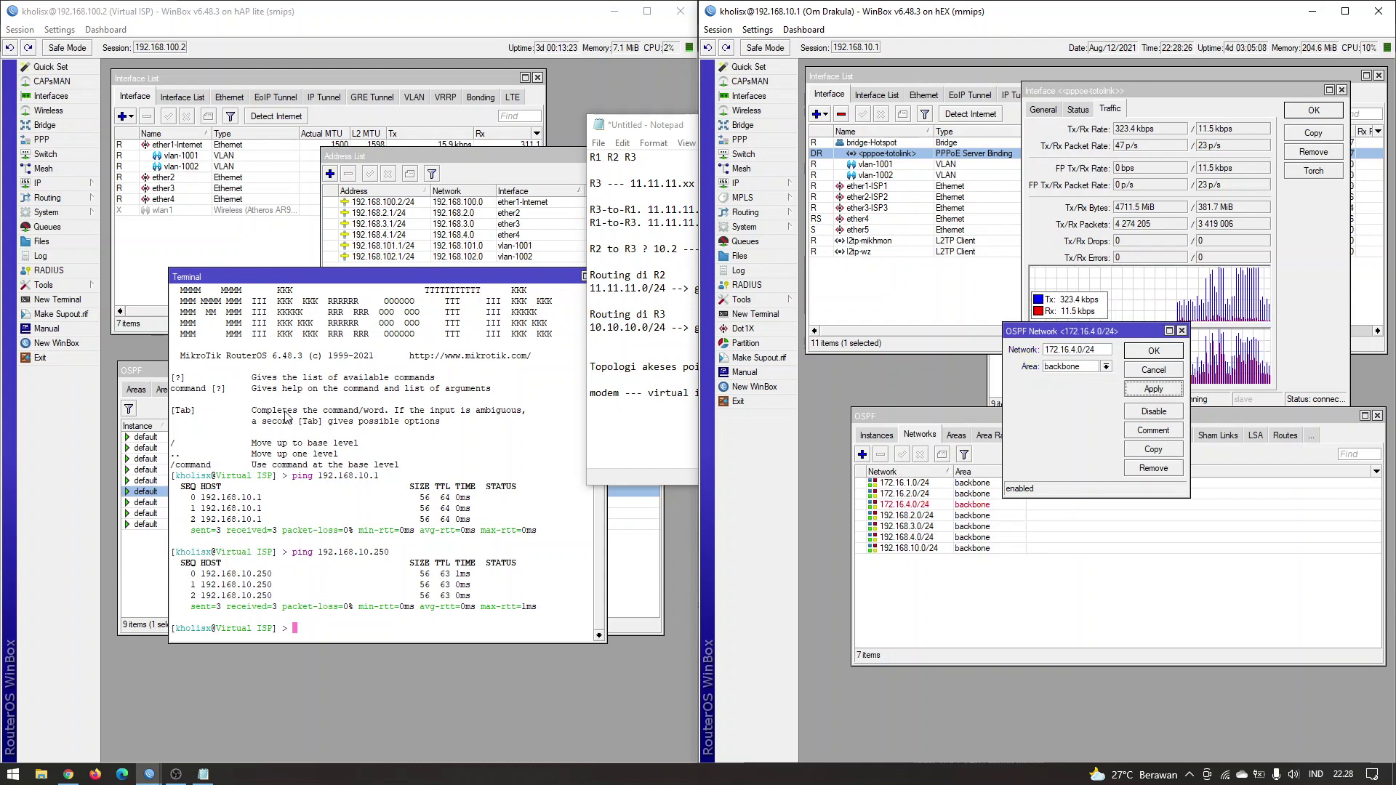
# Examine the 172.16.4.2 route in Virtual ISP's OSPF routes and close the settings of the 172.16.4.0/24 network.
pyautogui.click(153, 526)
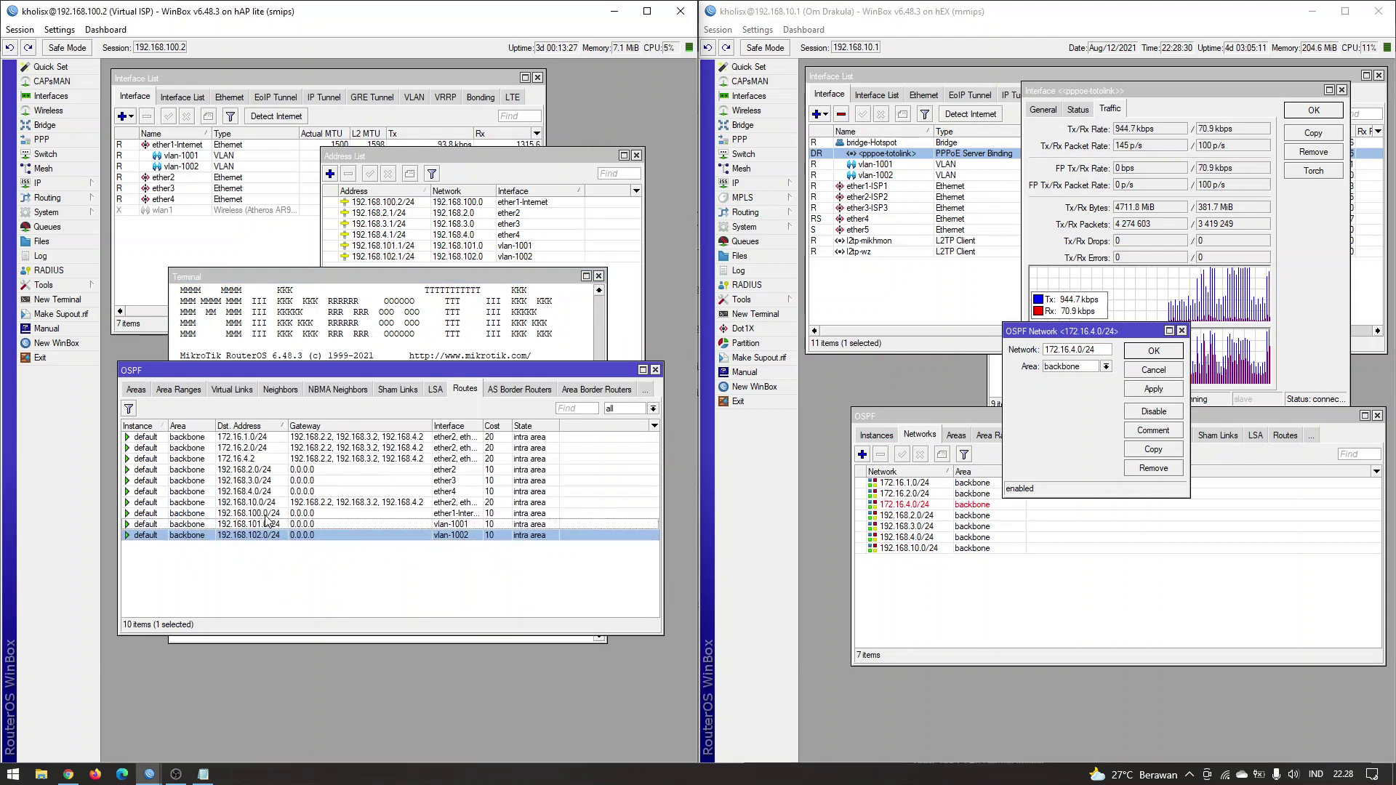
pyautogui.click(270, 461)
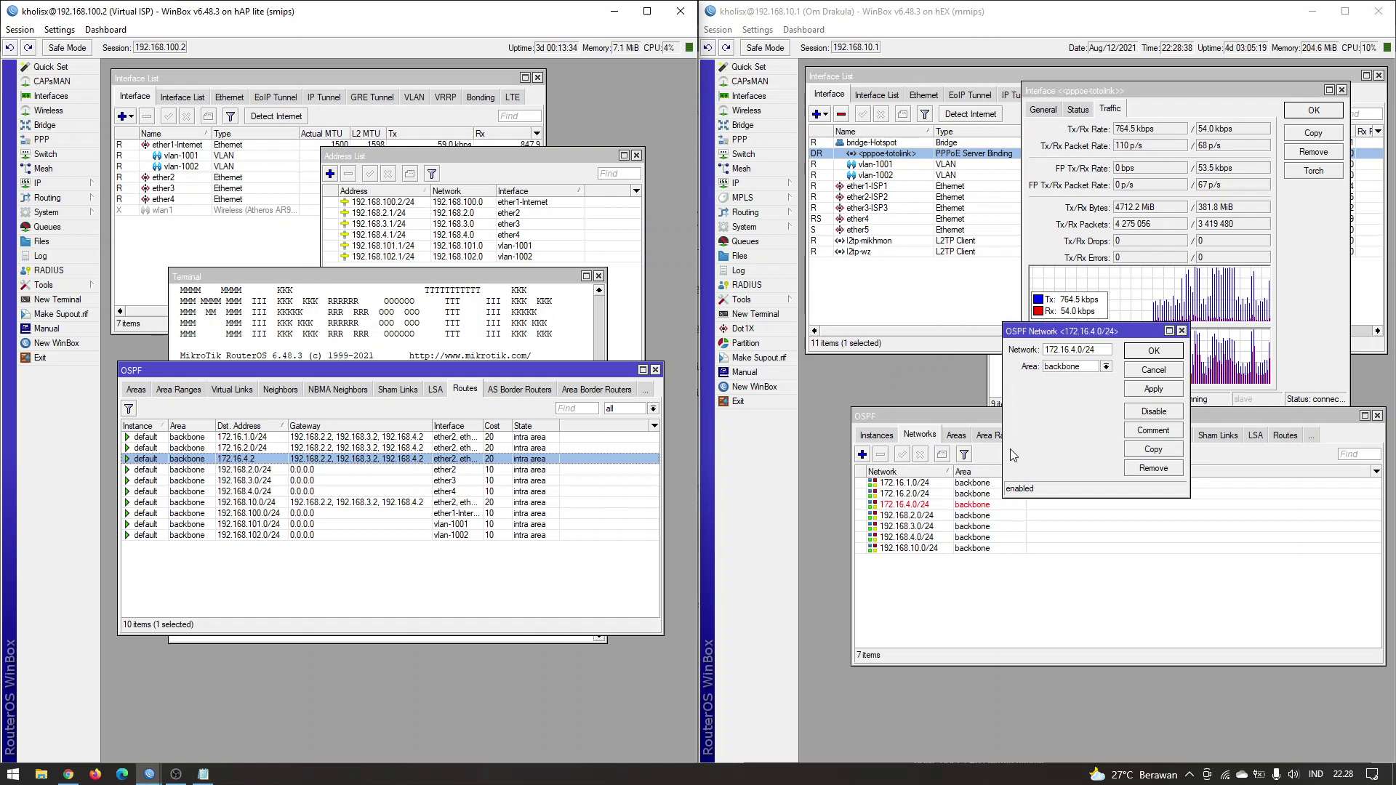
pyautogui.click(1104, 346)
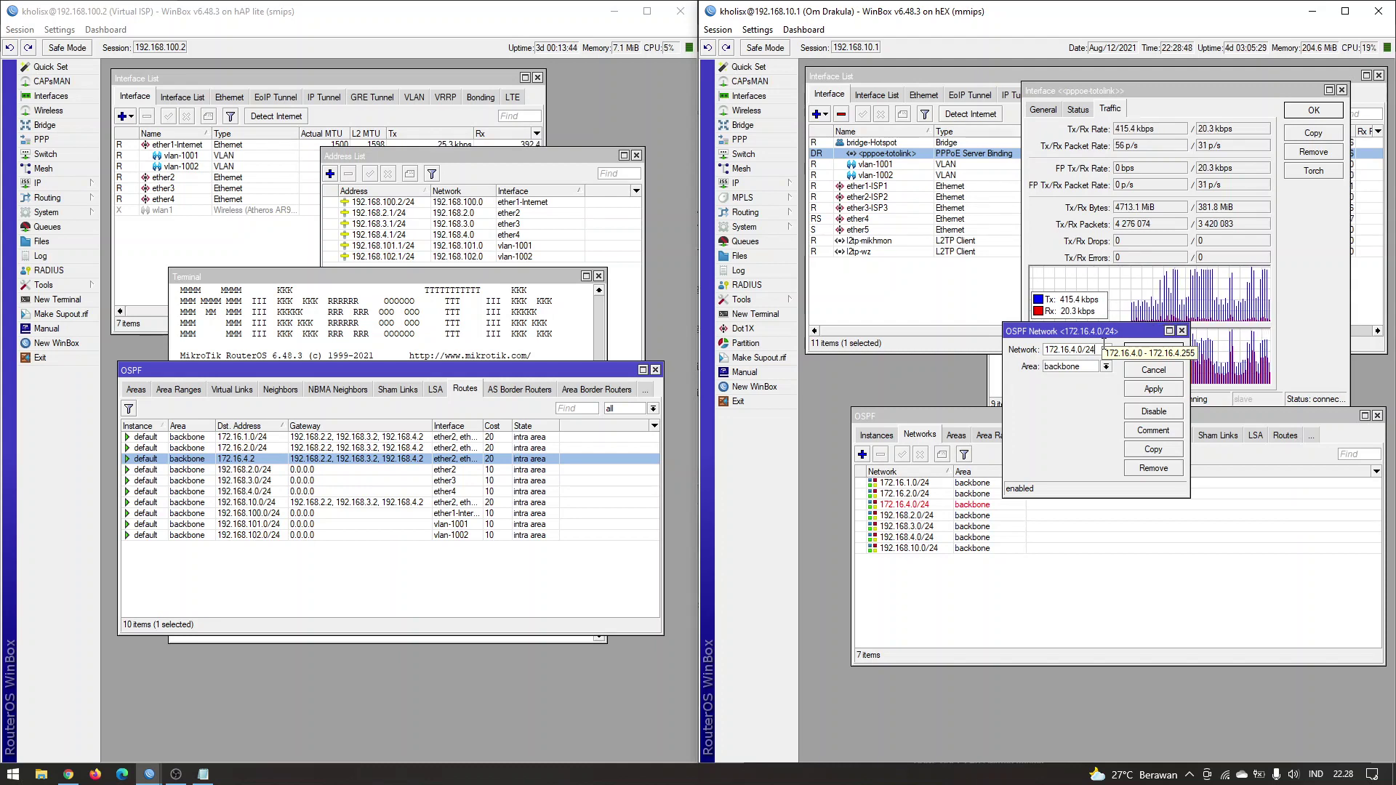
pyautogui.click(1151, 351)
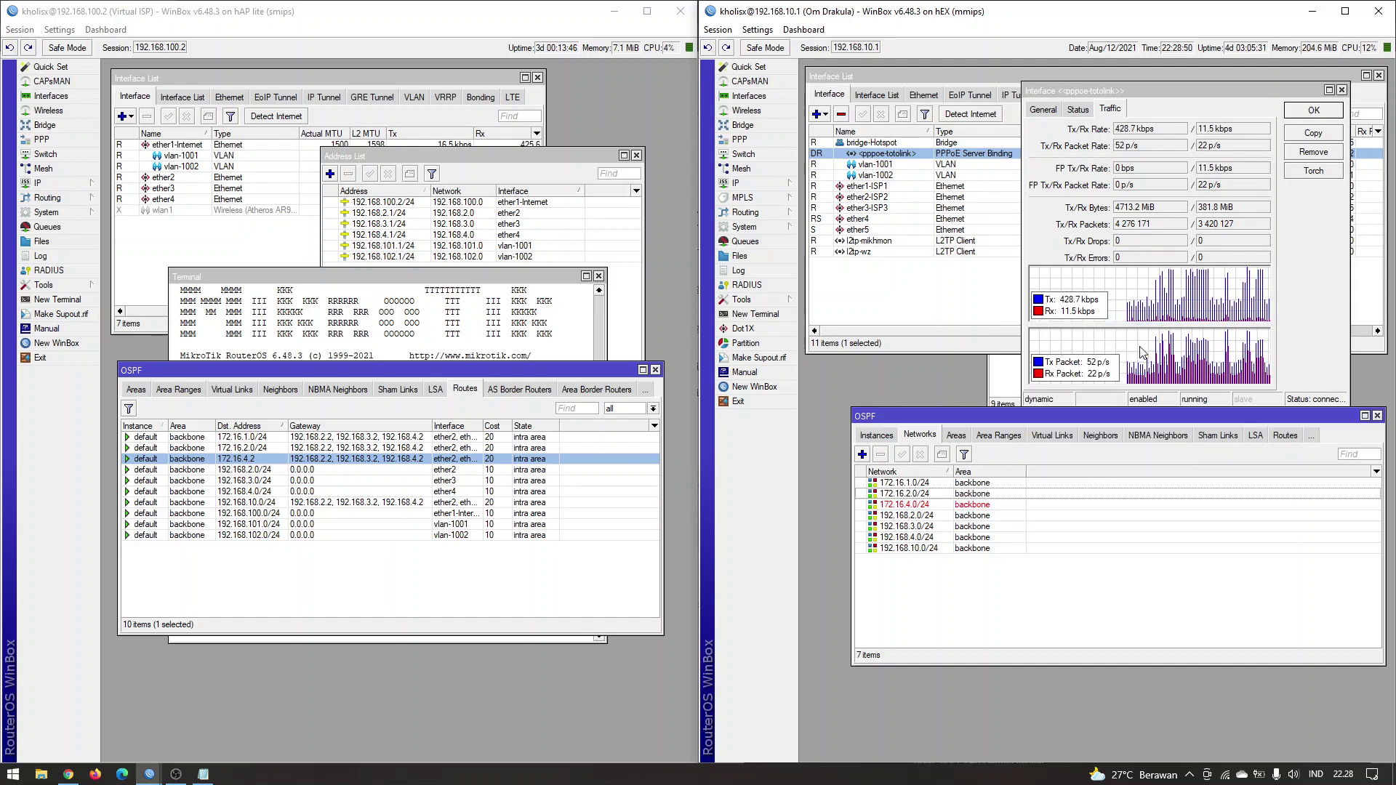
pyautogui.moveTo(391, 461)
pyautogui.mouseDown()
pyautogui.moveTo(364, 469)
pyautogui.moveTo(378, 459)
pyautogui.mouseUp()
# Disable the 172.16.4.0/24 OSPF network on Om Drakula and check the OSPF routes on Virtual ISP.
pyautogui.click(954, 505)
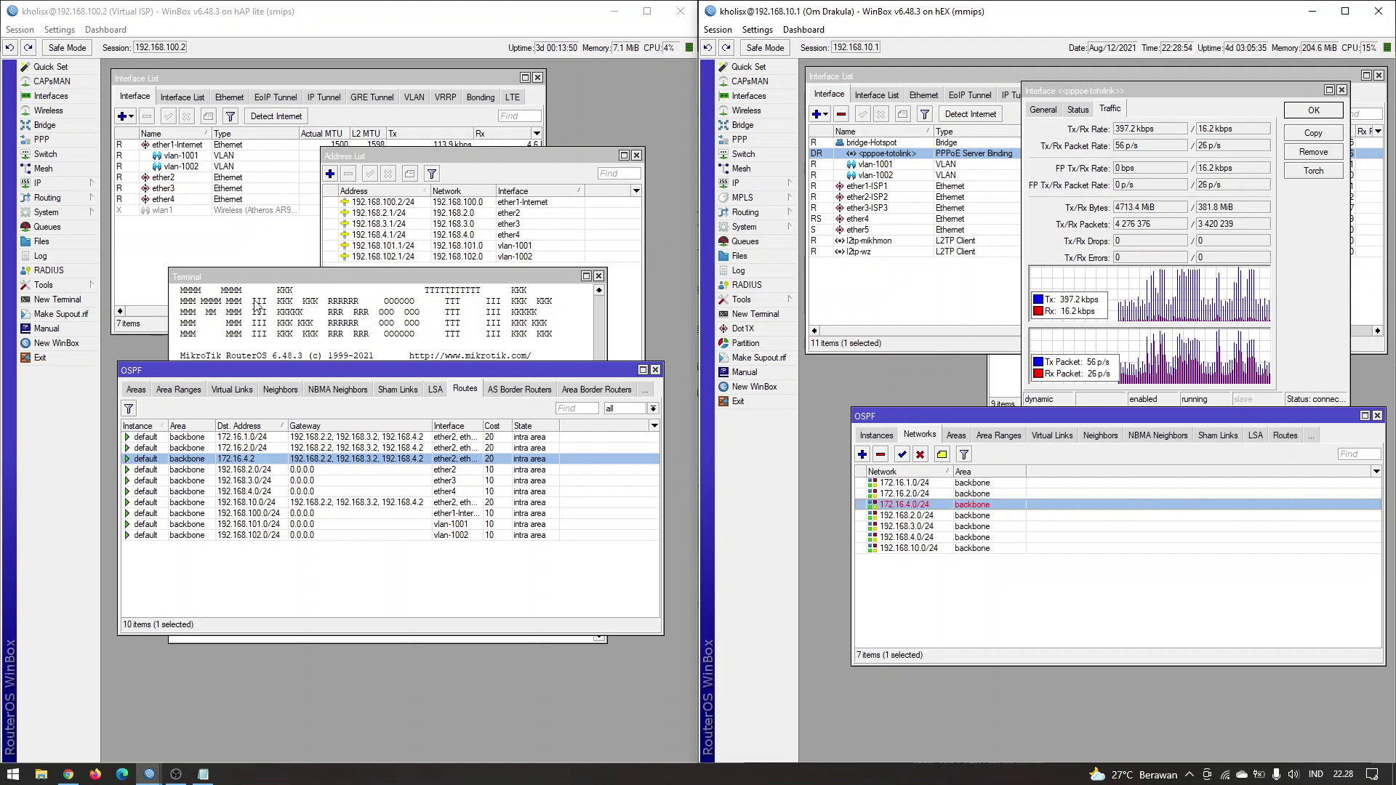
pyautogui.click(920, 454)
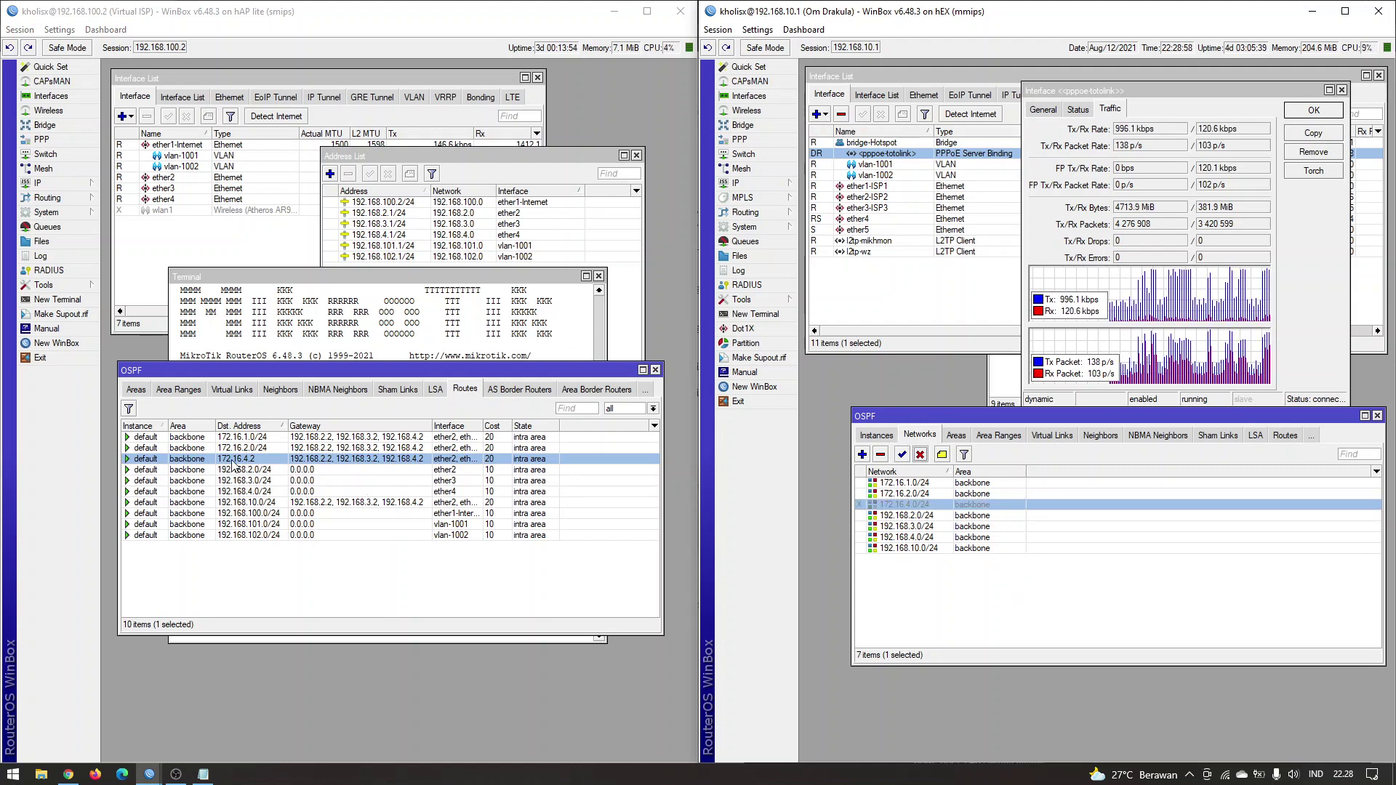
pyautogui.click(264, 469)
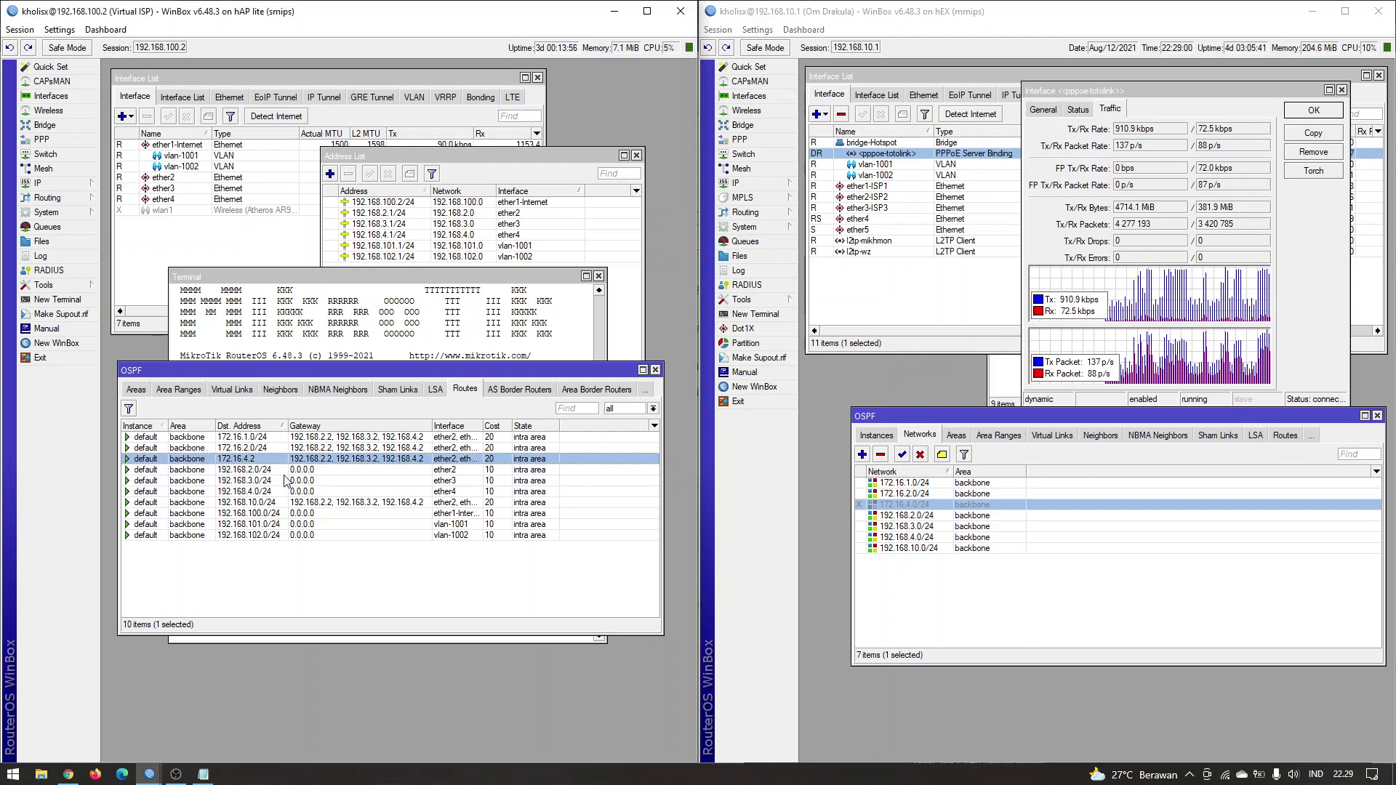
pyautogui.click(287, 481)
pyautogui.click(296, 558)
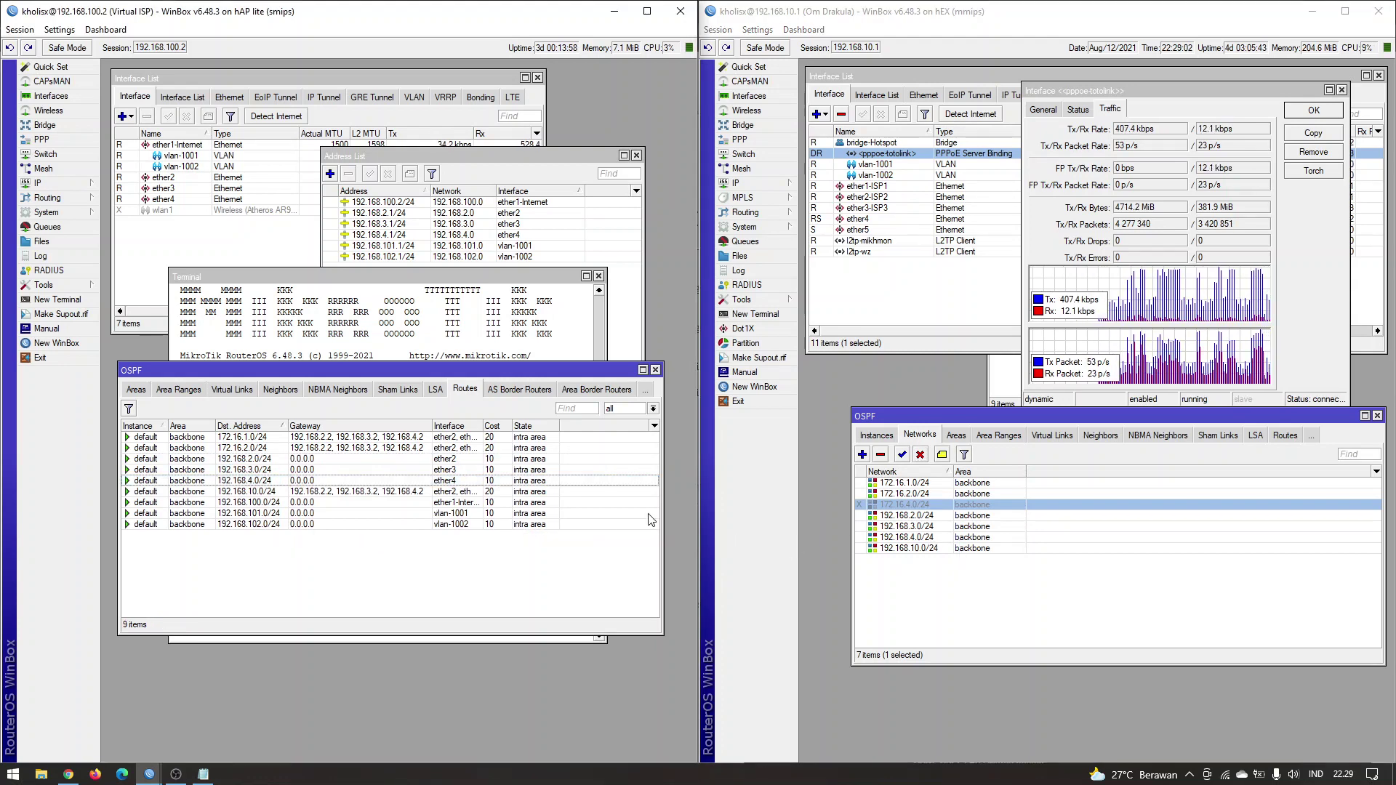
pyautogui.click(261, 493)
pyautogui.click(350, 600)
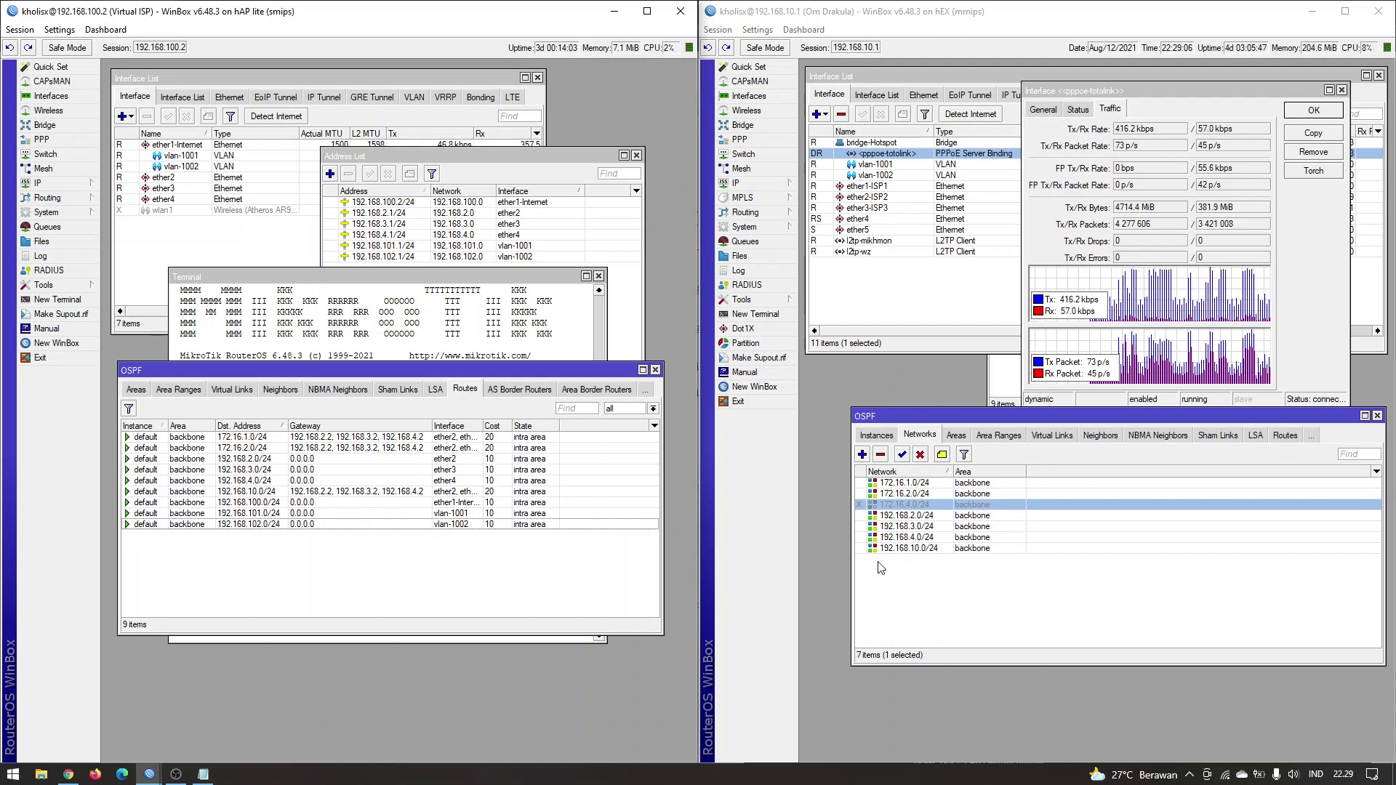
# Check the pppoe-totolink entry in Om Drakula's address list and re-enable the 172.16.4.0/24 OSPF network.
pyautogui.click(1045, 578)
pyautogui.click(952, 495)
pyautogui.click(950, 506)
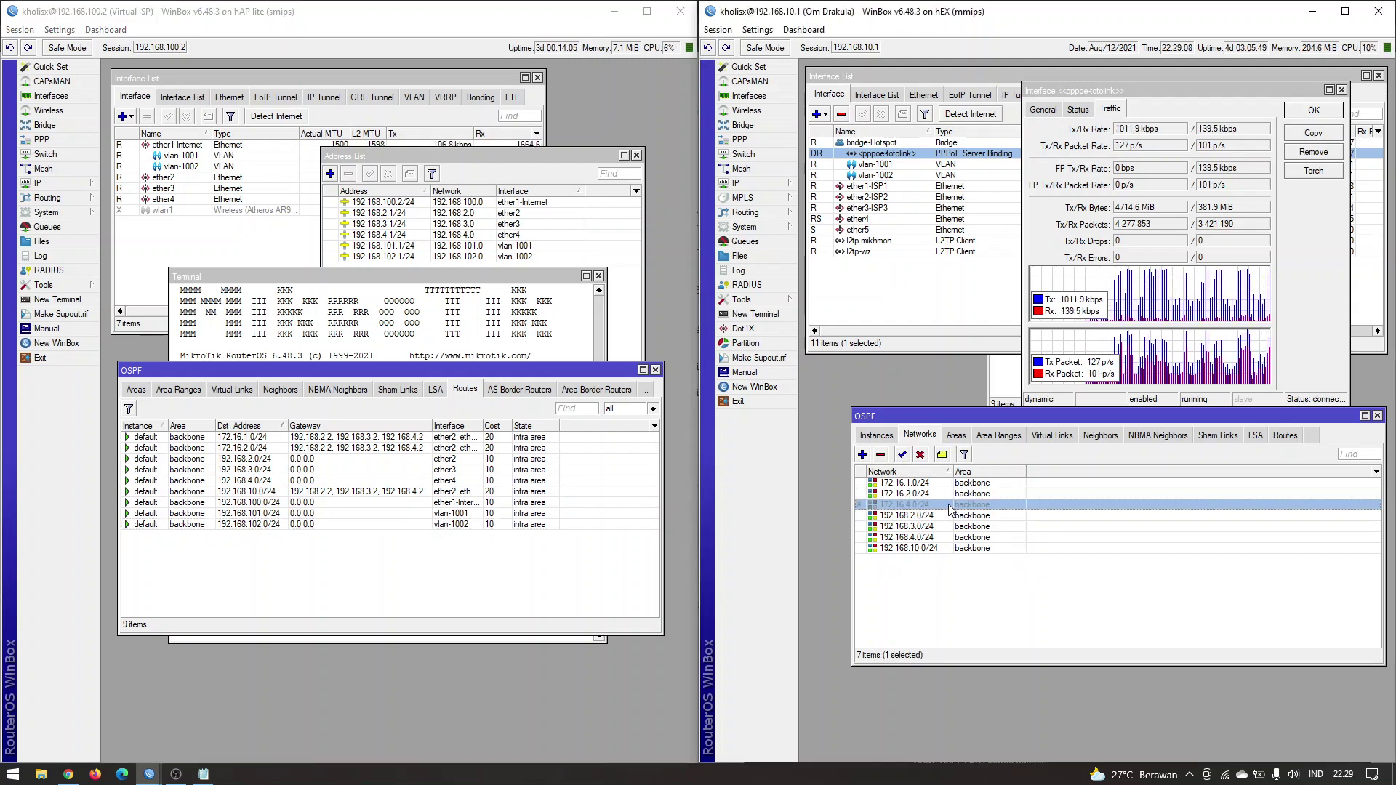
pyautogui.click(1017, 379)
pyautogui.click(1077, 218)
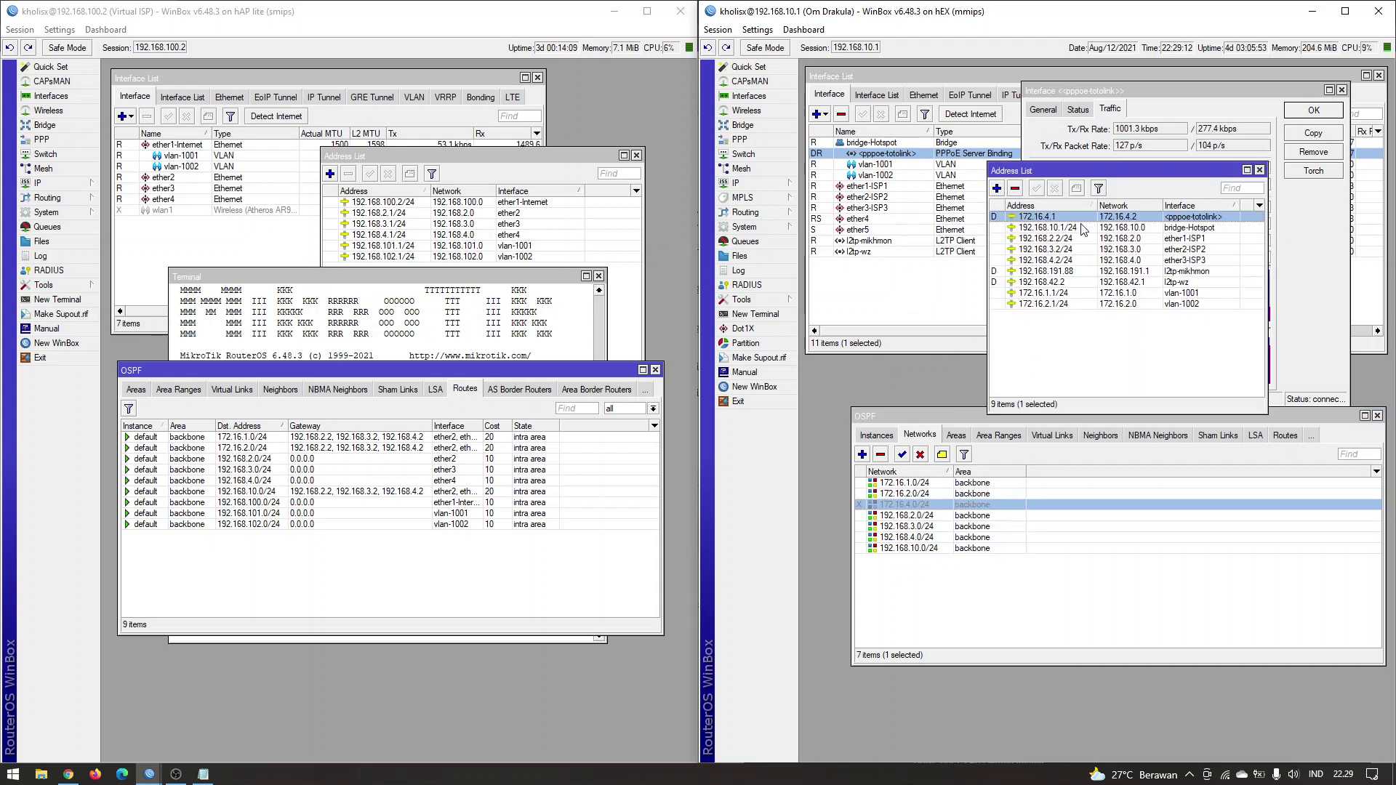
pyautogui.click(1120, 228)
pyautogui.click(1121, 217)
pyautogui.click(902, 454)
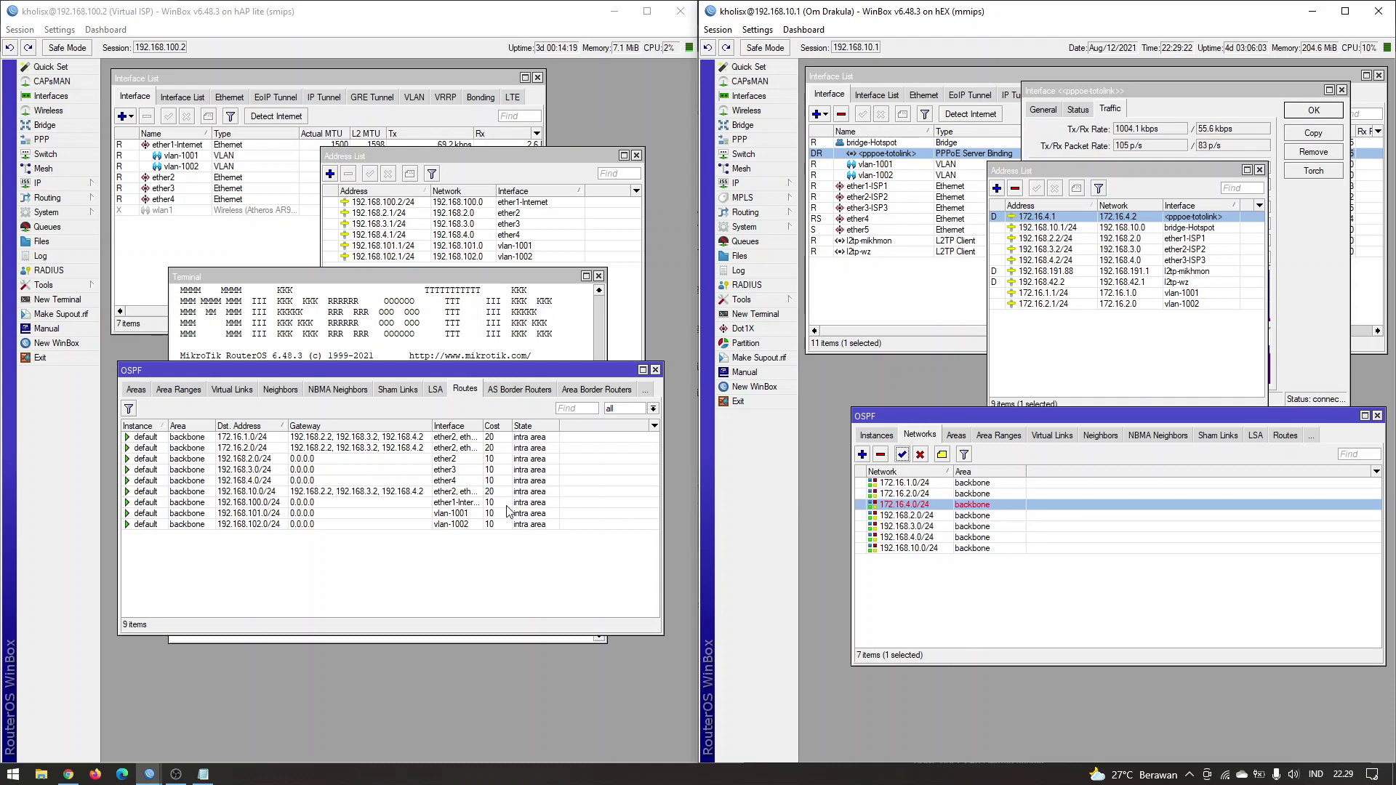
# Check the 172.16.4.2 entry in Virtual ISP's OSPF routes and the virtual isp and pppoe a720r entries in the Notepad topology.
pyautogui.click(280, 447)
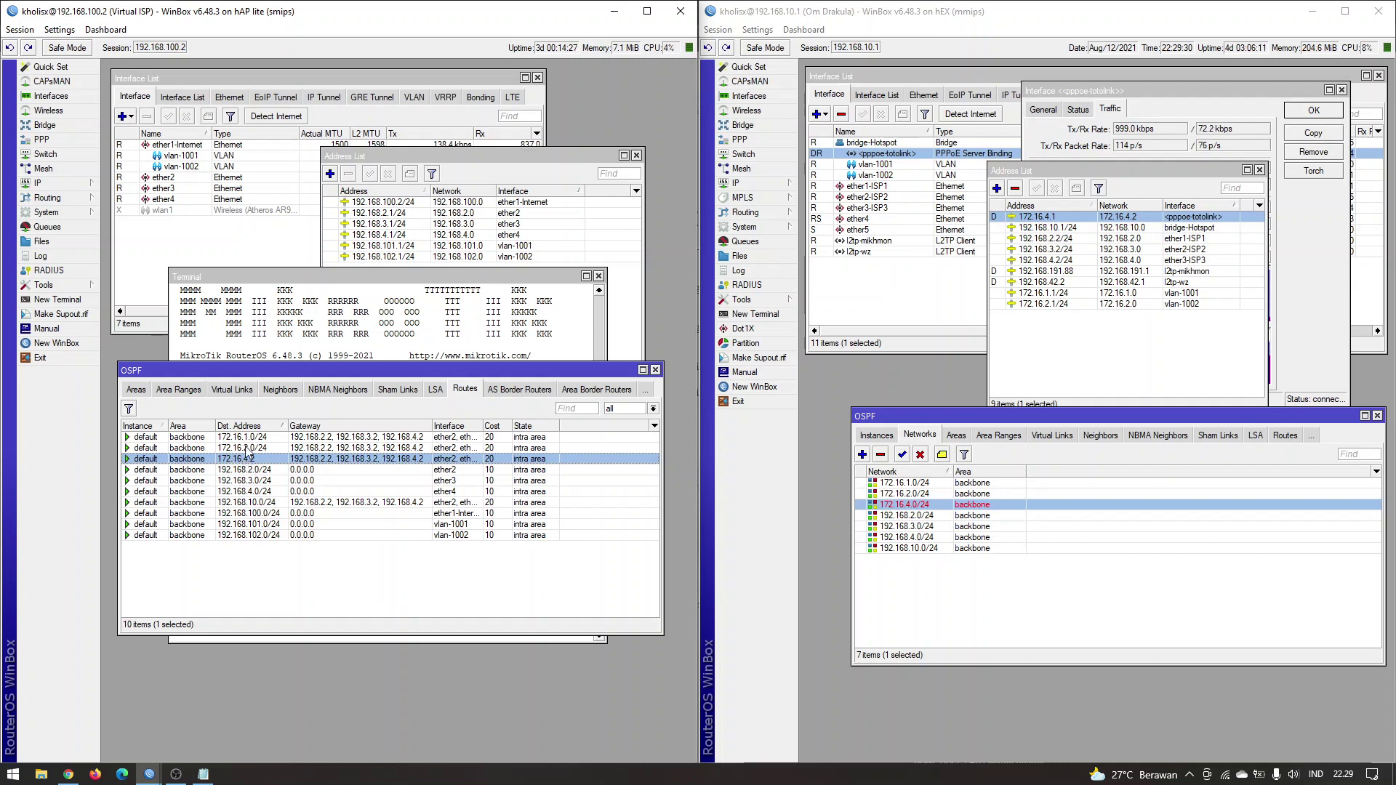
pyautogui.click(435, 332)
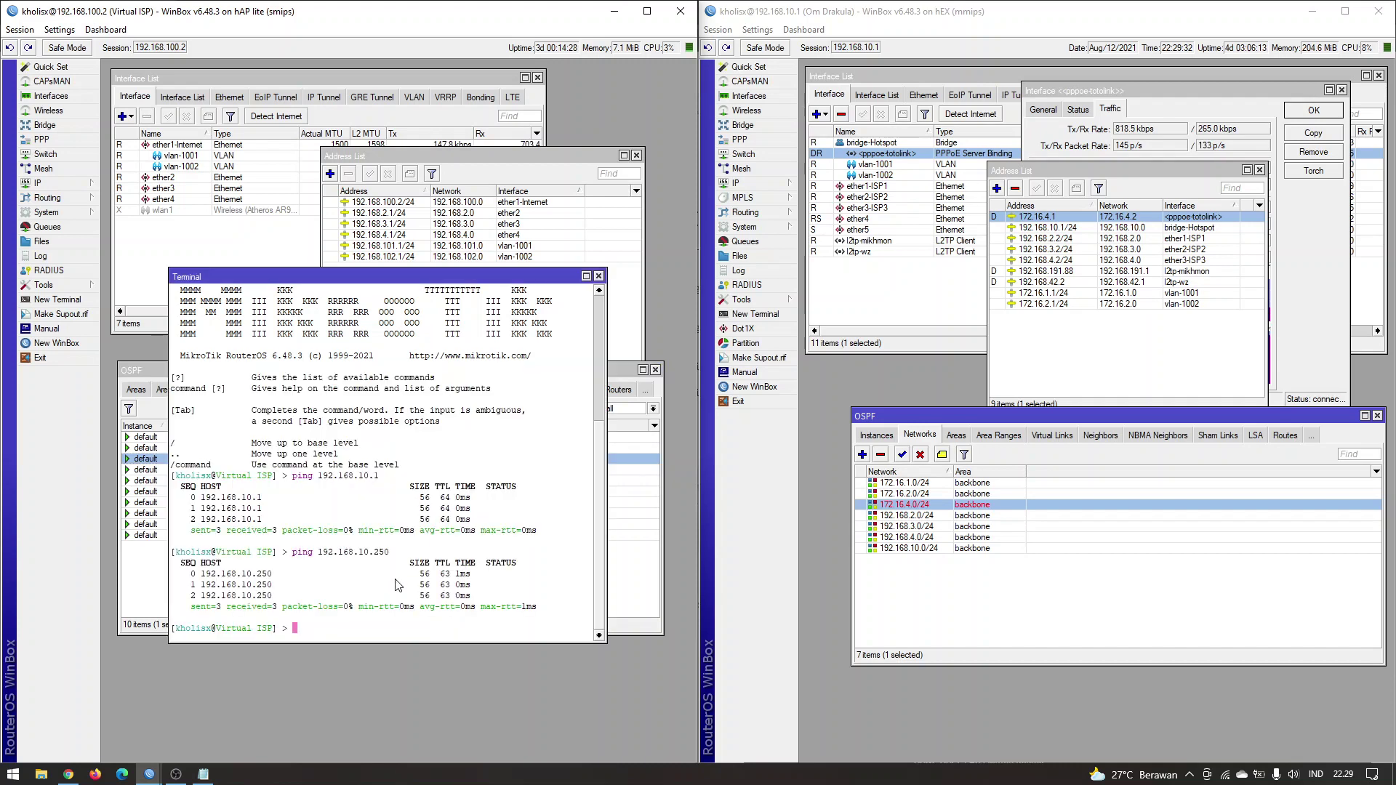
pyautogui.hotkey('alt', 'Tab')
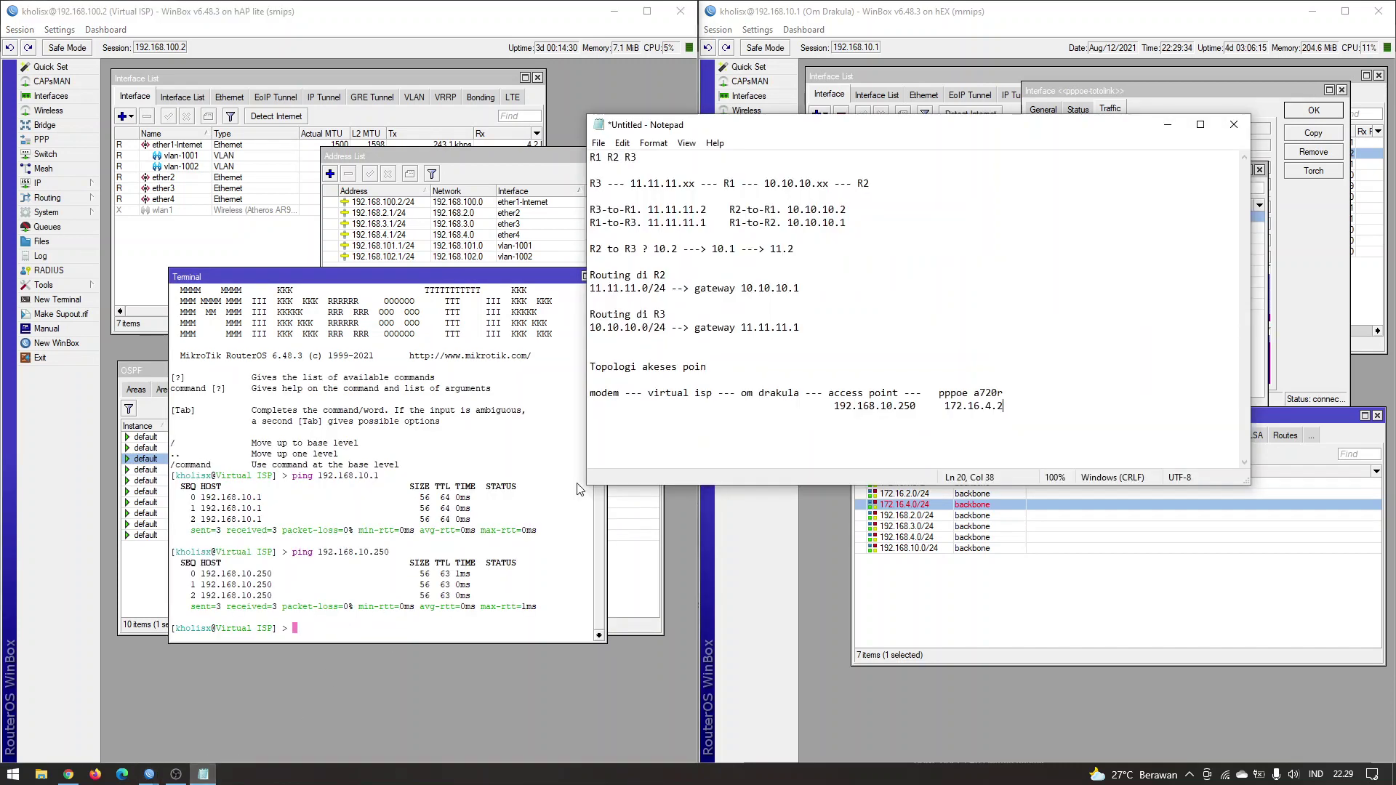
pyautogui.moveTo(652, 393); pyautogui.dragTo(715, 390)
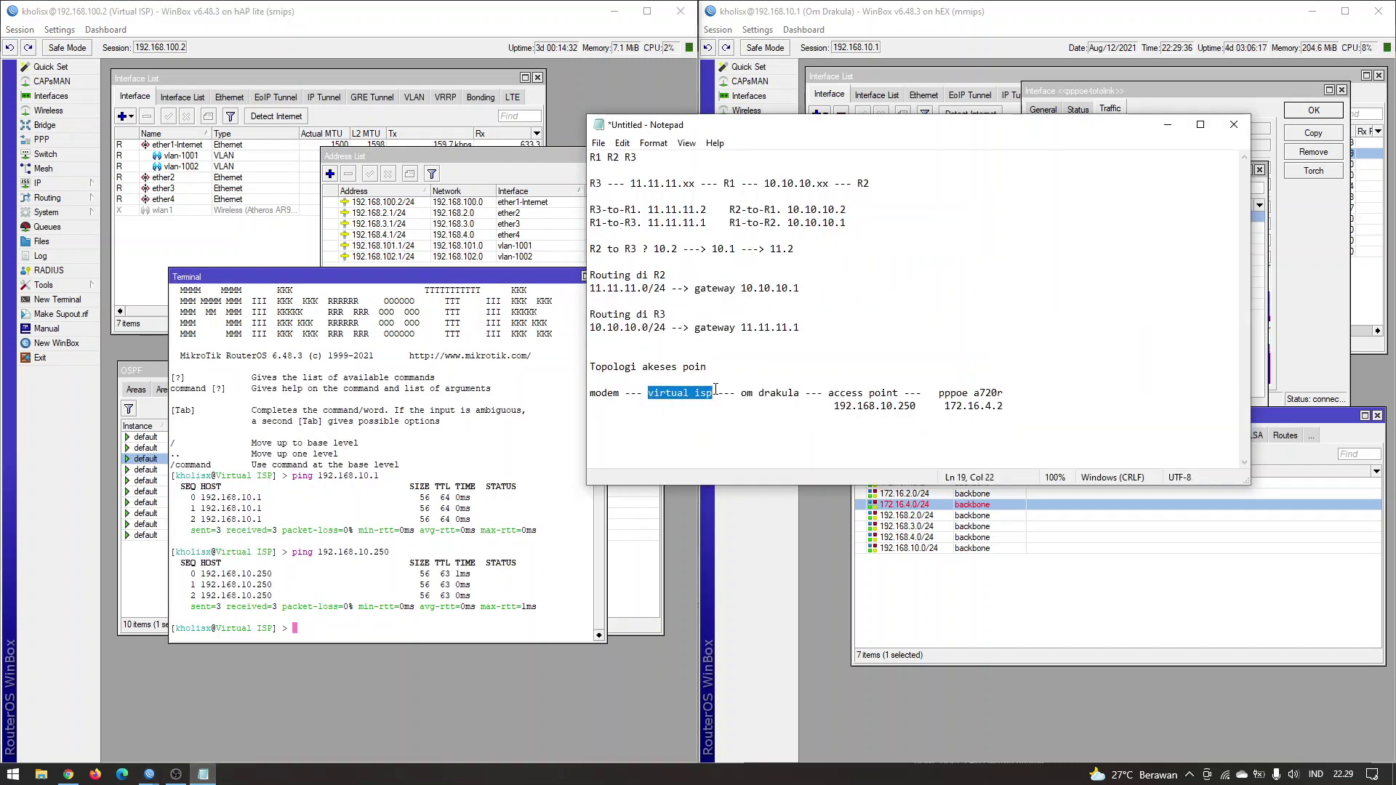
pyautogui.moveTo(939, 393)
pyautogui.mouseDown()
pyautogui.moveTo(1002, 393)
pyautogui.moveTo(945, 406)
pyautogui.mouseUp()
pyautogui.click(1015, 391)
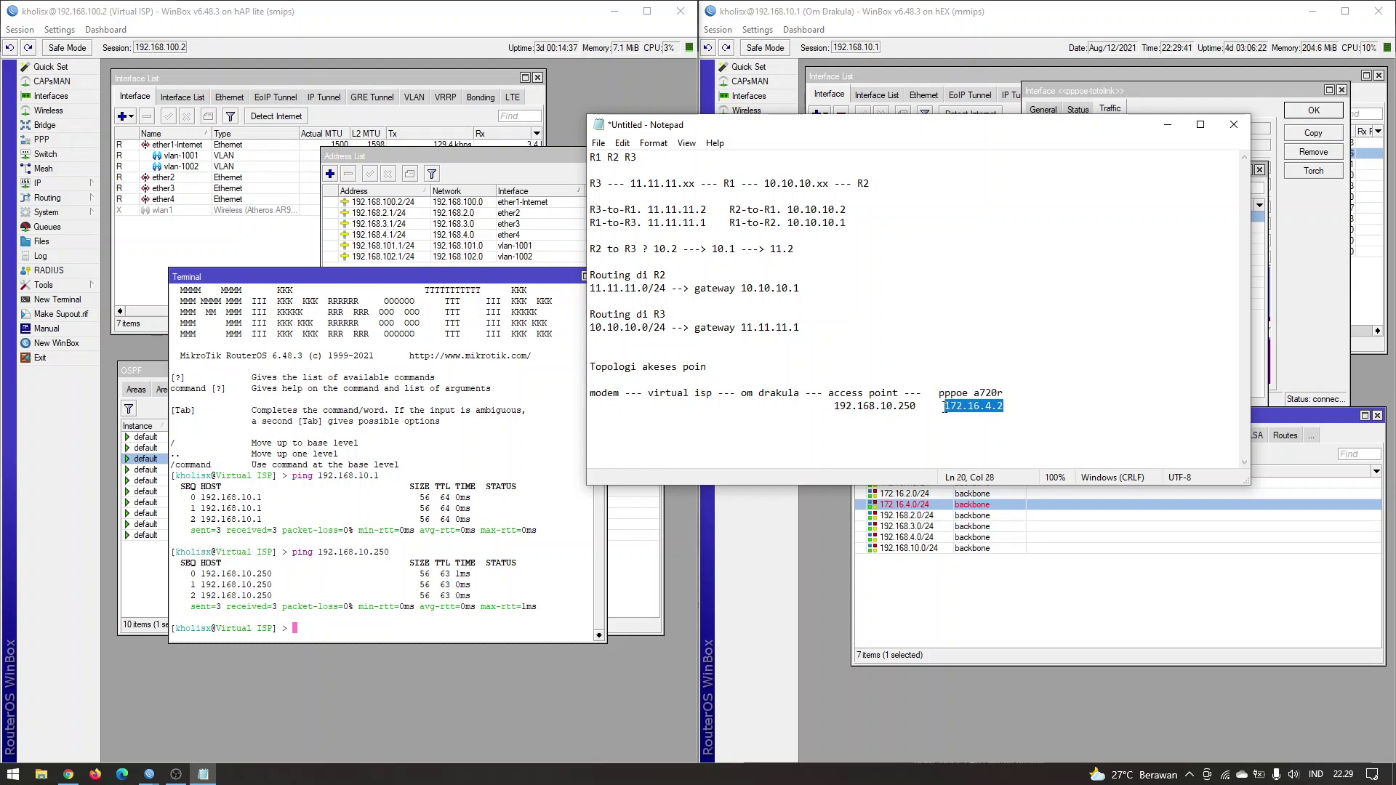
# Ping the PPPoE client address 172.16.4.2 from the Virtual ISP terminal.
pyautogui.click(487, 632)
pyautogui.write('ping')
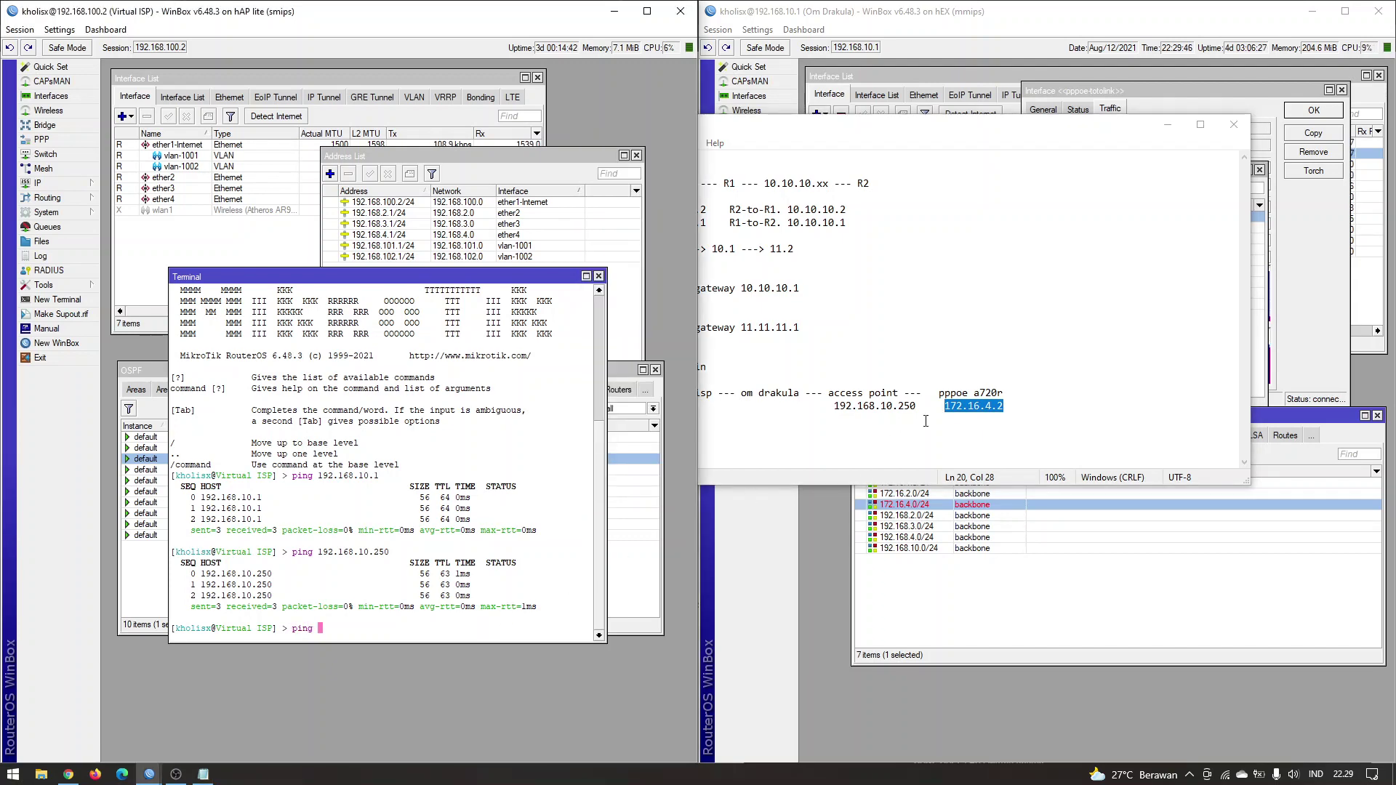
pyautogui.click(1023, 404)
pyautogui.moveTo(1019, 408); pyautogui.dragTo(944, 409)
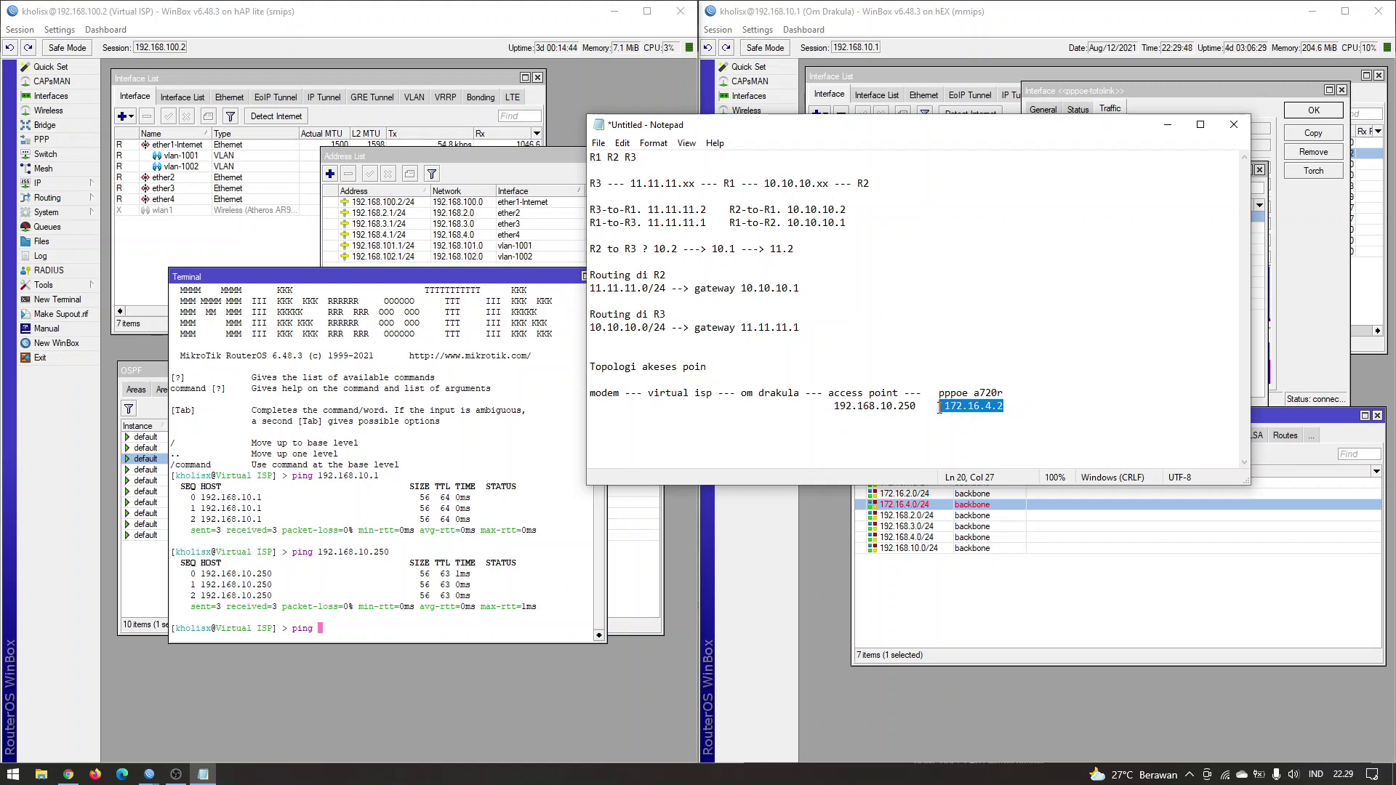
pyautogui.click(488, 631)
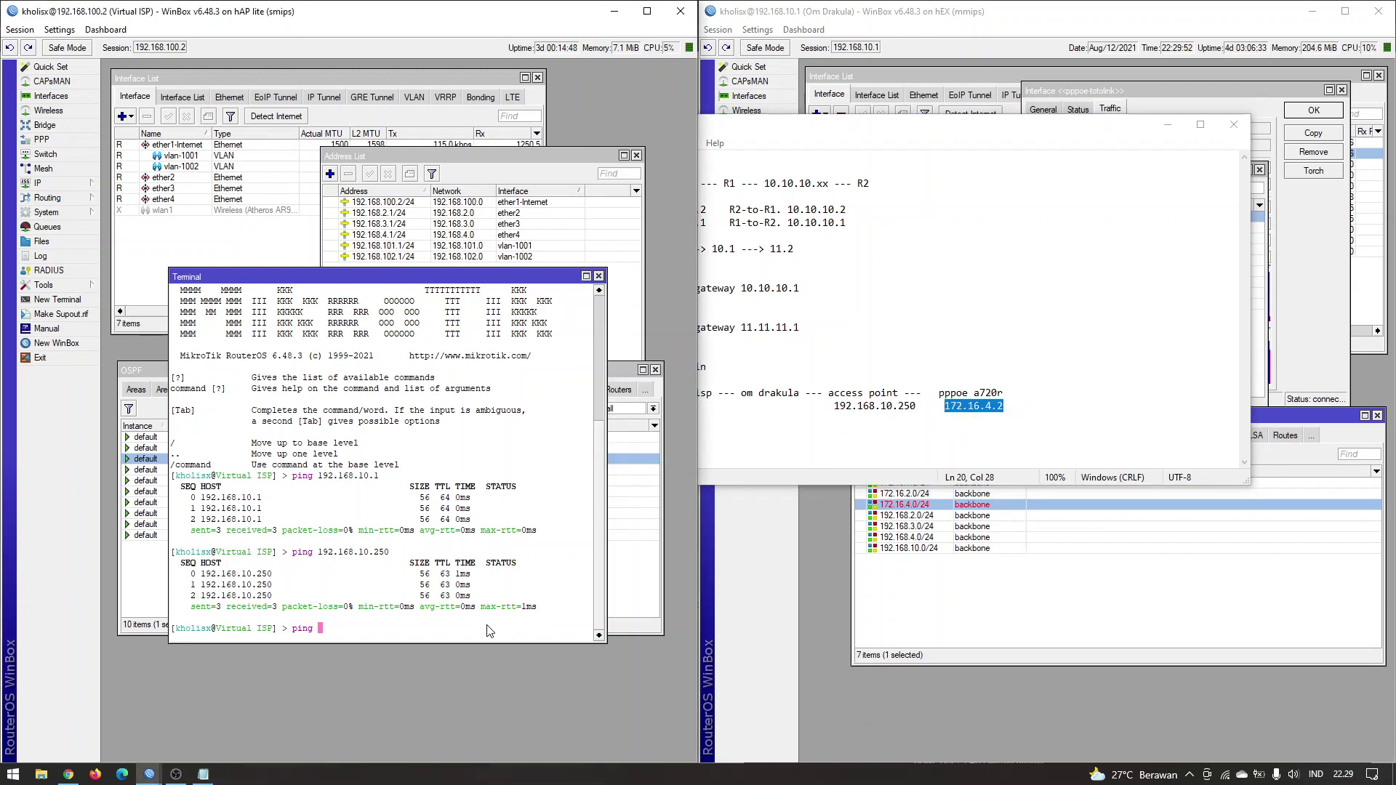
pyautogui.write('172.16.4.2')
pyautogui.press('Return')
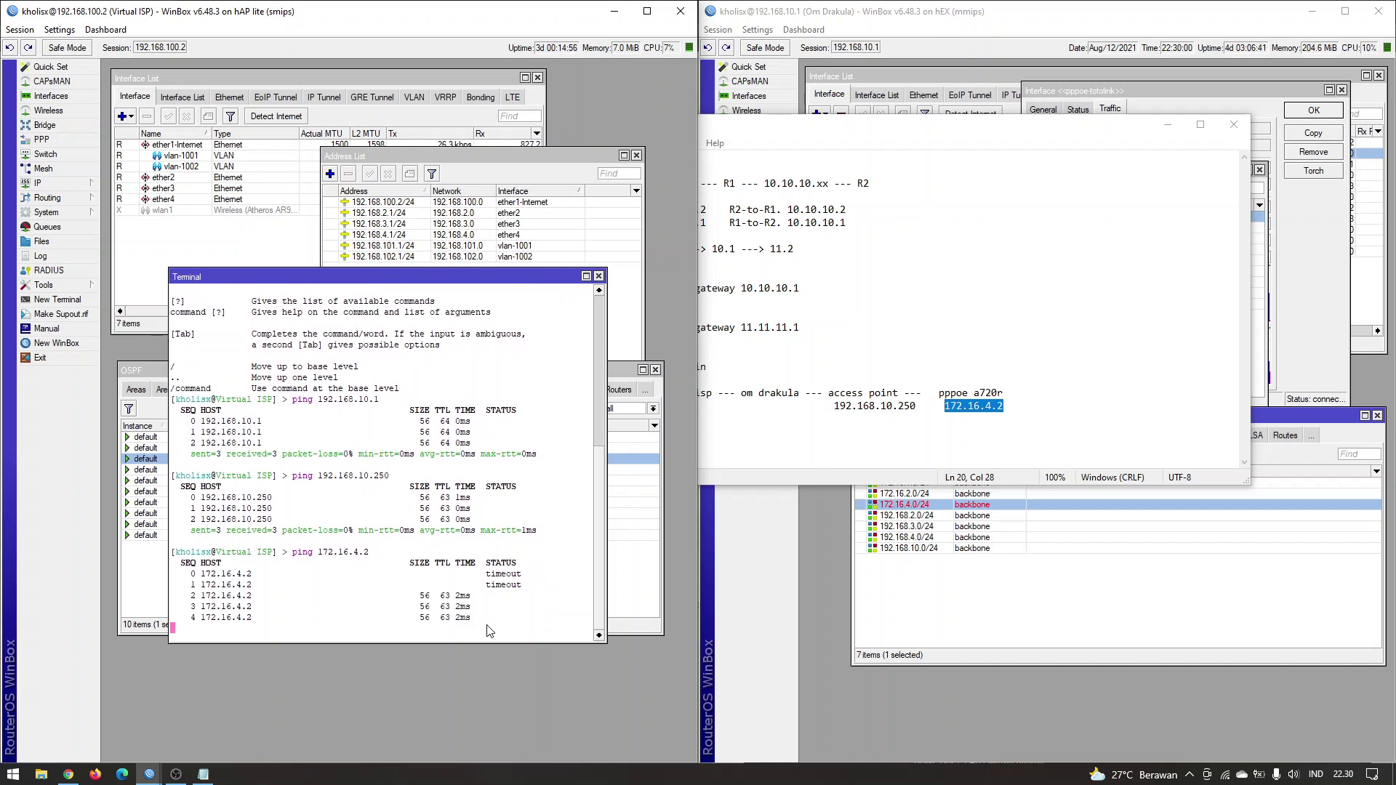
# Review the Notepad topology line, highlighting virtual isp, pppoe a720r and the path between them.
pyautogui.click(814, 301)
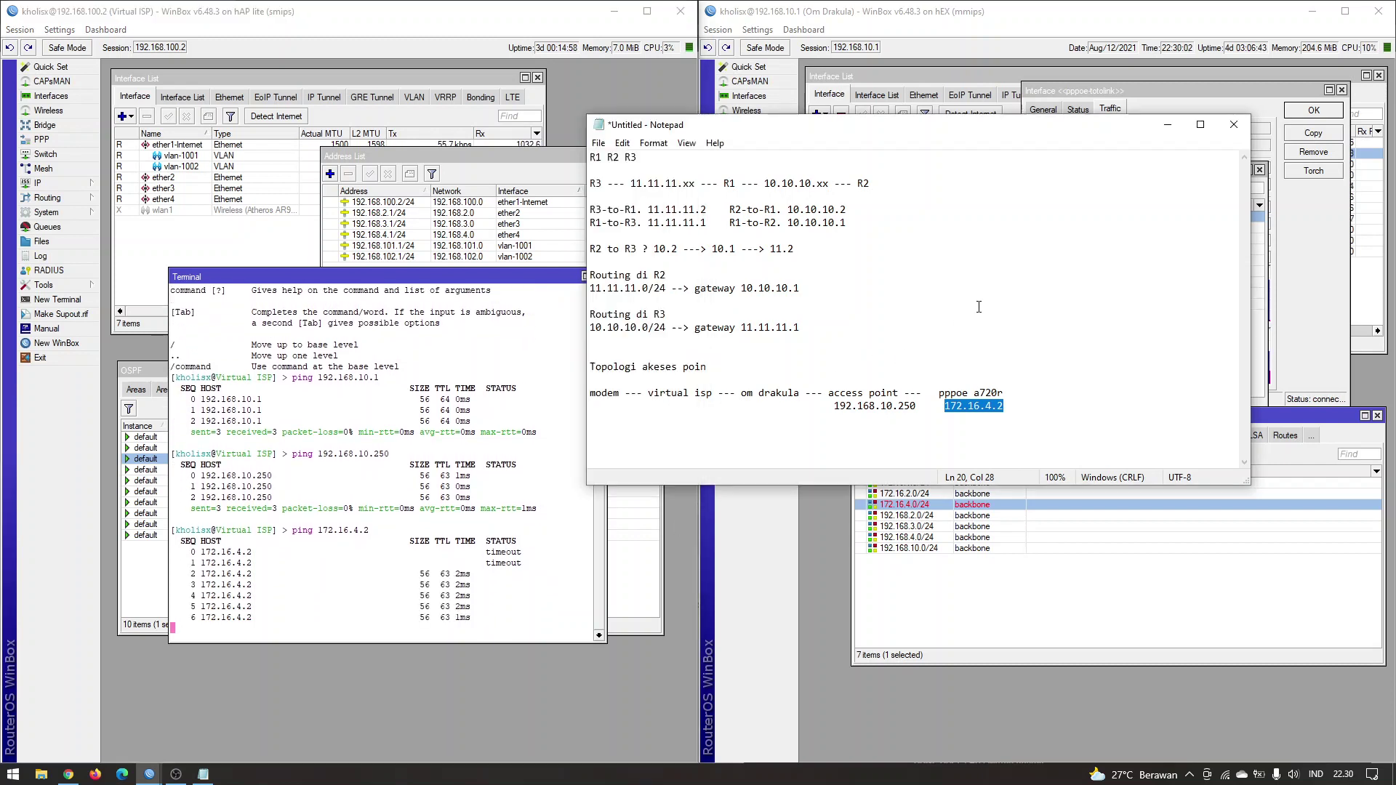
pyautogui.moveTo(798, 124); pyautogui.dragTo(824, 131)
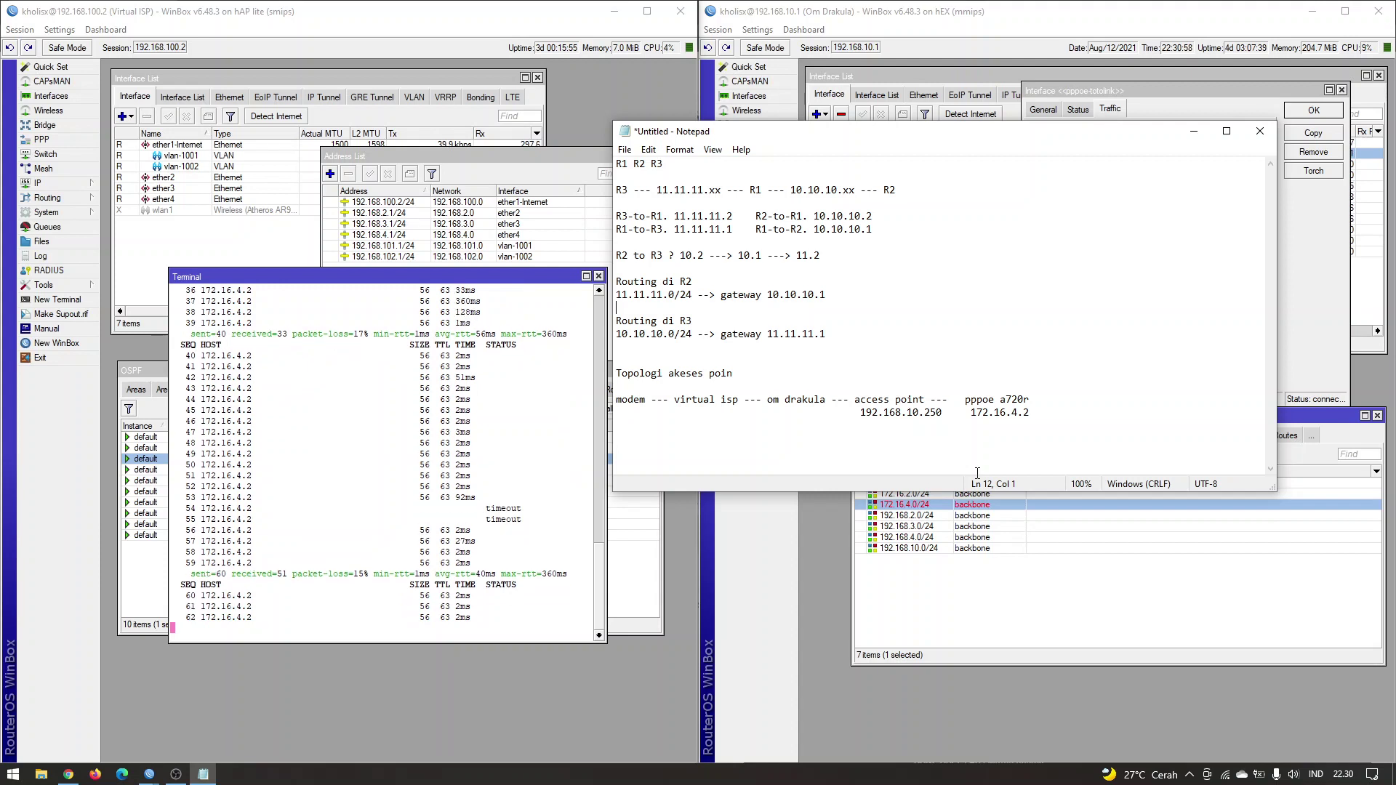
pyautogui.moveTo(739, 400); pyautogui.dragTo(681, 399)
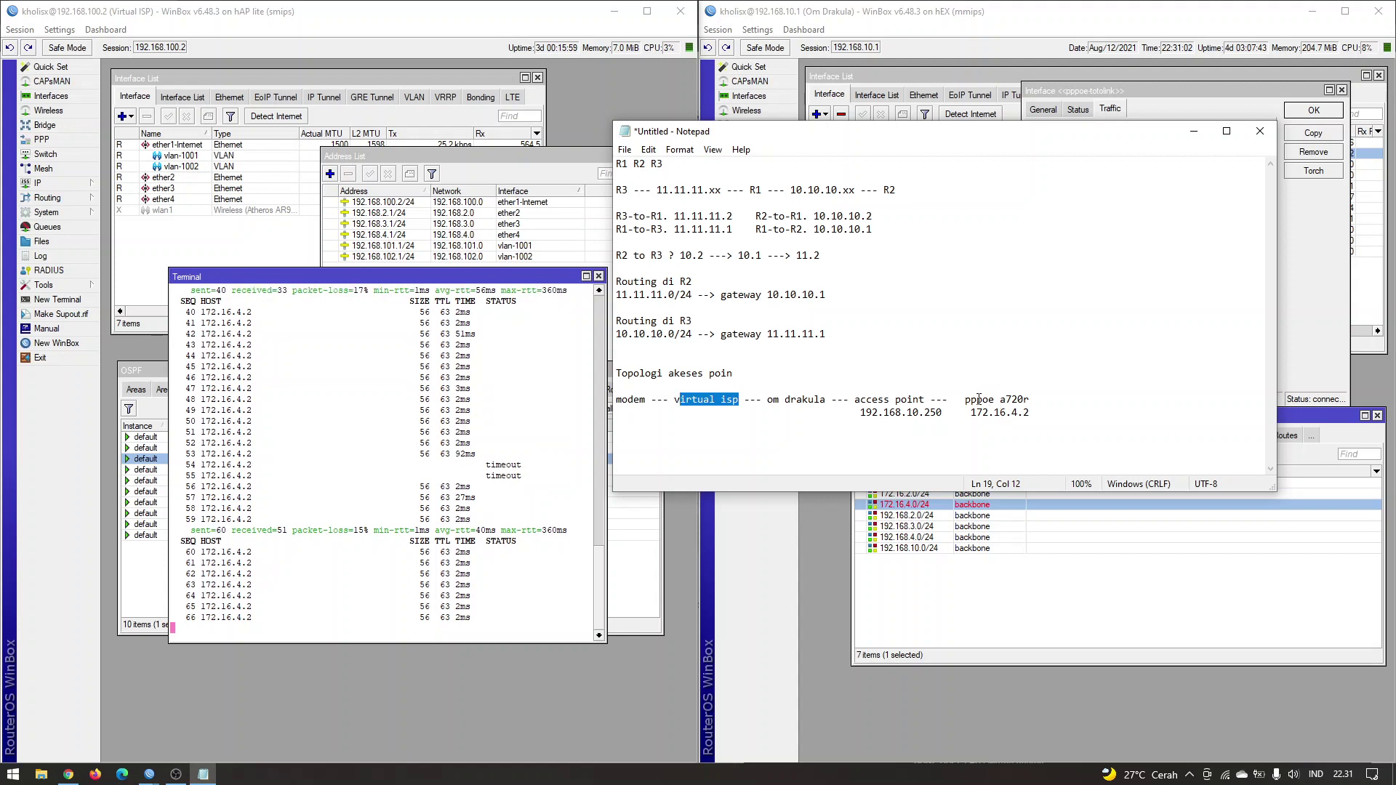
pyautogui.moveTo(965, 399); pyautogui.dragTo(1030, 399)
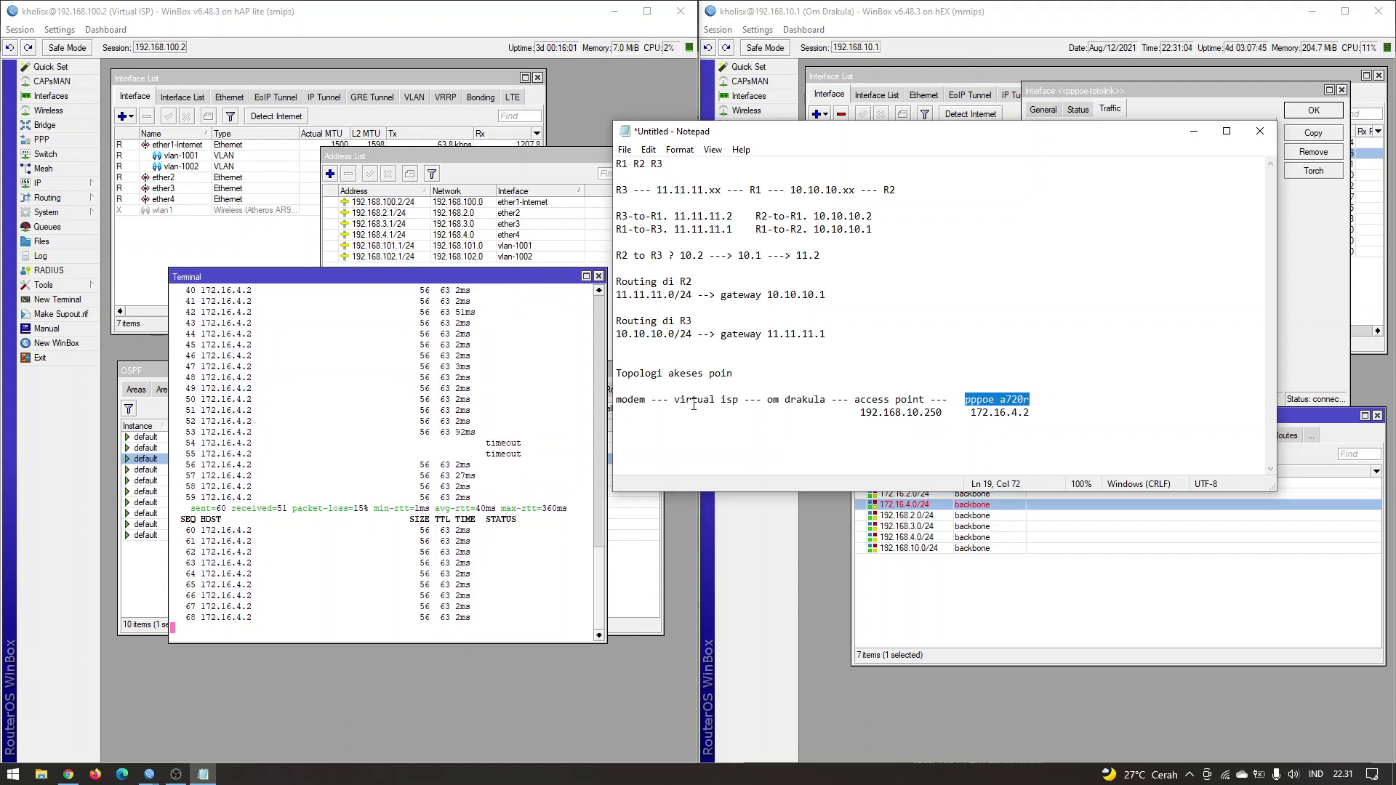
pyautogui.moveTo(674, 399); pyautogui.dragTo(889, 400)
# Stop the running ping to 172.16.4.2 in the Virtual ISP terminal.
pyautogui.click(463, 501)
pyautogui.hotkey('ctrl', 'c')
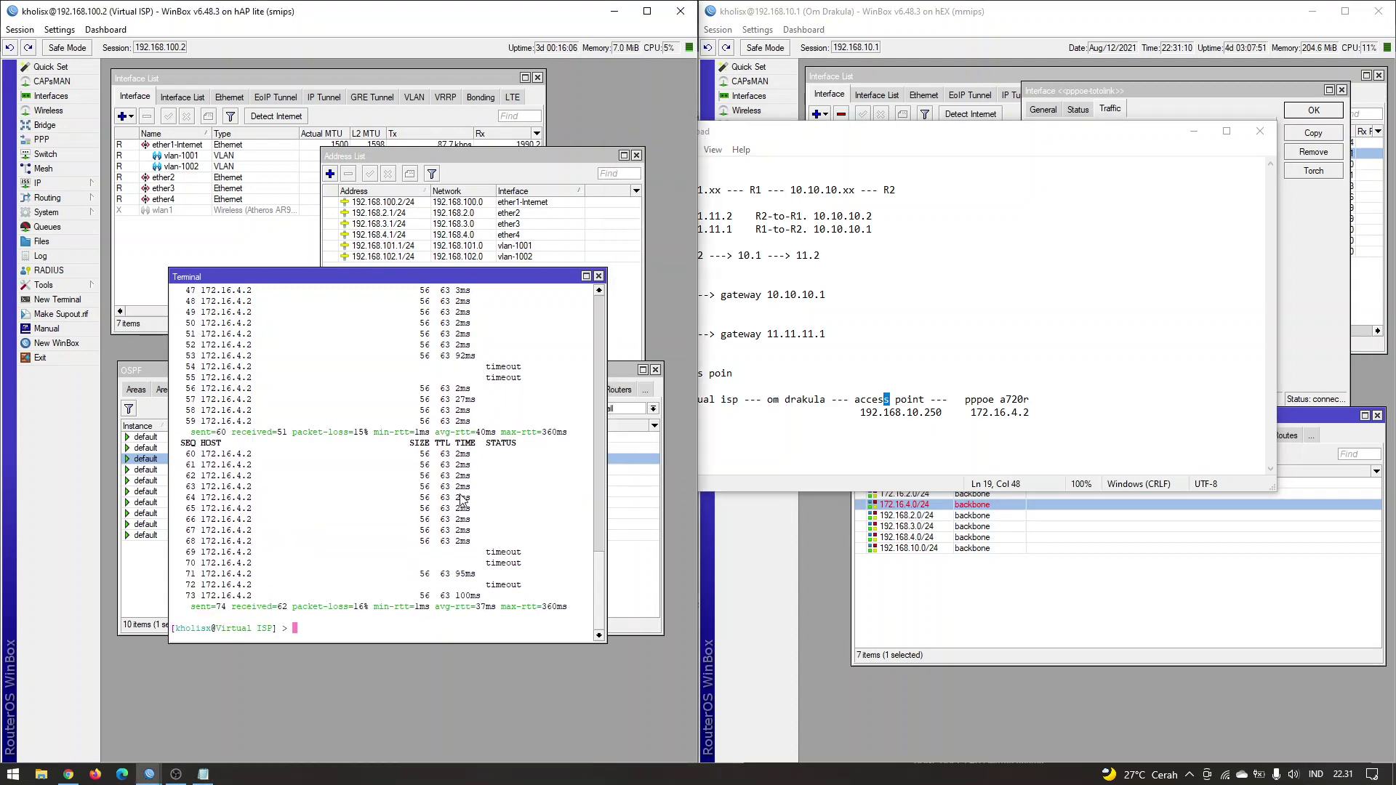
pyautogui.press('Return')
pyautogui.press('Return')
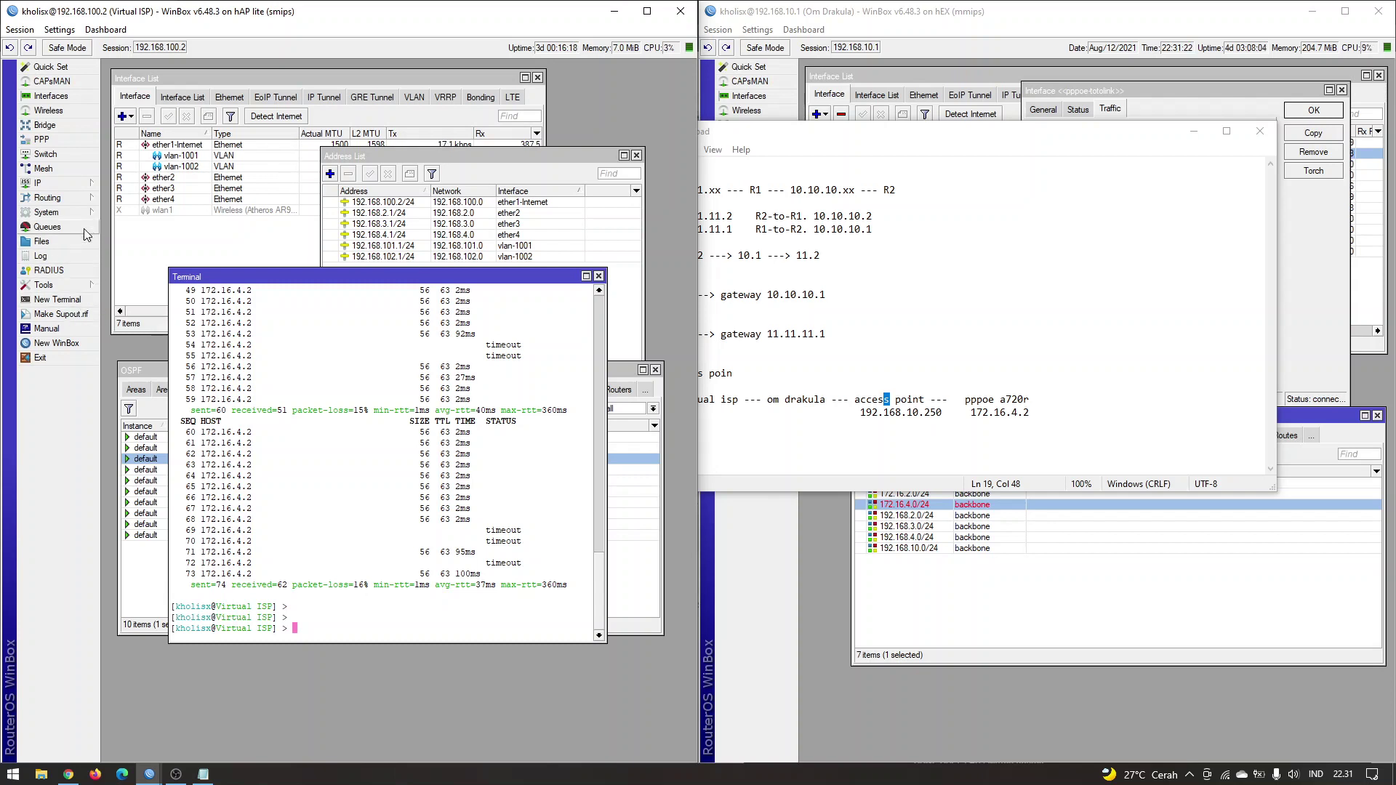
# Run a traceroute to 172.16.4.2 on Virtual ISP, with the Notepad topology moved aside for comparison.
pyautogui.click(69, 285)
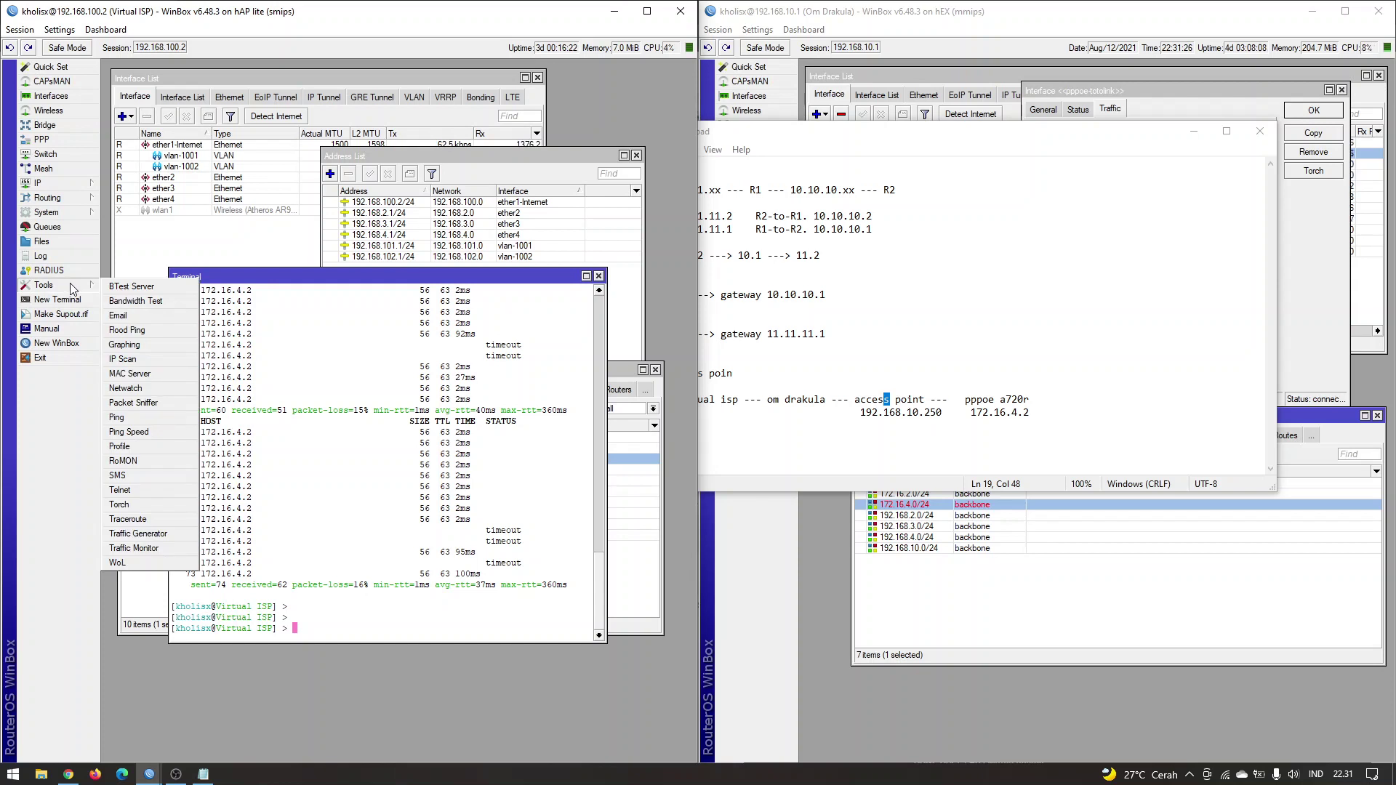
pyautogui.click(146, 517)
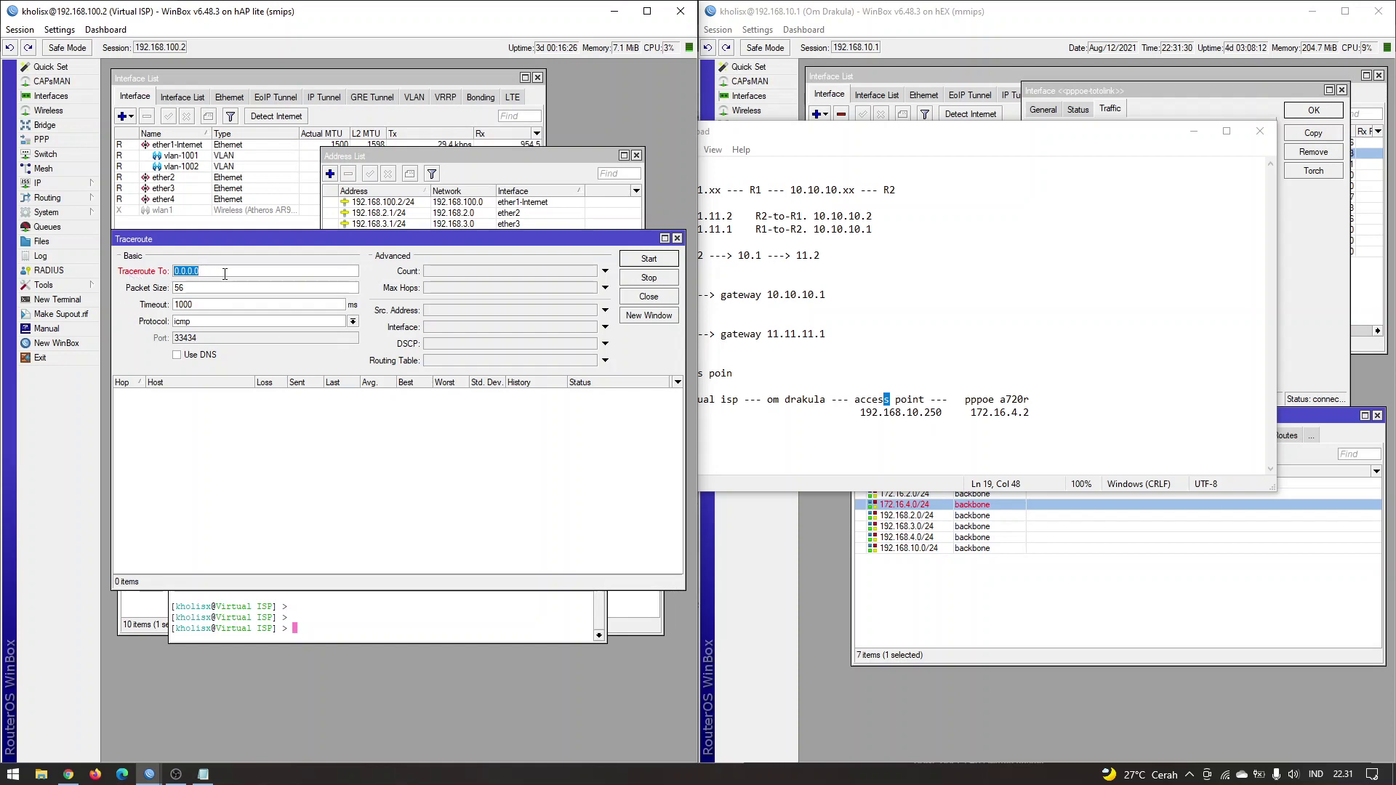
pyautogui.write('172.16.4.2')
pyautogui.click(926, 354)
pyautogui.moveTo(954, 125); pyautogui.dragTo(1064, 170)
pyautogui.moveTo(791, 444); pyautogui.dragTo(840, 442)
pyautogui.press('End')
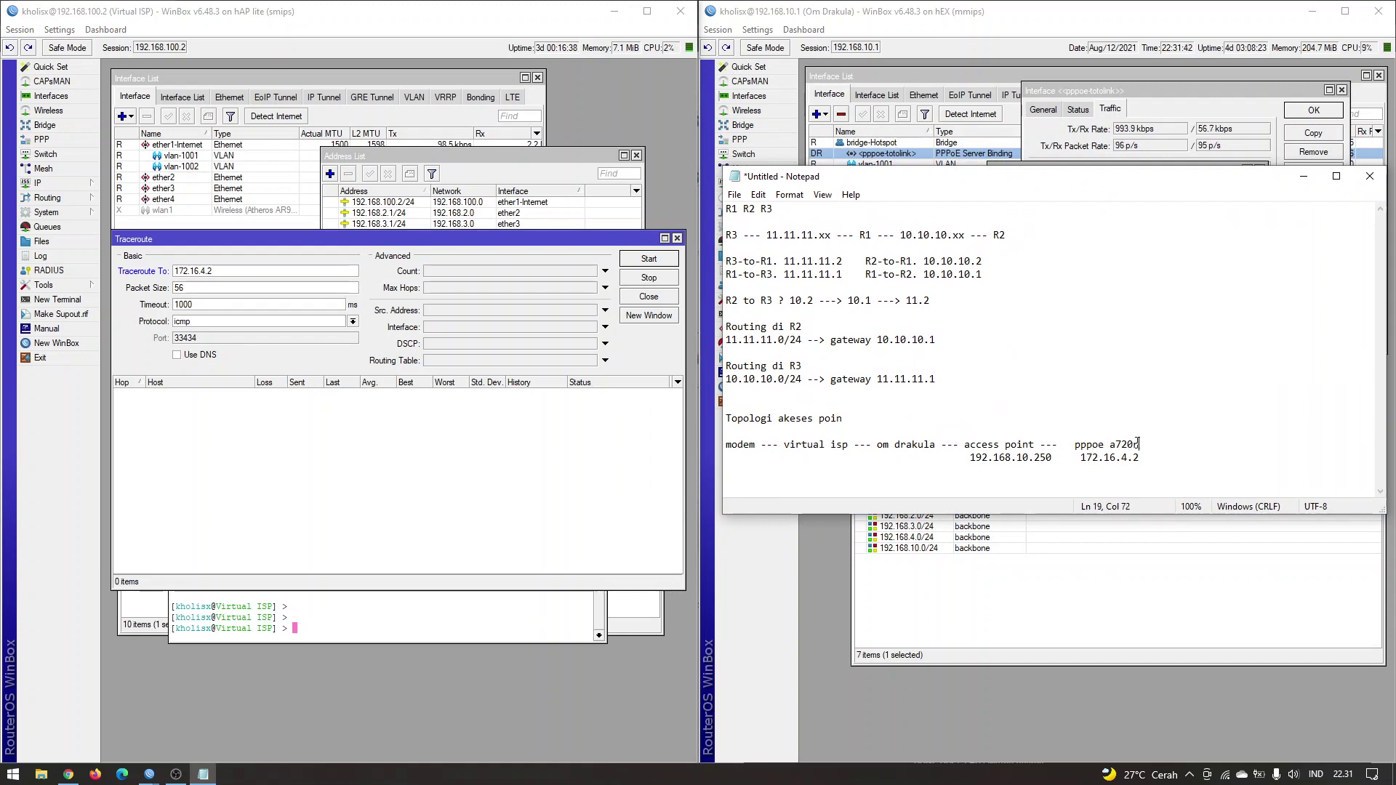
pyautogui.click(446, 419)
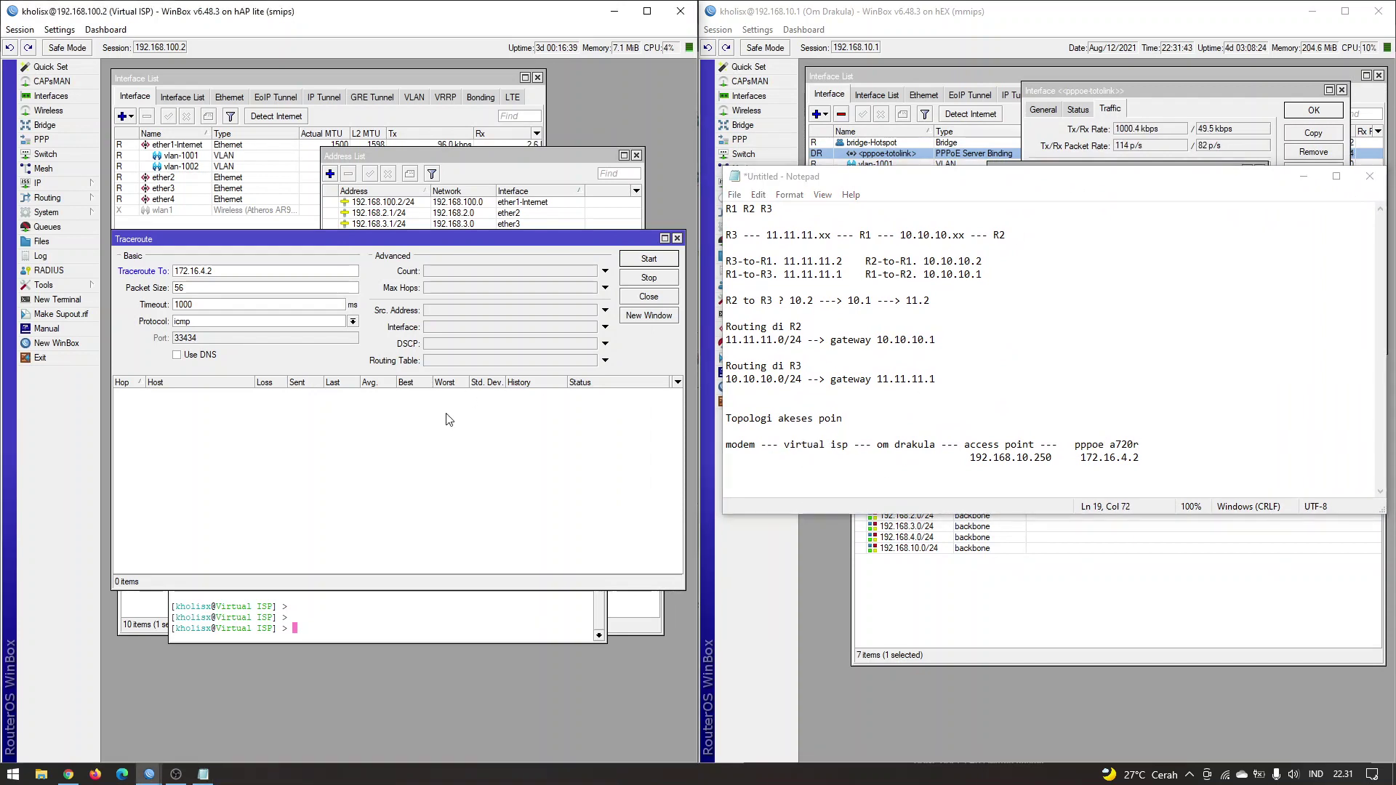
pyautogui.click(641, 263)
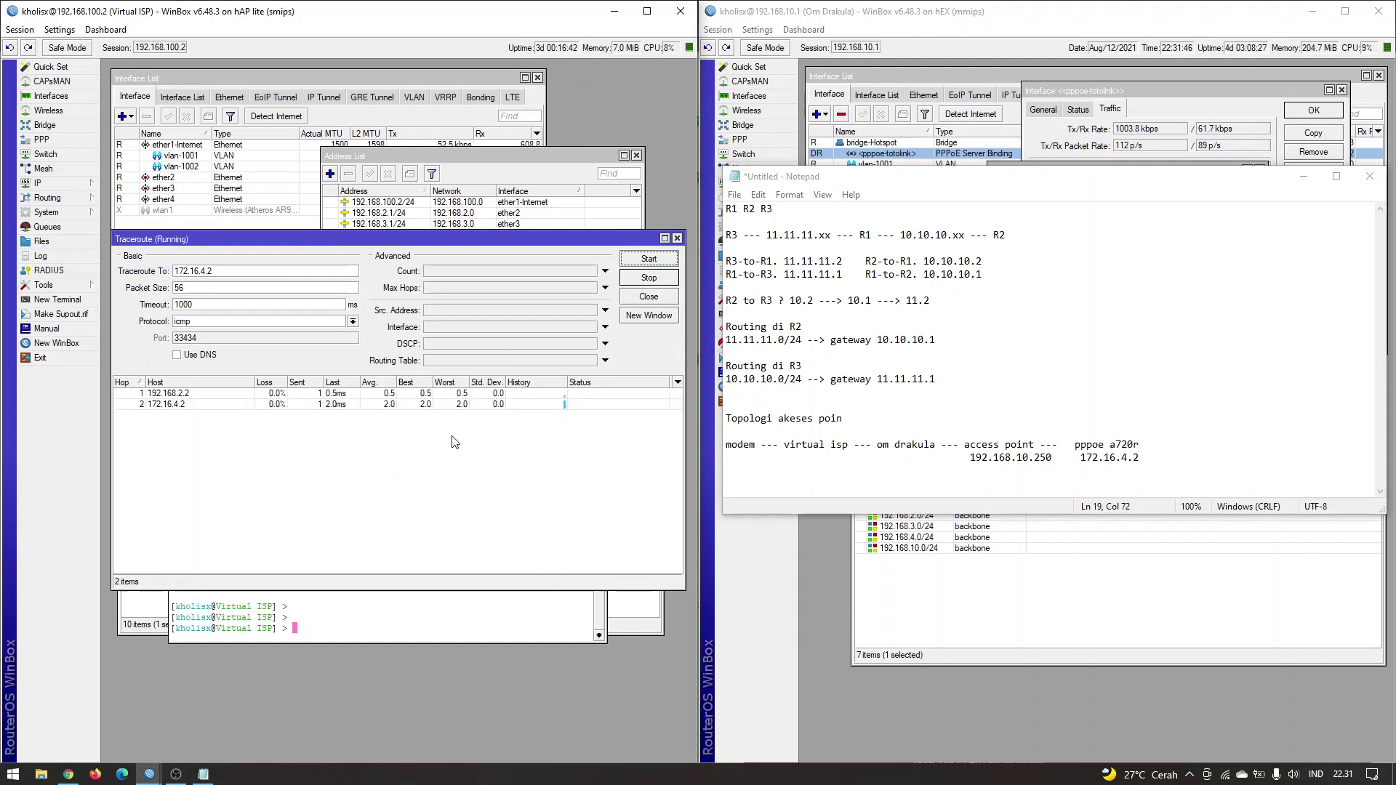
# Compare the traceroute hops 192.168.2.2 and 172.16.4.2 with the ether1-ISP1 address in Om Drakula's address list.
pyautogui.click(239, 403)
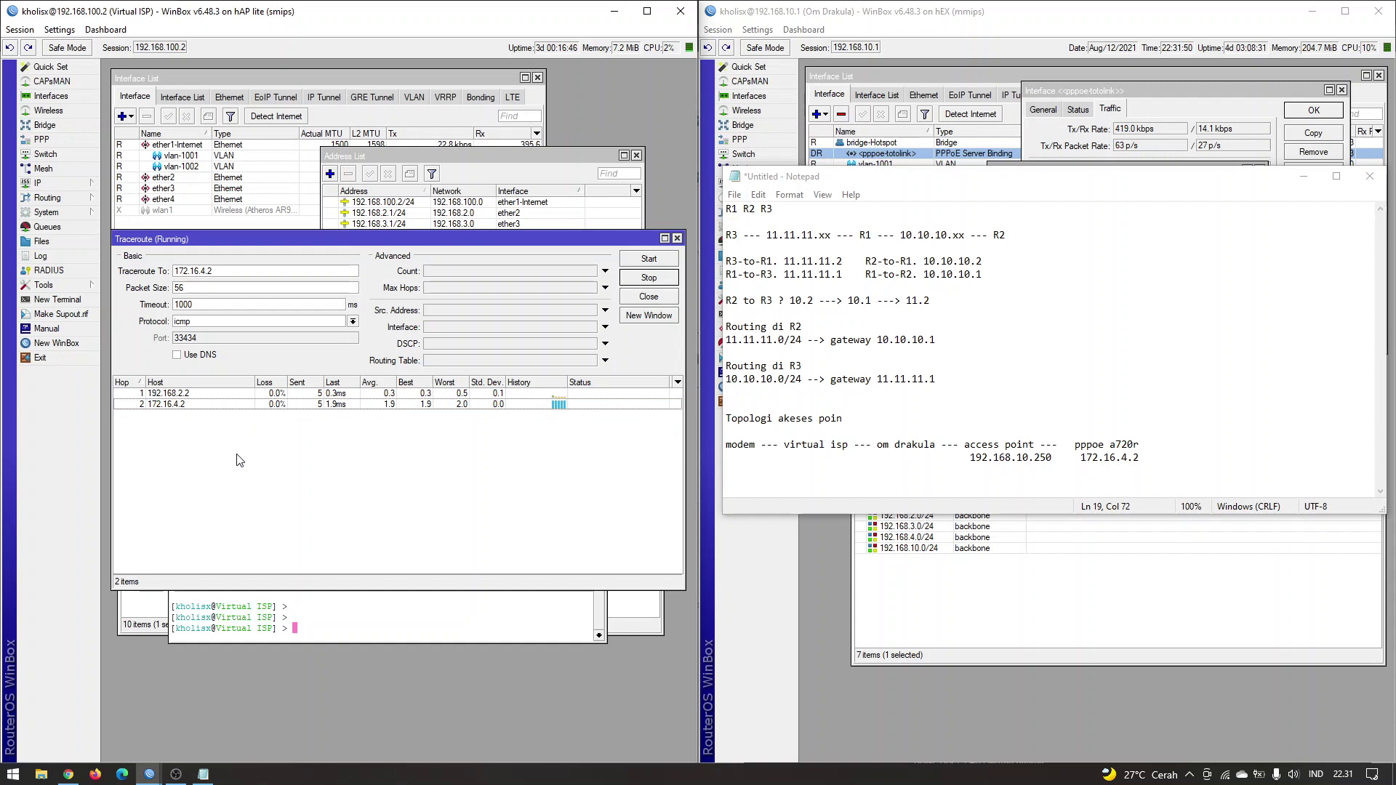
pyautogui.click(193, 393)
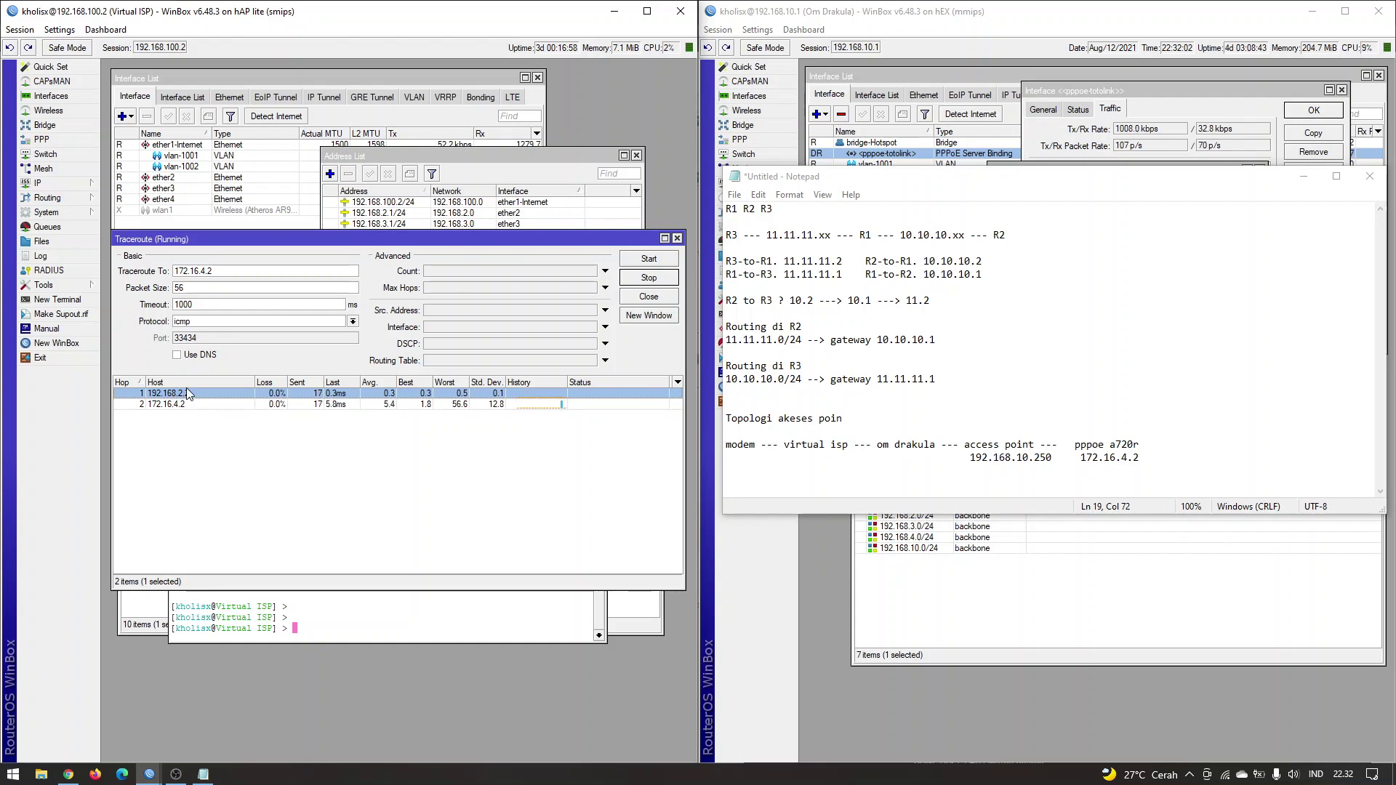
pyautogui.click(803, 160)
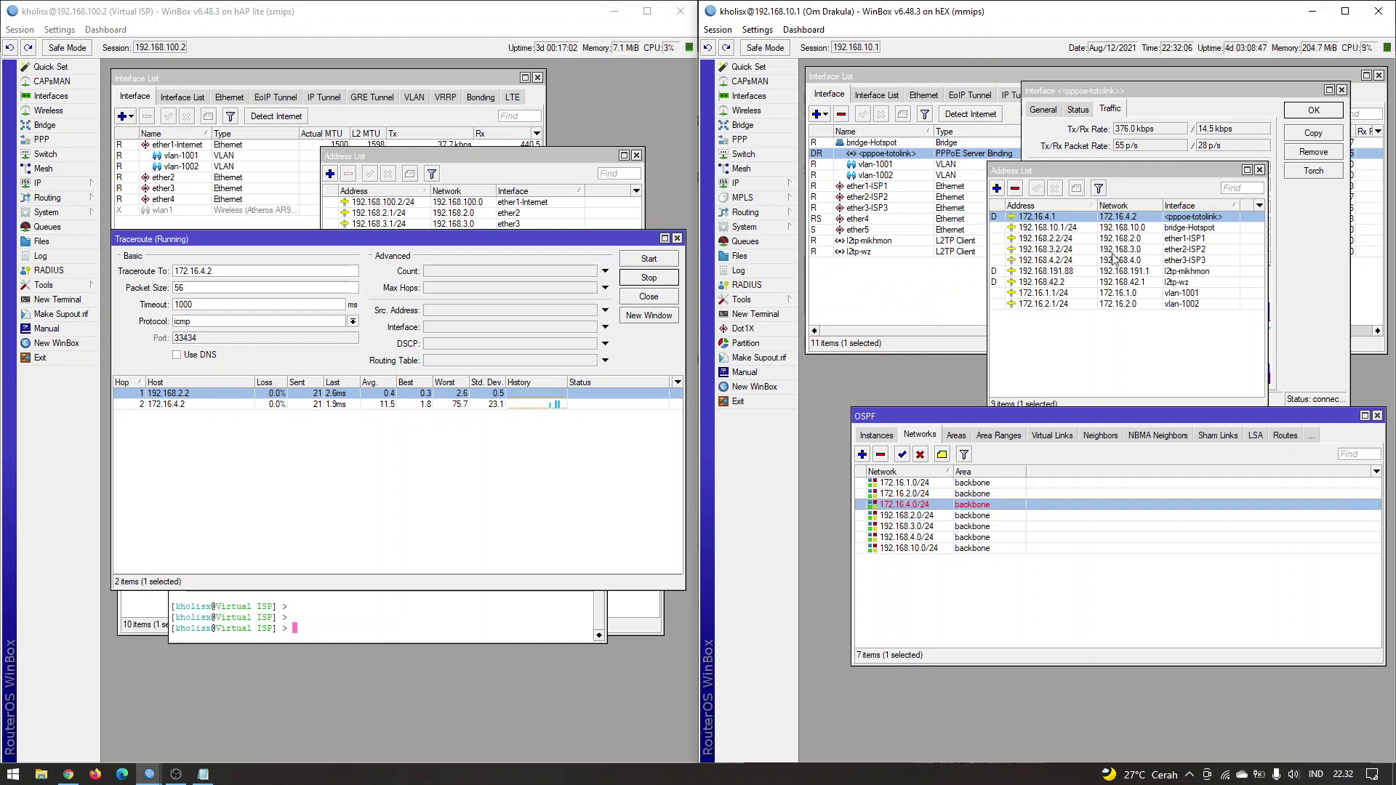
pyautogui.click(1082, 240)
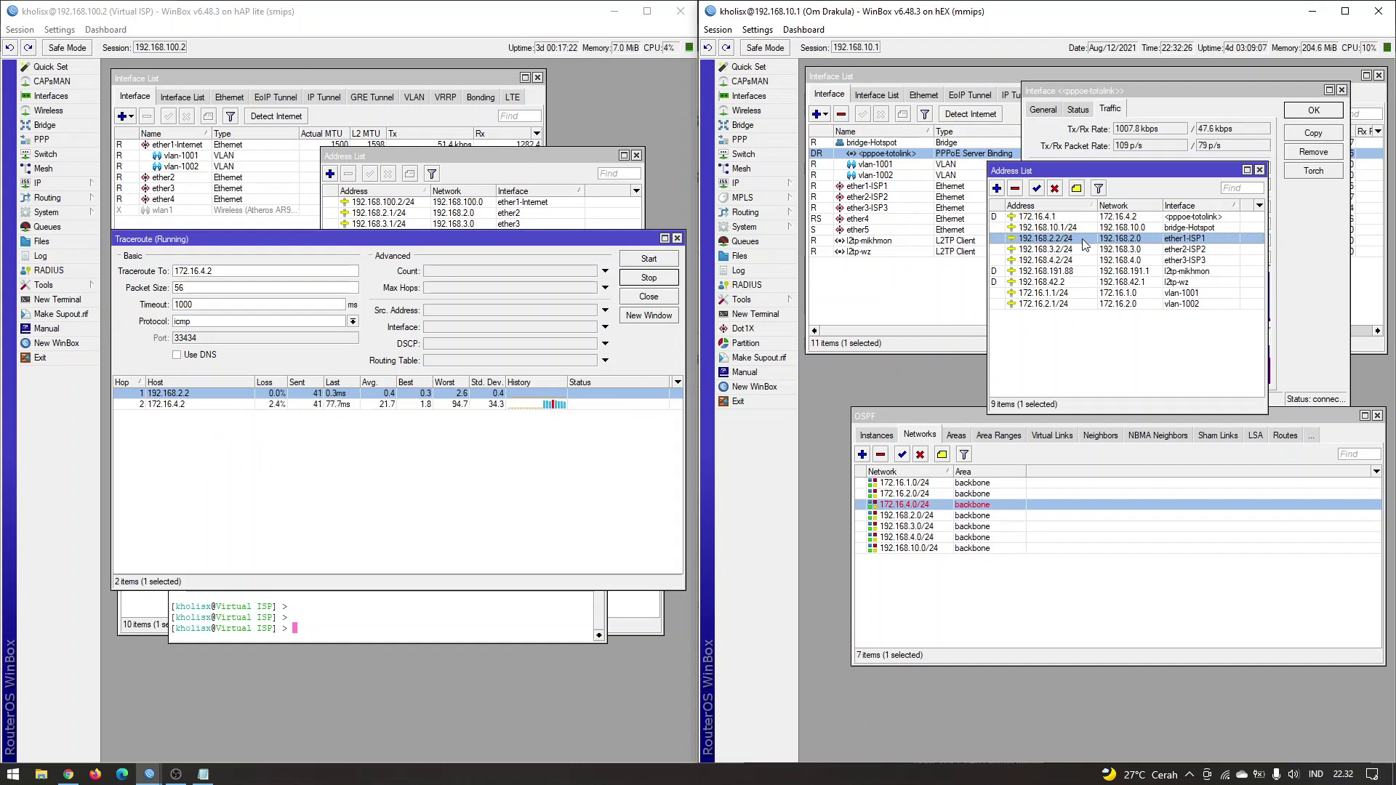
pyautogui.click(199, 403)
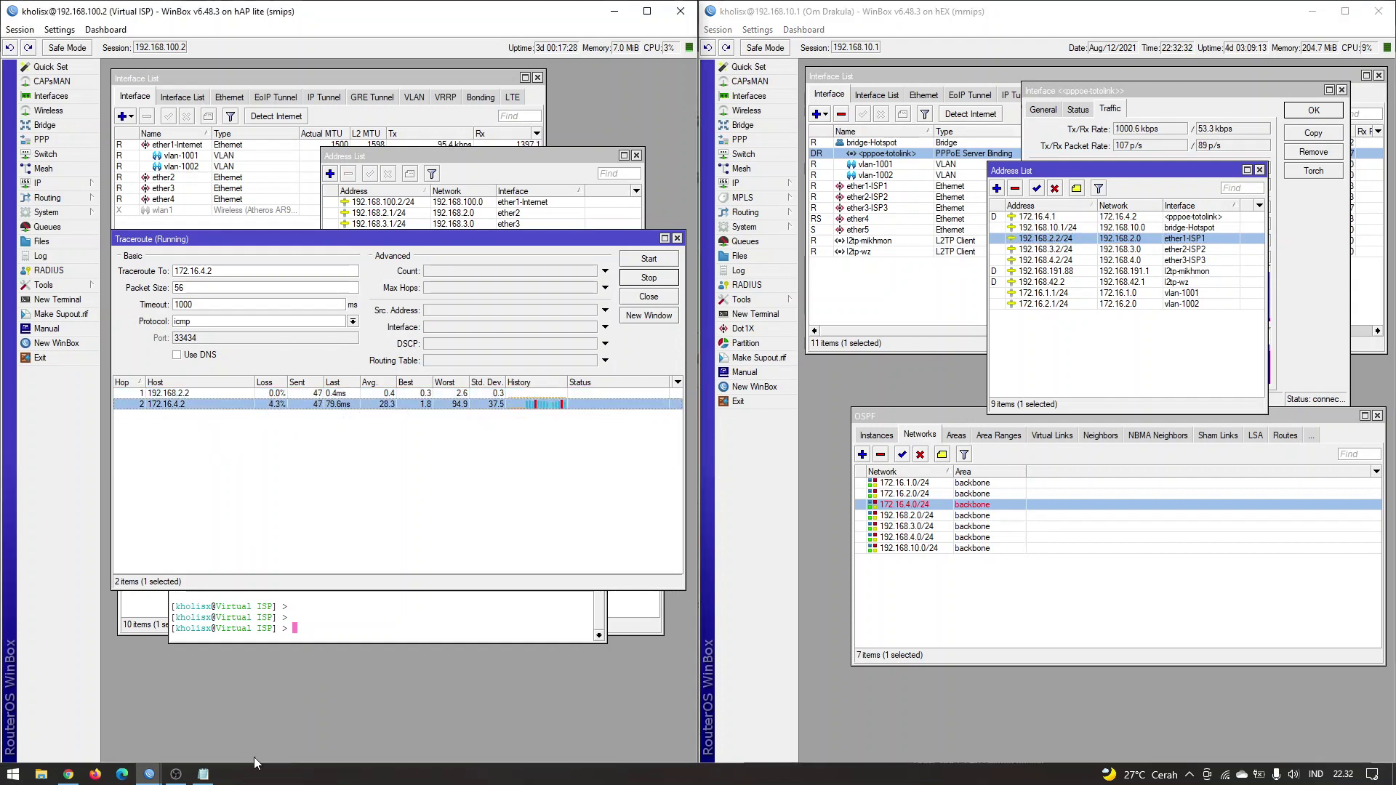
# Trace the virtual isp, om drakula and access point segments of the topology line in Notepad.
pyautogui.click(205, 775)
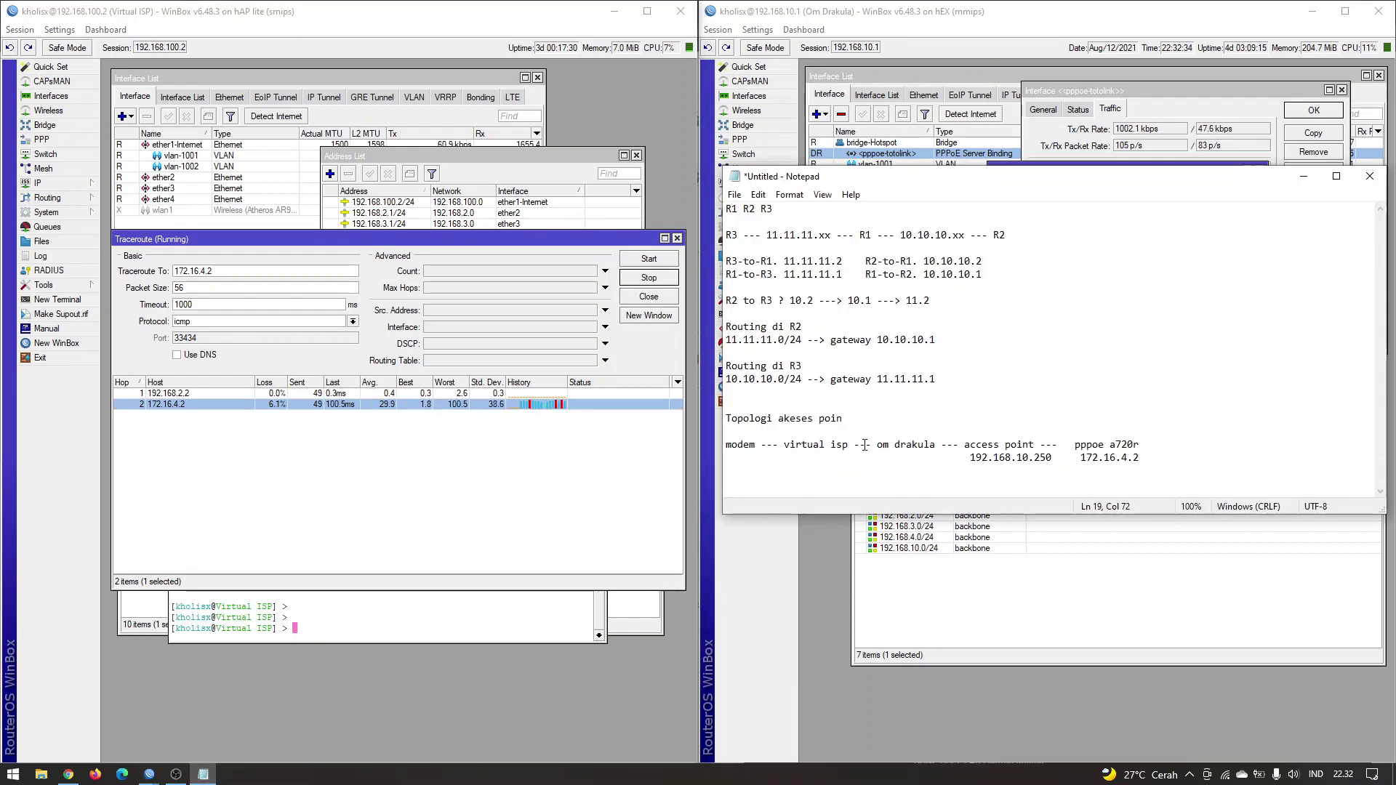
pyautogui.moveTo(807, 444); pyautogui.dragTo(930, 444)
pyautogui.moveTo(1033, 443); pyautogui.dragTo(966, 442)
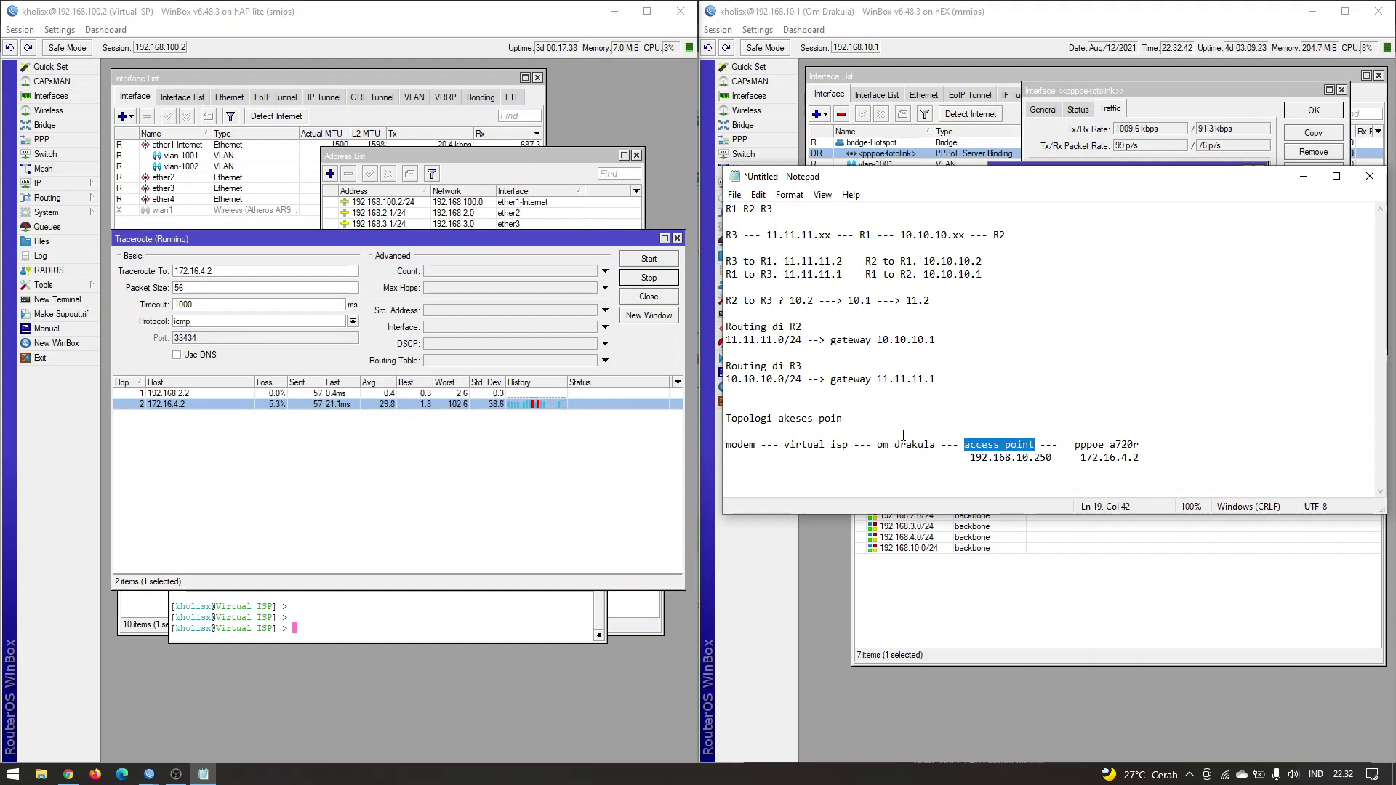
pyautogui.click(924, 437)
pyautogui.moveTo(801, 444); pyautogui.dragTo(844, 445)
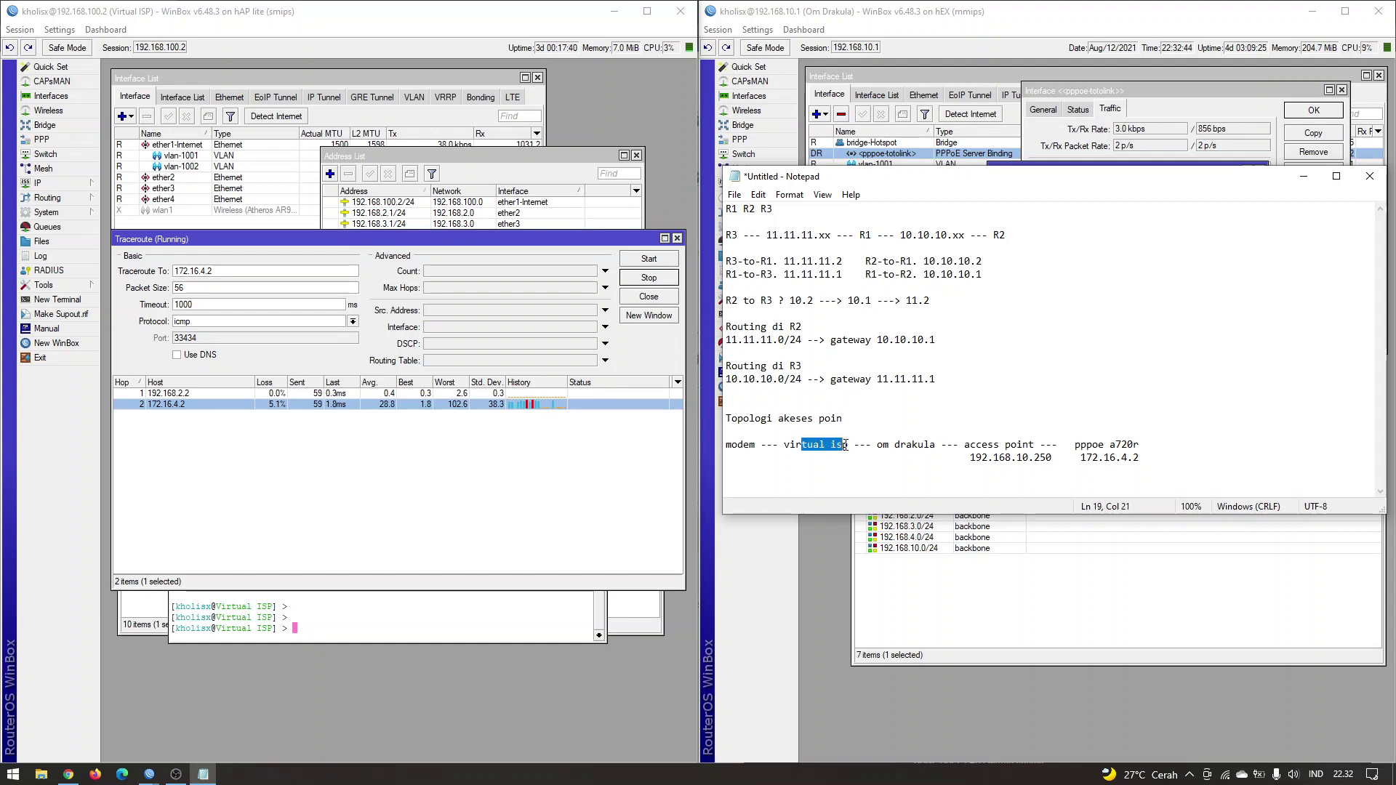
pyautogui.click(879, 445)
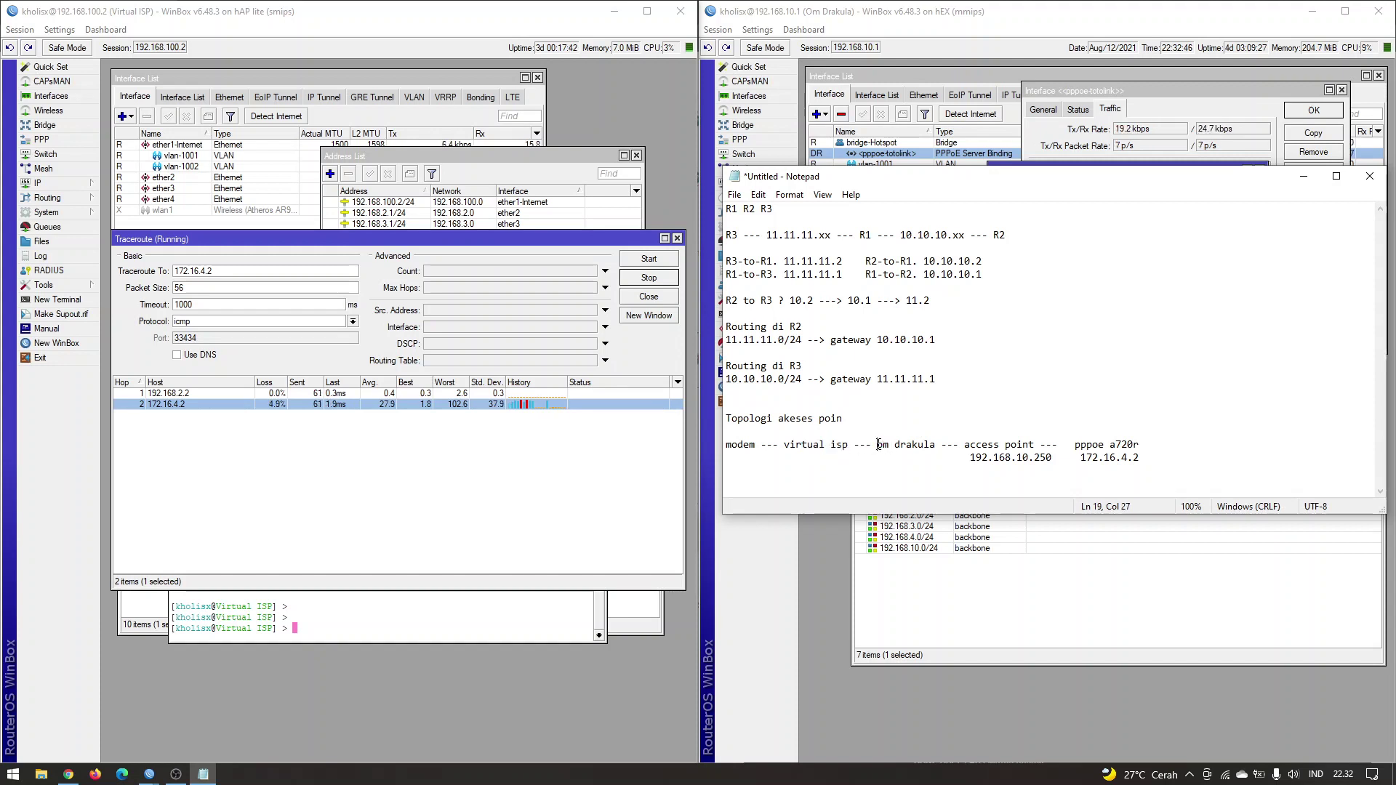
# Match the 192.168.2.2 hop to the link between virtual isp and om drakula in the notes, and select the 172.16.4.2 hop.
pyautogui.click(191, 394)
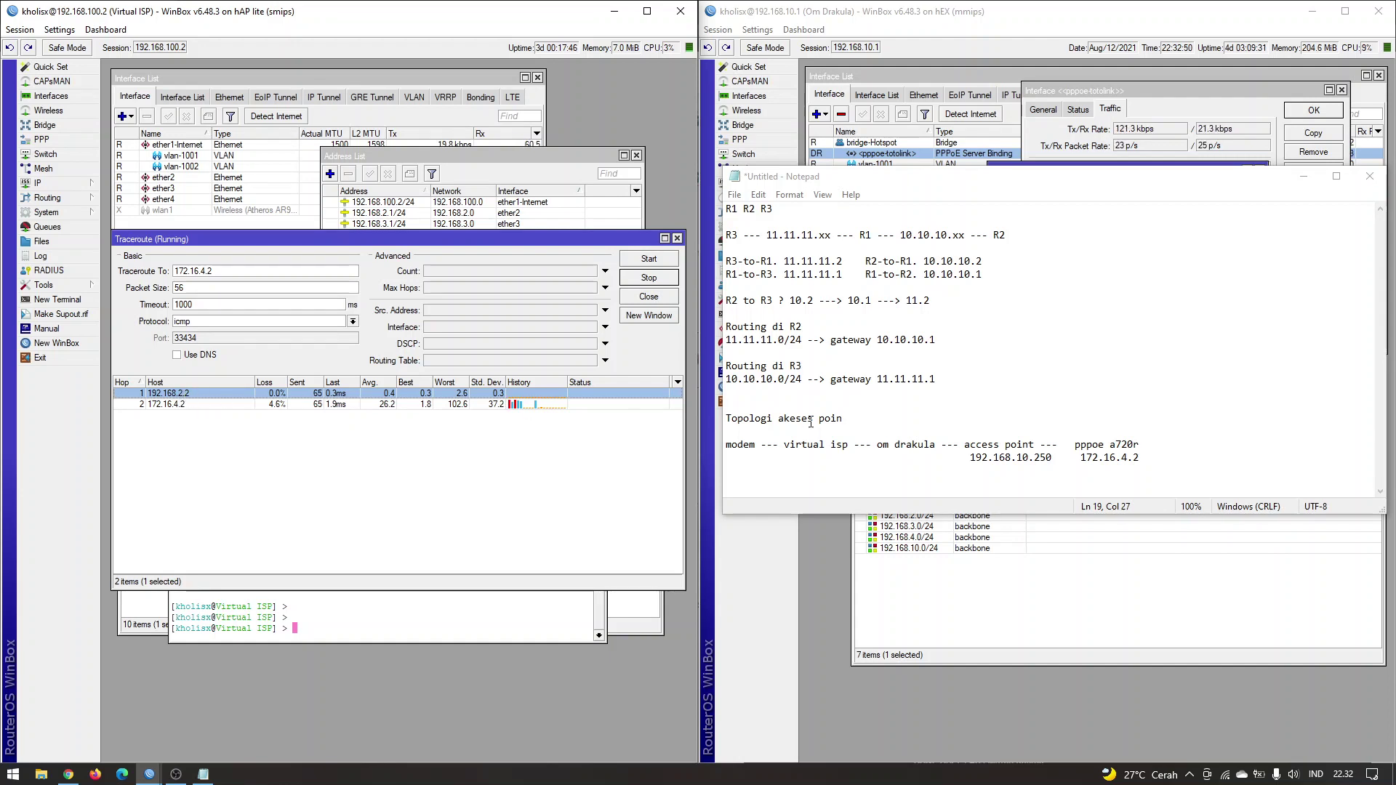
pyautogui.click(848, 445)
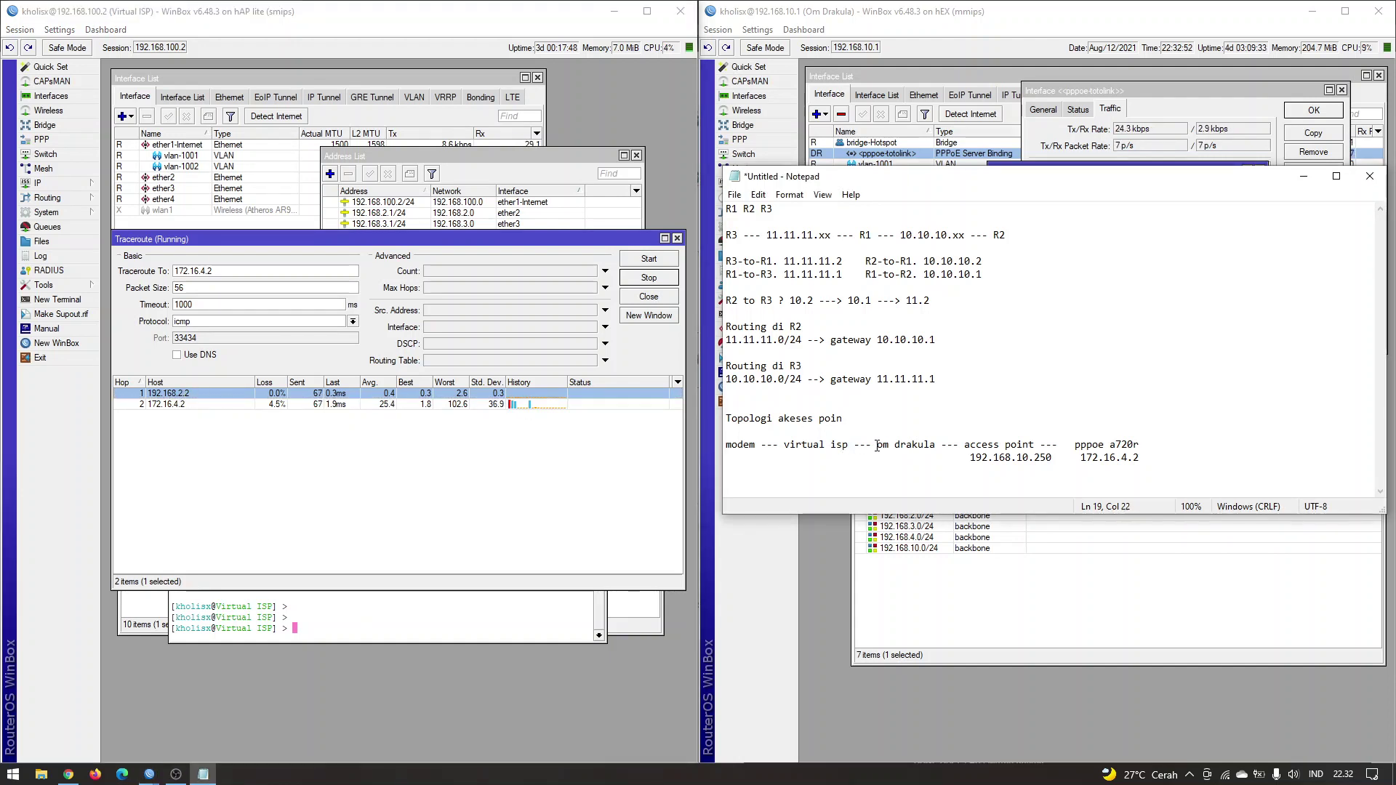
pyautogui.moveTo(849, 445); pyautogui.dragTo(875, 445)
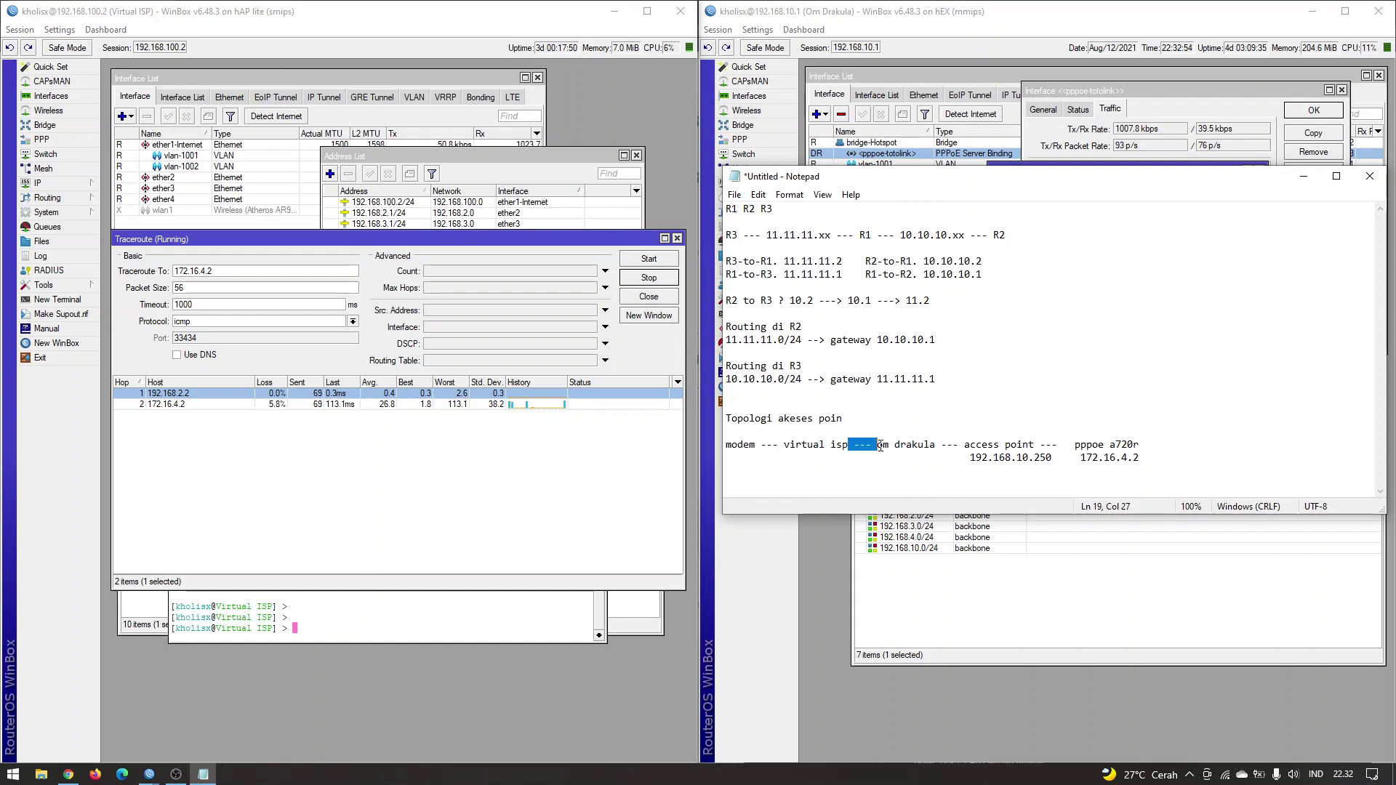
pyautogui.write('---')
pyautogui.click(850, 445)
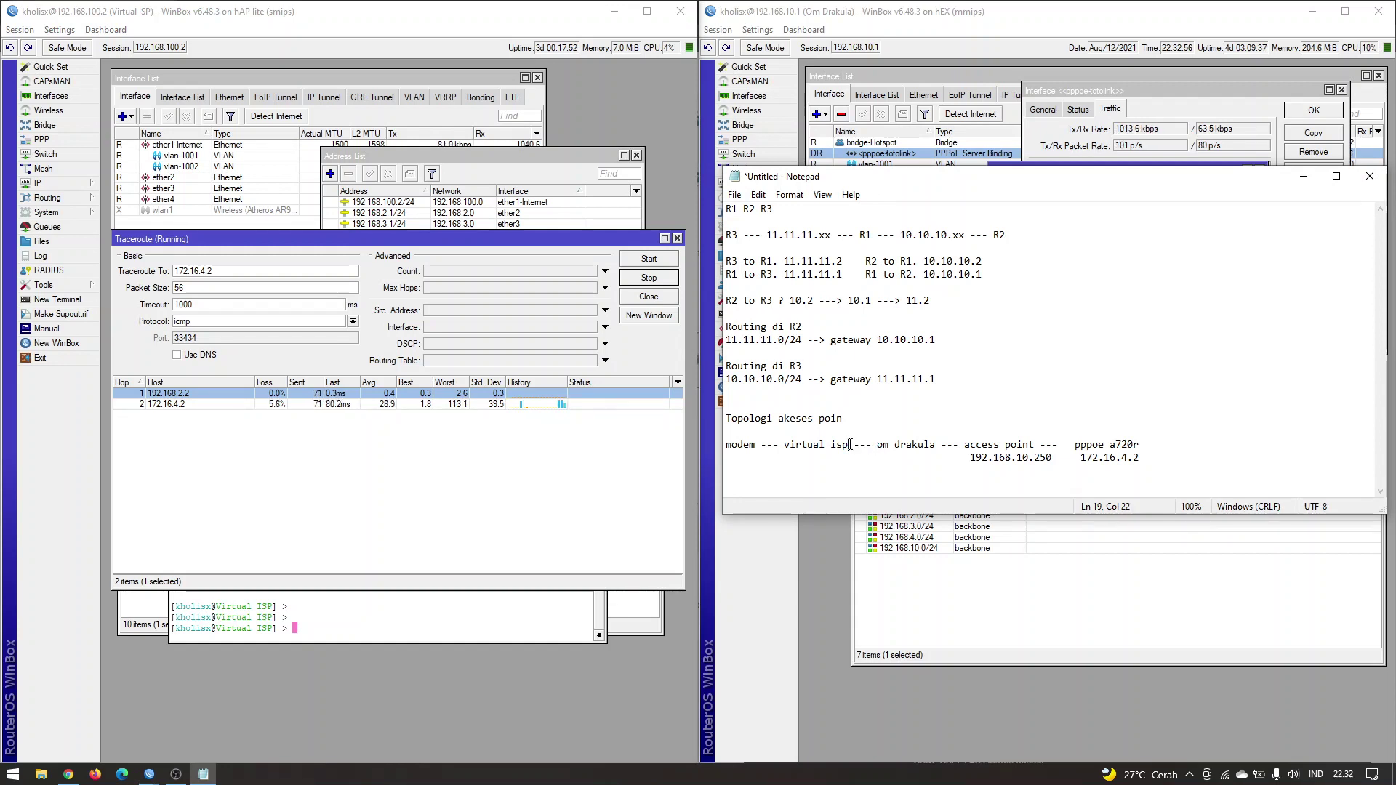
pyautogui.click(876, 445)
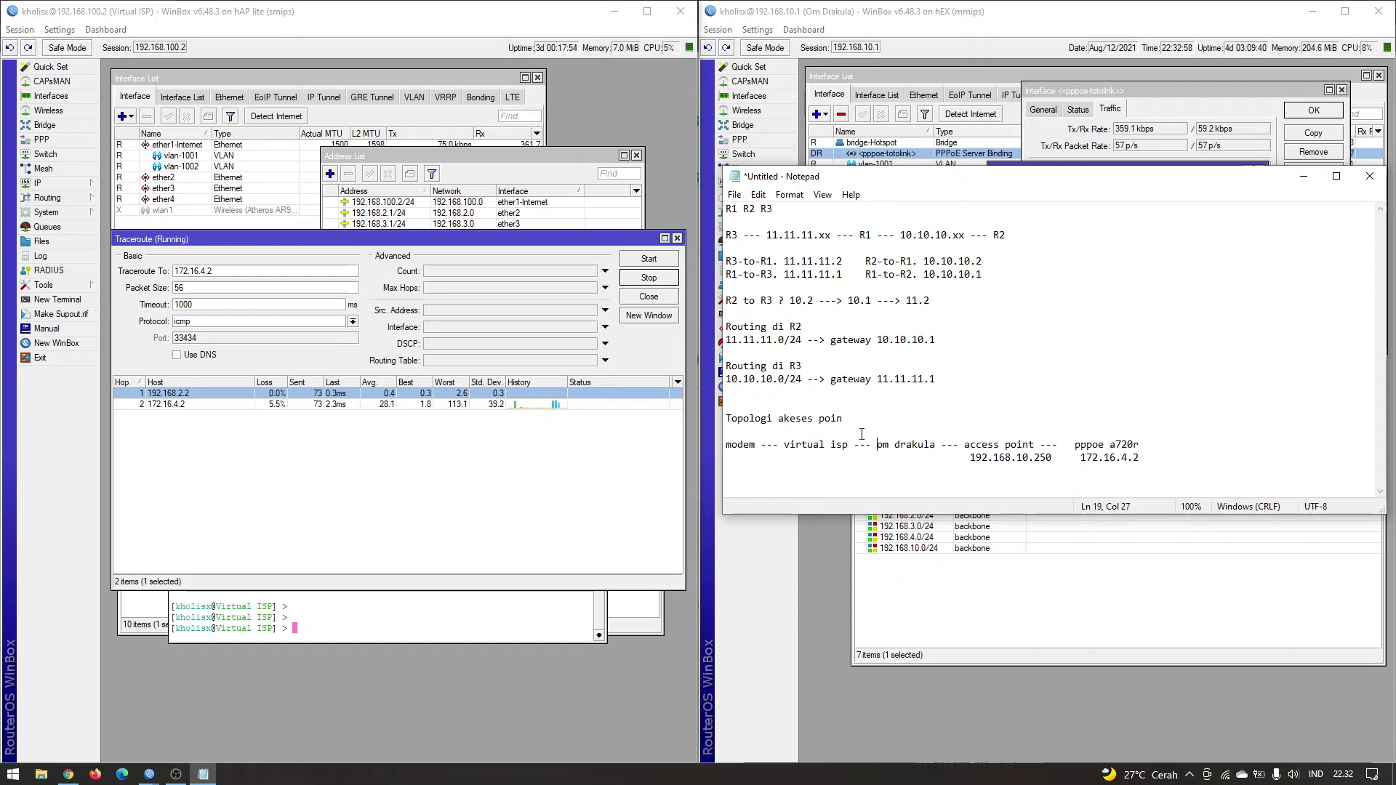
pyautogui.click(188, 404)
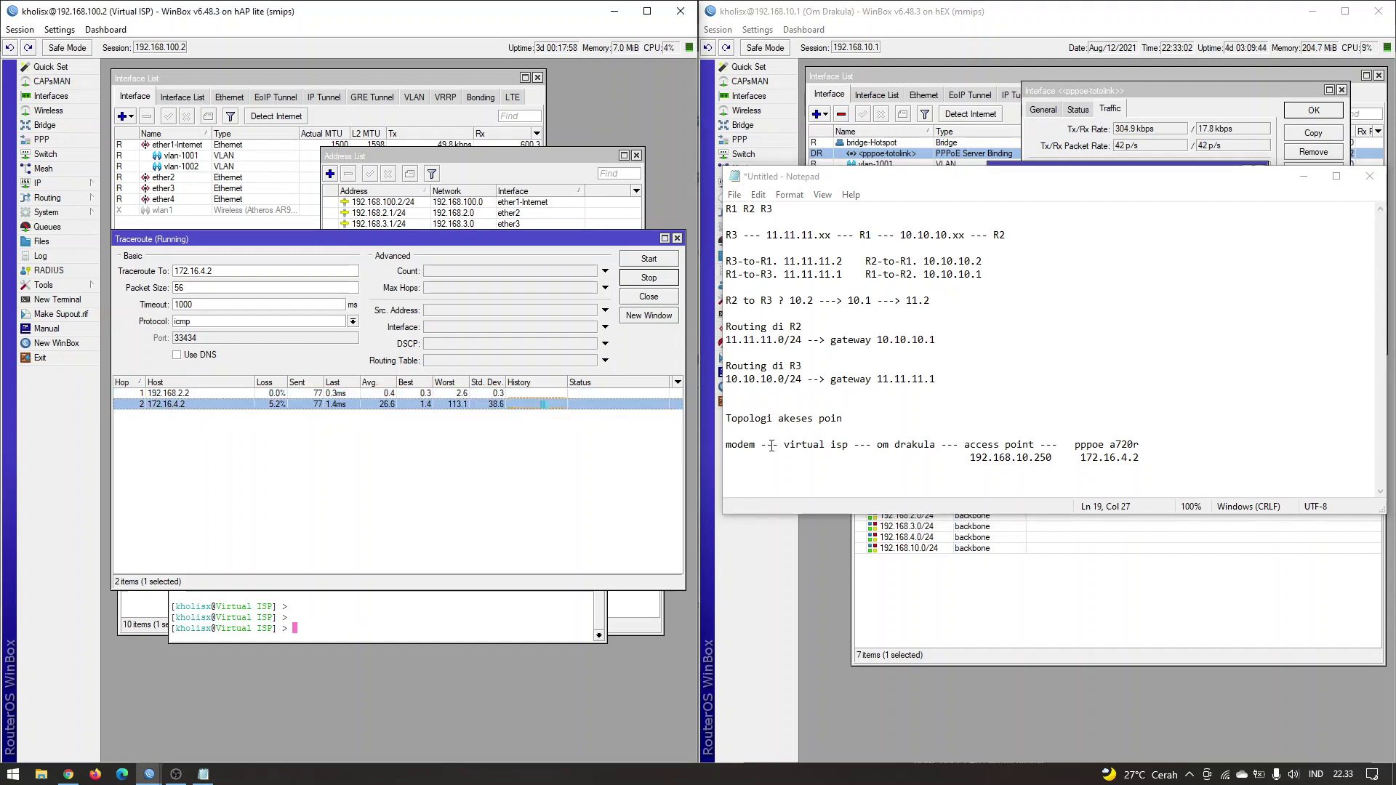
# Trace the om drakula, access point and pppoe a720r segments of the Notepad topology line, and clear the hop selection in the traceroute.
pyautogui.click(936, 444)
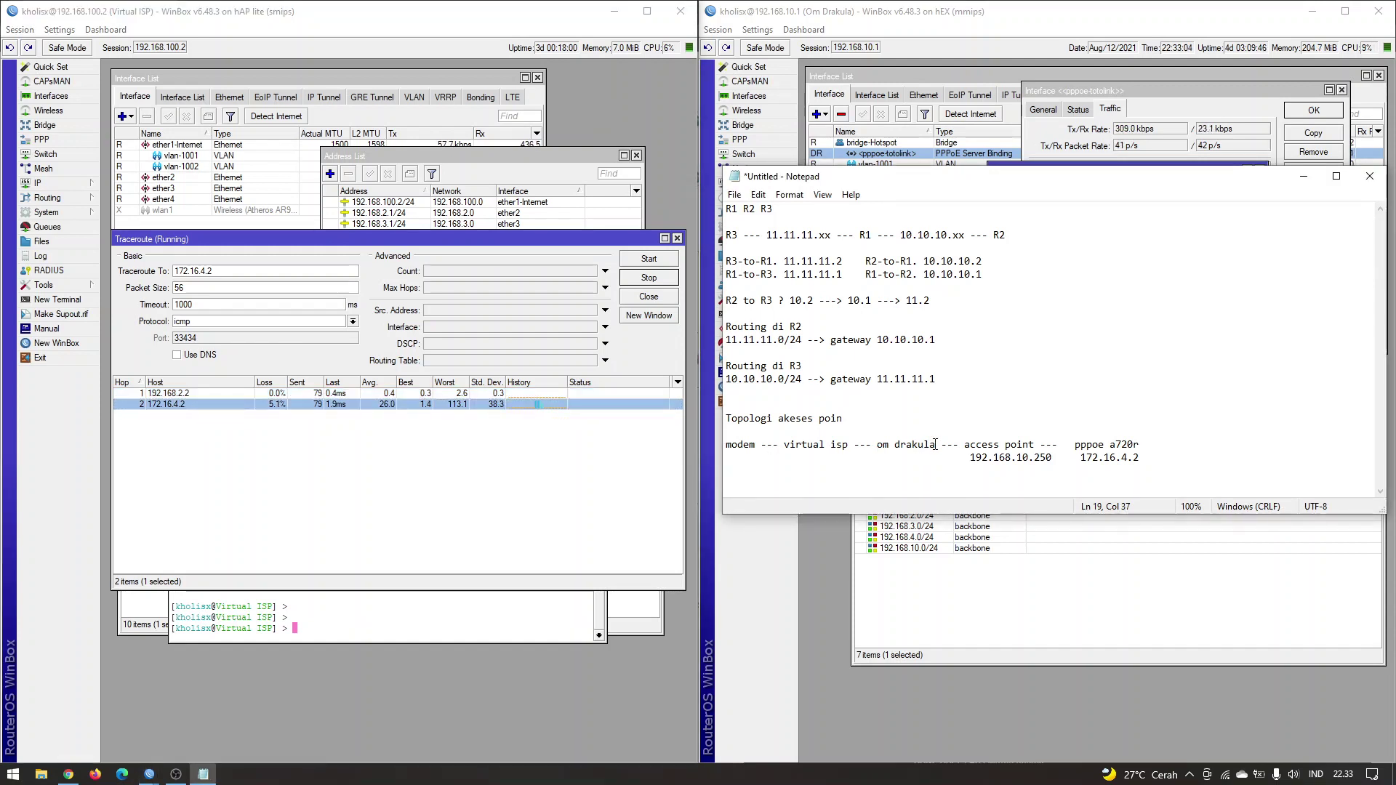
pyautogui.moveTo(936, 444); pyautogui.dragTo(1146, 443)
pyautogui.click(1039, 444)
pyautogui.click(1146, 443)
pyautogui.click(312, 487)
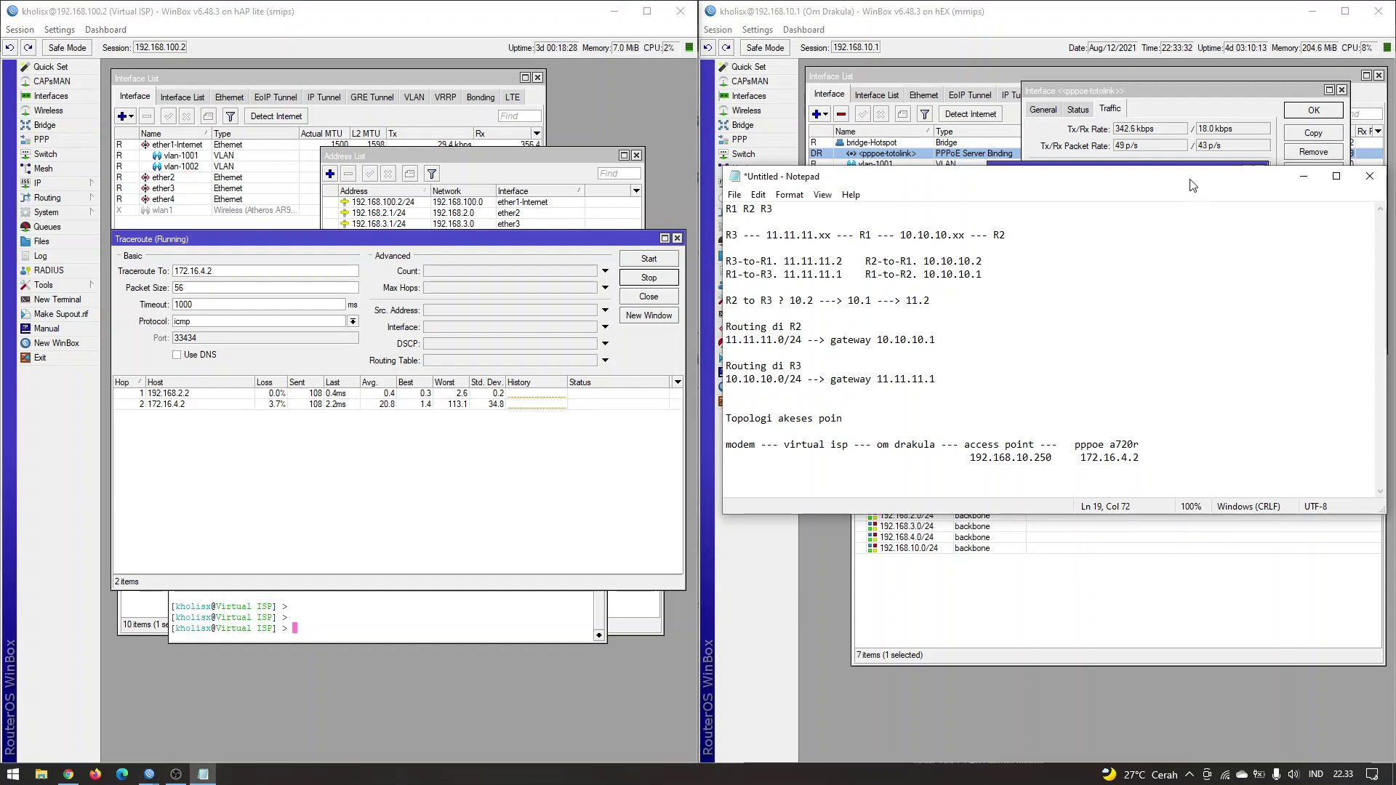
# Move the Notepad notes aside, cancelling the save prompt so that the unsaved notes stay open.
pyautogui.moveTo(1191, 183); pyautogui.dragTo(1070, 208)
pyautogui.click(1255, 199)
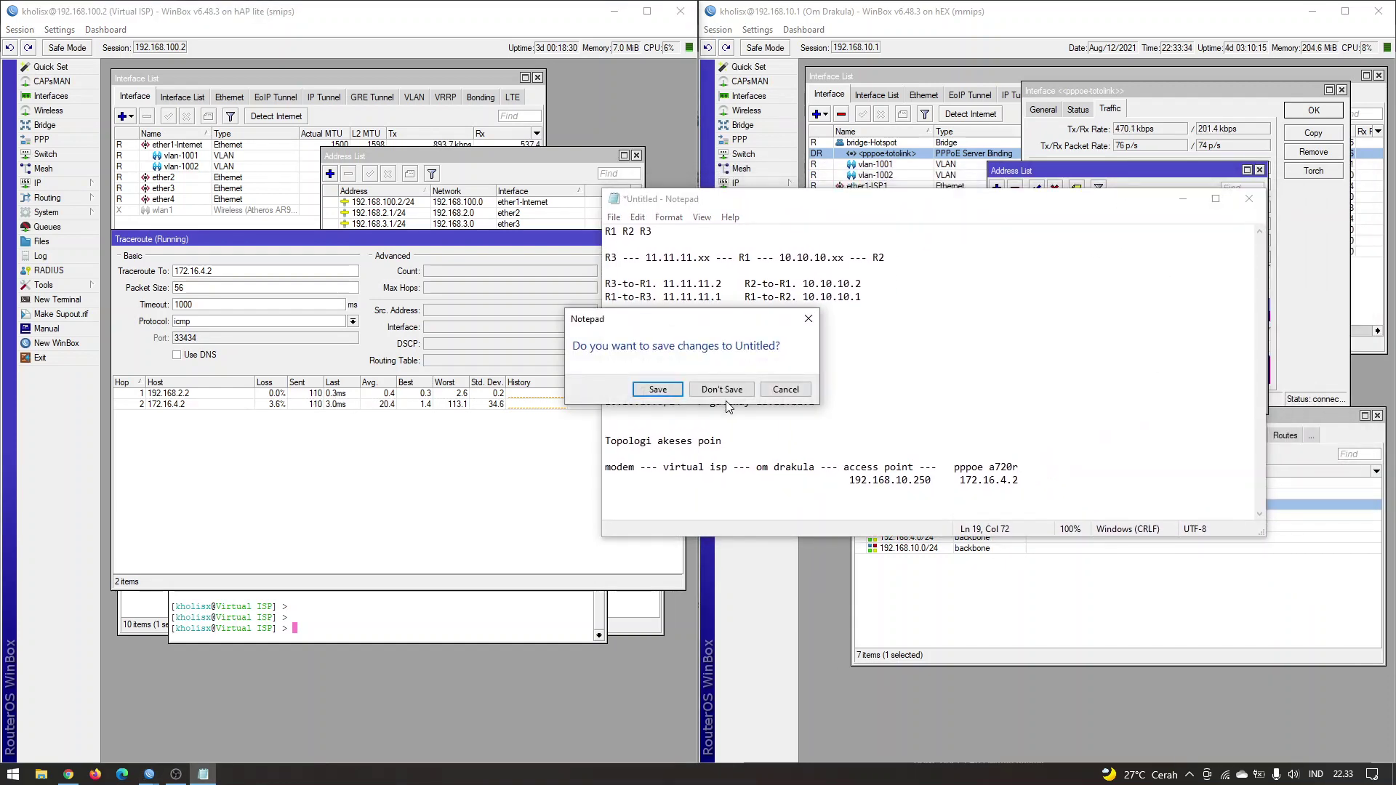
pyautogui.click(786, 389)
pyautogui.moveTo(894, 205); pyautogui.dragTo(876, 290)
# Bring Om Drakula's address list and OSPF networks forward, clear their selections and shift the OSPF window slightly.
pyautogui.click(1157, 180)
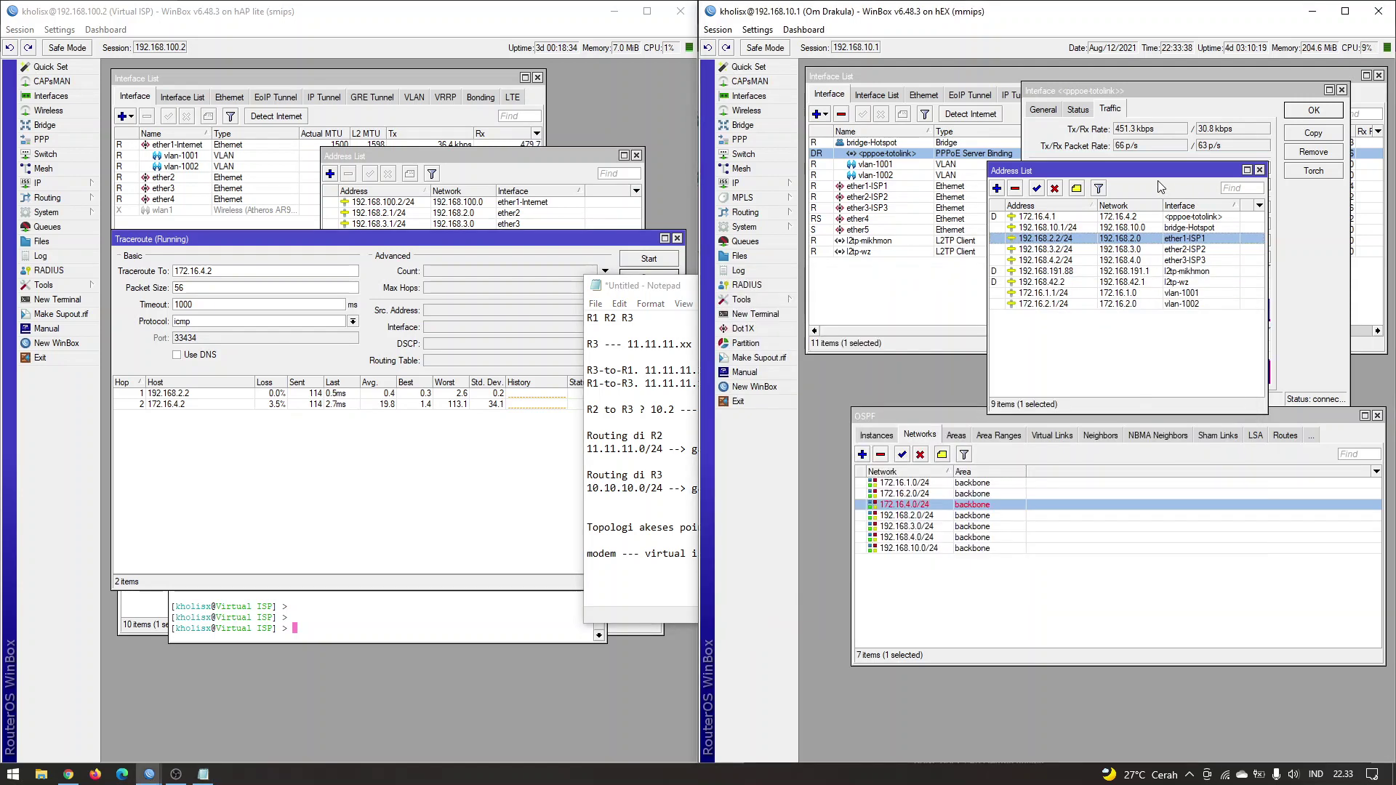
pyautogui.click(1047, 352)
pyautogui.click(973, 563)
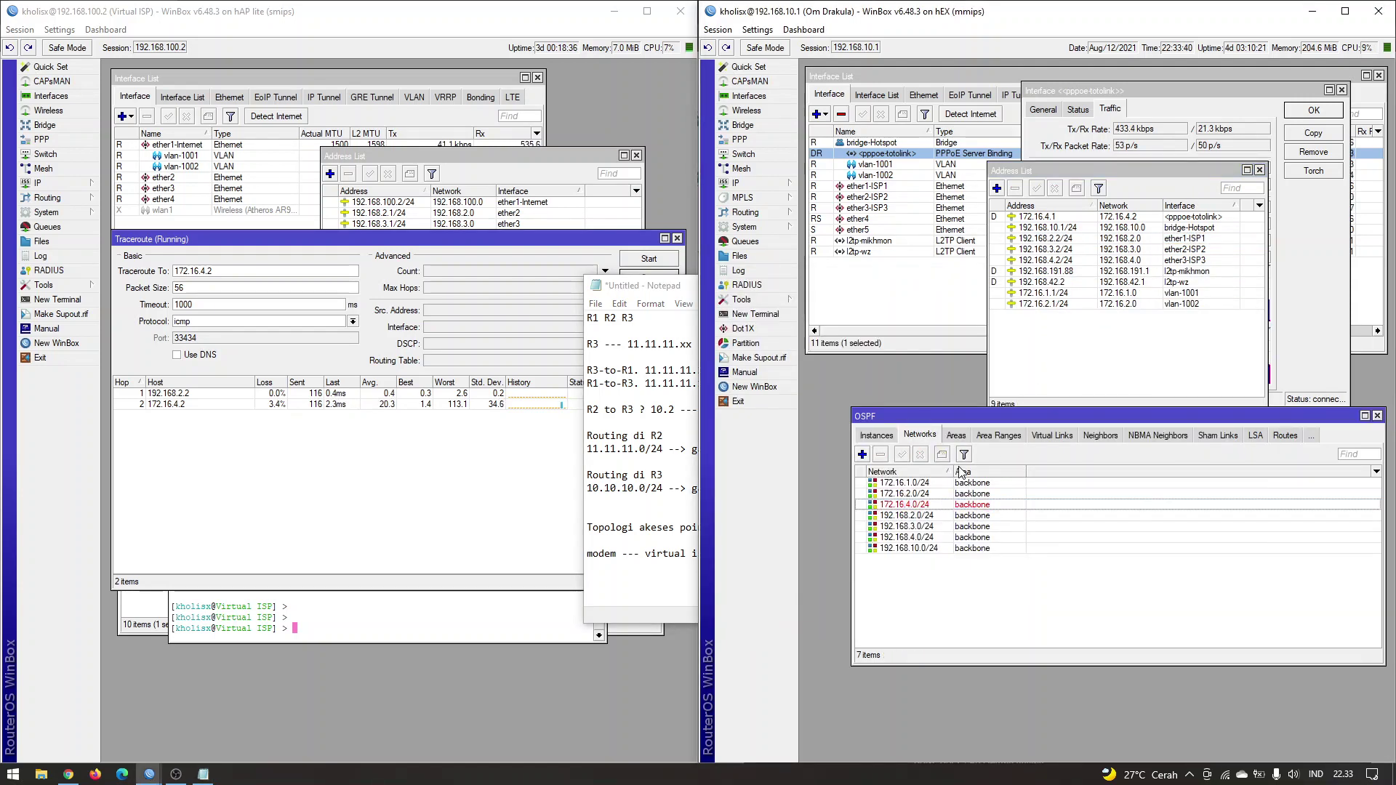
pyautogui.moveTo(963, 412); pyautogui.dragTo(940, 415)
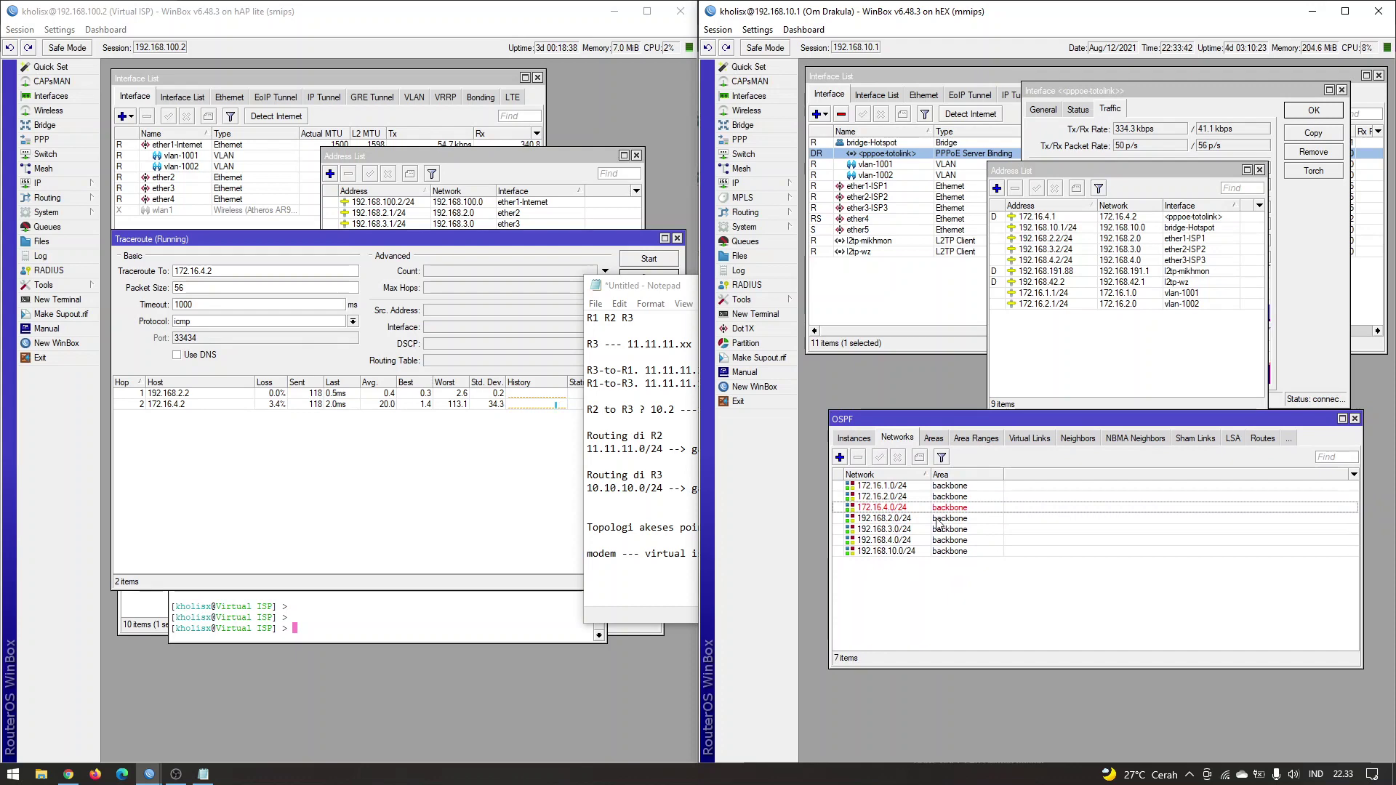
# Close the traceroute on Virtual ISP and review its OSPF neighbors and OSPF routes.
pyautogui.click(677, 237)
pyautogui.click(599, 276)
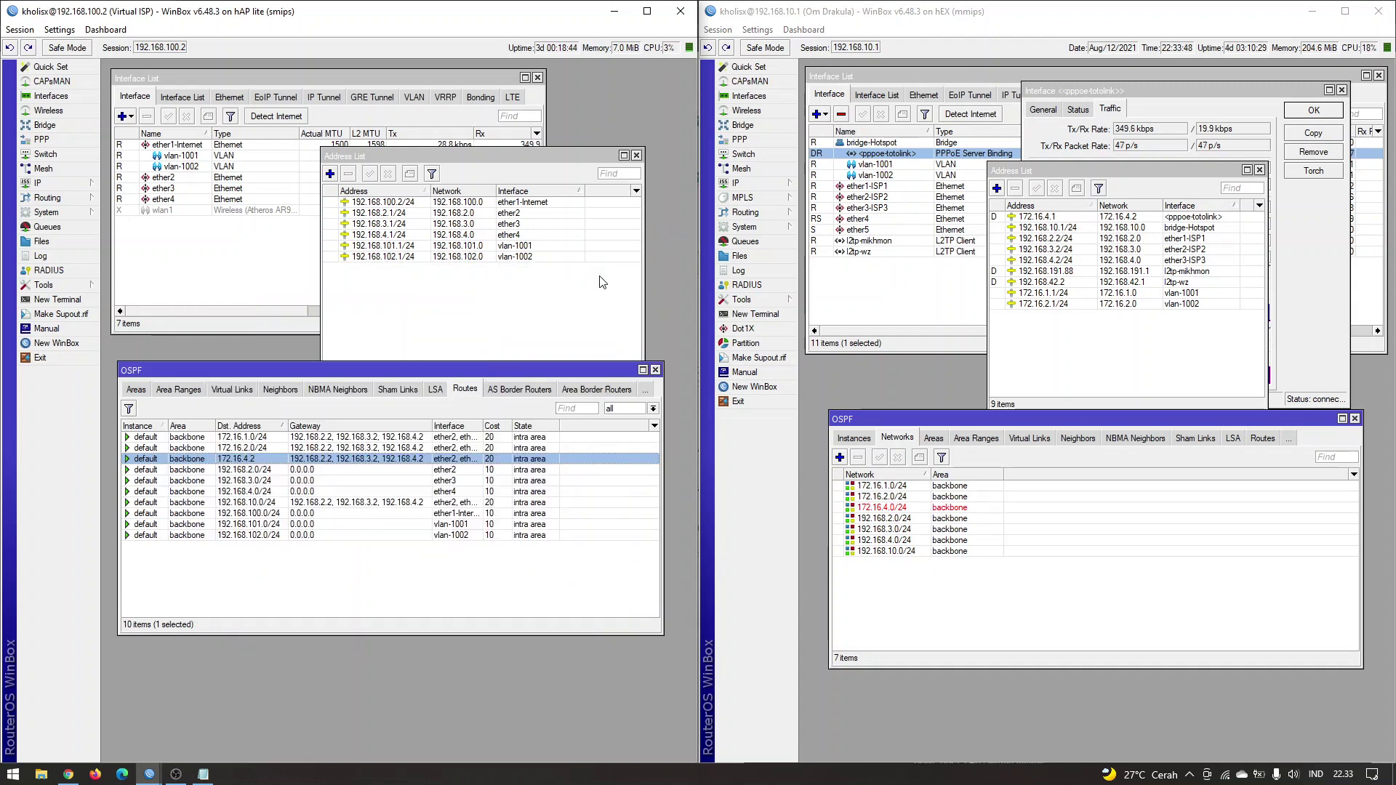
pyautogui.click(434, 595)
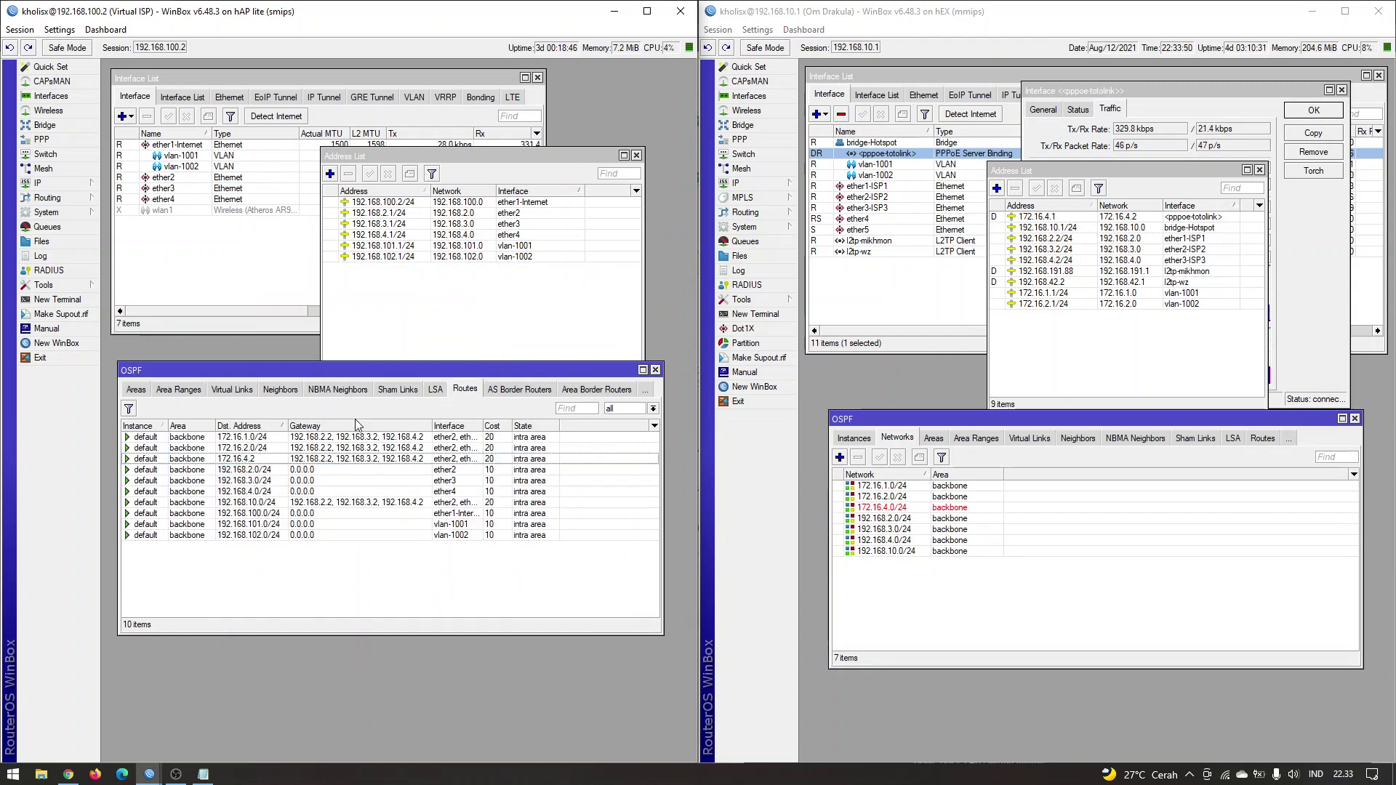
pyautogui.click(287, 393)
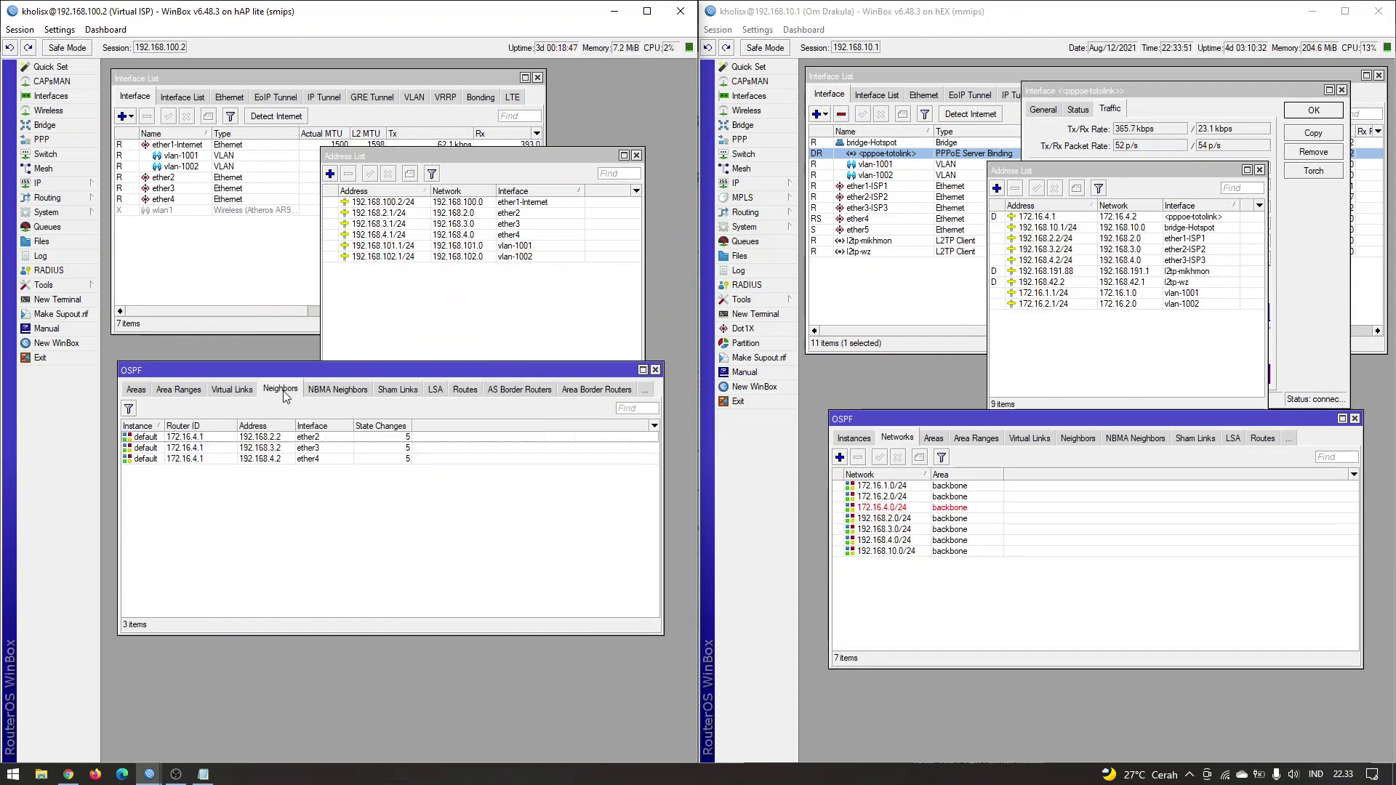
pyautogui.click(472, 387)
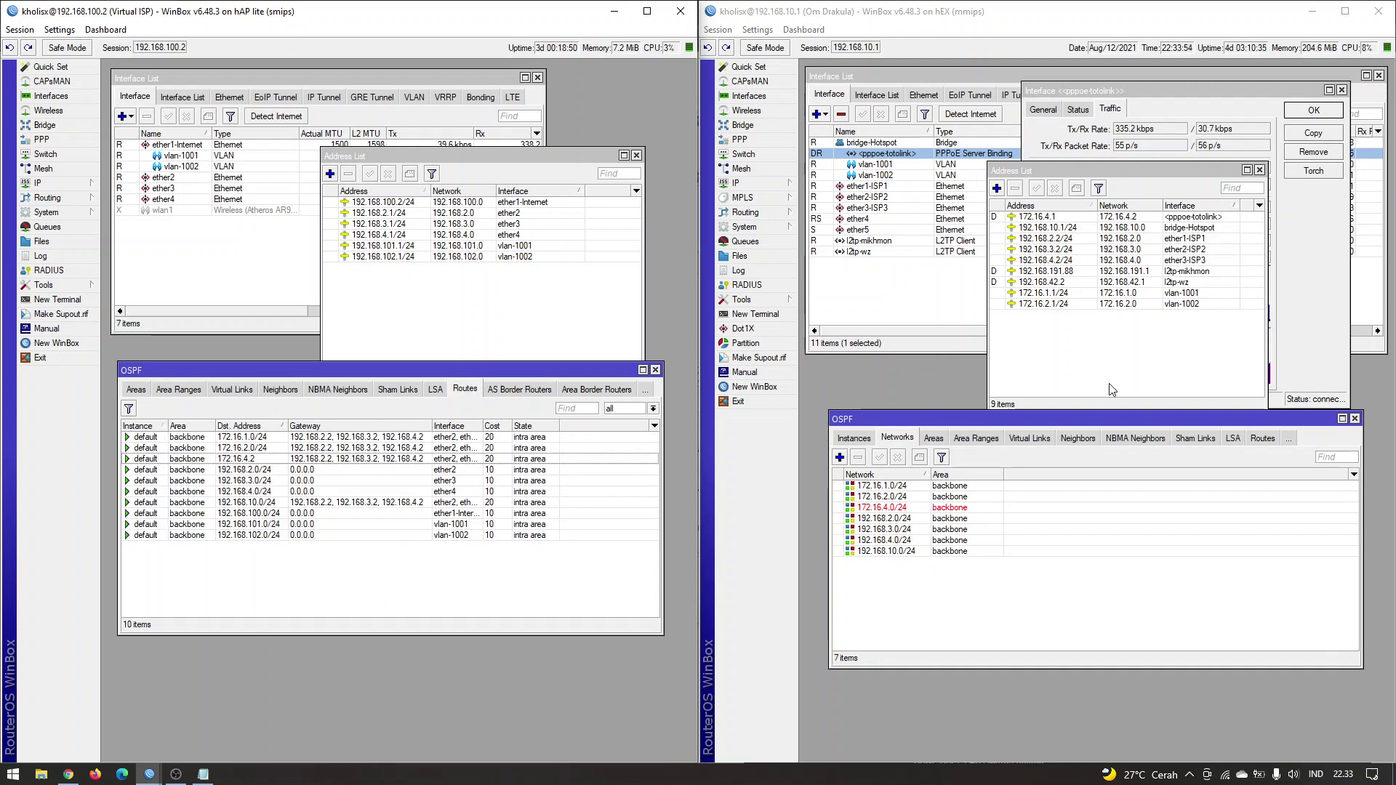
# Close Om Drakula's address list and open its IP route list.
pyautogui.click(1135, 364)
pyautogui.click(1260, 170)
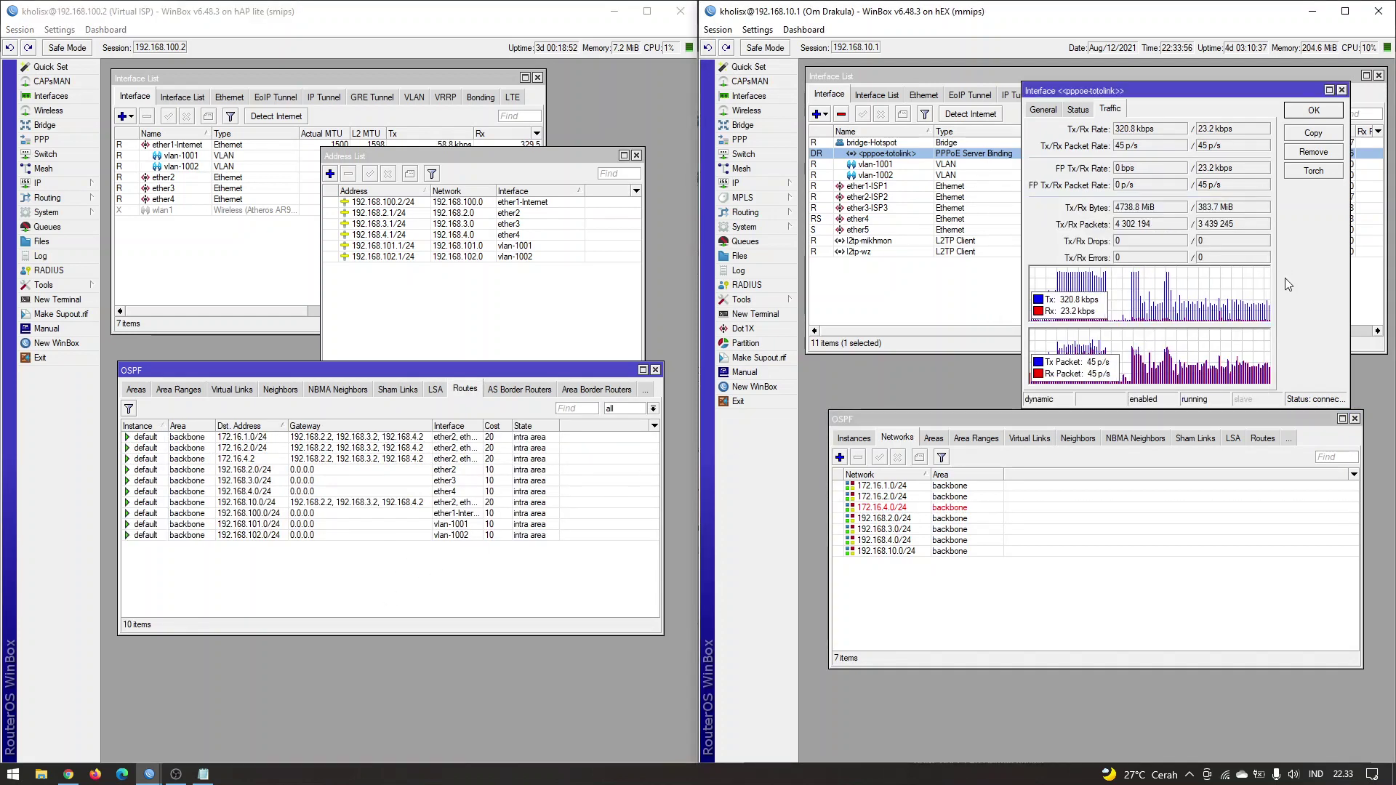
pyautogui.click(1083, 556)
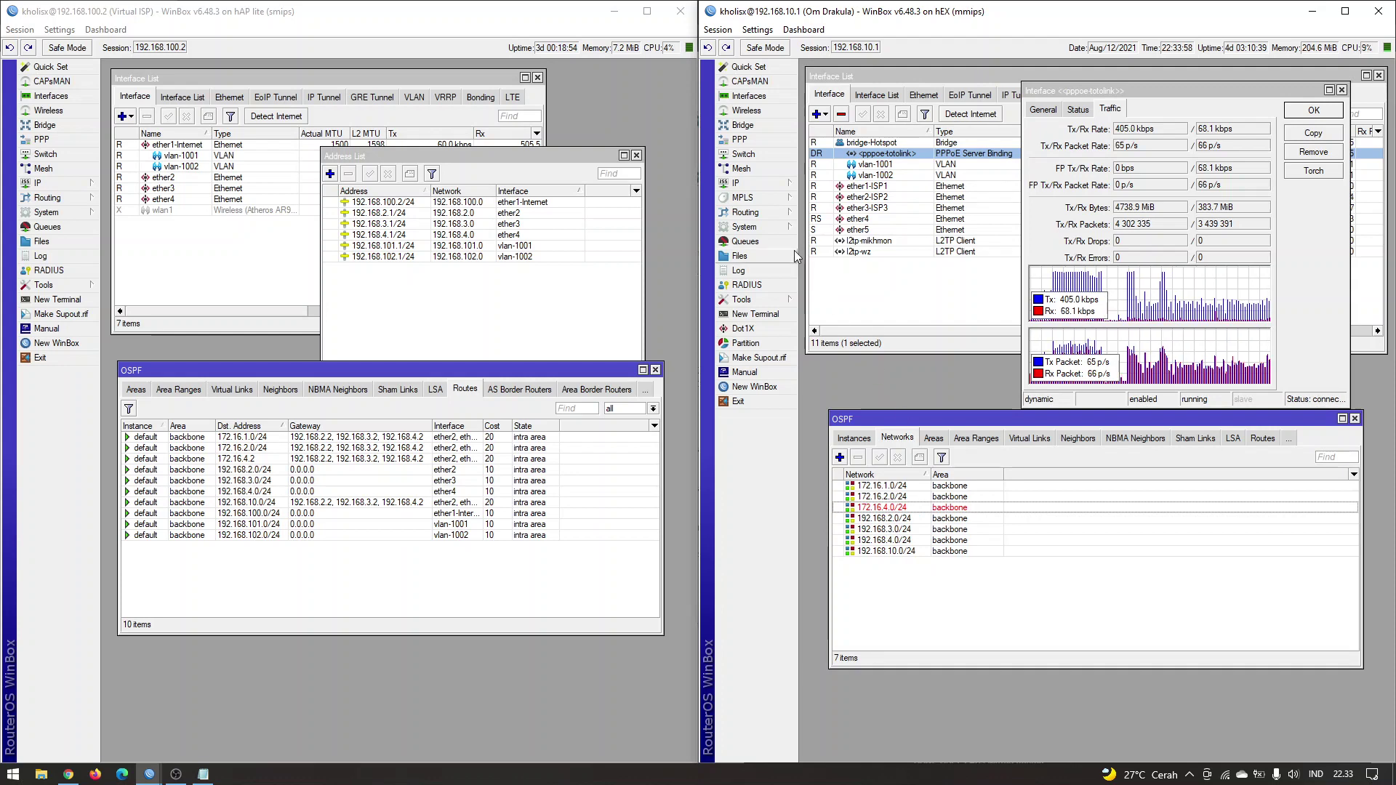
pyautogui.click(745, 227)
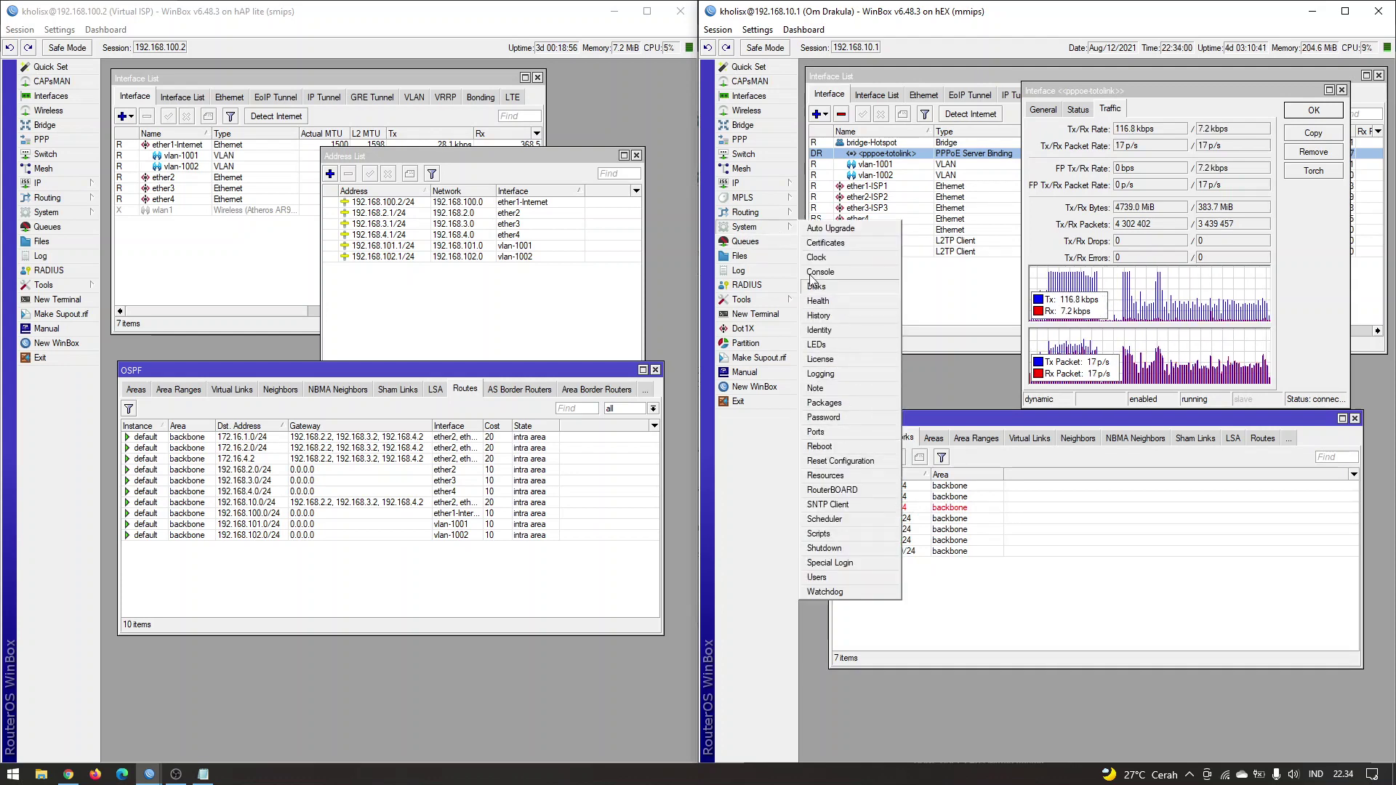
pyautogui.click(736, 183)
pyautogui.click(736, 184)
pyautogui.click(845, 405)
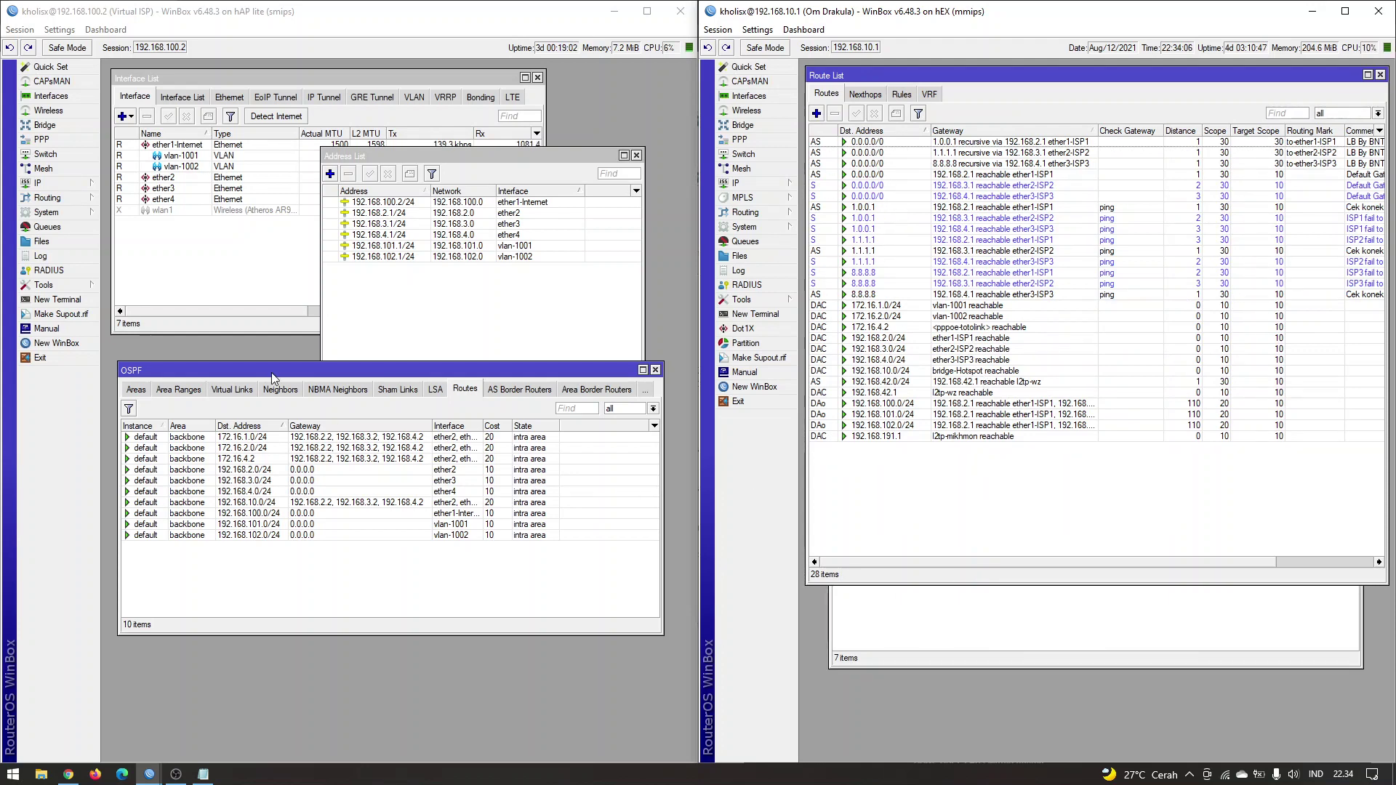
# Open the IP route list on Virtual ISP, dismissing the unneeded Mesh window.
pyautogui.click(77, 171)
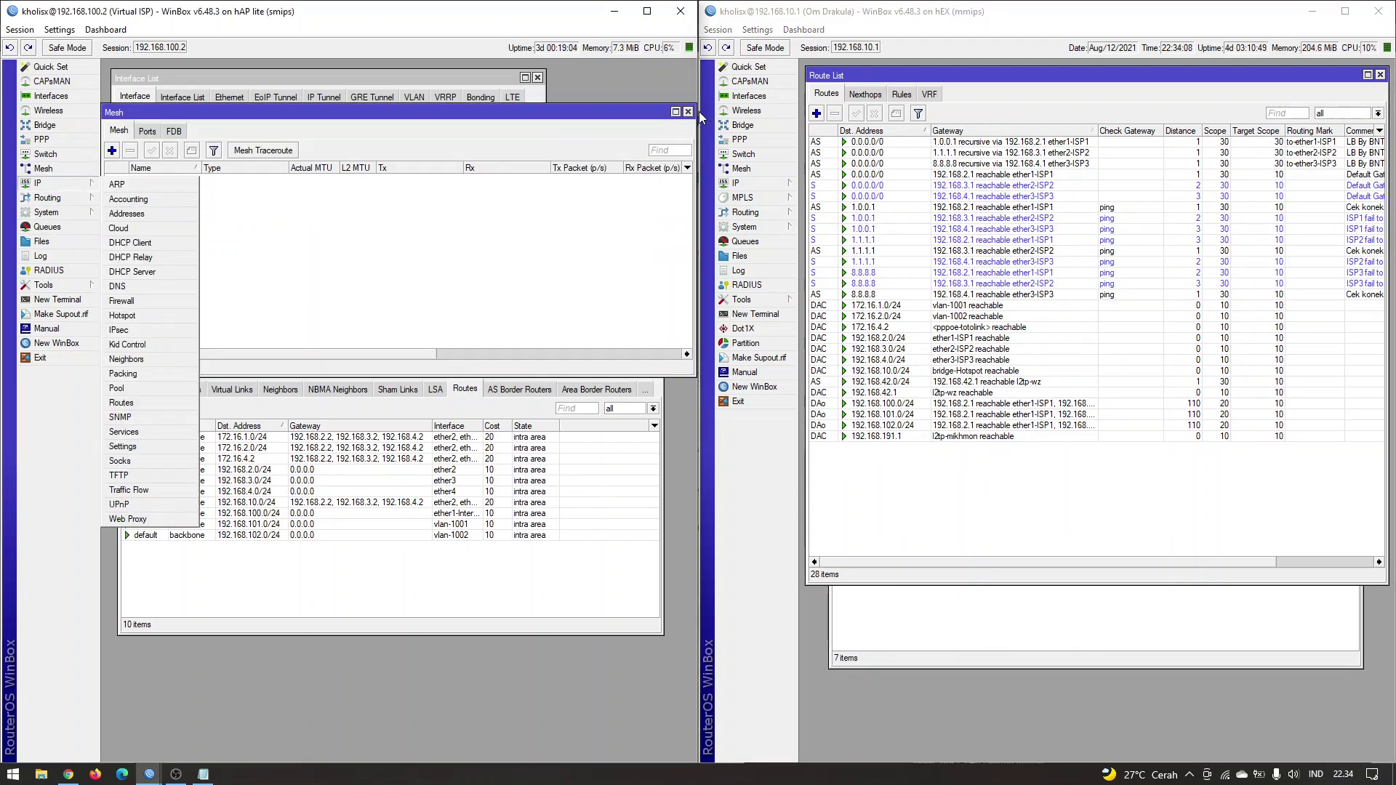
pyautogui.click(692, 112)
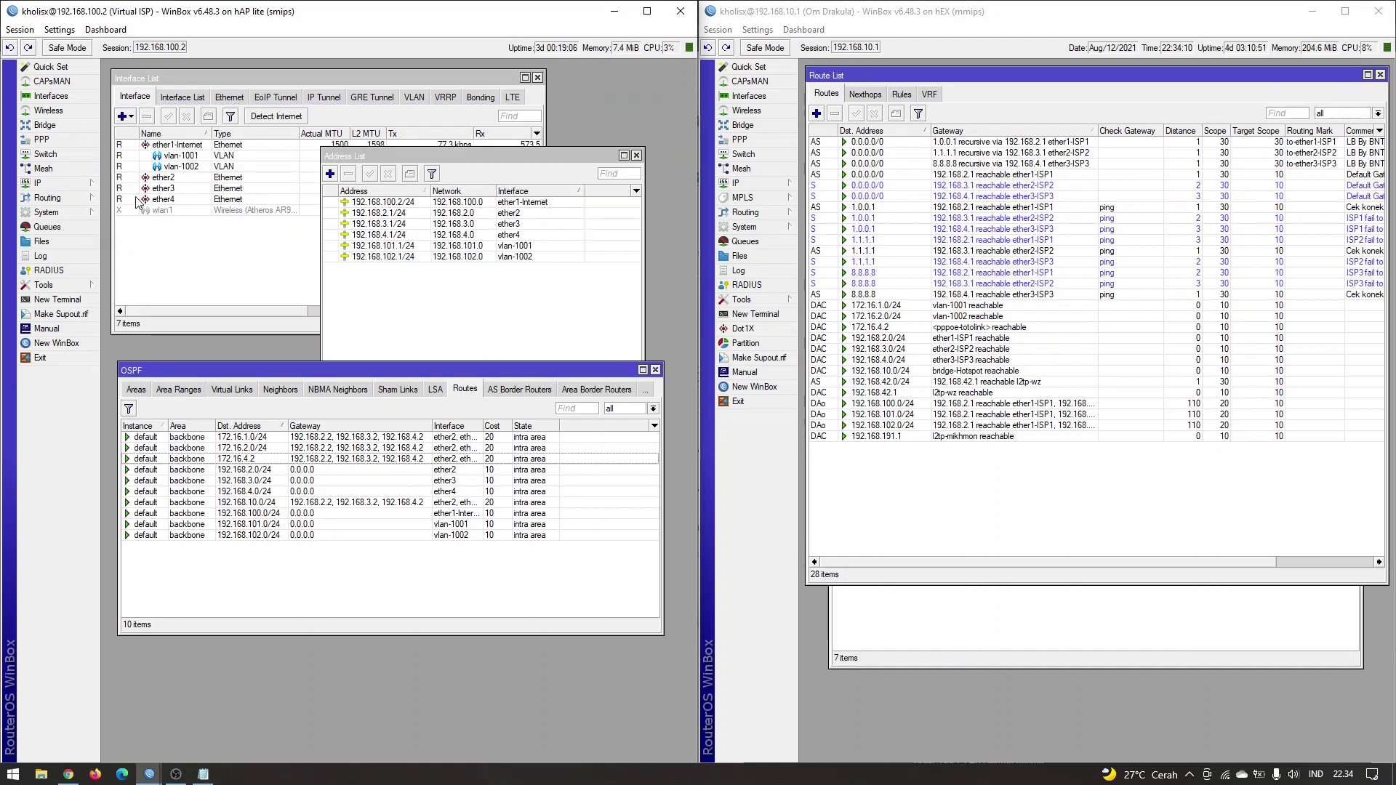
pyautogui.click(42, 183)
pyautogui.click(138, 402)
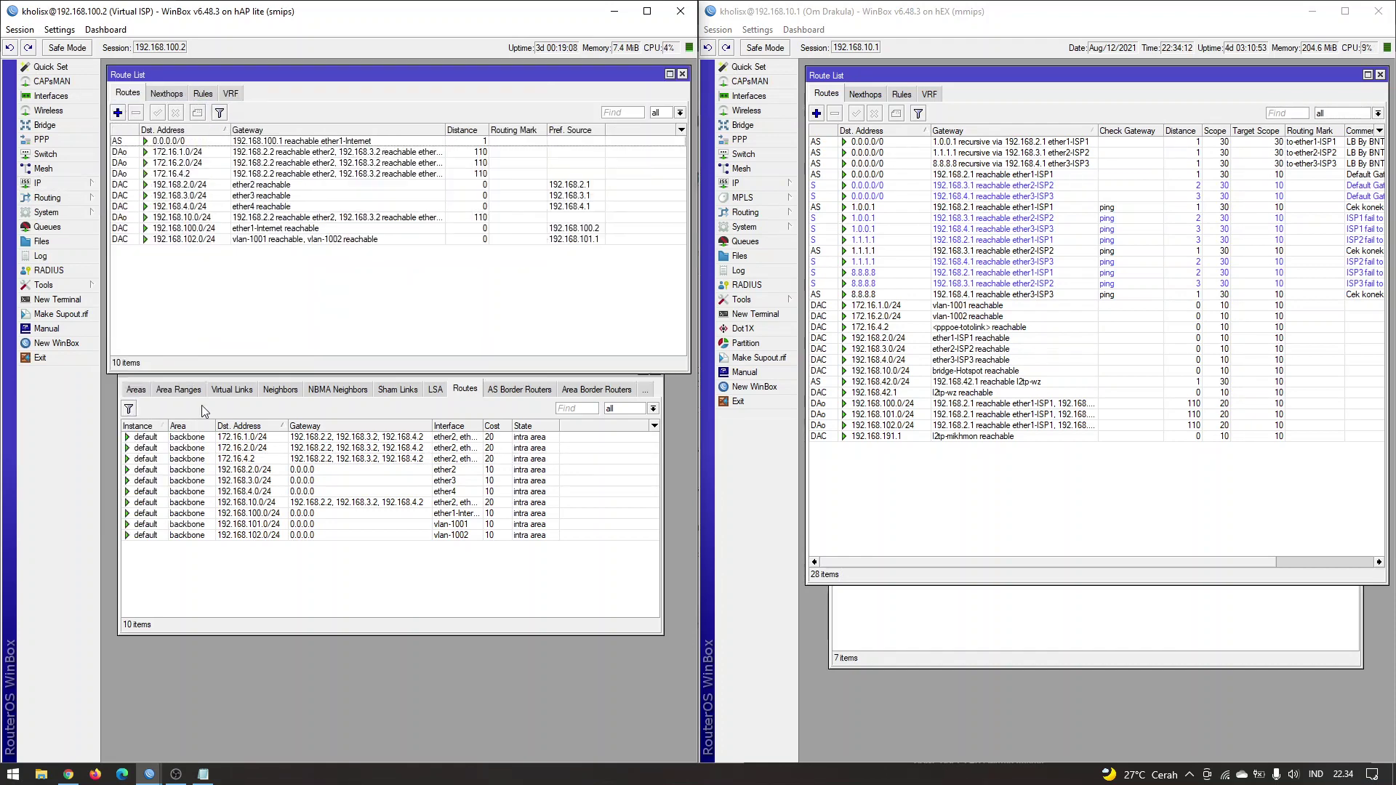
pyautogui.click(266, 287)
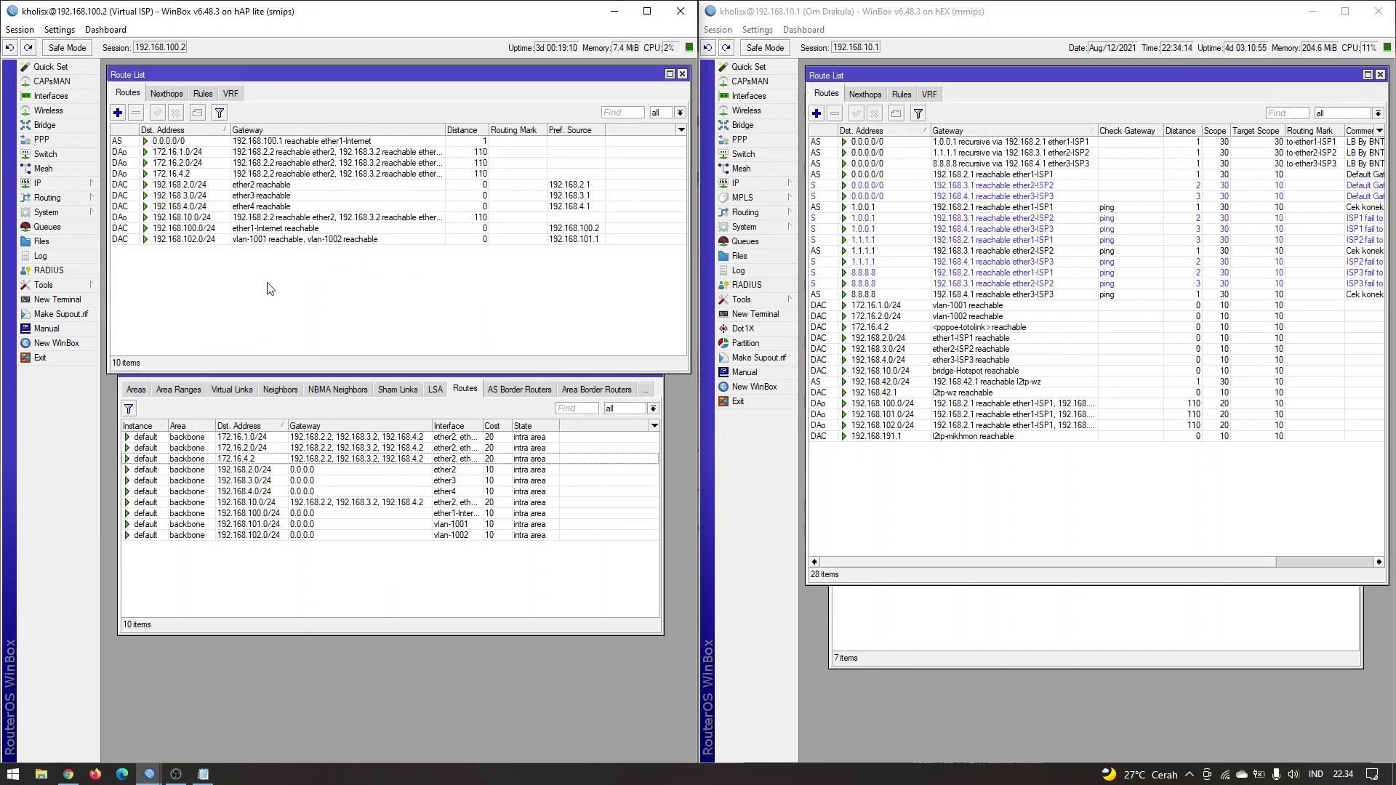
# Compare the flags of the static 0.0.0.0/0 route and the OSPF 172.16.1.0/24 route on Virtual ISP.
pyautogui.click(125, 142)
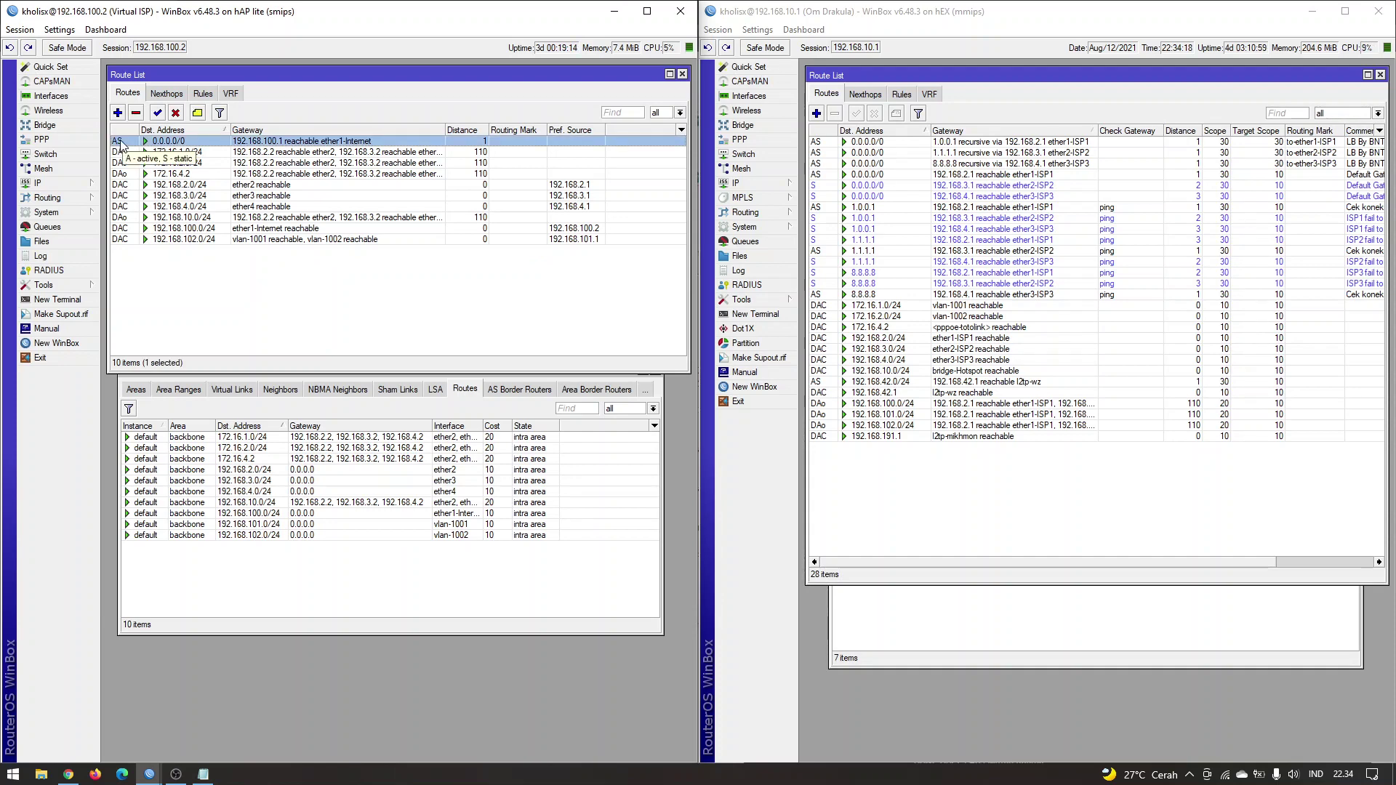
pyautogui.click(121, 152)
pyautogui.moveTo(120, 156)
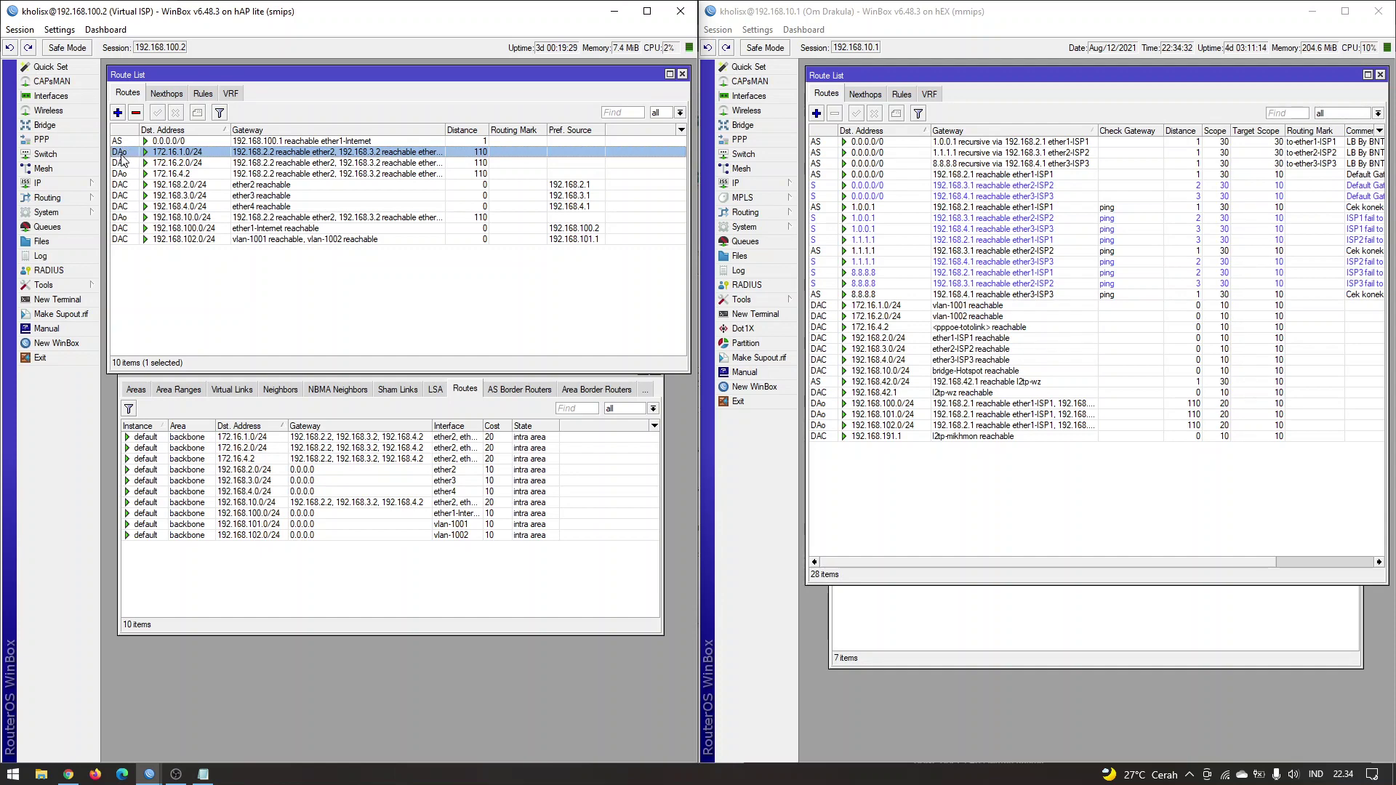
# Examine the flags and gateways of Om Drakula's connected routes for the VLANs, PPPoE client and ISP links, plus the static 192.168.42.0/24 route.
pyautogui.click(828, 306)
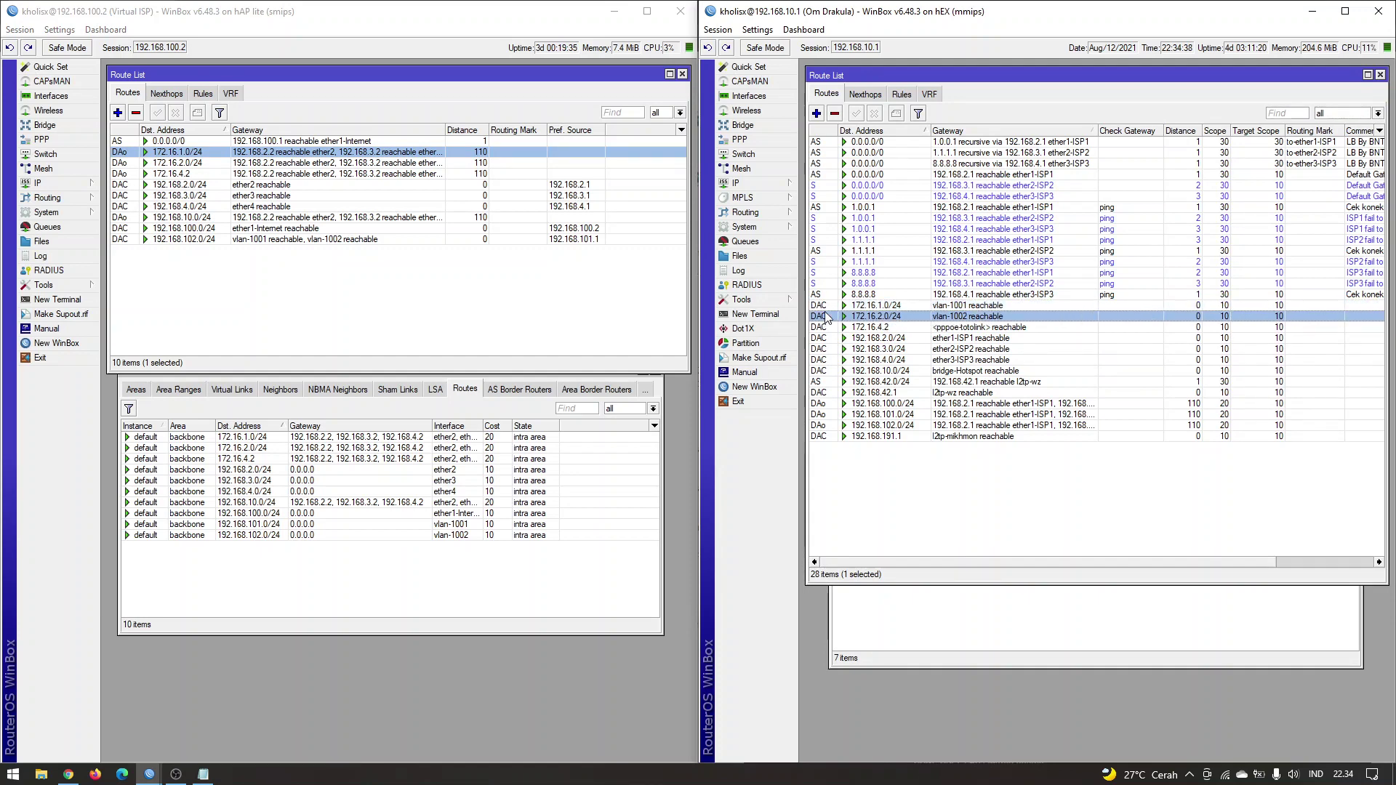
pyautogui.click(825, 320)
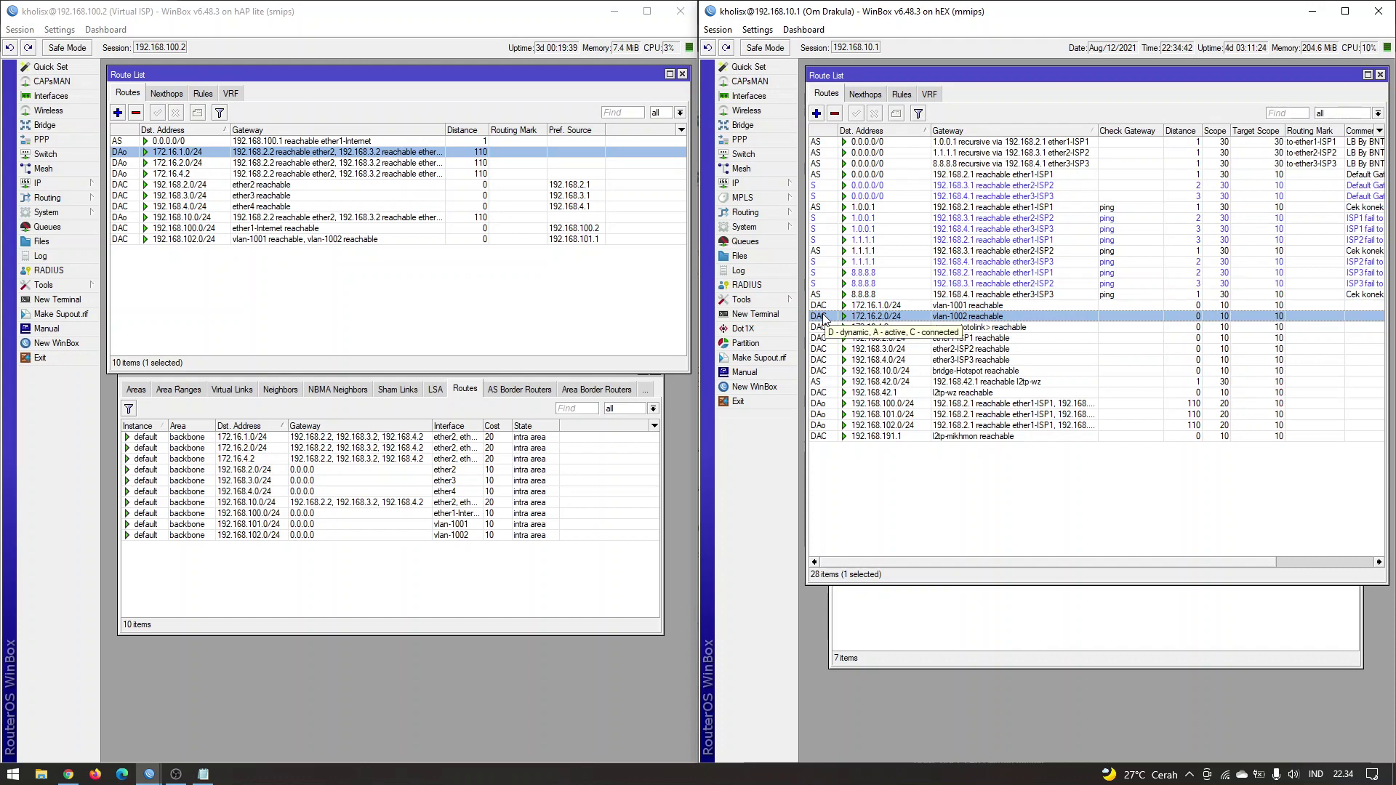
pyautogui.click(963, 328)
pyautogui.click(963, 316)
pyautogui.click(977, 307)
pyautogui.click(972, 328)
pyautogui.click(955, 360)
pyautogui.click(969, 350)
pyautogui.click(972, 361)
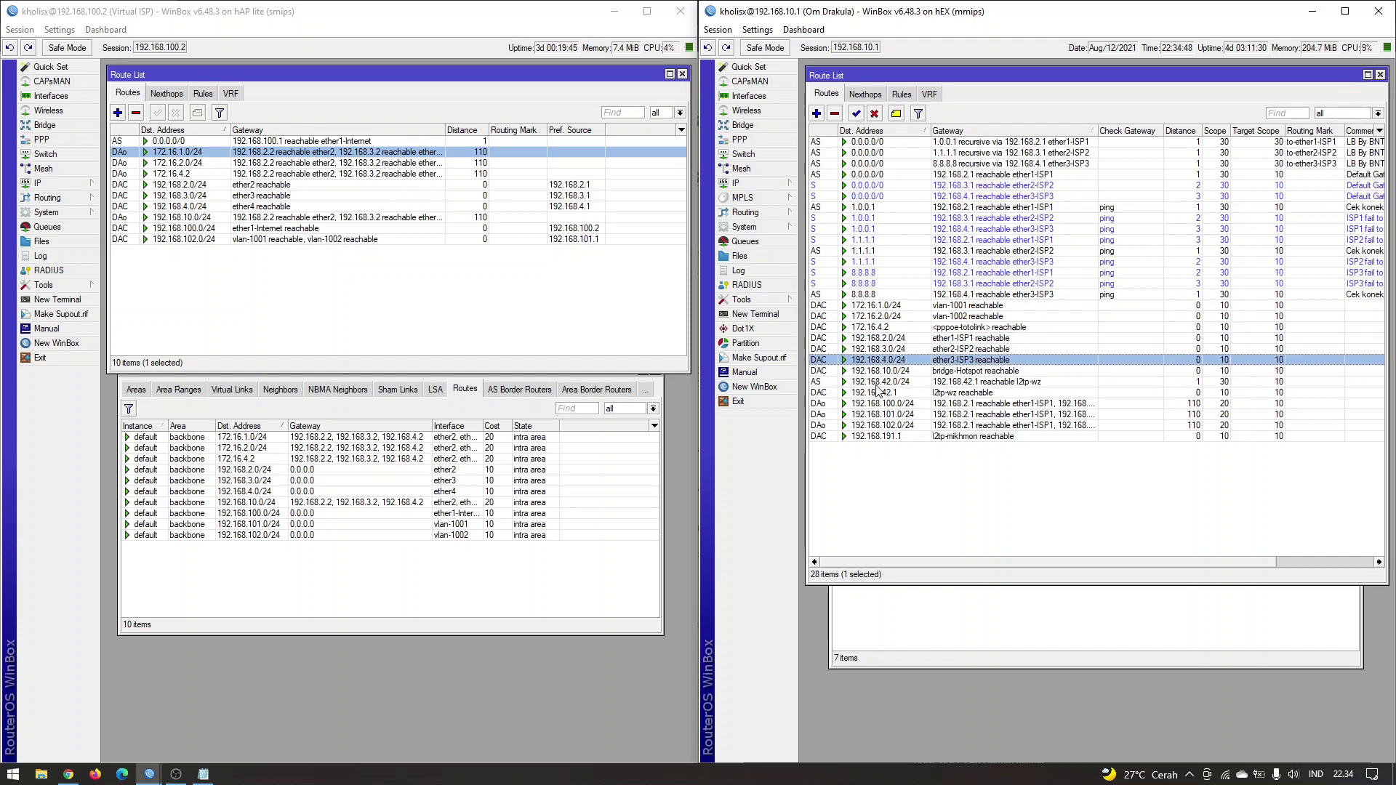
pyautogui.click(881, 383)
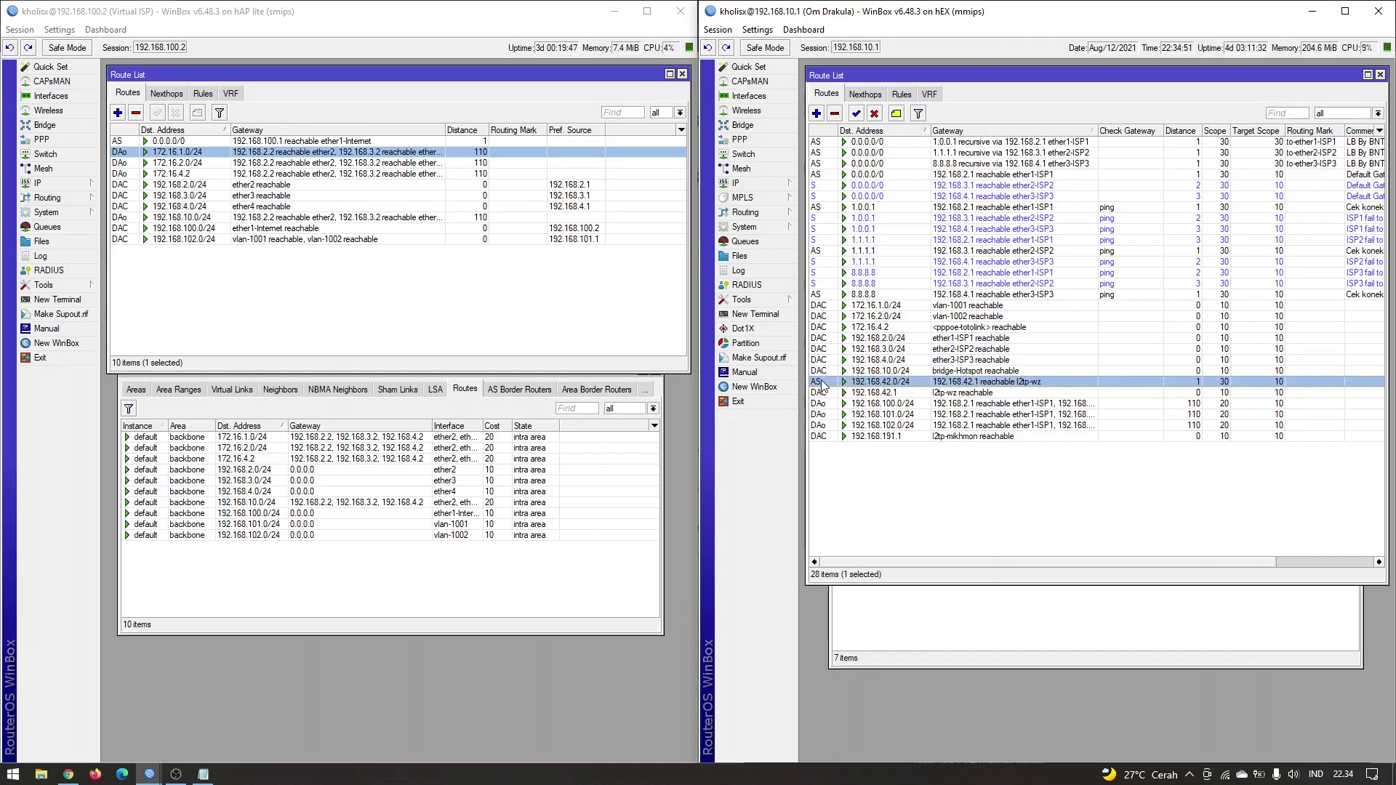
pyautogui.click(831, 393)
# Go through the OSPF-learned routes 192.168.100.0/24, 192.168.101.0/24 and 192.168.102.0/24 in Om Drakula's route list.
pyautogui.click(834, 404)
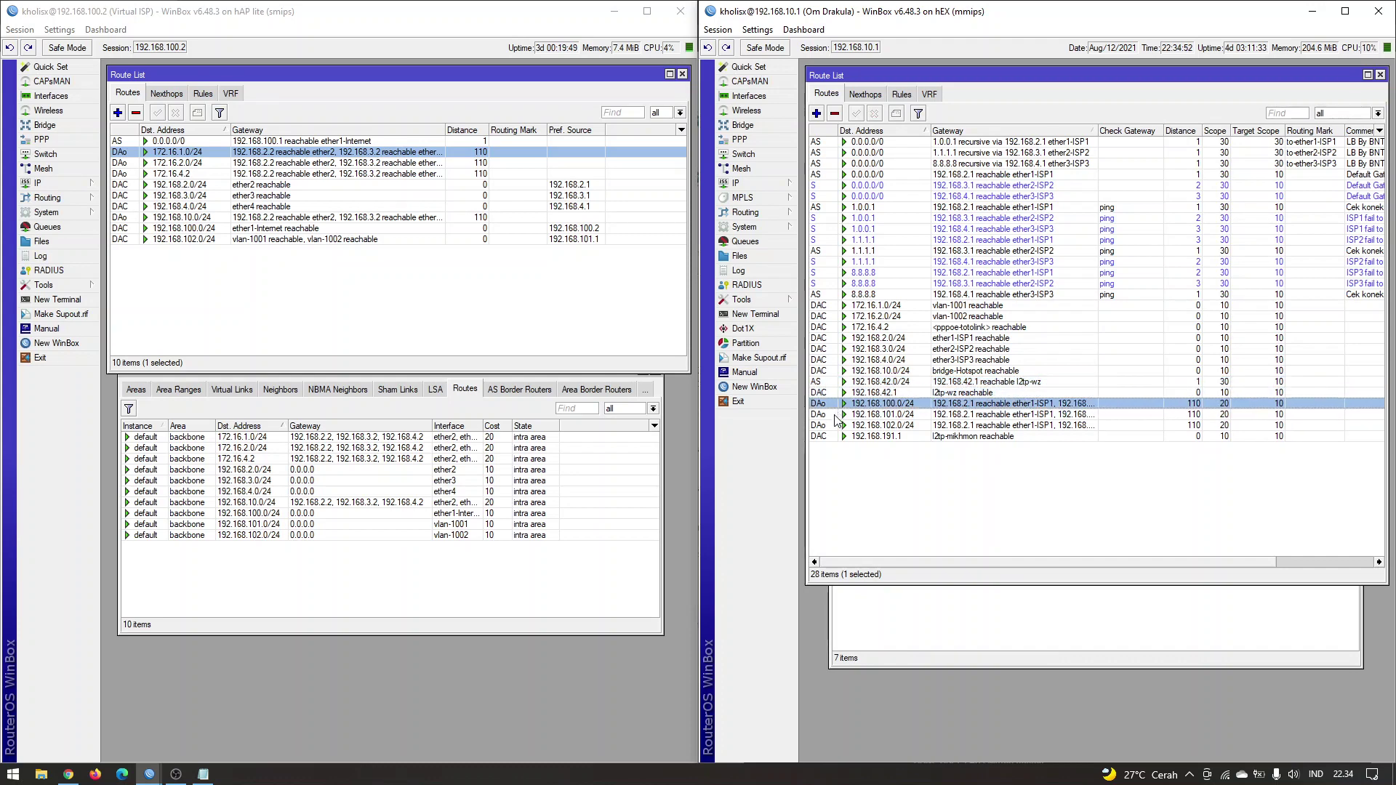
pyautogui.click(834, 414)
pyautogui.click(834, 426)
pyautogui.click(834, 414)
pyautogui.click(834, 404)
pyautogui.click(834, 415)
pyautogui.click(913, 403)
pyautogui.press('Down')
pyautogui.press('Down')
pyautogui.press('Up')
pyautogui.press('Up')
pyautogui.press('Down')
pyautogui.press('Down')
pyautogui.press('Up')
pyautogui.press('Up')
# Clear the selection in Virtual ISP's route list and recheck the flags of its 0.0.0.0/0 route.
pyautogui.click(260, 285)
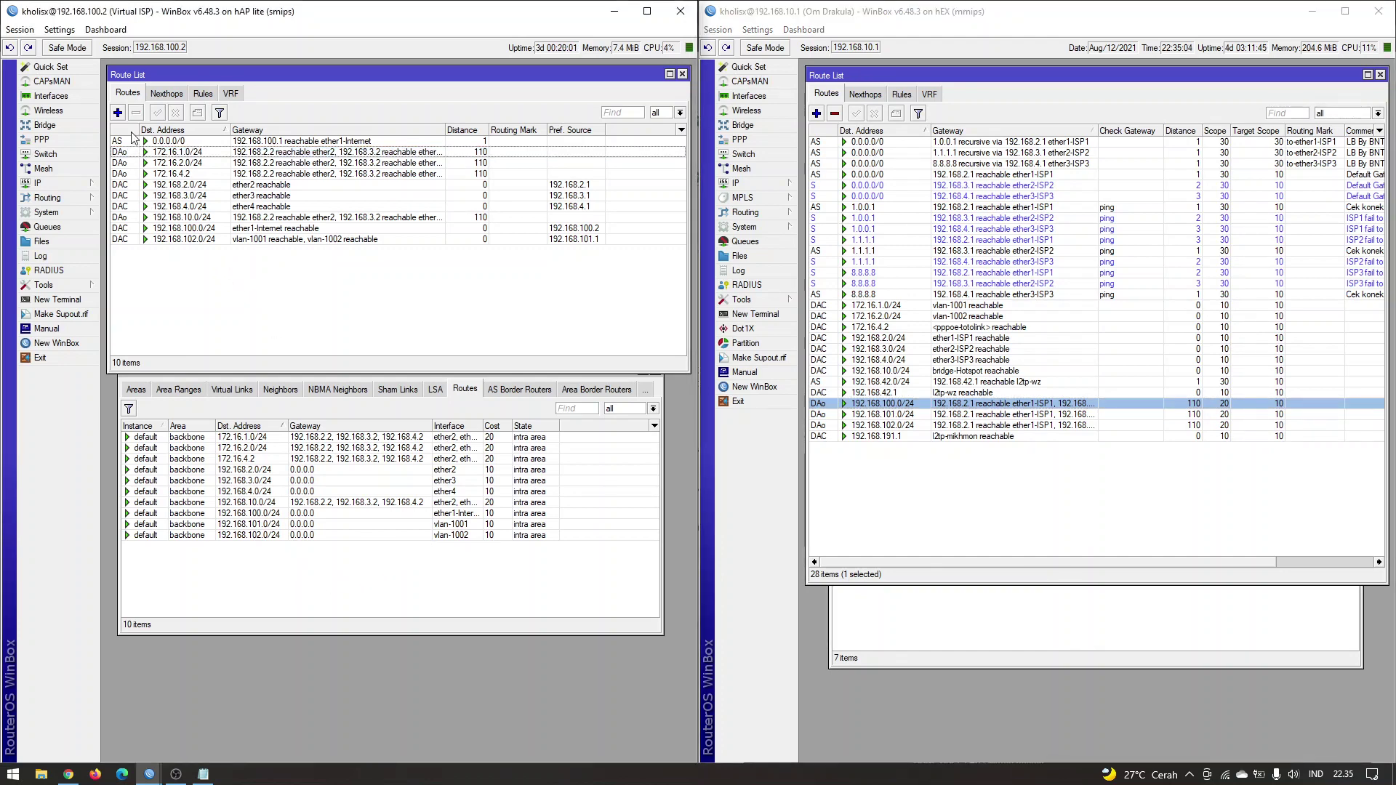
pyautogui.click(207, 135)
pyautogui.click(207, 135)
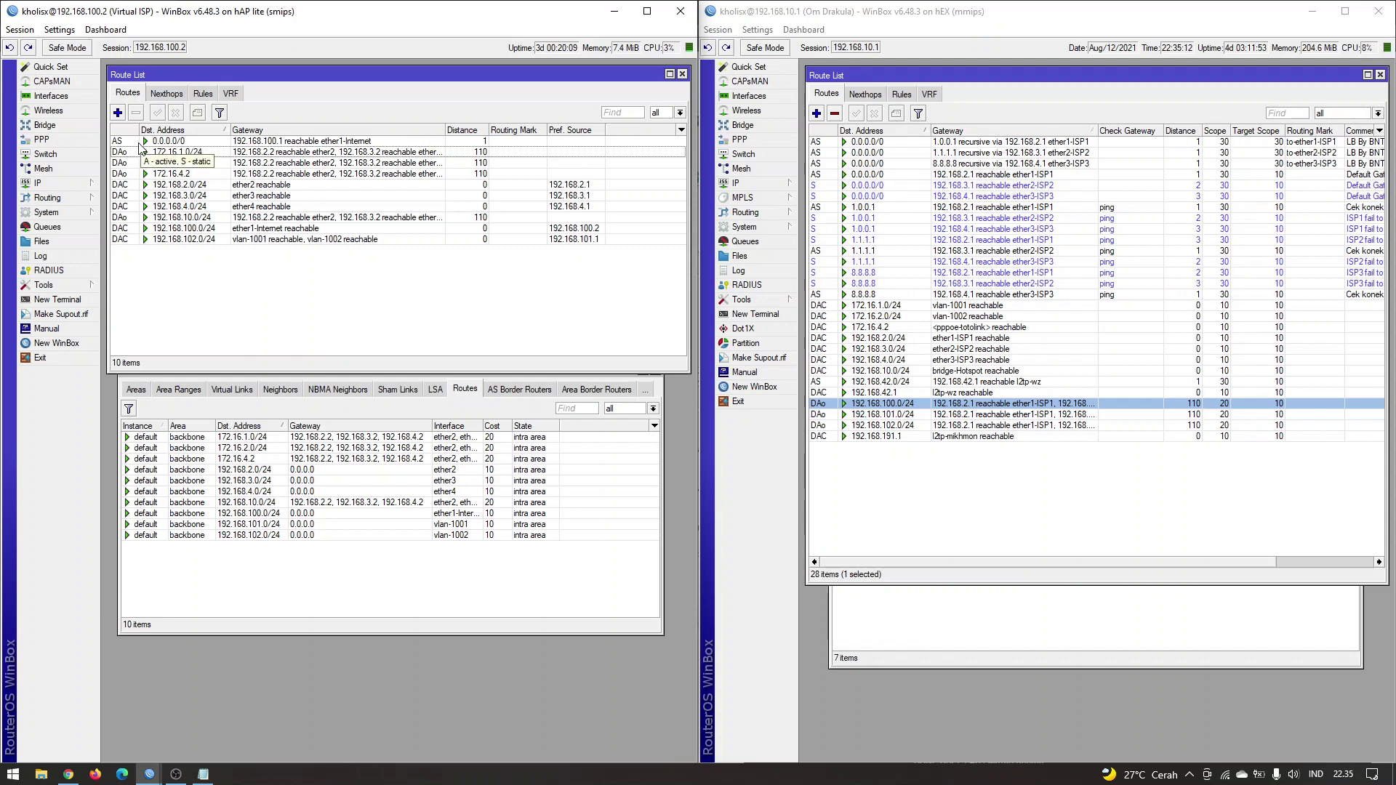
# Disable the default OSPF instance on Virtual ISP after checking the OSPF interfaces.
pyautogui.click(229, 483)
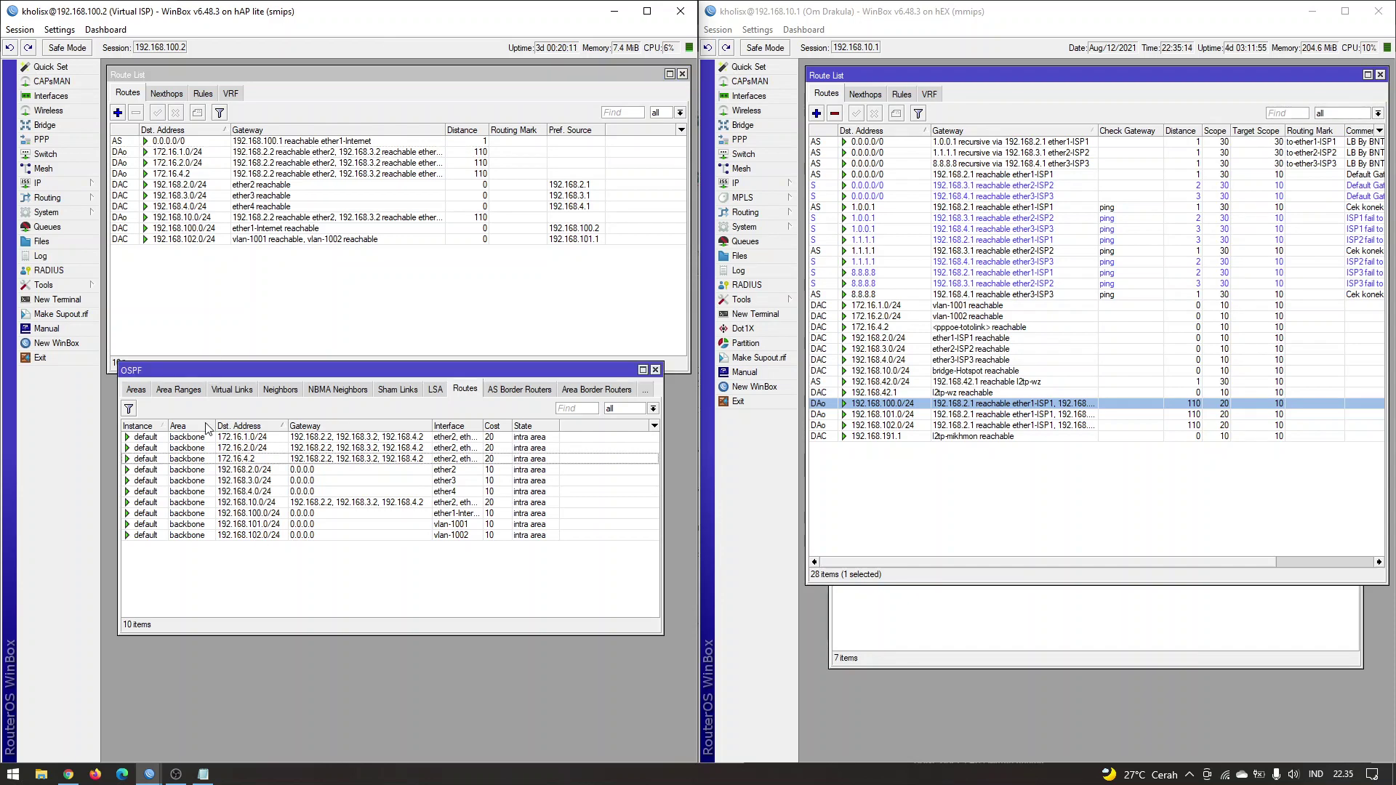
pyautogui.click(160, 393)
pyautogui.click(143, 393)
pyautogui.click(143, 393)
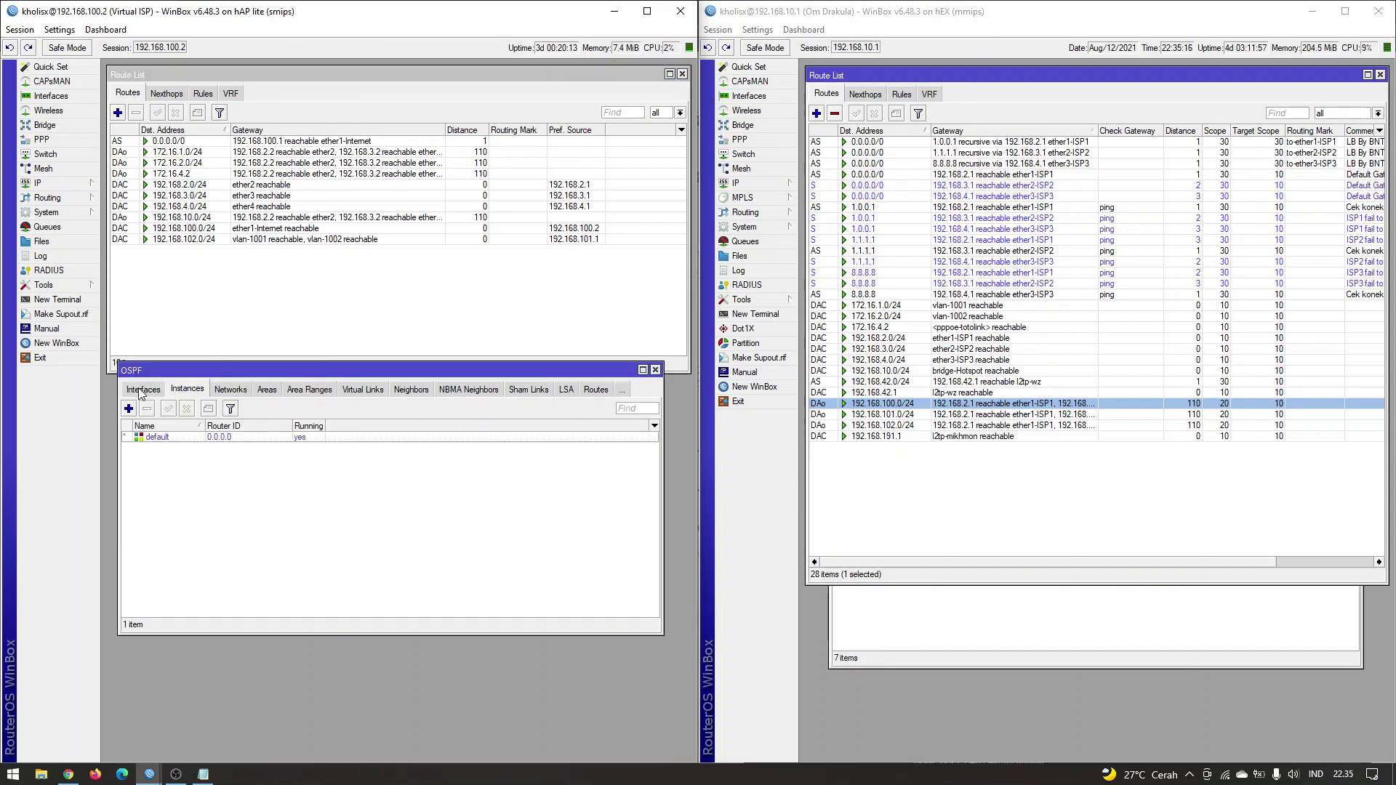
pyautogui.click(142, 393)
pyautogui.click(176, 391)
pyautogui.click(145, 394)
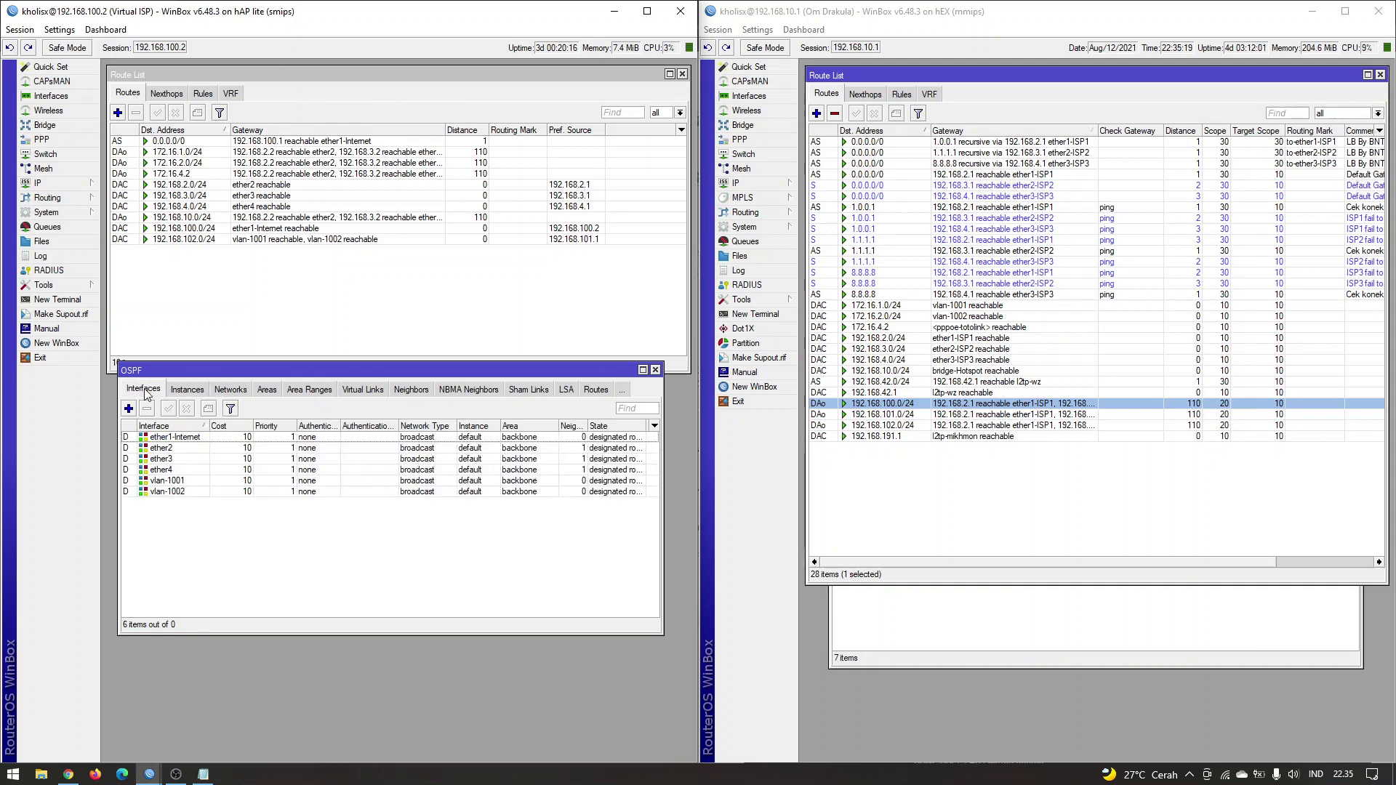
pyautogui.click(188, 388)
pyautogui.click(171, 439)
pyautogui.click(186, 408)
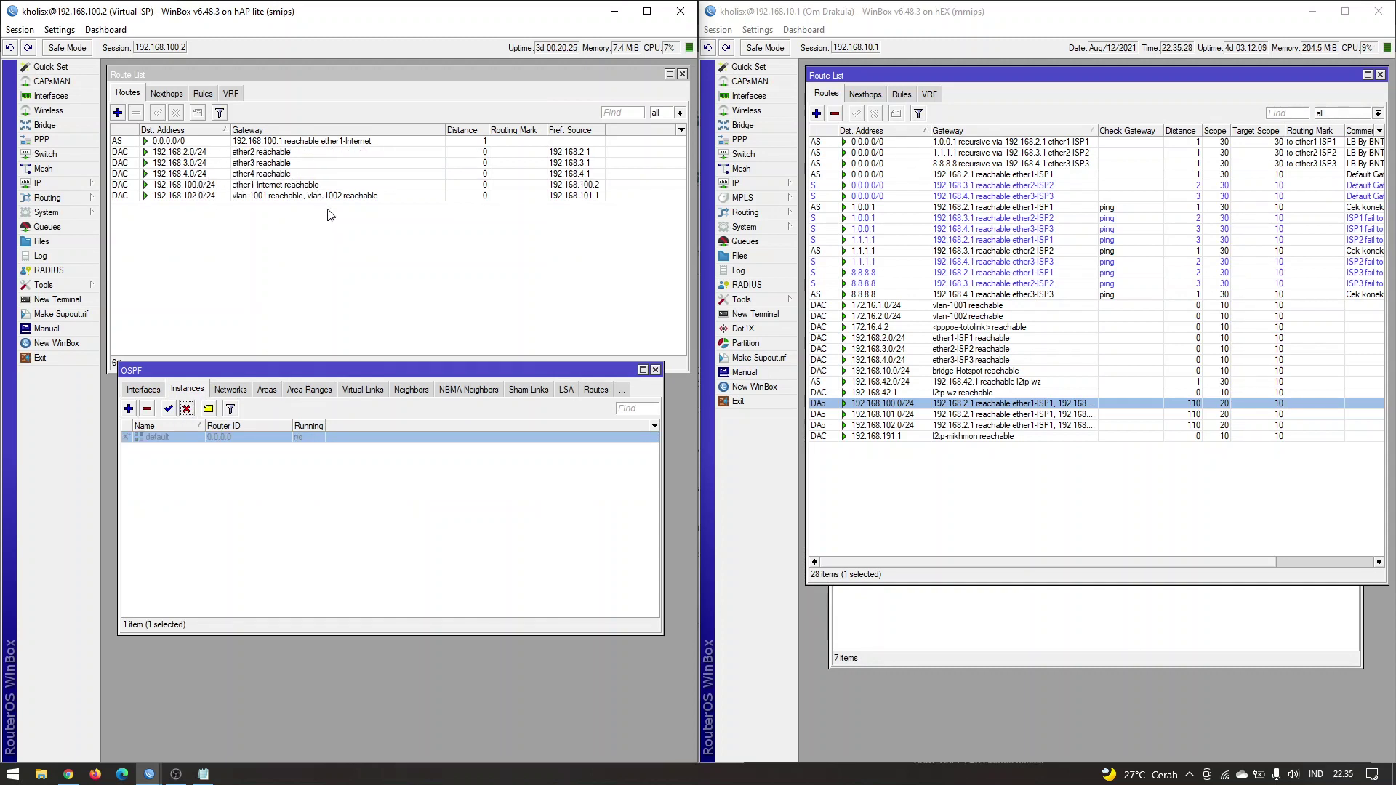
# Select the 192.168.102.0/24 connected route on Virtual ISP and open its address list for comparison, dismissing the Cloud window.
pyautogui.click(295, 196)
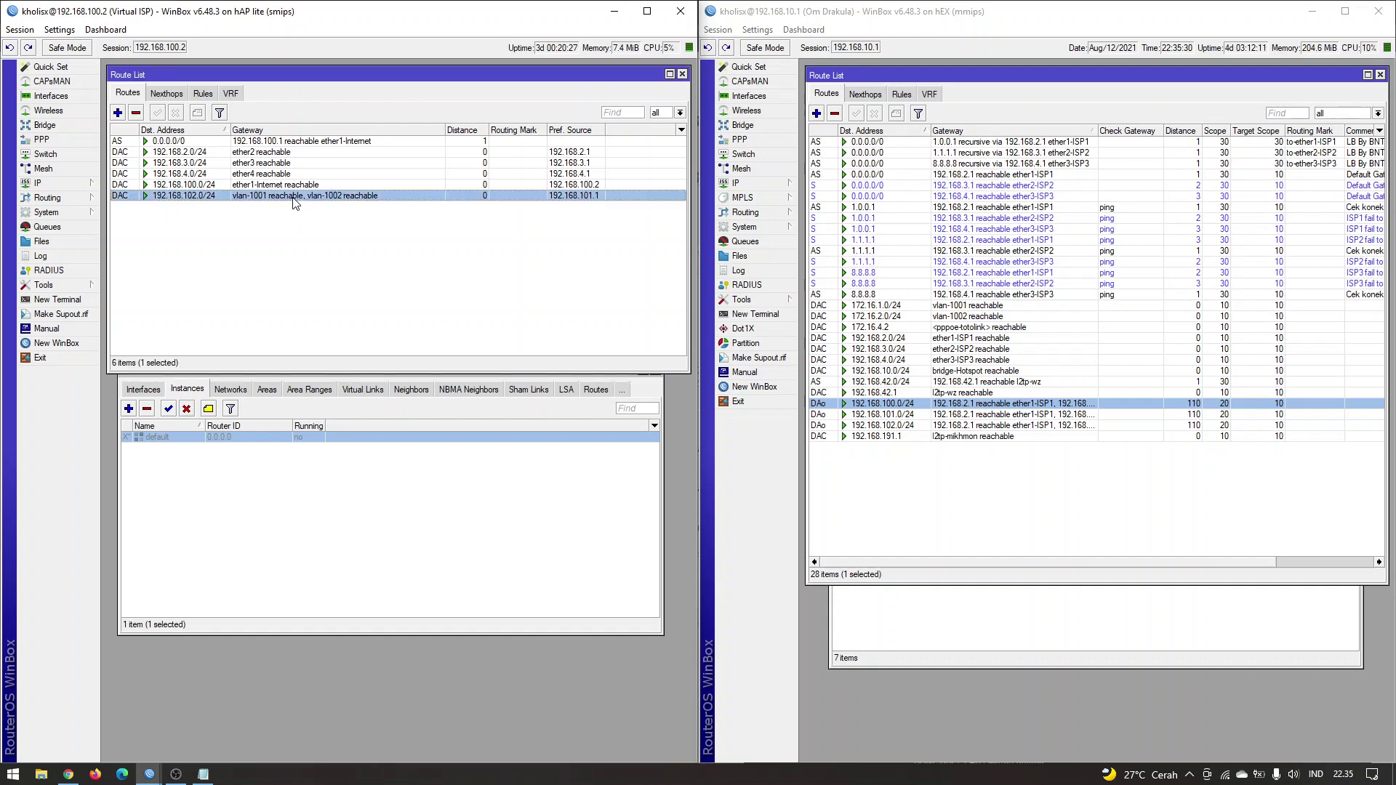
pyautogui.click(44, 183)
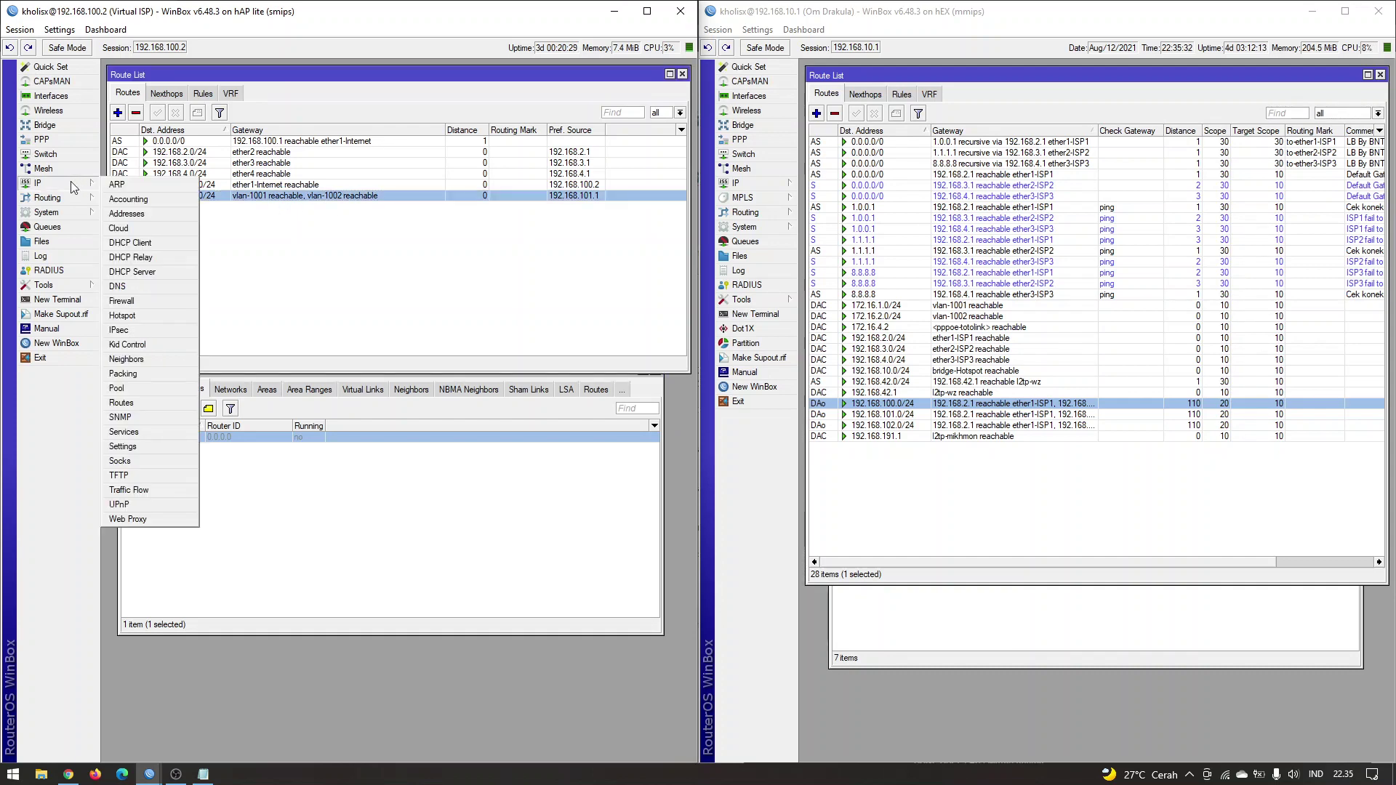
pyautogui.click(119, 228)
pyautogui.click(44, 183)
pyautogui.click(122, 213)
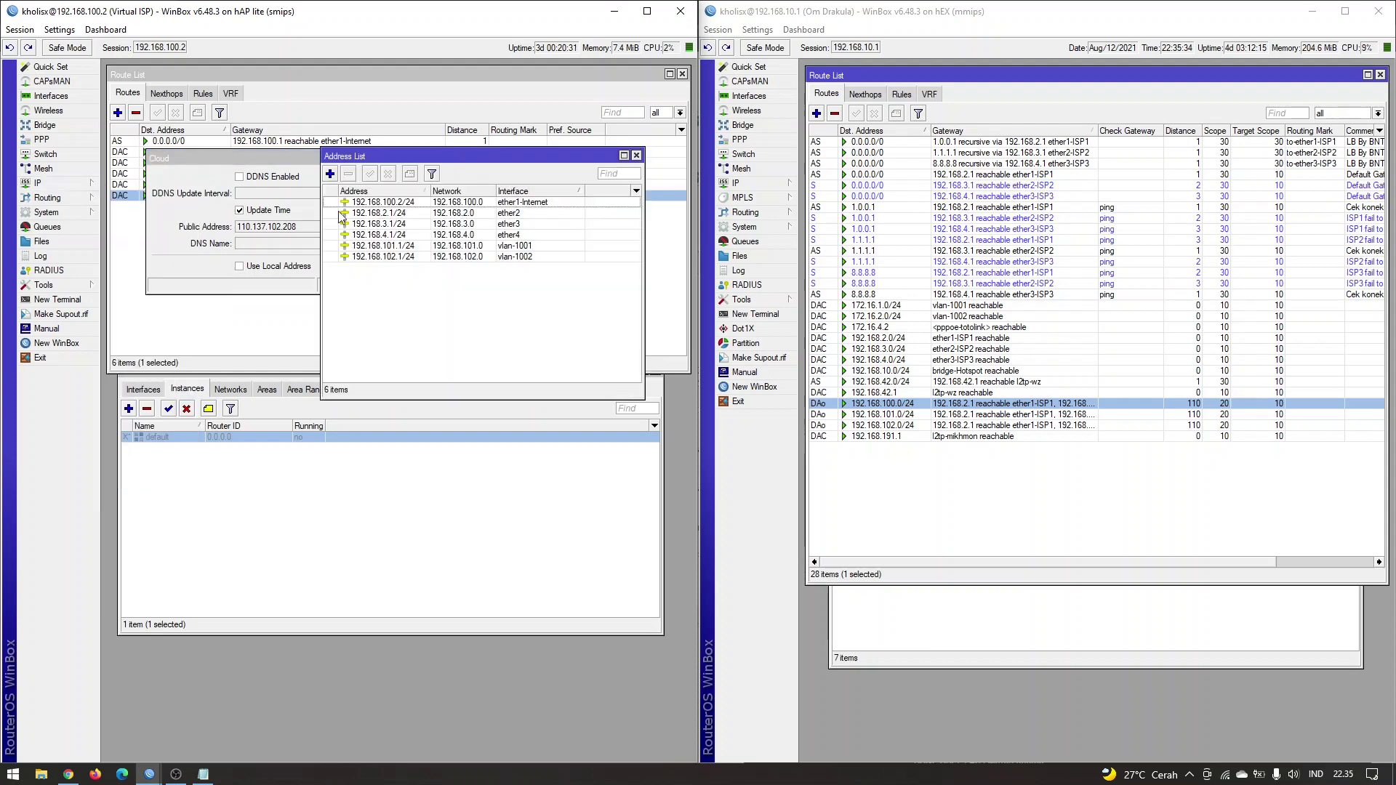
pyautogui.click(187, 257)
pyautogui.click(471, 175)
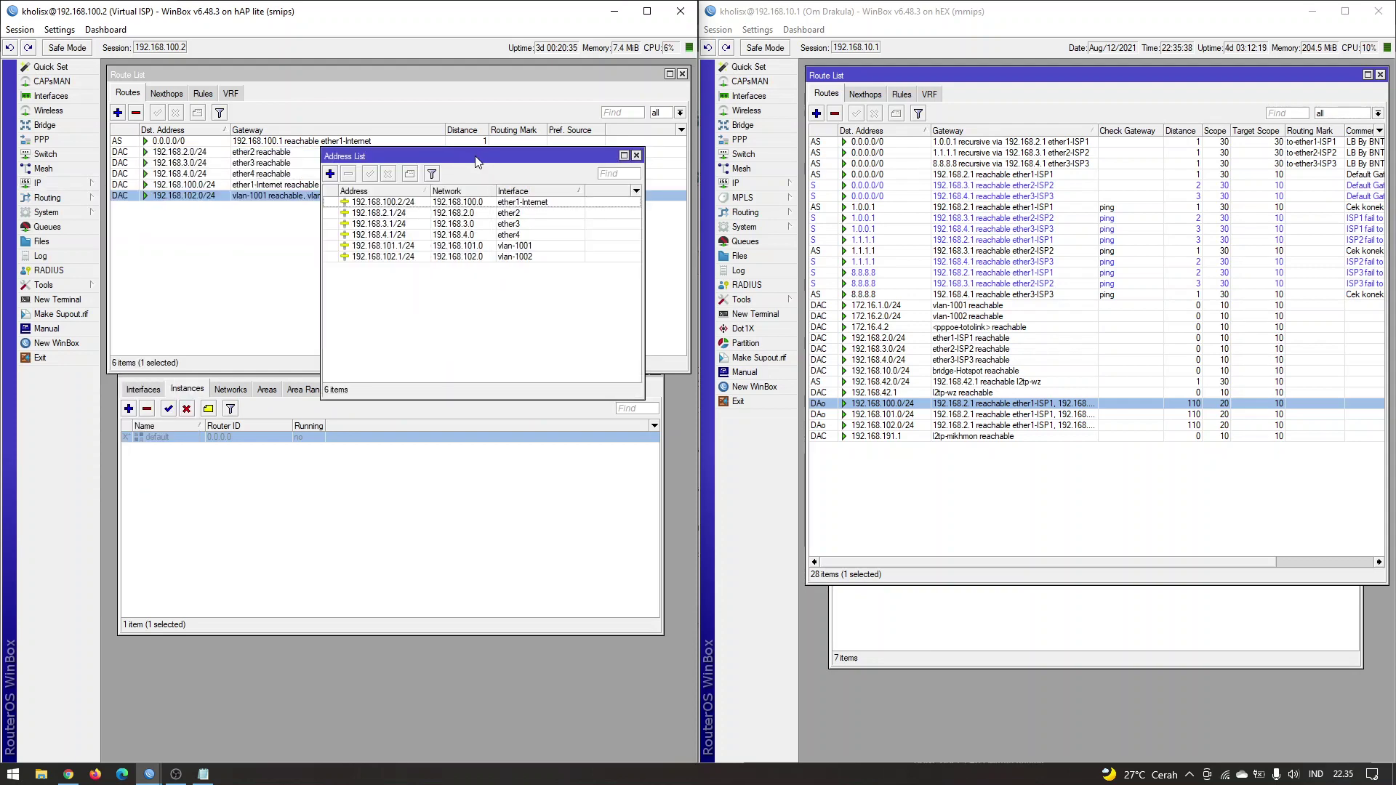
# Inspect the details of Virtual ISP's 192.168.102.0/24 route, close them and bring its address list back to the front.
pyautogui.click(215, 258)
pyautogui.doubleClick(232, 196)
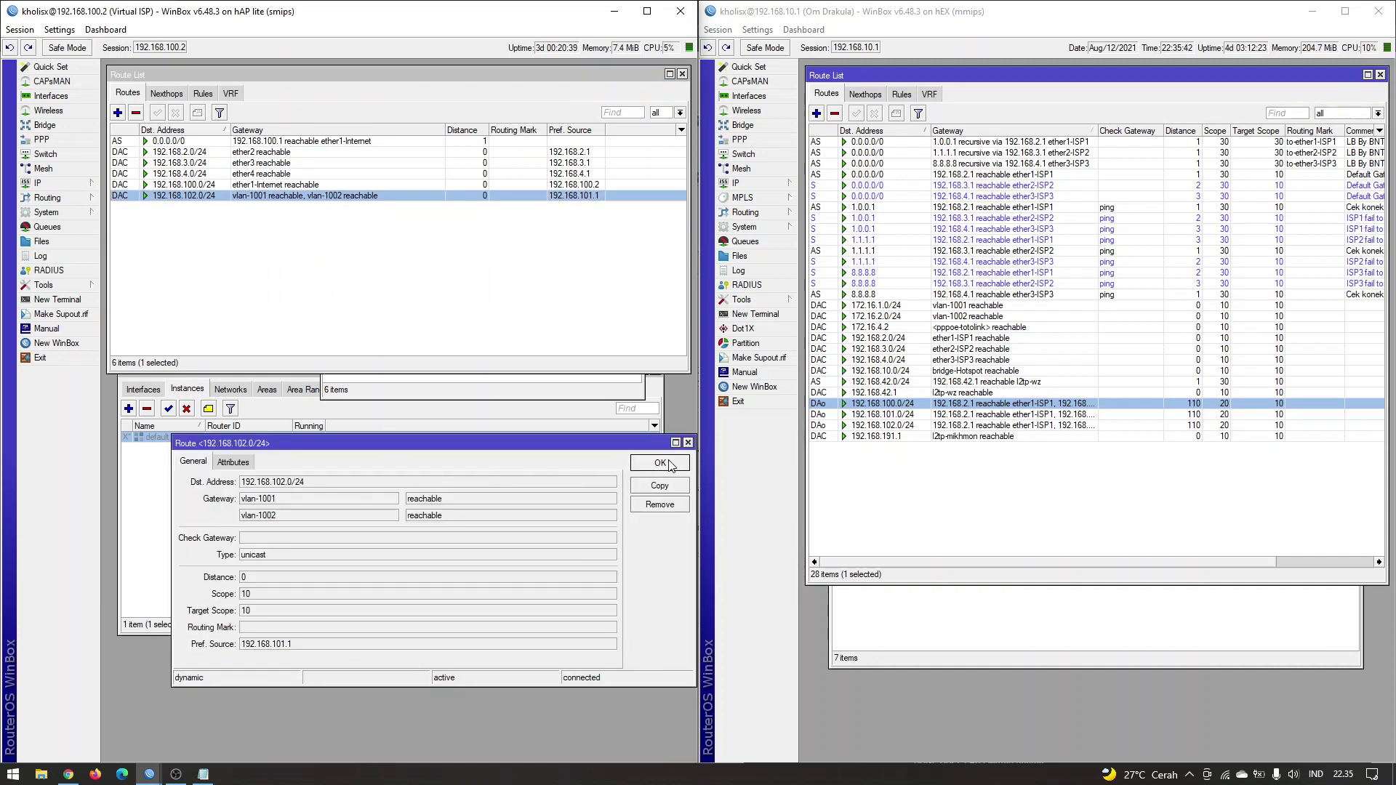
pyautogui.click(688, 442)
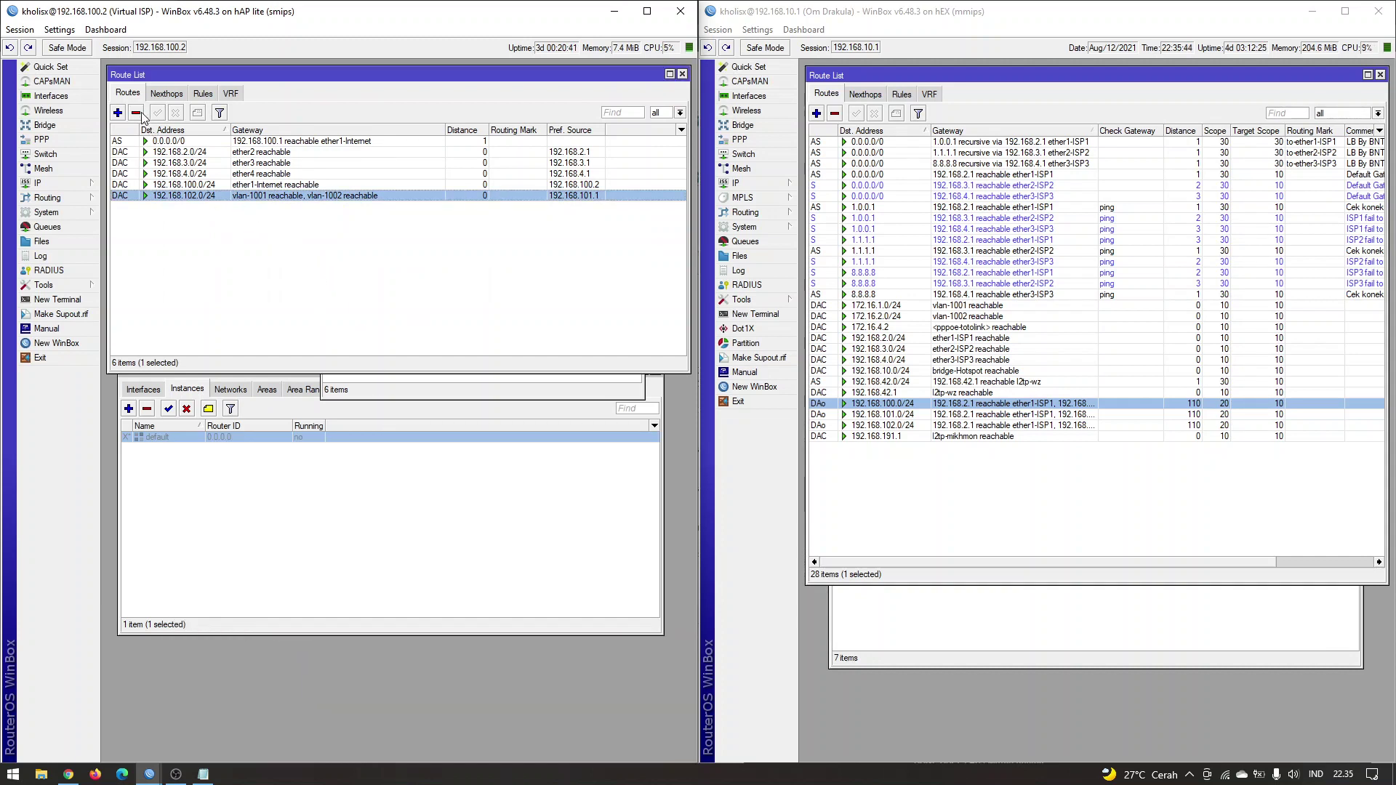
pyautogui.click(200, 233)
pyautogui.click(364, 389)
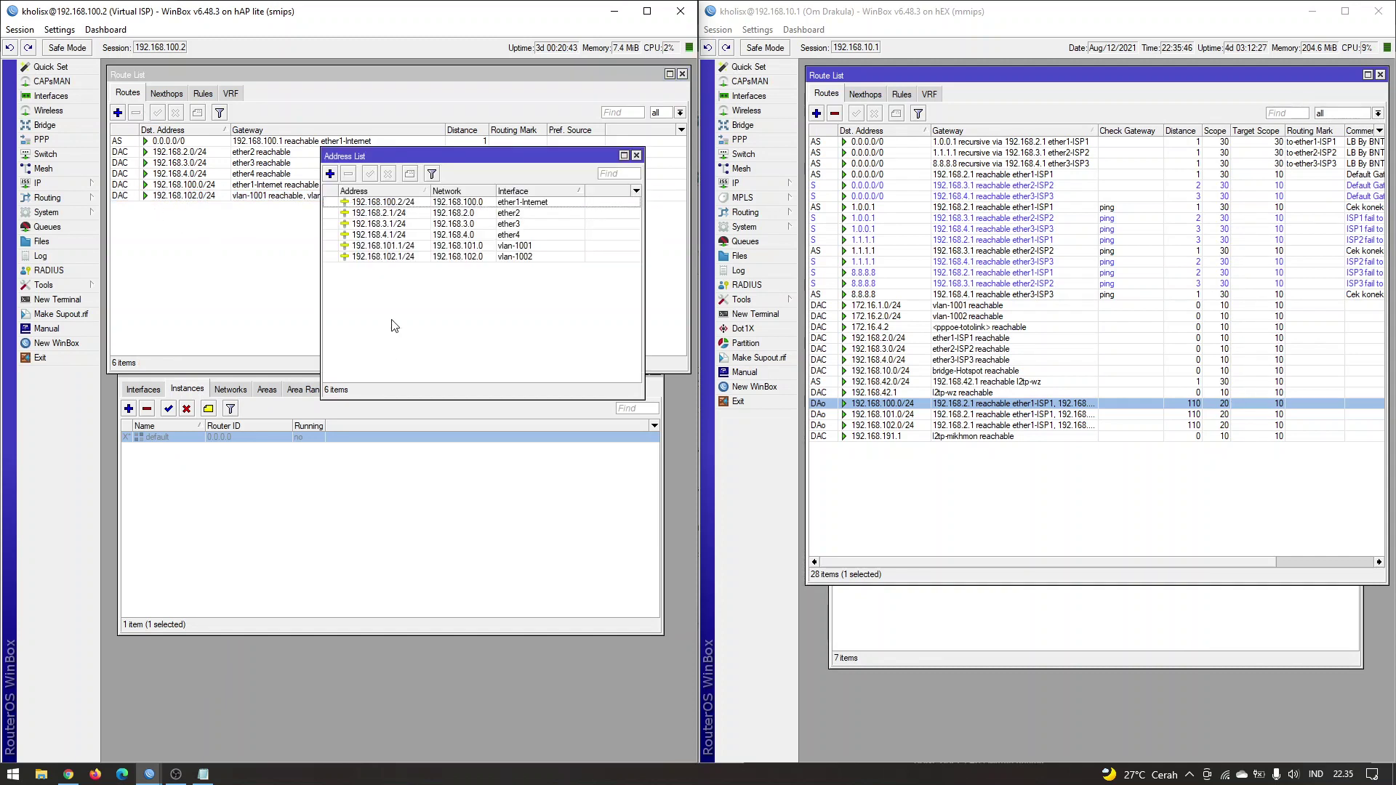
# Disable and re-enable the addresses 192.168.101.1/24 and 192.168.102.1/24 on Virtual ISP, then close its address list.
pyautogui.click(406, 258)
pyautogui.keyDown('shift'); pyautogui.click(407, 247); pyautogui.keyUp('shift')
pyautogui.click(387, 173)
pyautogui.click(370, 174)
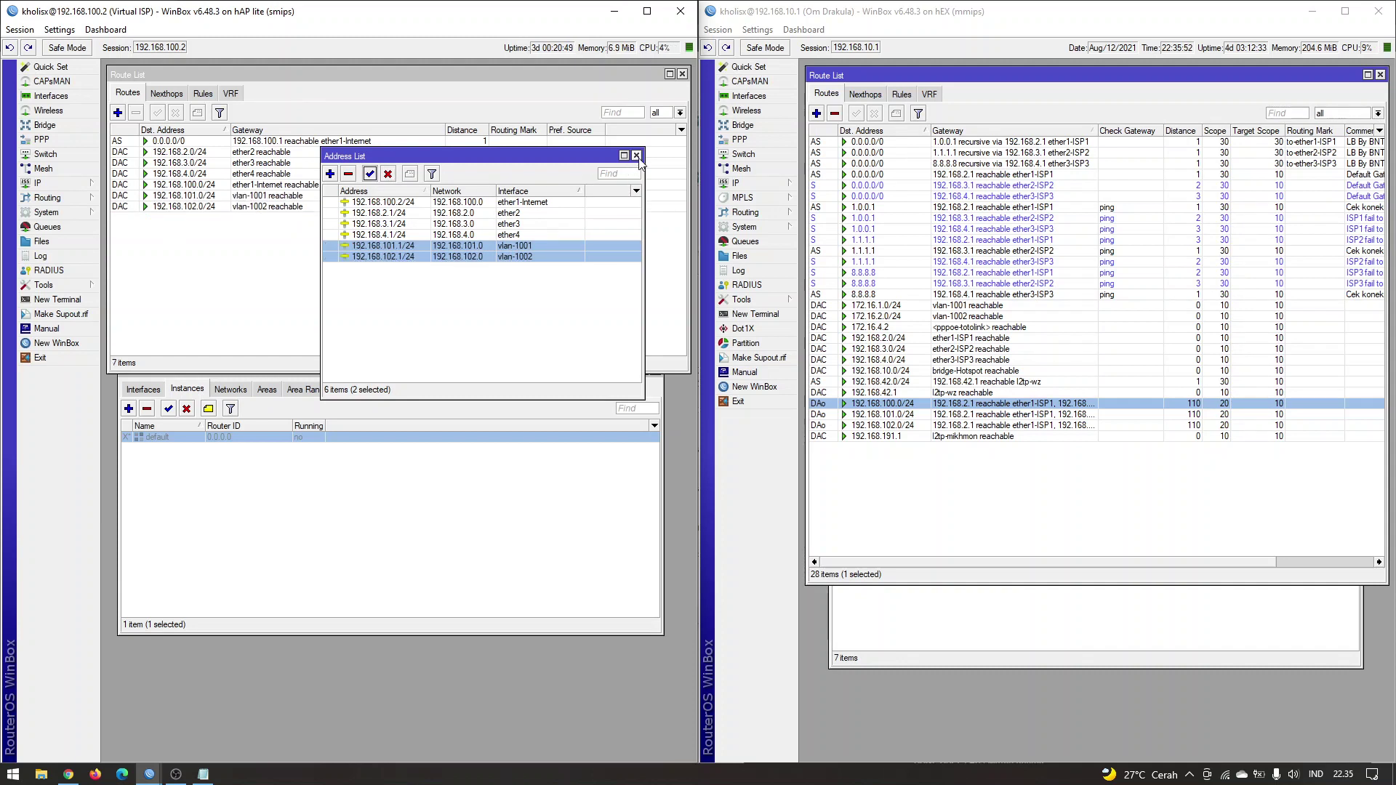
pyautogui.click(636, 155)
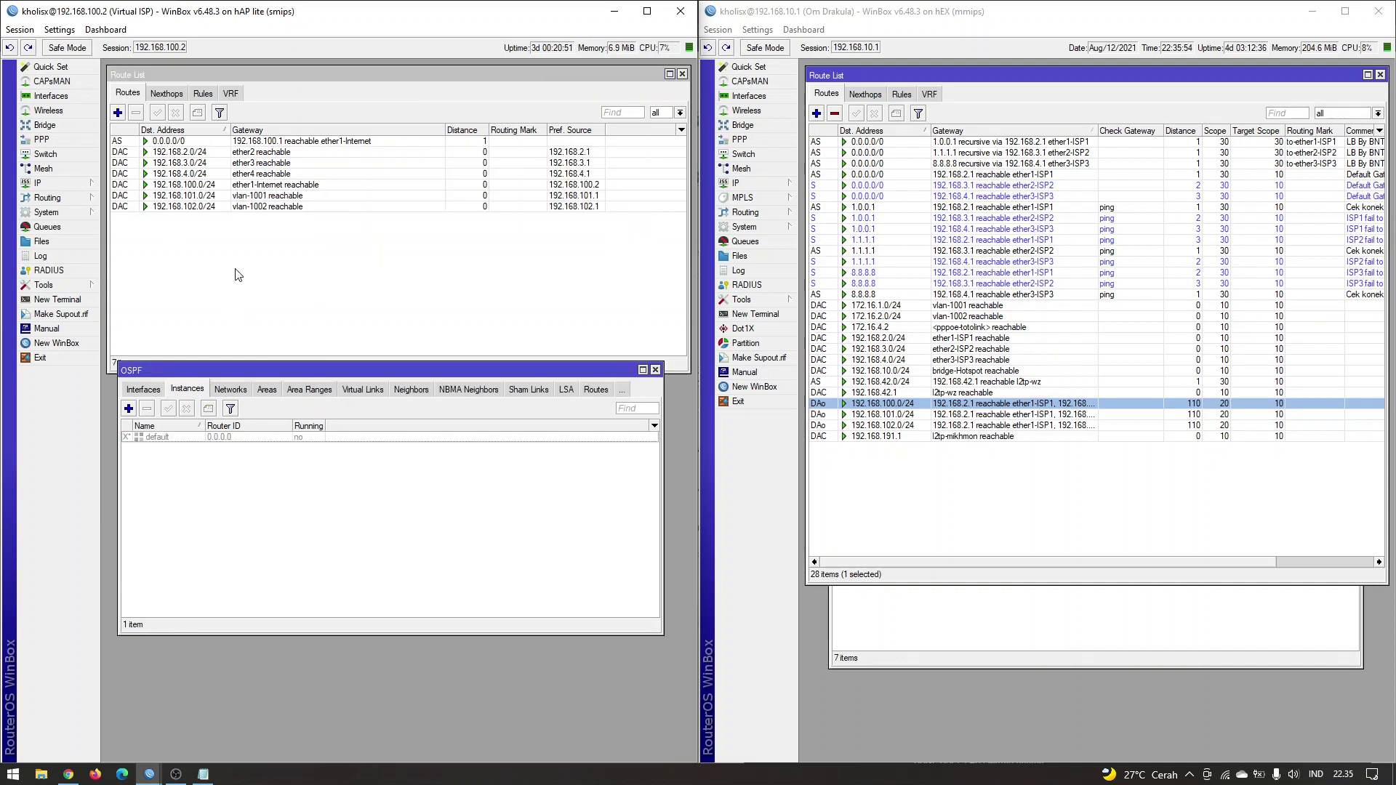
# Enable the default OSPF instance on Virtual ISP and compare the route lists of both routers.
pyautogui.click(275, 248)
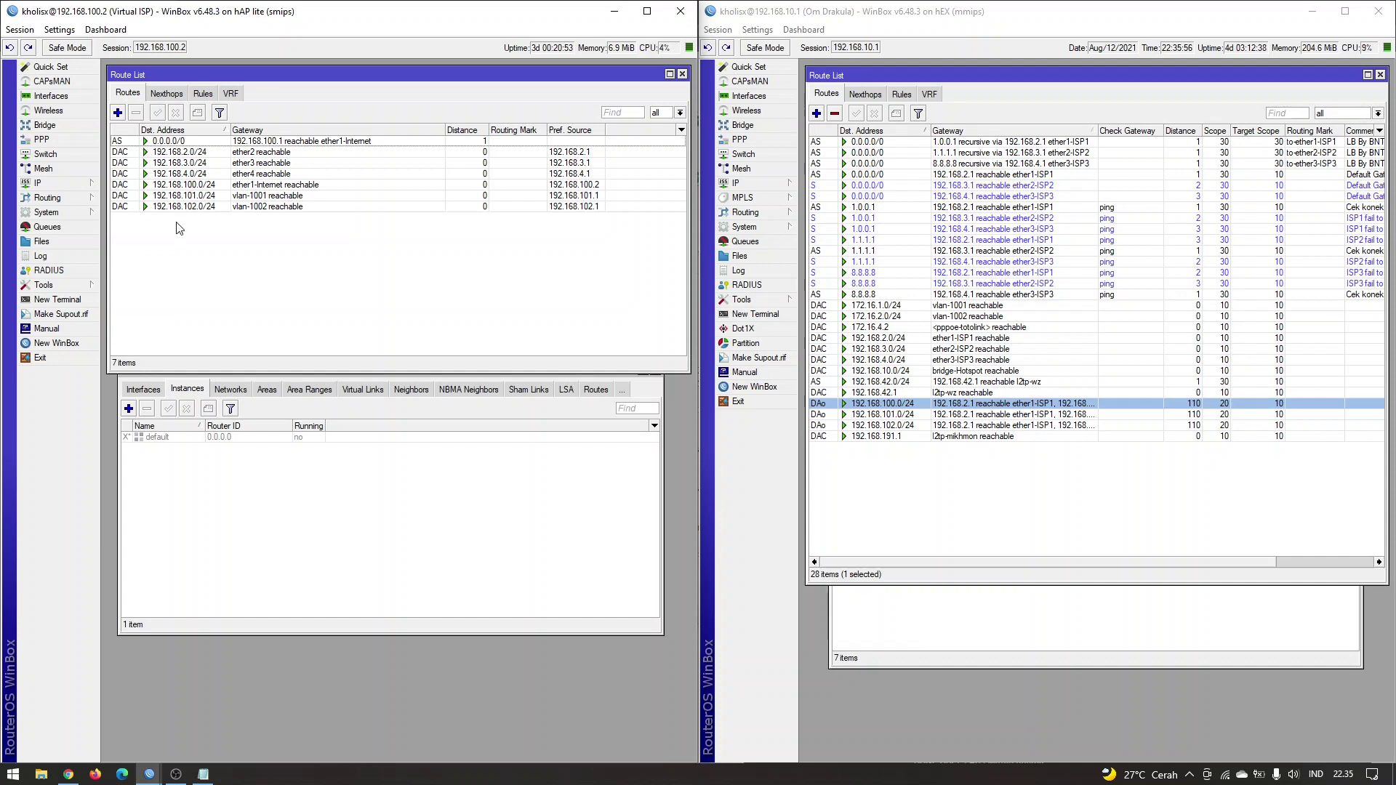
pyautogui.click(154, 506)
pyautogui.click(191, 436)
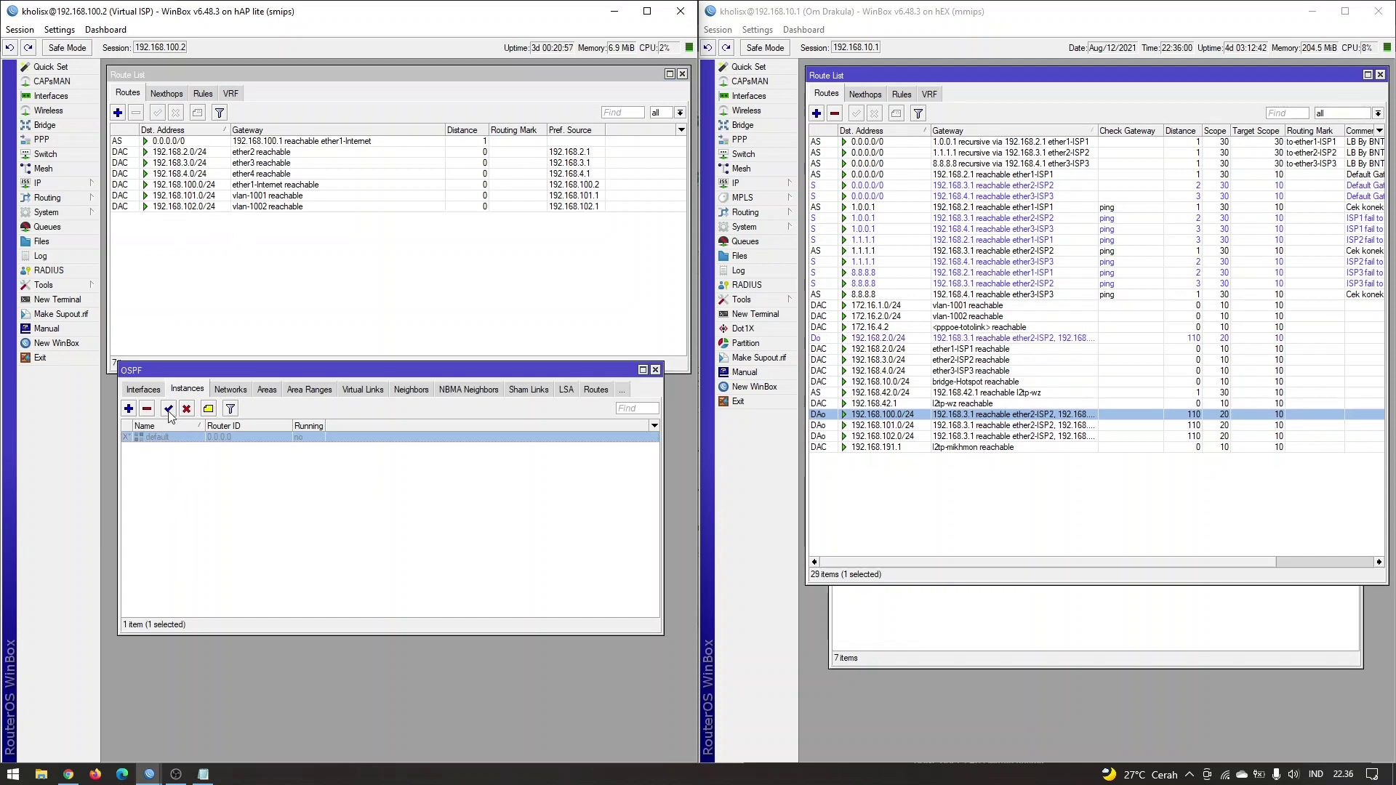
pyautogui.click(169, 410)
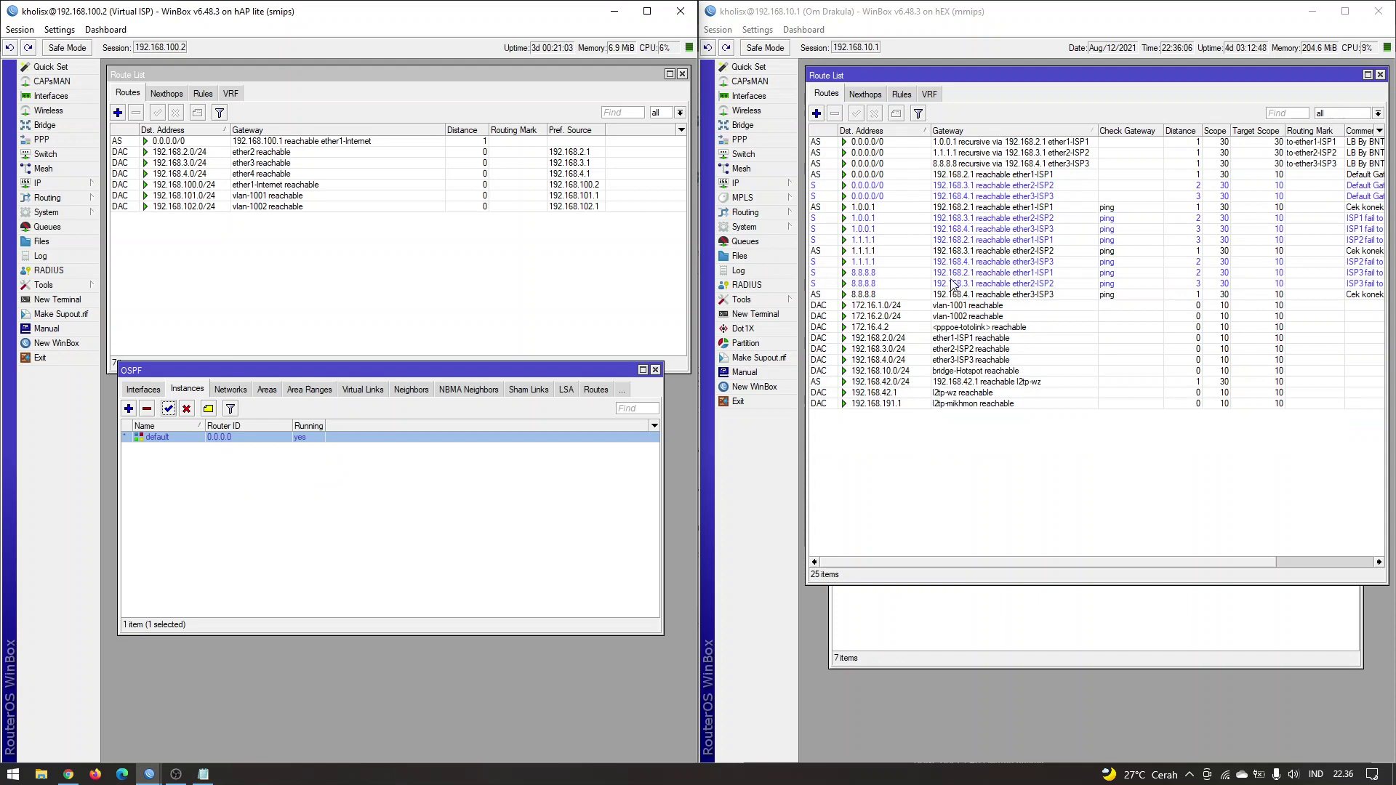
pyautogui.click(448, 325)
pyautogui.click(955, 479)
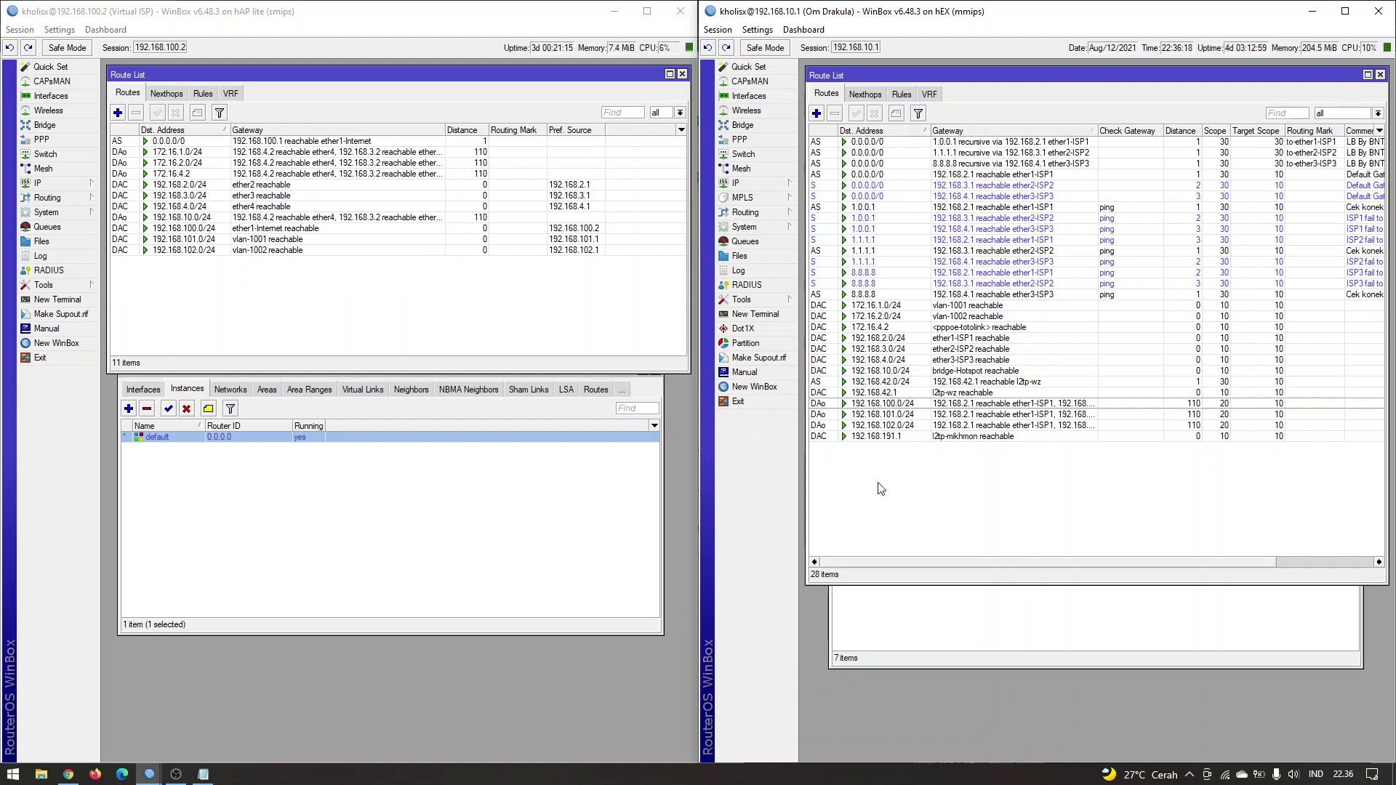
pyautogui.click(513, 503)
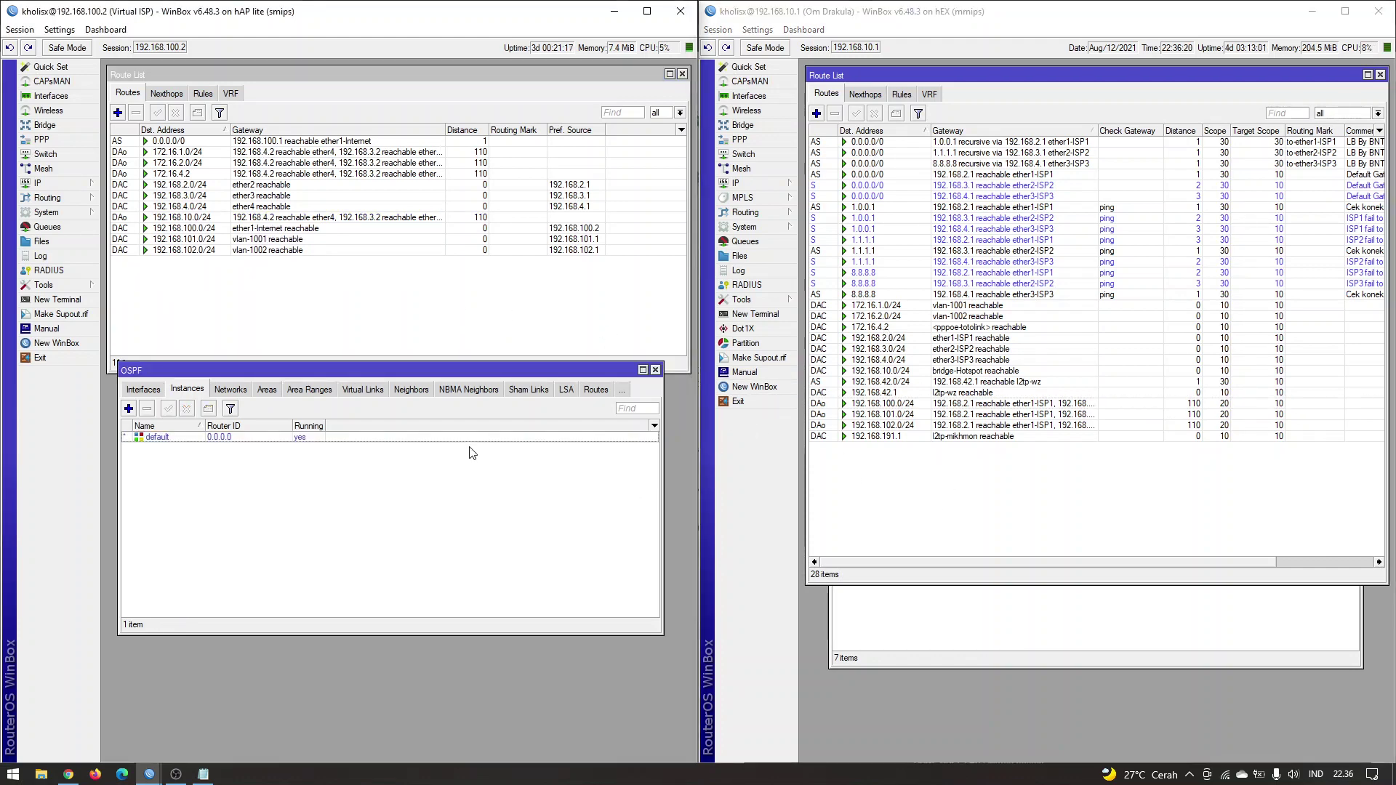
# Move Virtual ISP's OSPF window clear of its route list, select the default instance and close Om Drakula's OSPF window.
pyautogui.moveTo(411, 372); pyautogui.dragTo(412, 435)
pyautogui.click(281, 494)
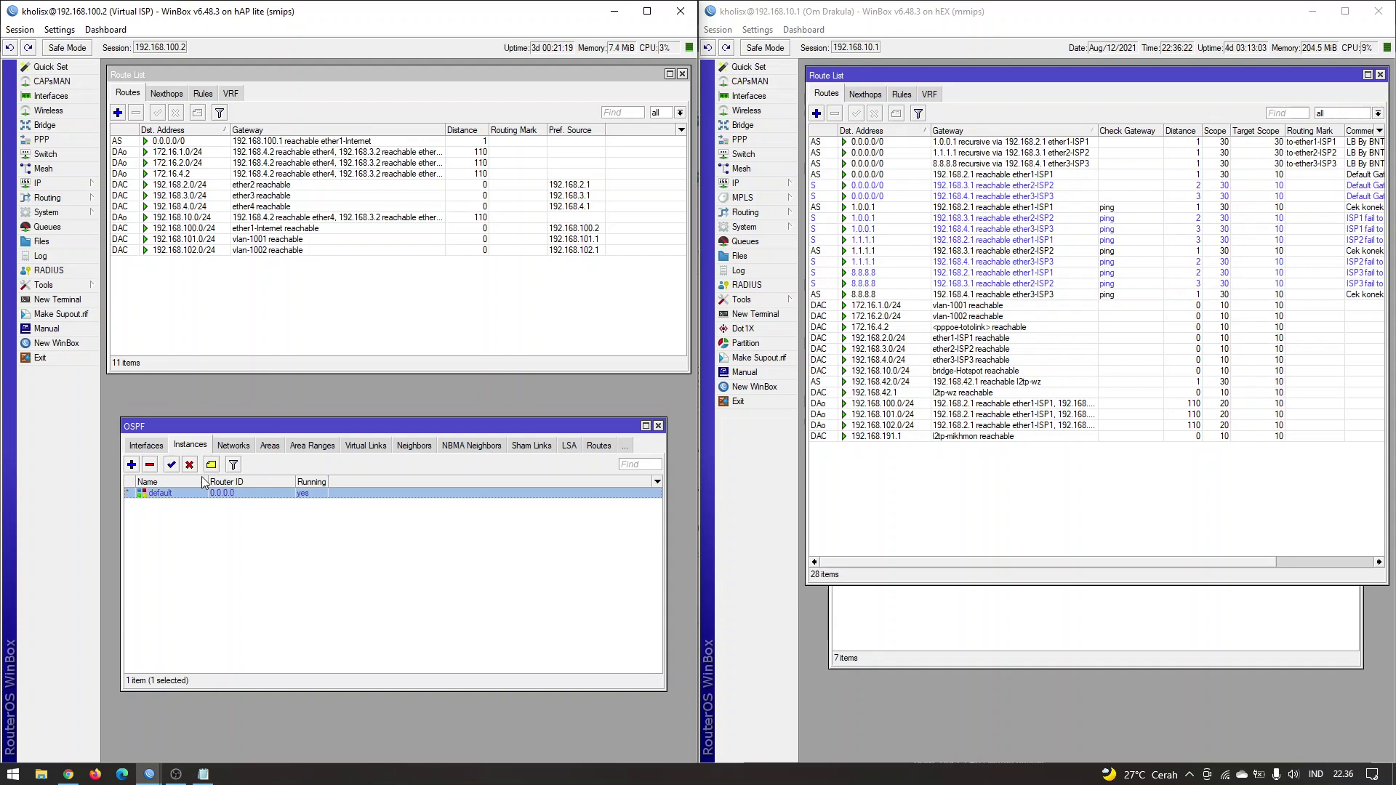
pyautogui.click(960, 592)
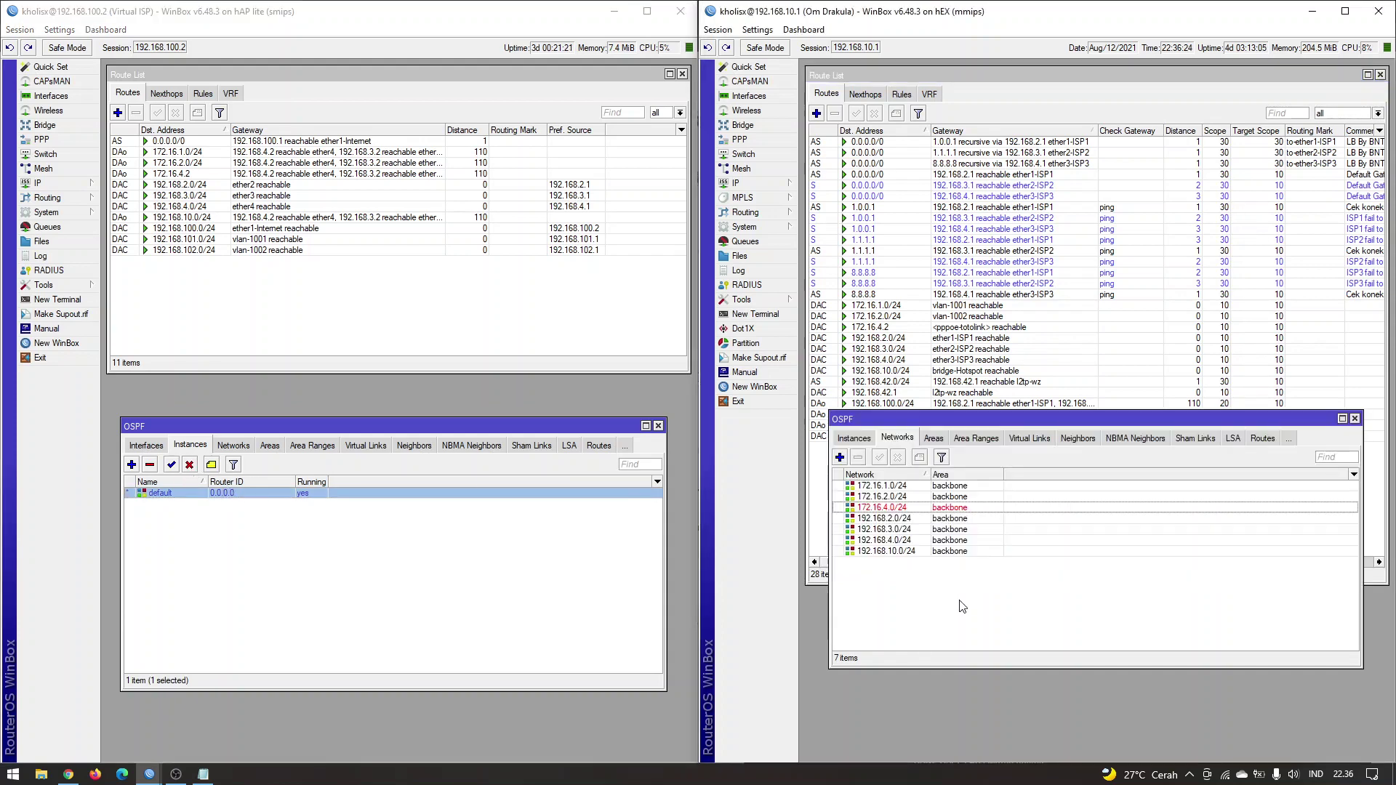
pyautogui.moveTo(1249, 419); pyautogui.dragTo(1255, 445)
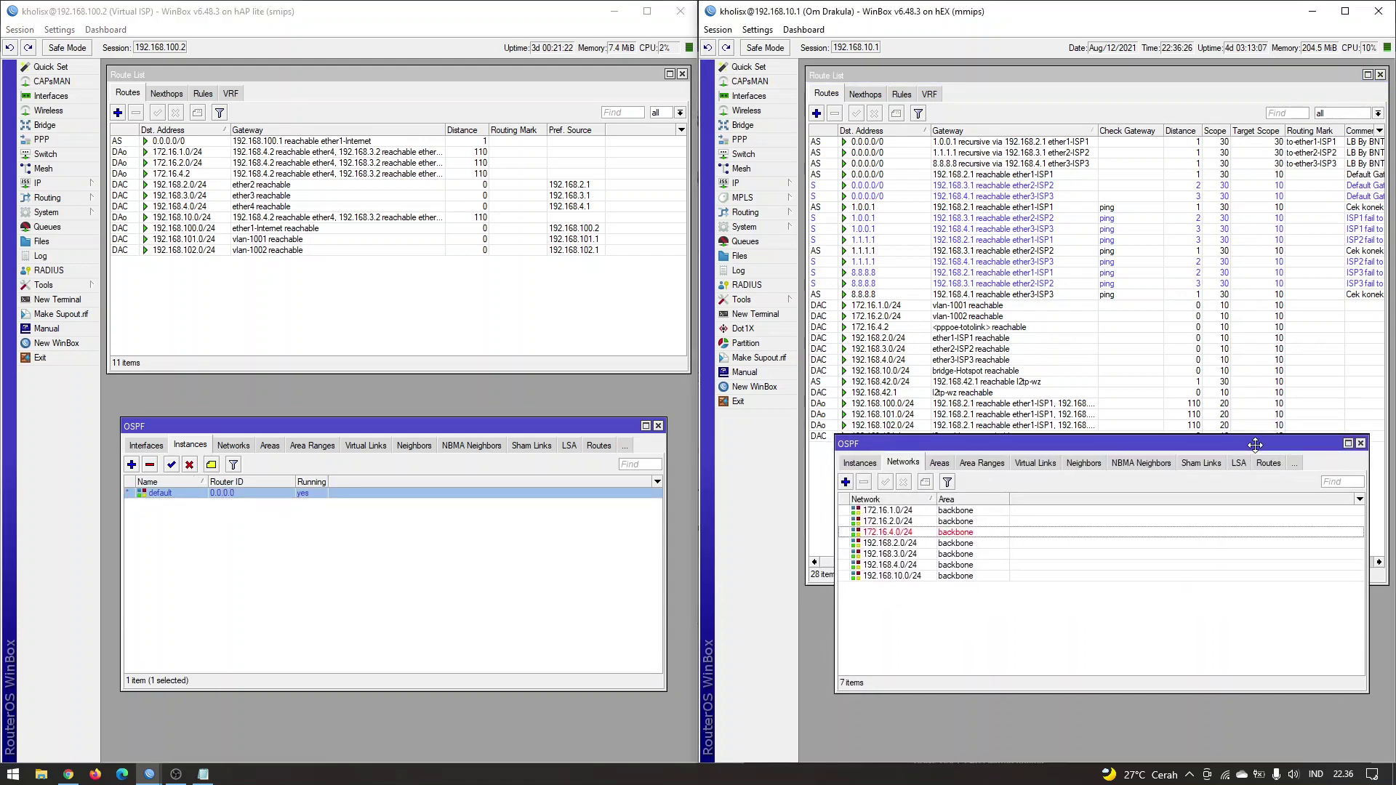
pyautogui.click(1360, 443)
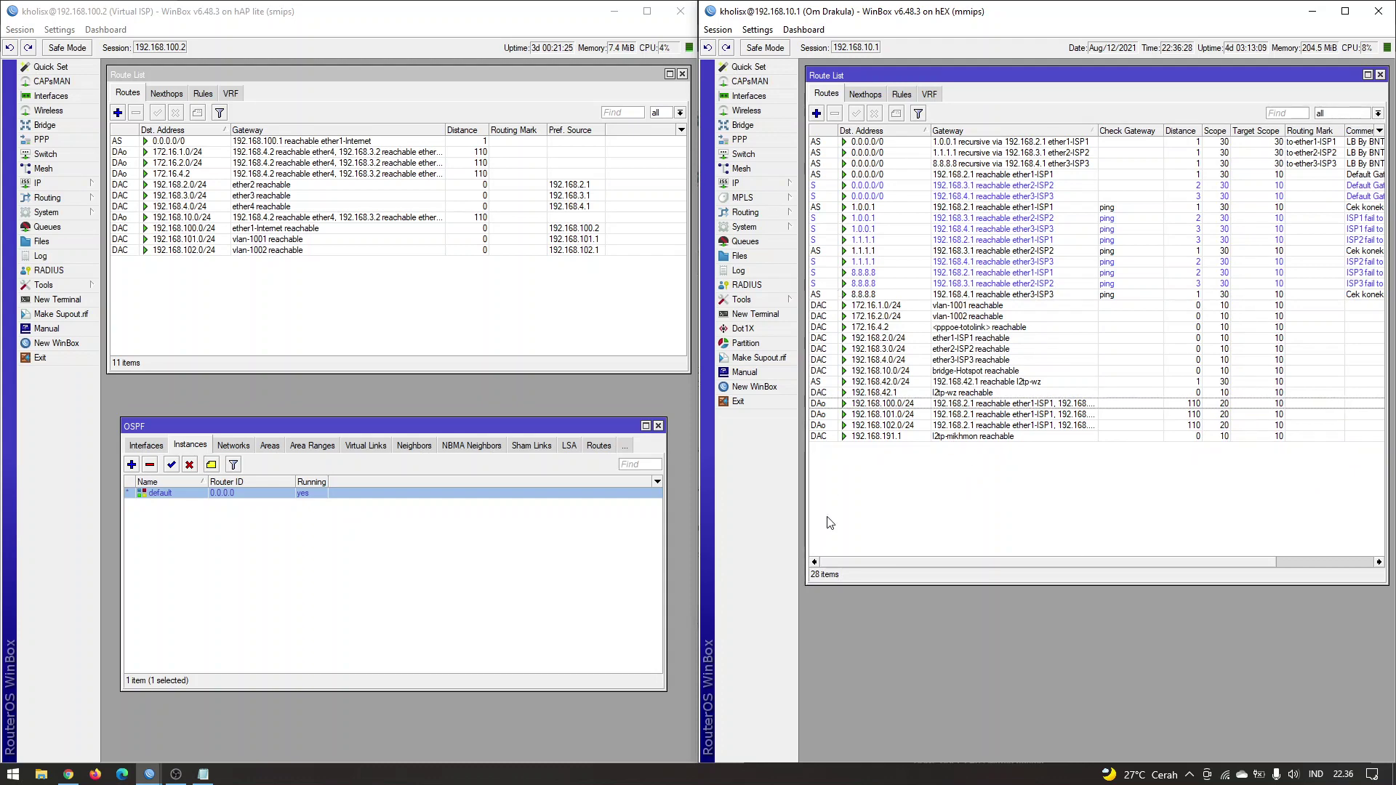
# Disable the default OSPF instance on Virtual ISP and compare the routes remaining on both routers.
pyautogui.click(433, 341)
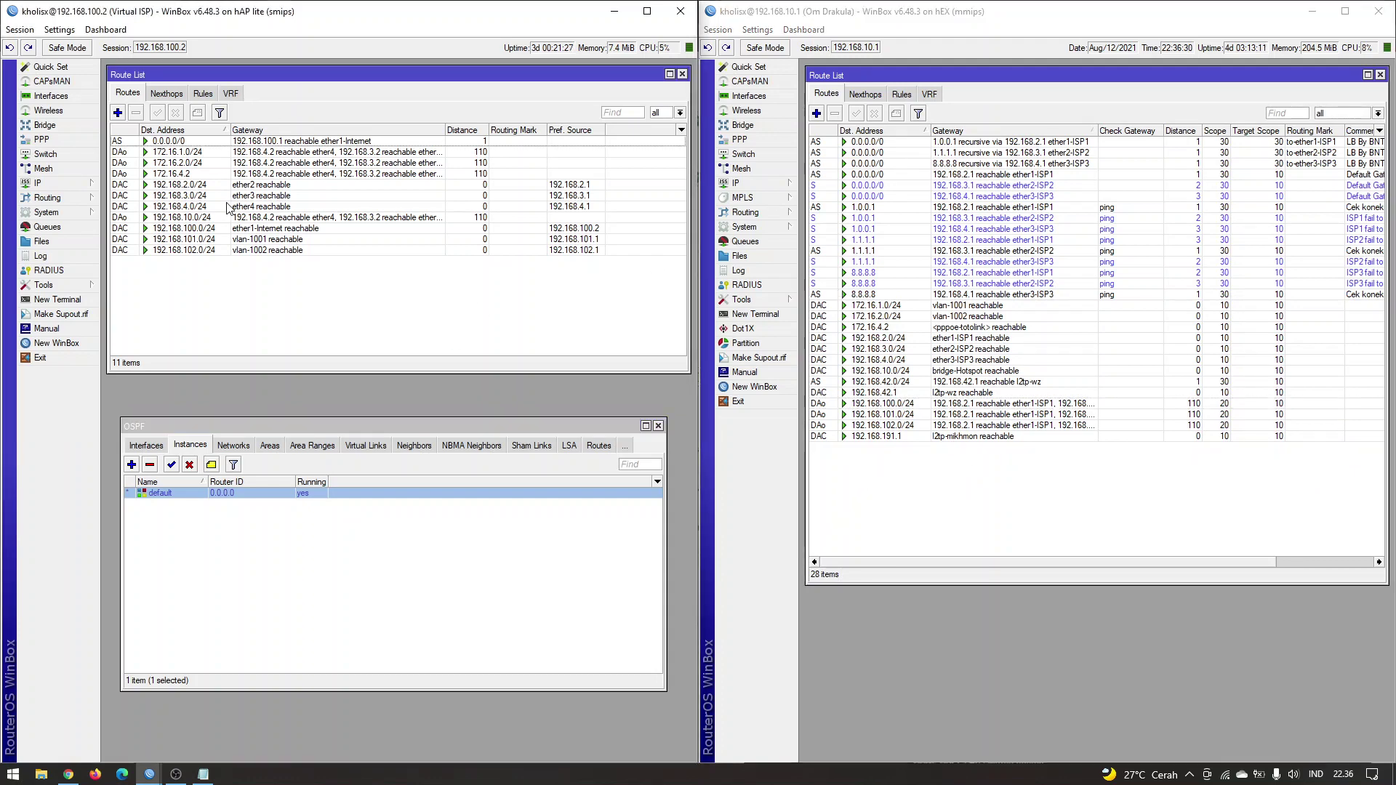
pyautogui.click(190, 465)
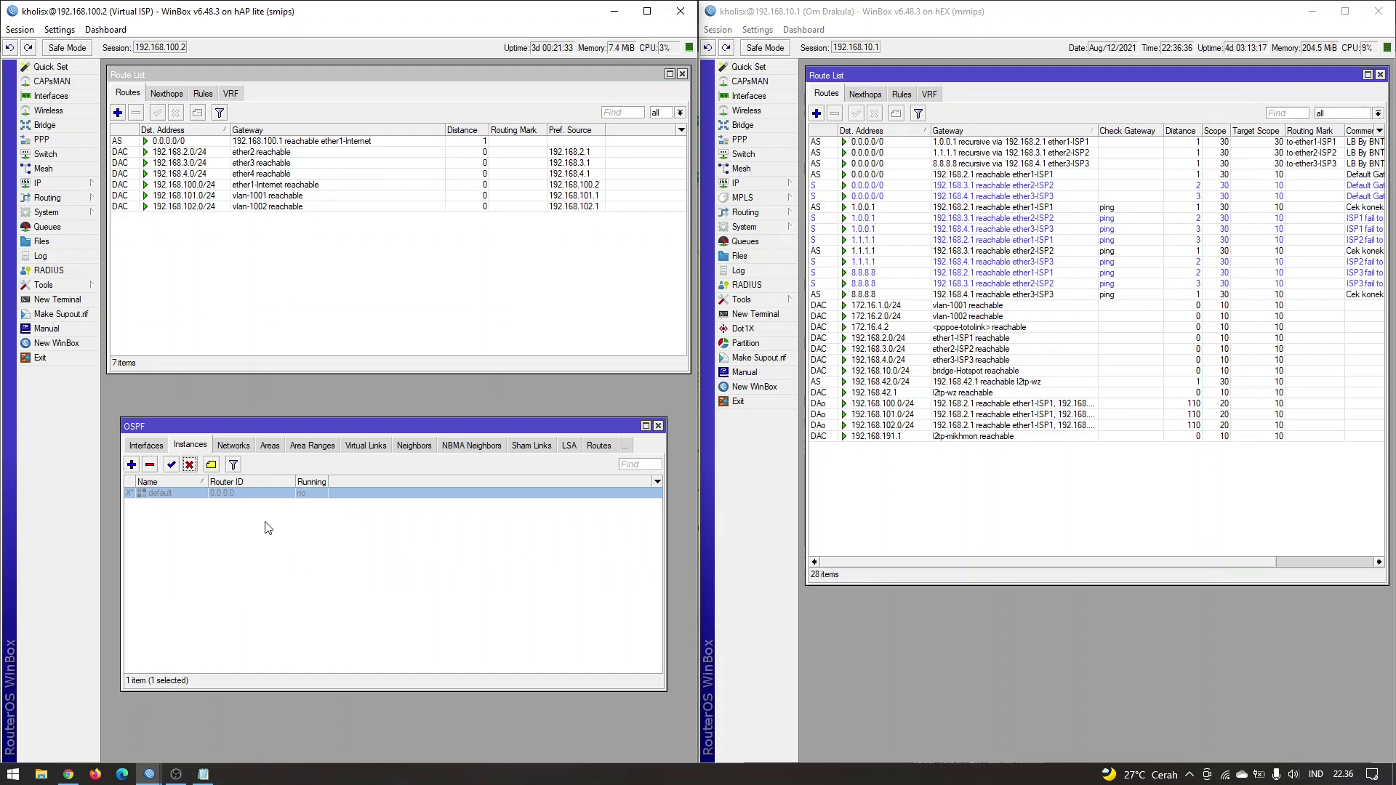
pyautogui.click(864, 391)
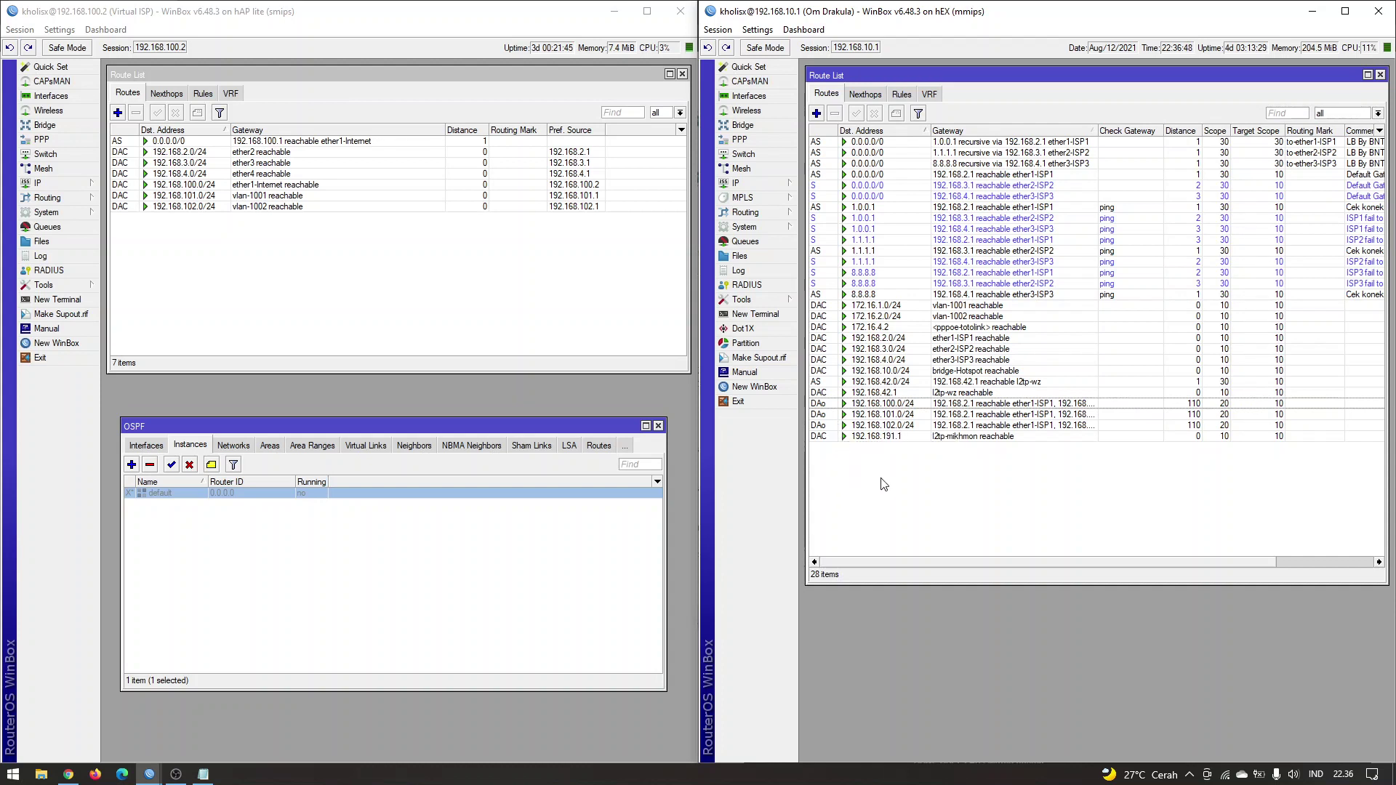
pyautogui.click(204, 282)
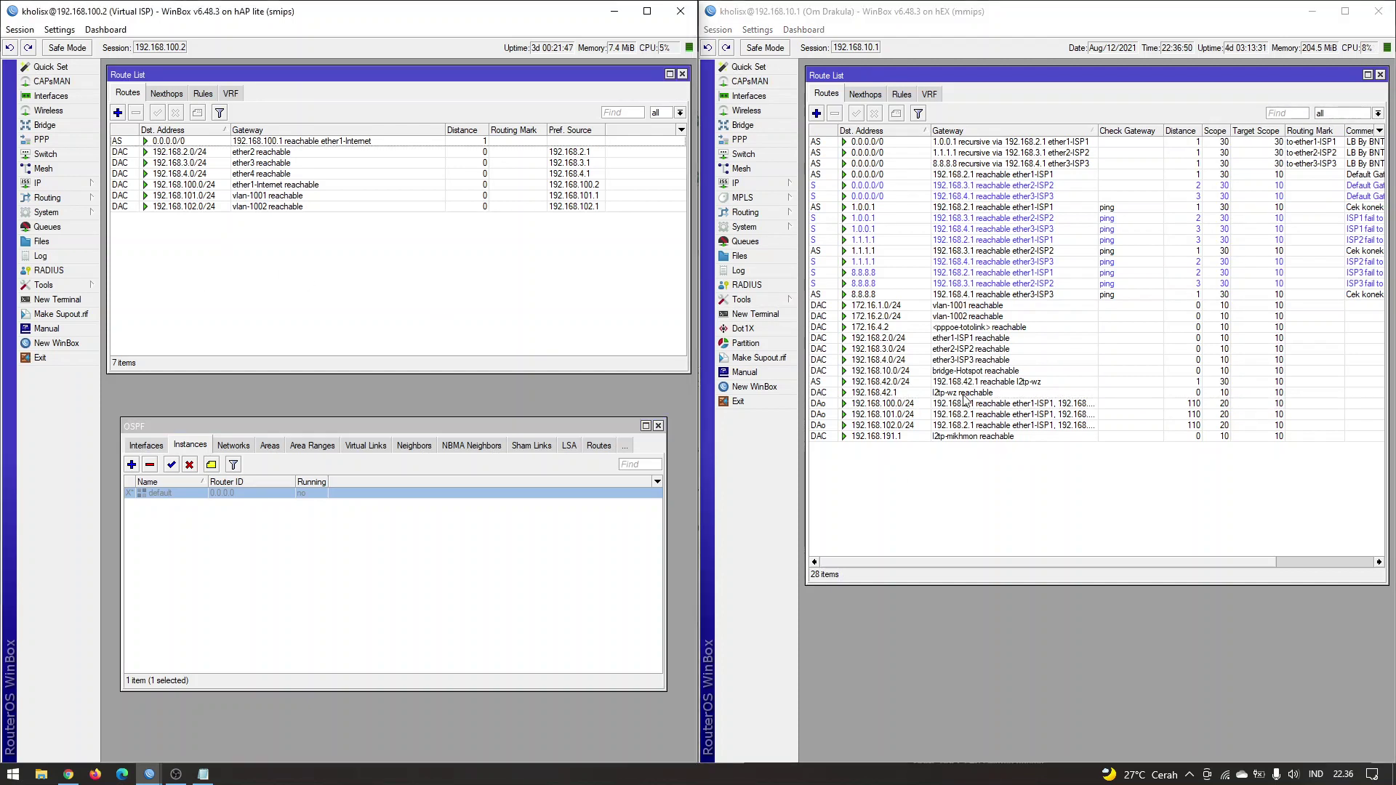
pyautogui.click(953, 465)
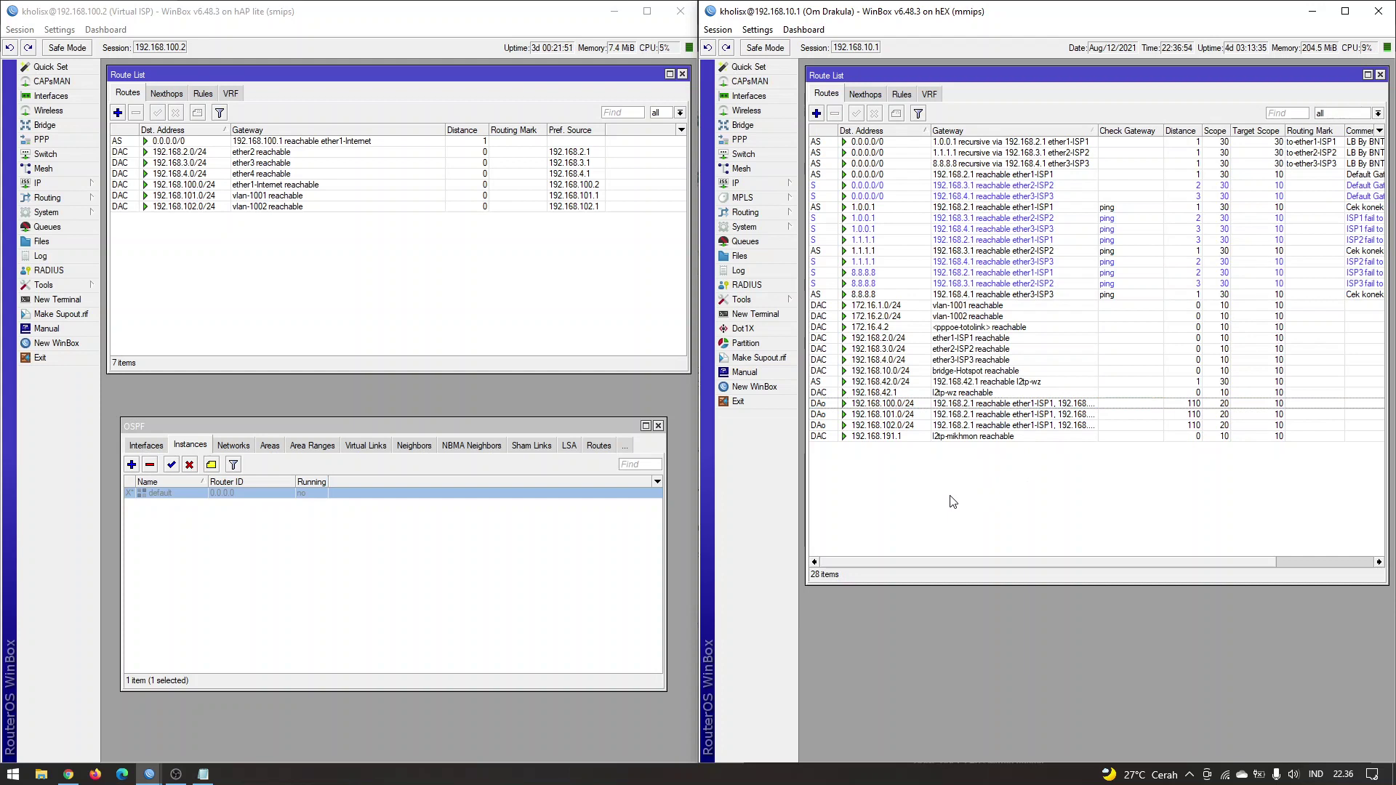
pyautogui.click(421, 541)
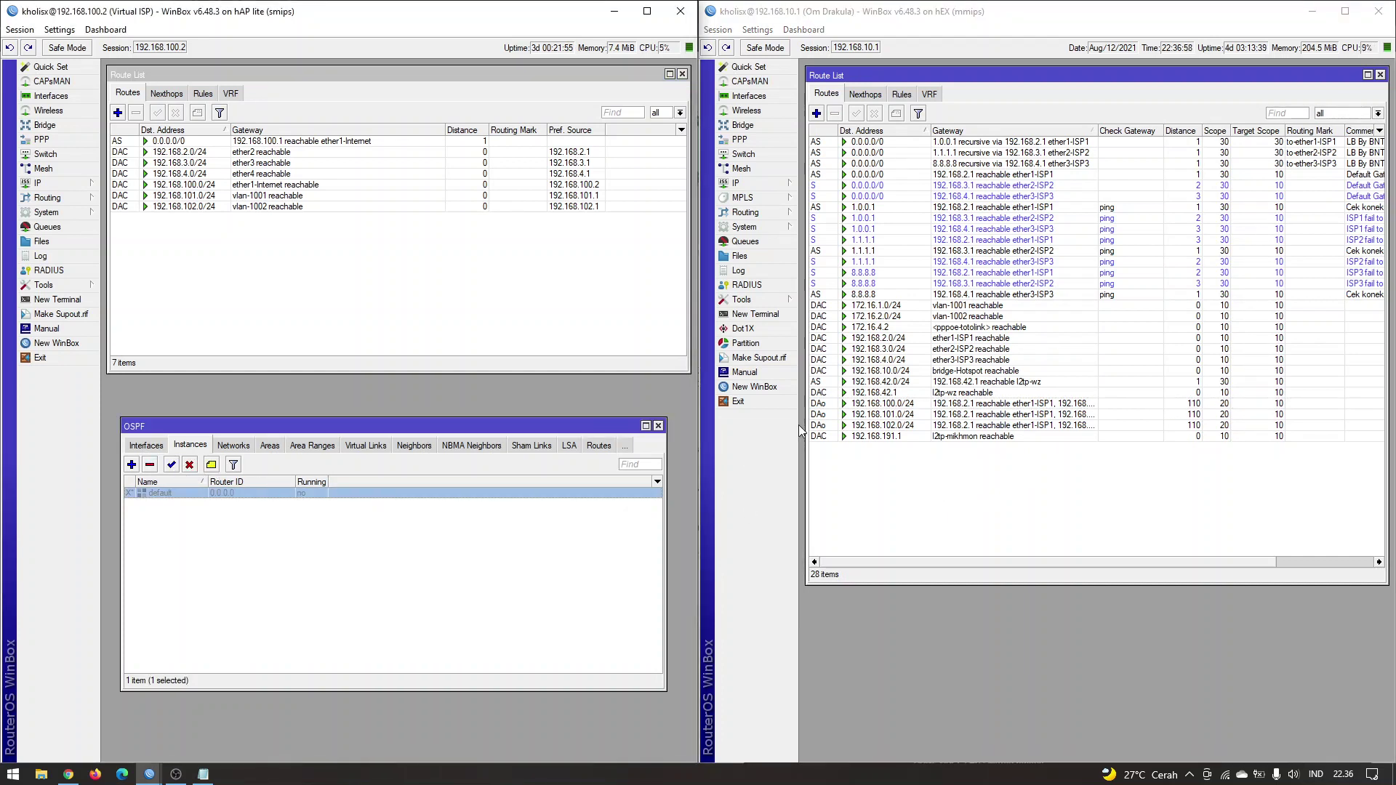
# Re-enable the default OSPF instance on Virtual ISP and check the OSPF route 192.168.101.0/24 in Om Drakula's route list.
pyautogui.click(173, 466)
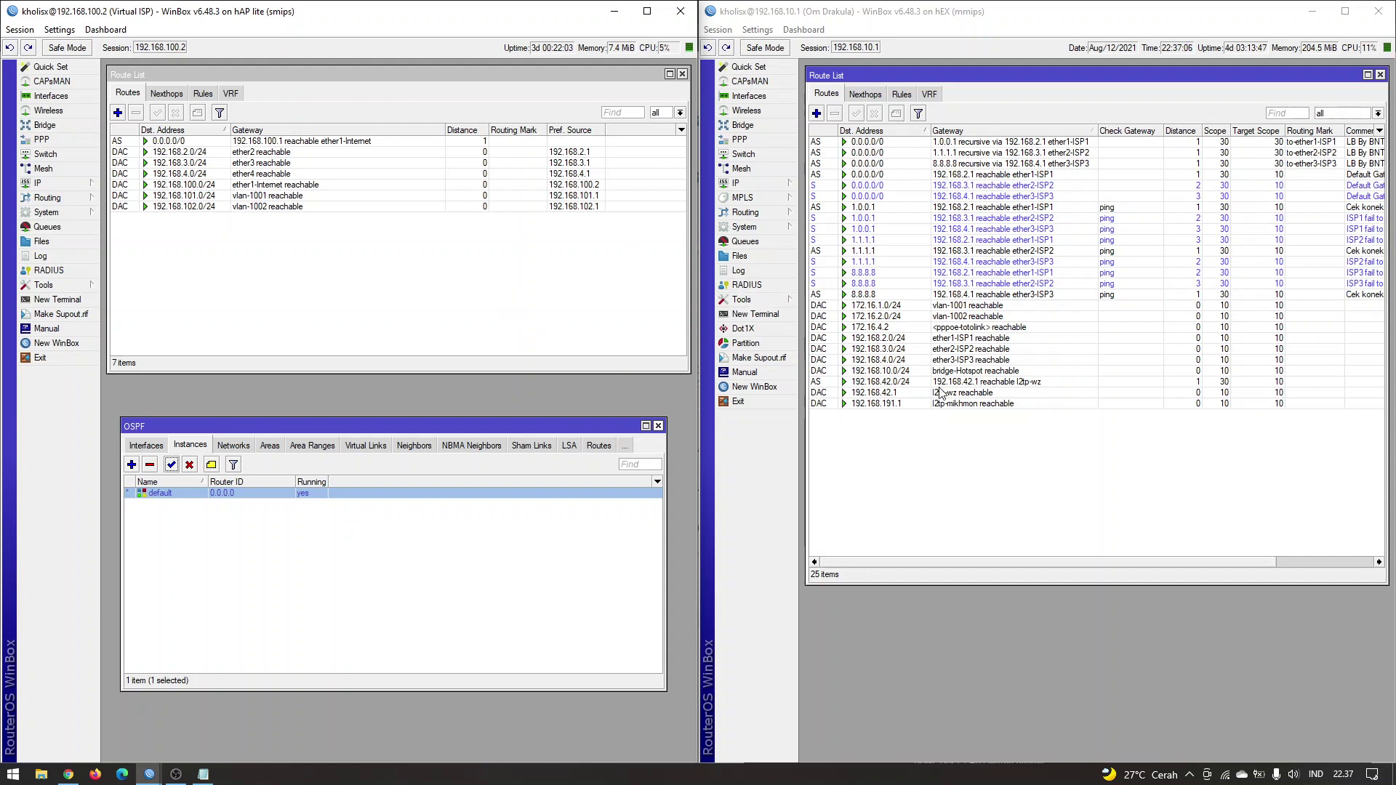
pyautogui.click(494, 265)
pyautogui.click(913, 464)
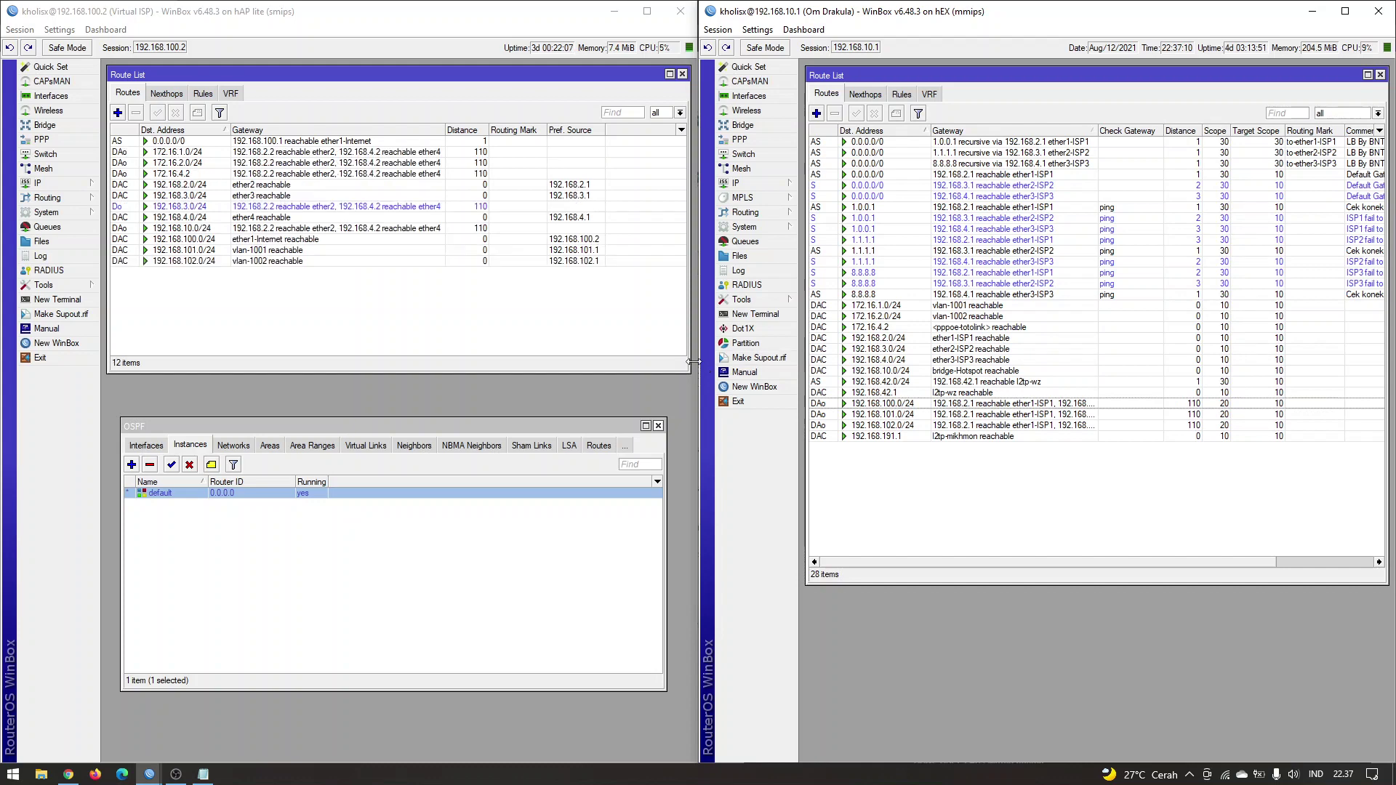
pyautogui.click(876, 416)
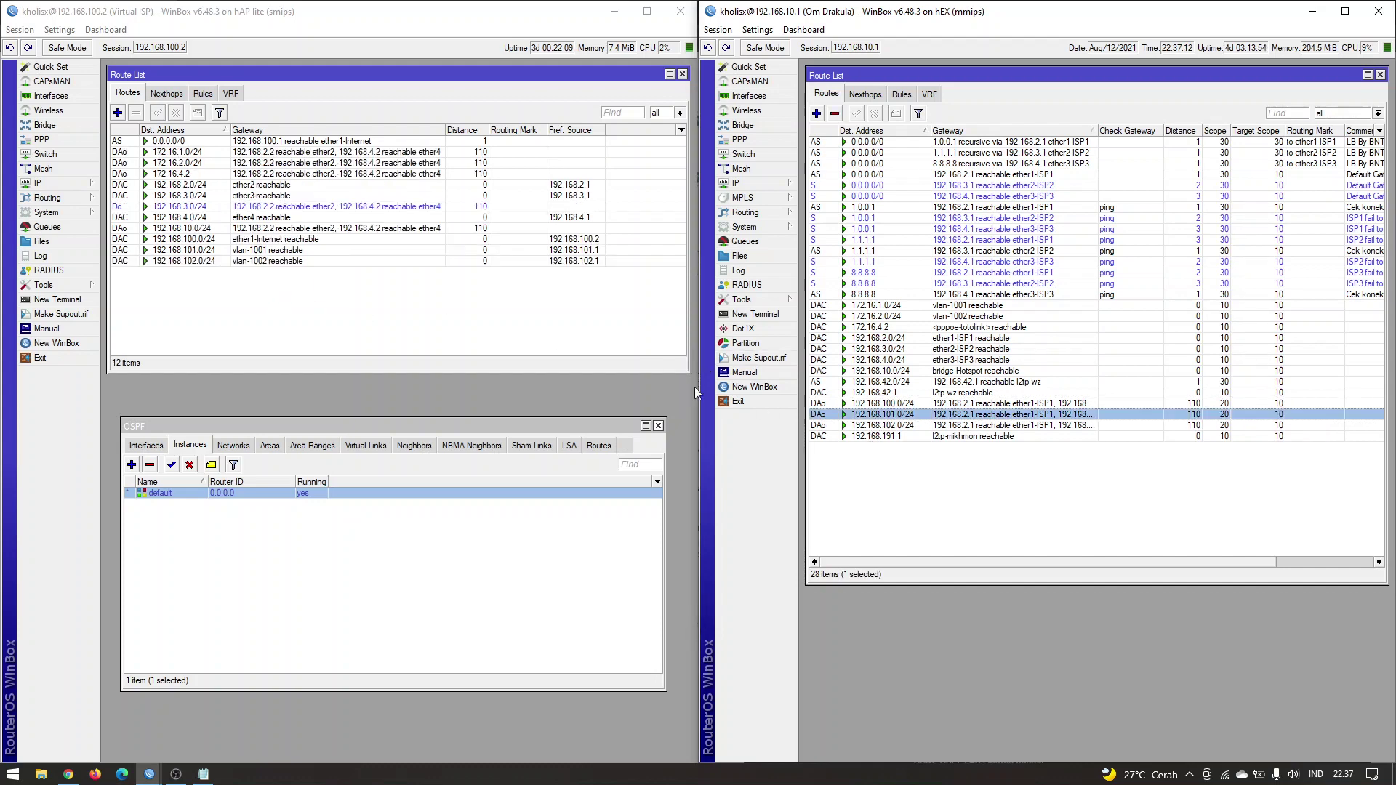
pyautogui.click(298, 294)
pyautogui.click(1035, 530)
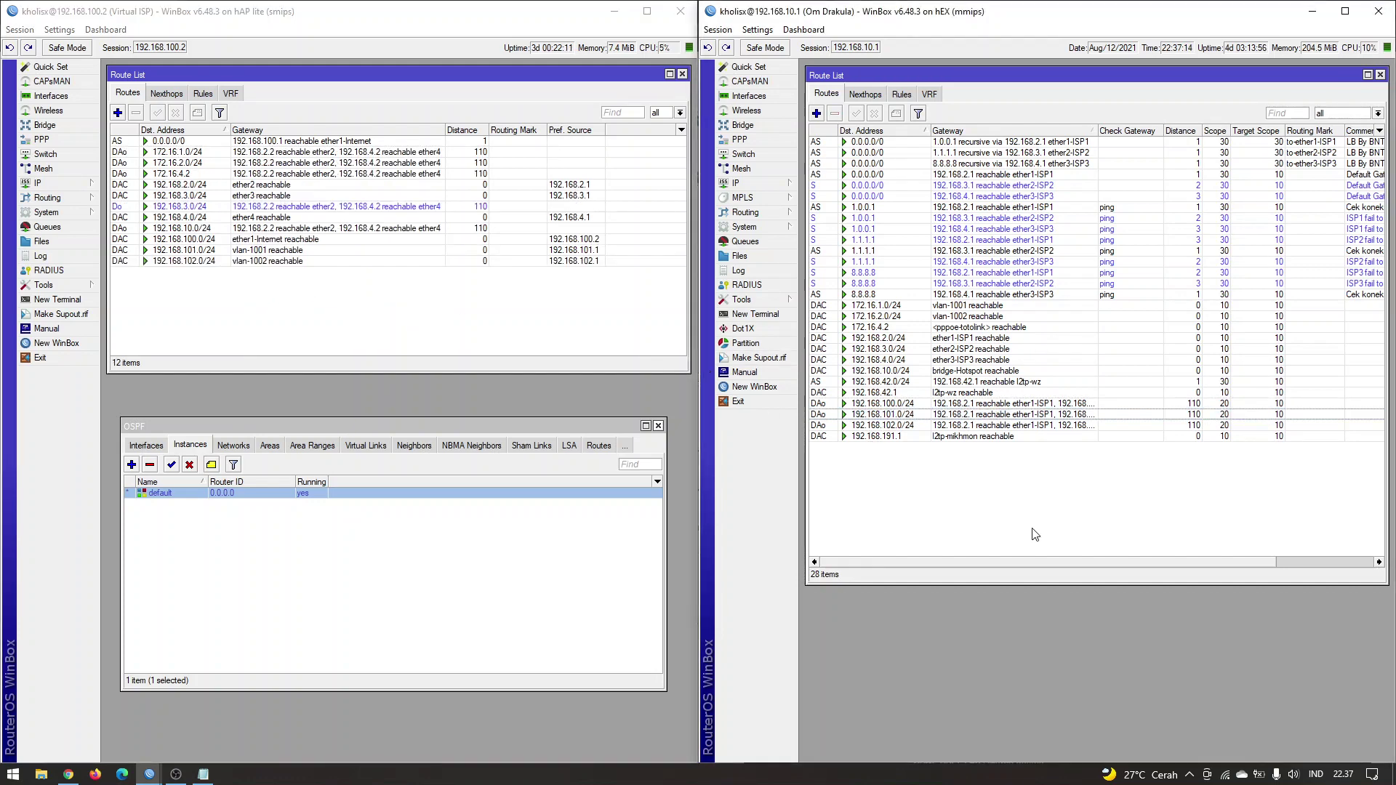
# Open the OSPF instances on Om Drakula and disable the default instance.
pyautogui.click(745, 212)
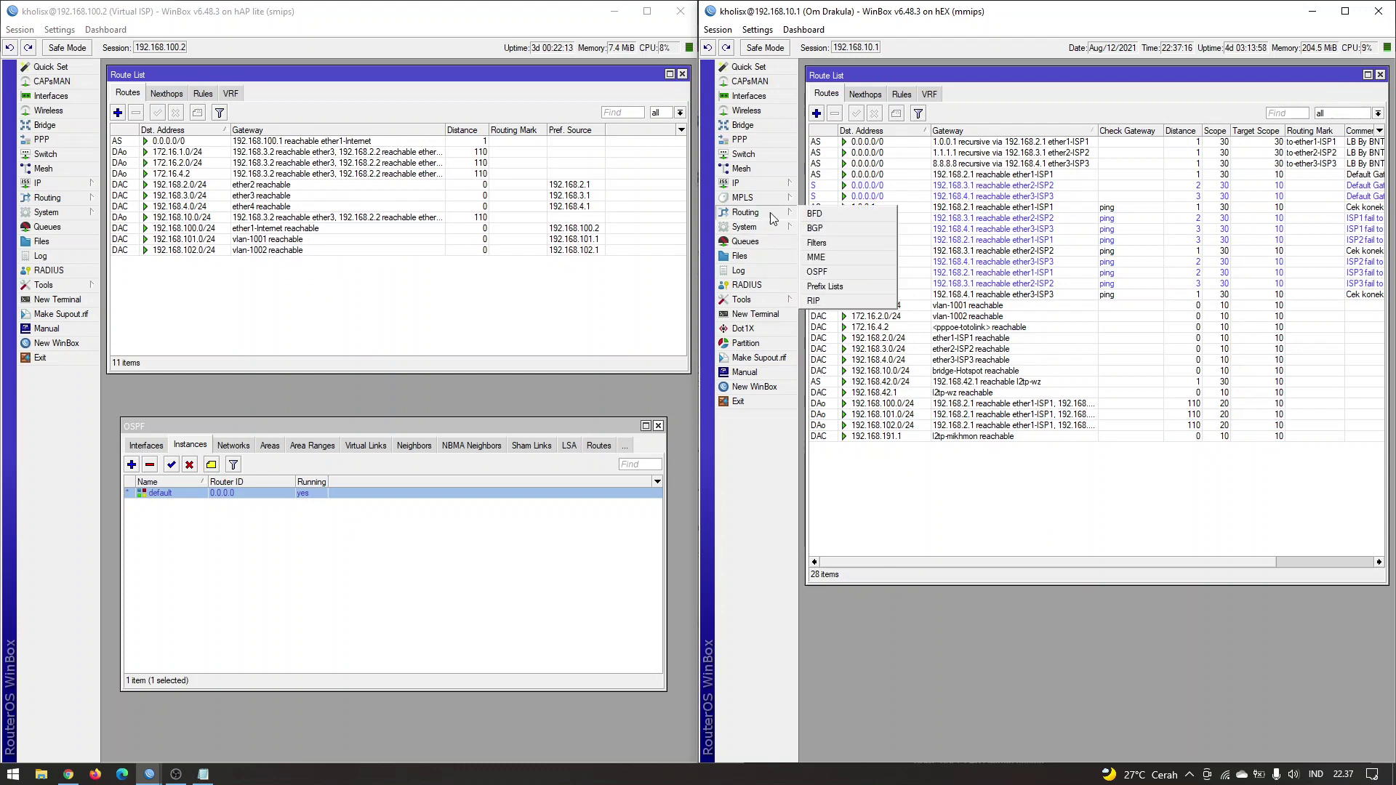
pyautogui.click(837, 270)
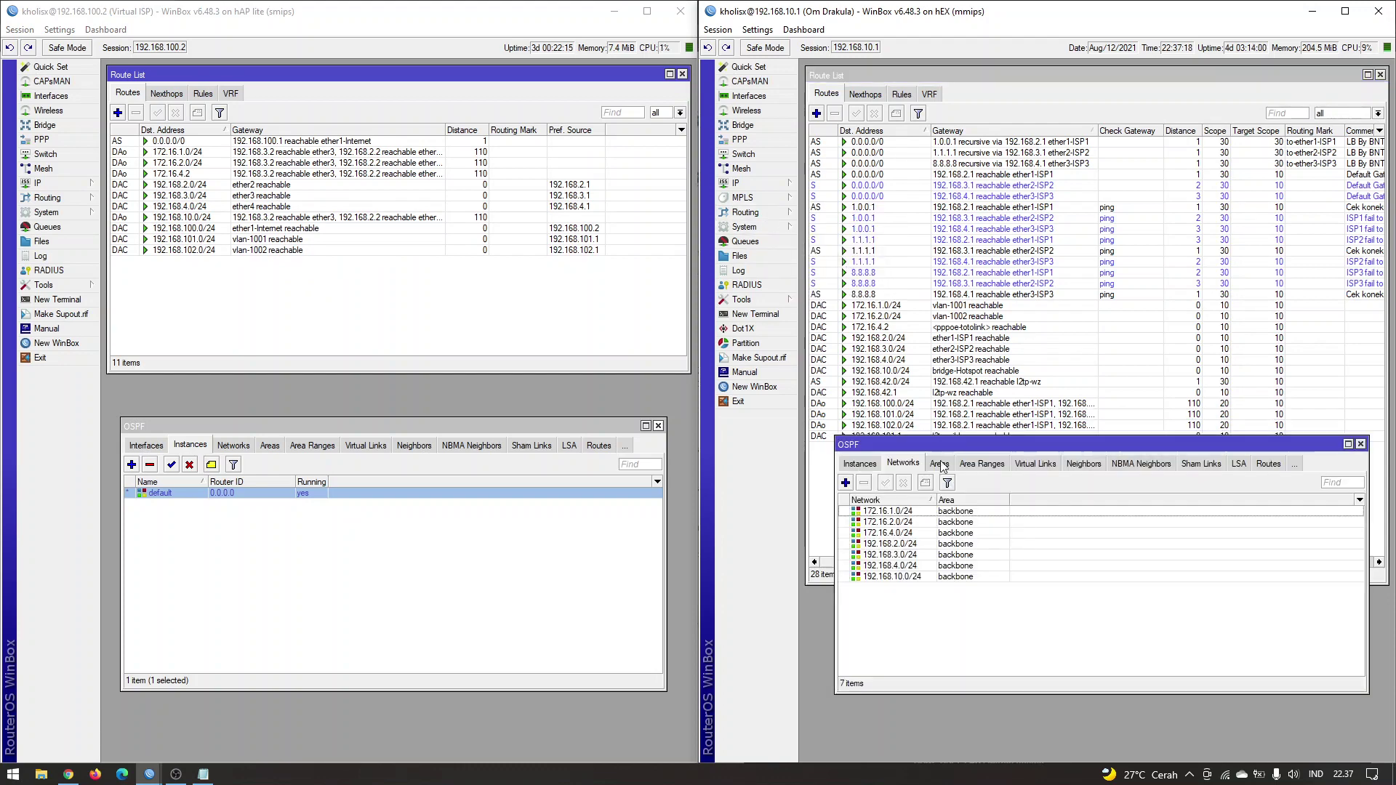
pyautogui.click(869, 466)
pyautogui.click(865, 465)
pyautogui.click(905, 465)
pyautogui.click(889, 511)
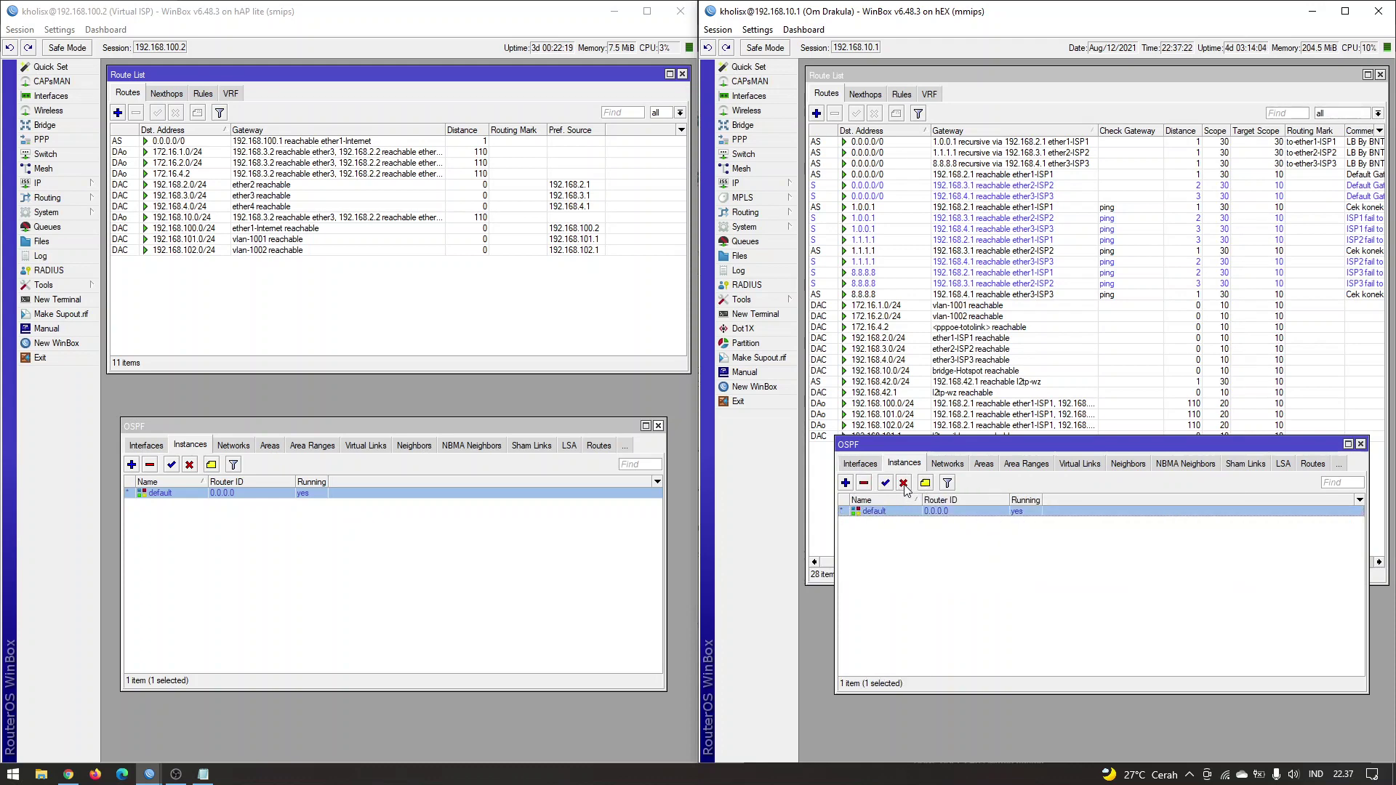
pyautogui.click(903, 484)
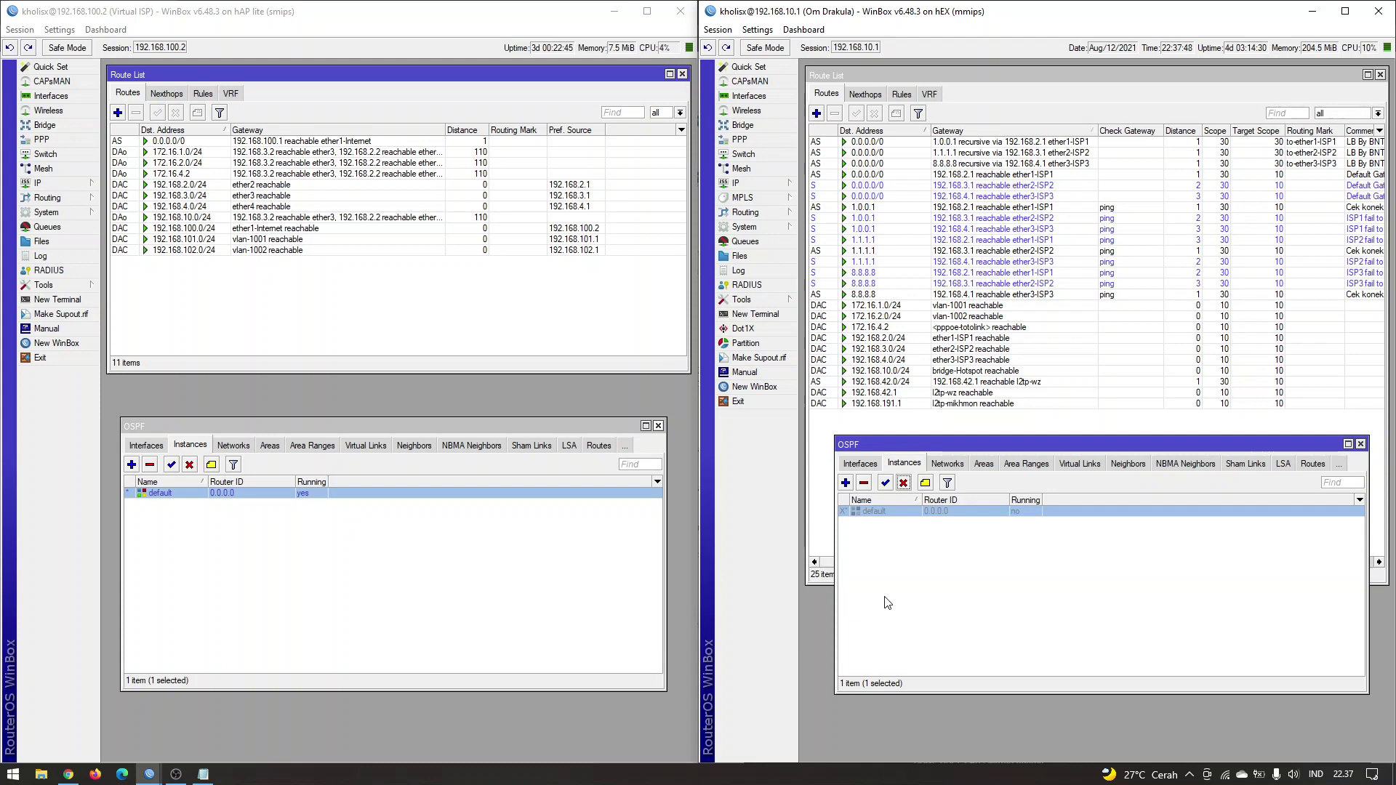
# Re-enable the default OSPF instance on Om Drakula and check its route list for the OSPF-learned routes.
pyautogui.click(887, 483)
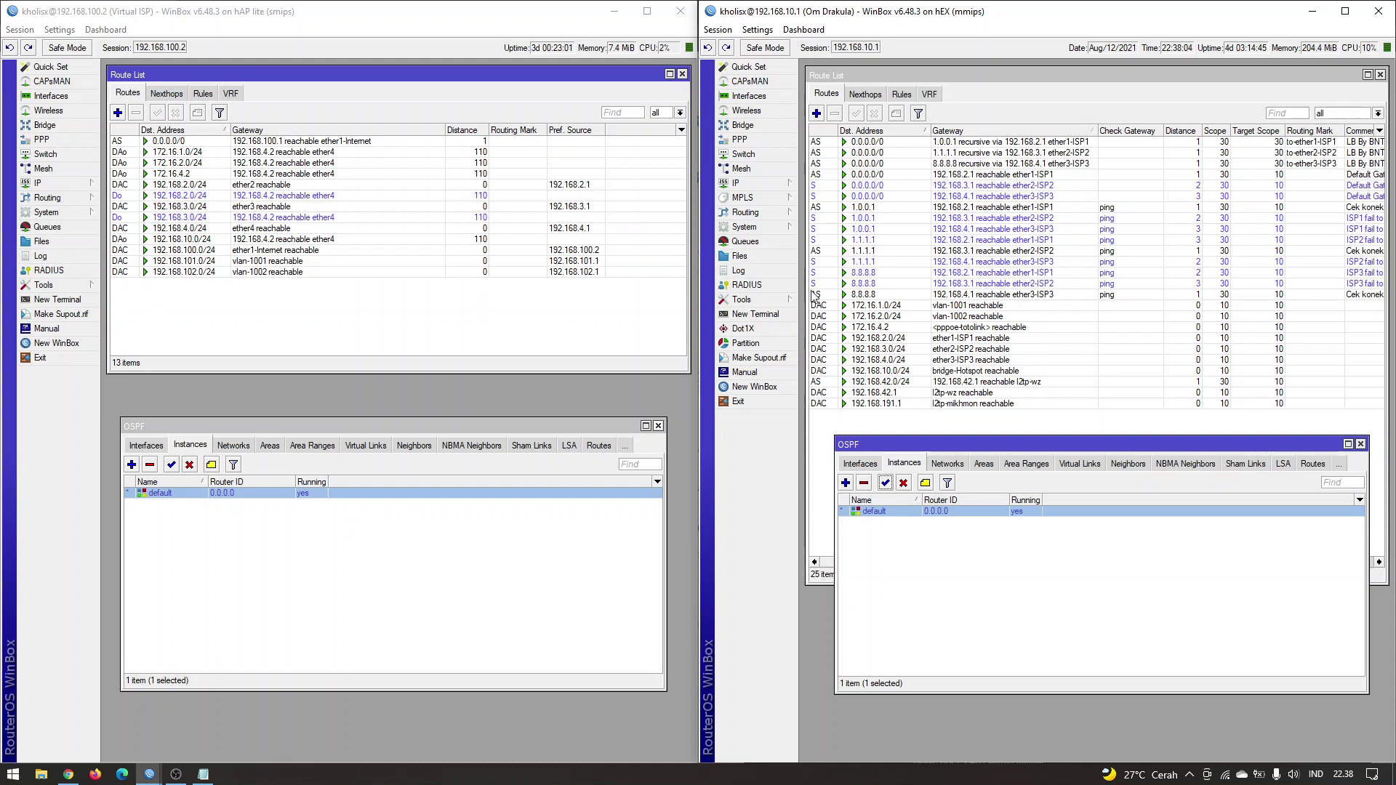
pyautogui.click(922, 424)
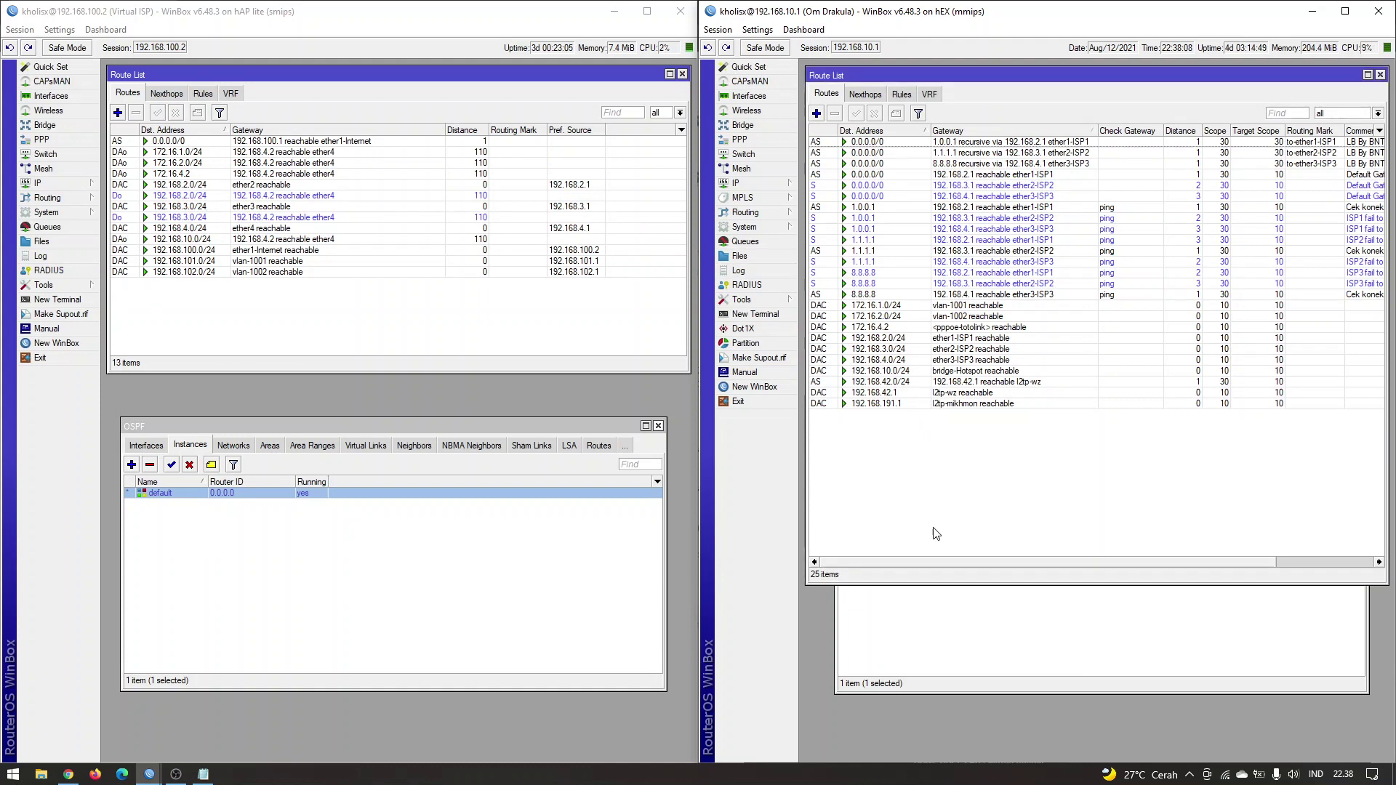
pyautogui.click(1027, 656)
pyautogui.click(909, 386)
pyautogui.click(909, 418)
pyautogui.click(907, 486)
pyautogui.click(1061, 623)
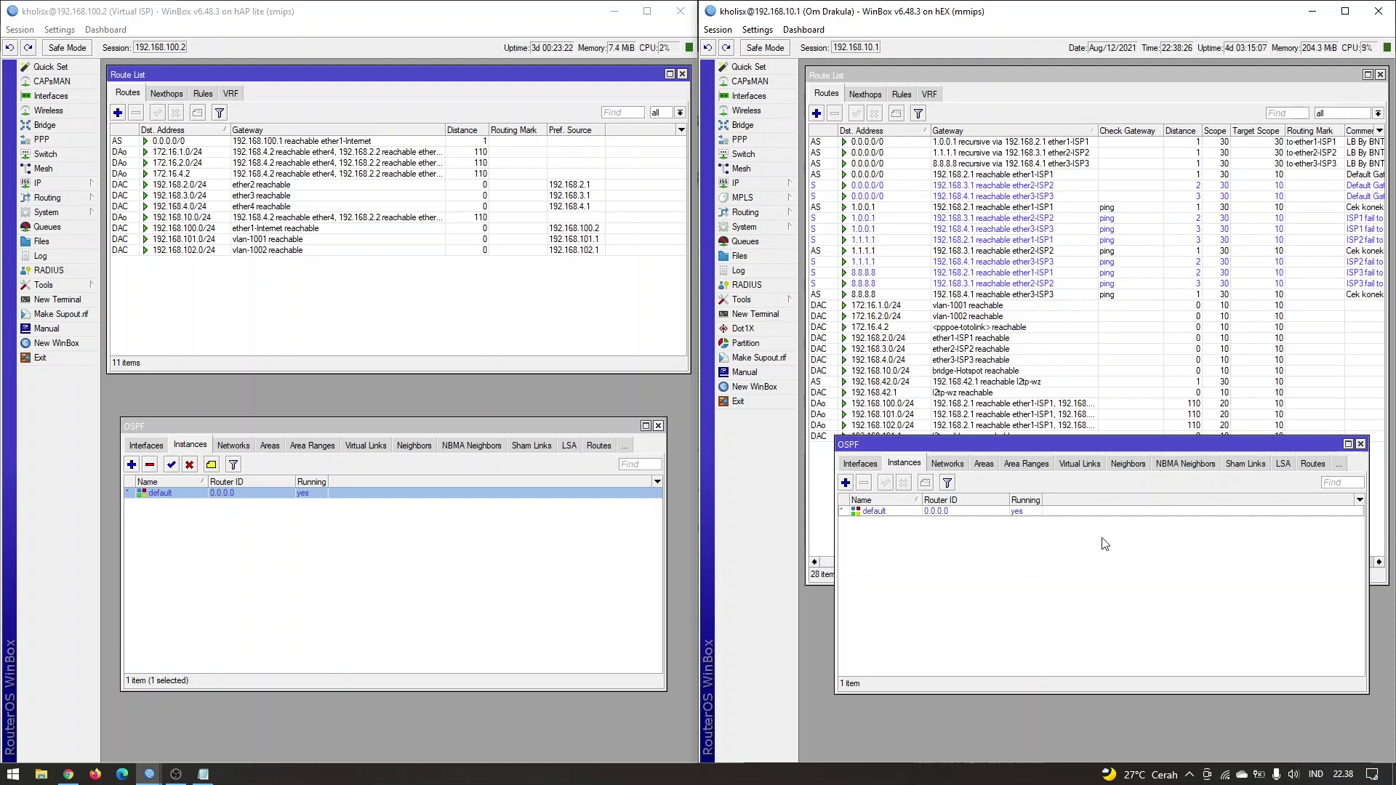
# Review the OSPF neighbors on Om Drakula, inspecting the state changes of the ether2-ISP2 neighbor, and close its details.
pyautogui.click(1129, 464)
pyautogui.click(953, 533)
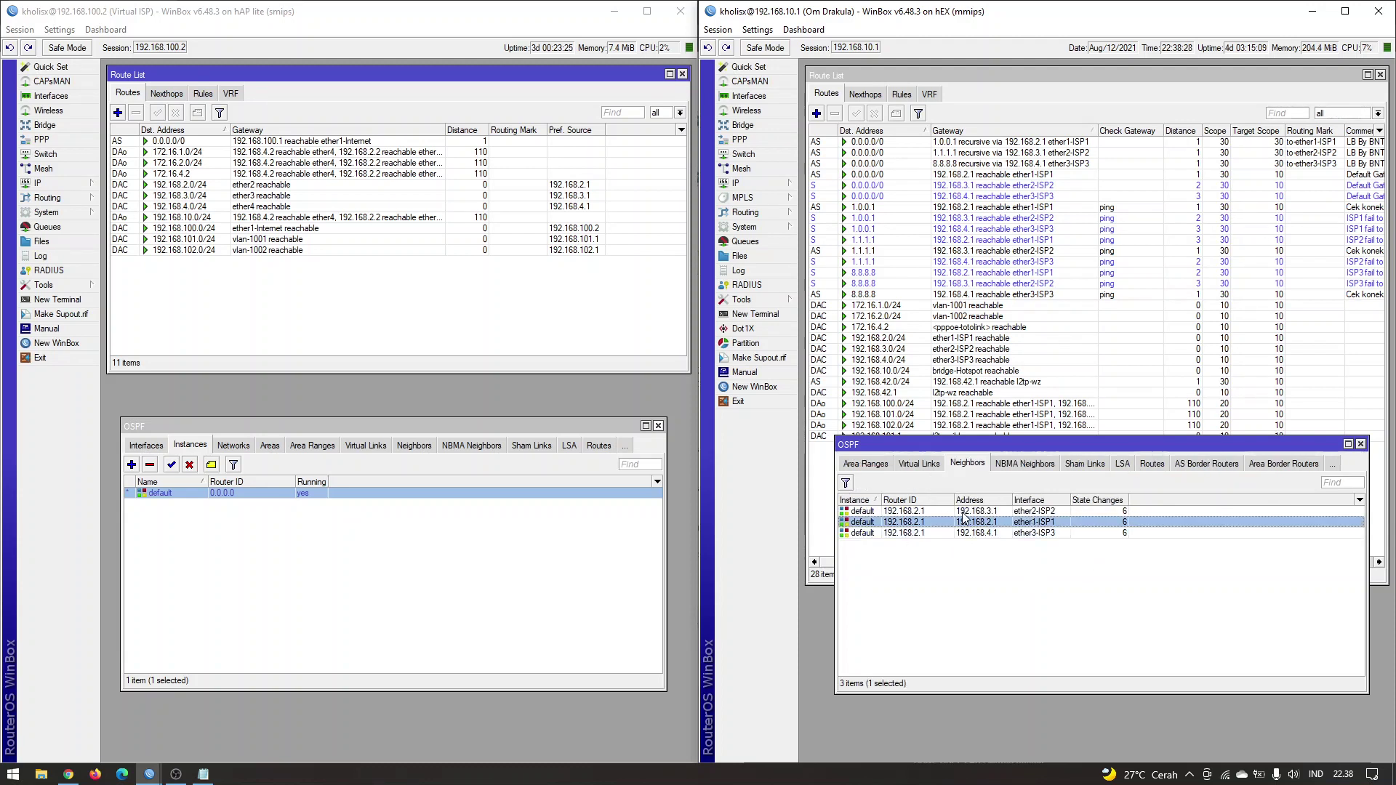
pyautogui.click(1137, 512)
pyautogui.doubleClick(1119, 513)
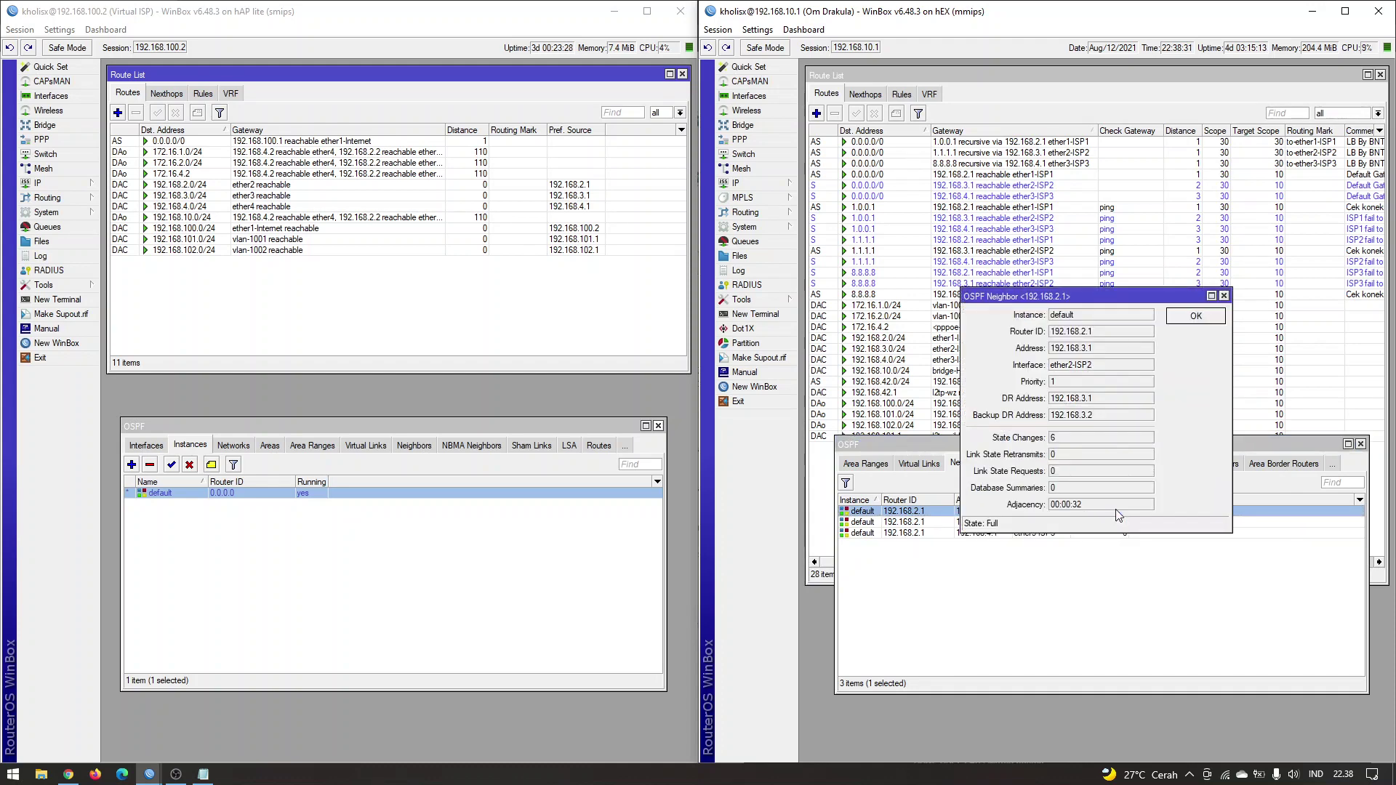
pyautogui.click(1083, 442)
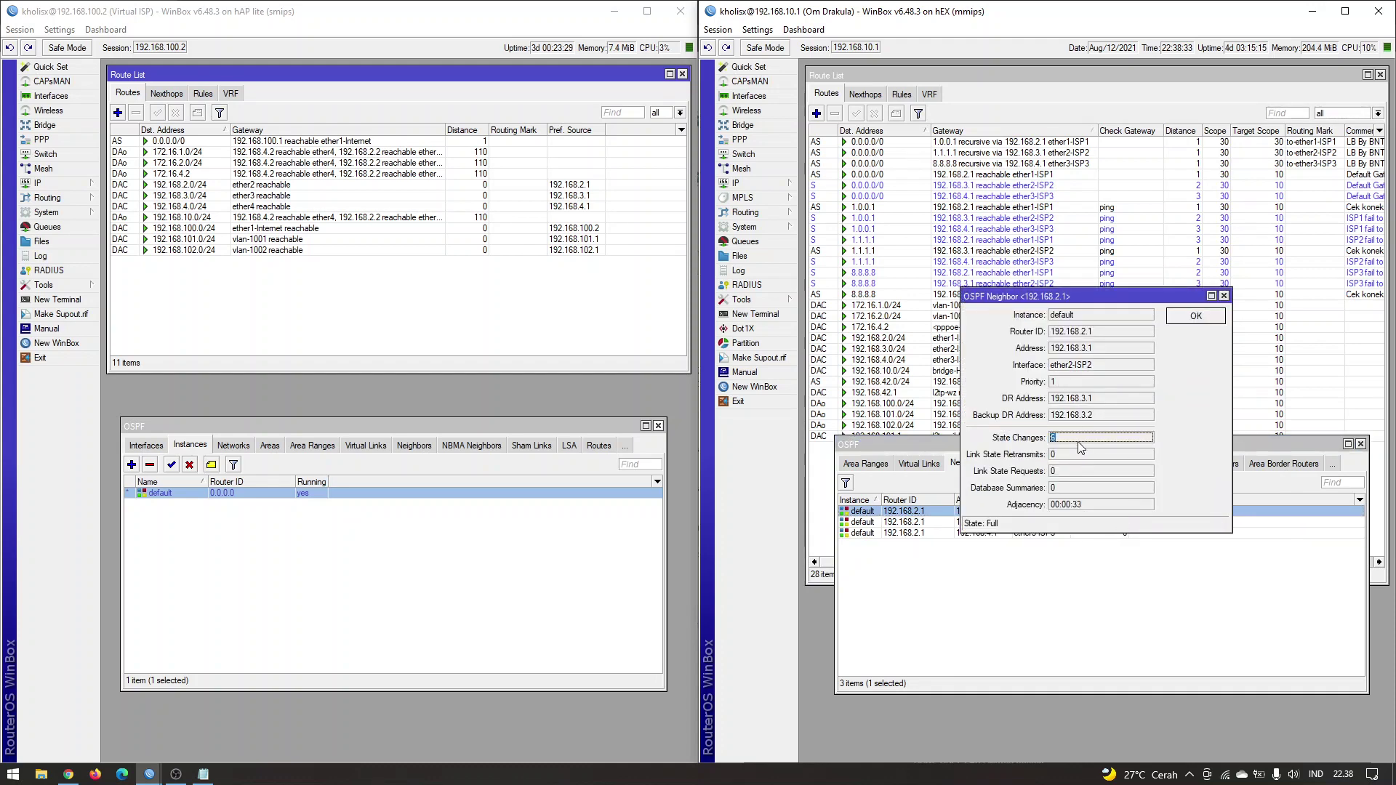
pyautogui.click(1223, 296)
# Show the OSPF neighbors on Virtual ISP and compare their state changes with those on Om Drakula.
pyautogui.click(427, 450)
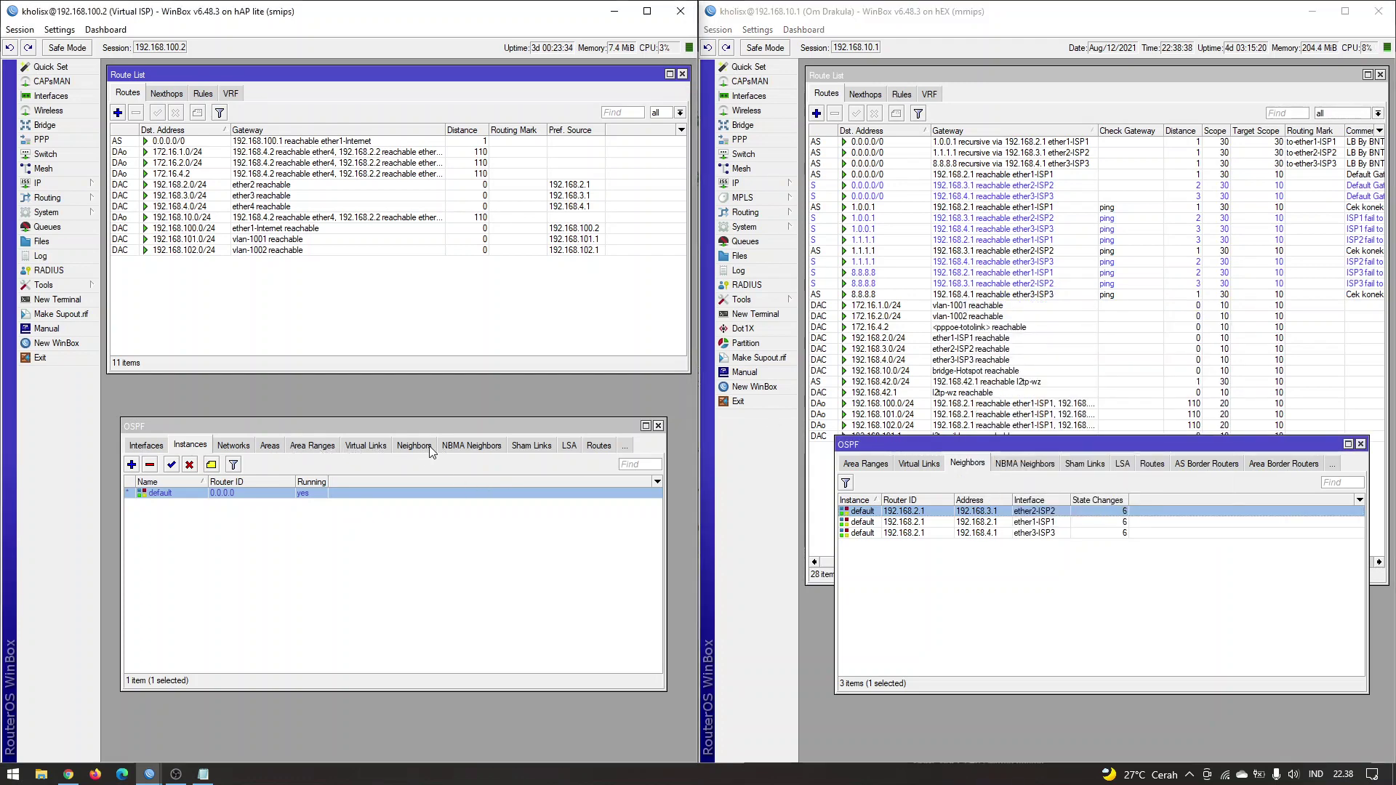
pyautogui.click(426, 513)
pyautogui.click(425, 506)
pyautogui.click(433, 495)
pyautogui.click(434, 505)
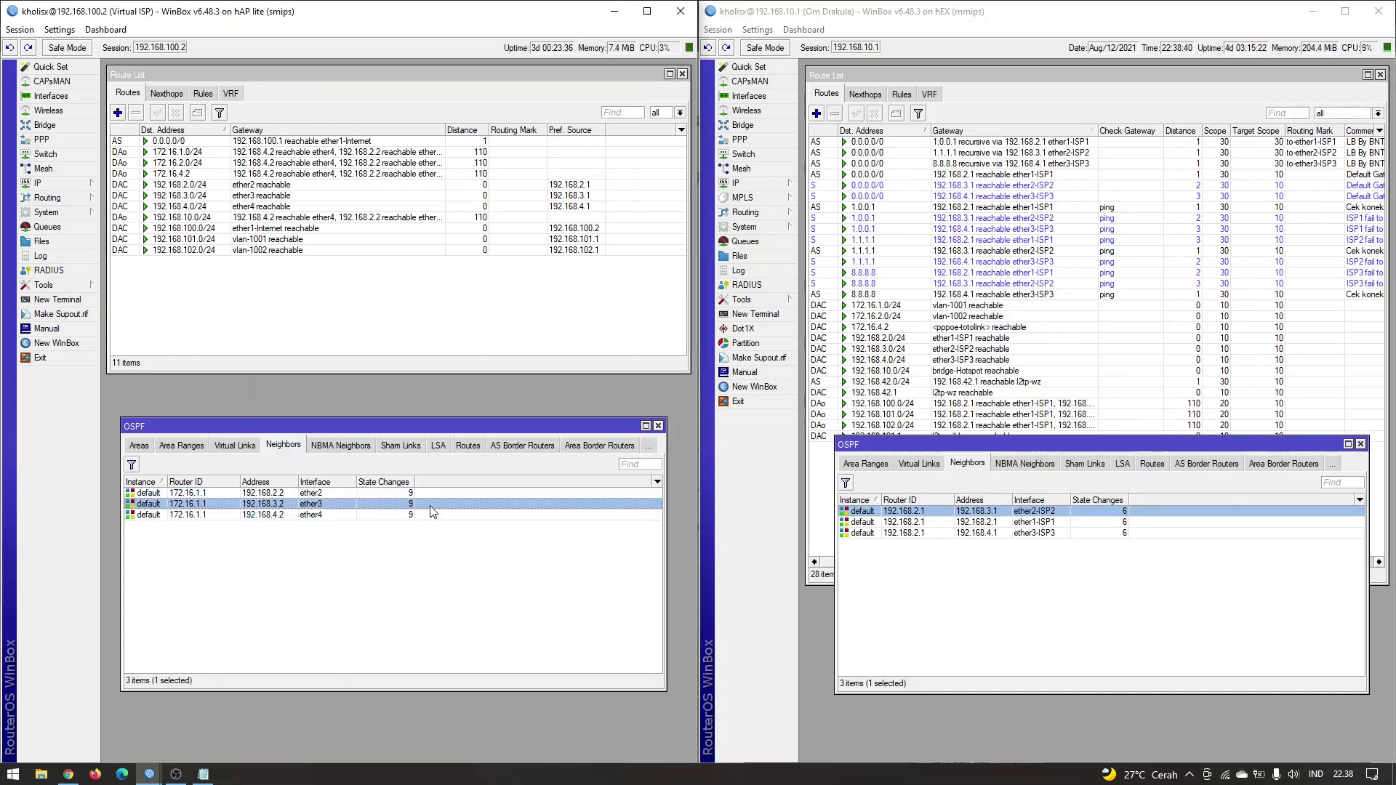
pyautogui.click(1148, 614)
pyautogui.moveTo(1147, 530); pyautogui.dragTo(1137, 522)
pyautogui.click(1117, 567)
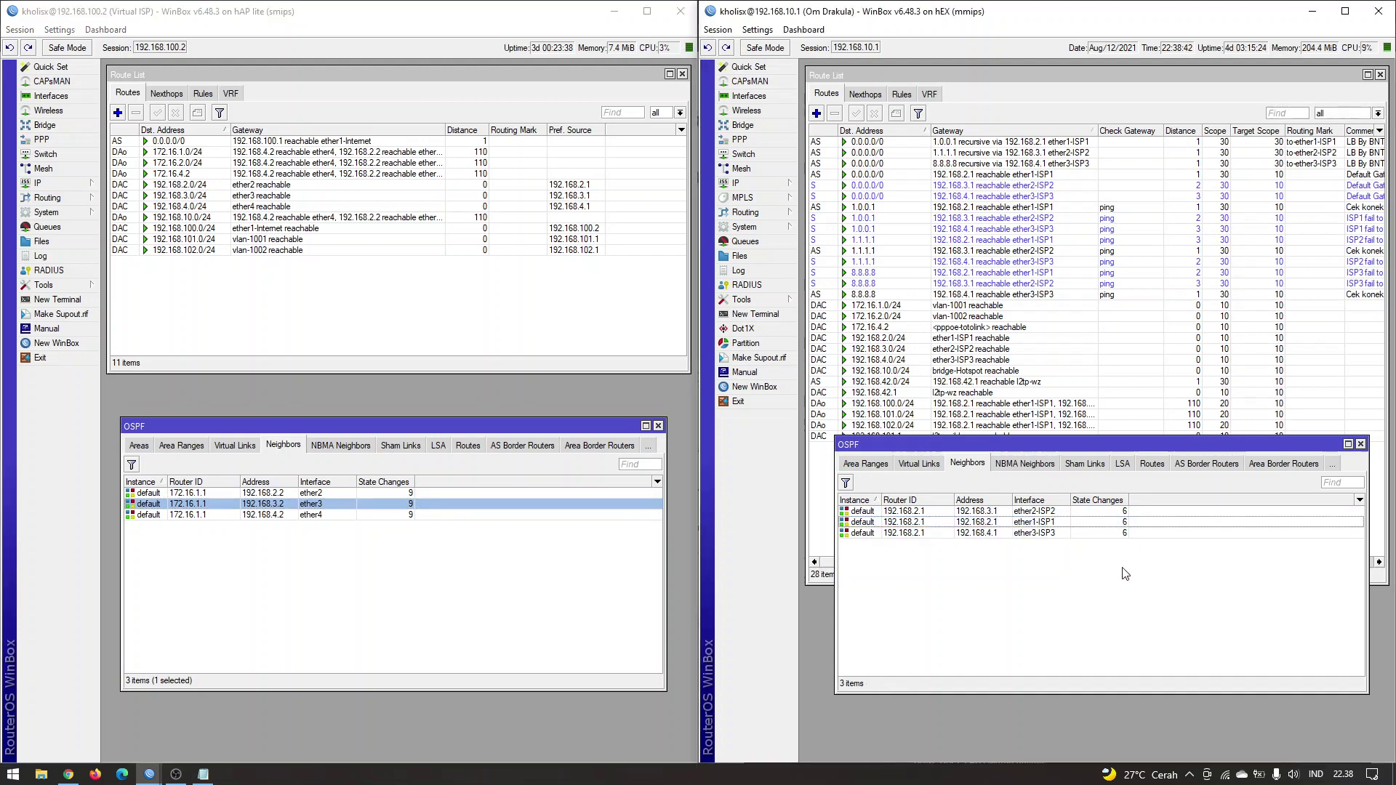